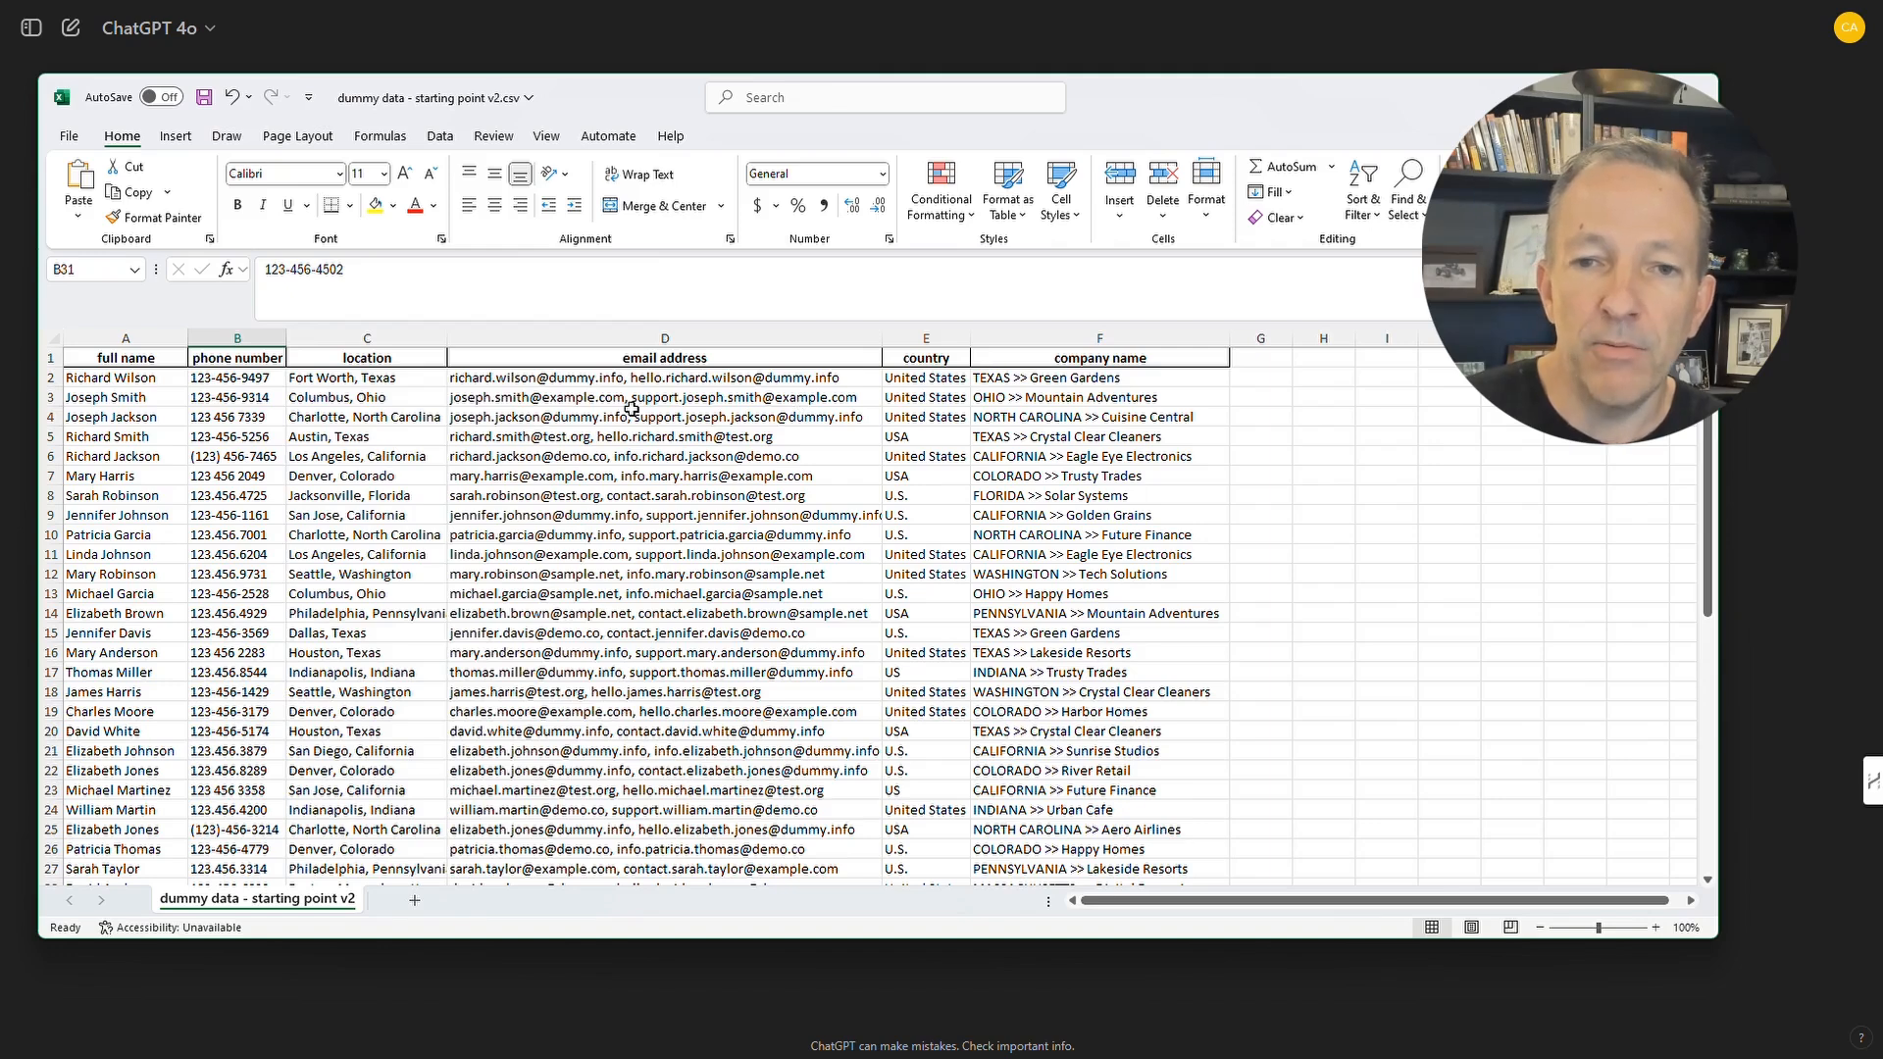
Examine the phone number, location, email address, country and company name columns of the contact spreadsheet, and move its window out of view.
click(237, 338)
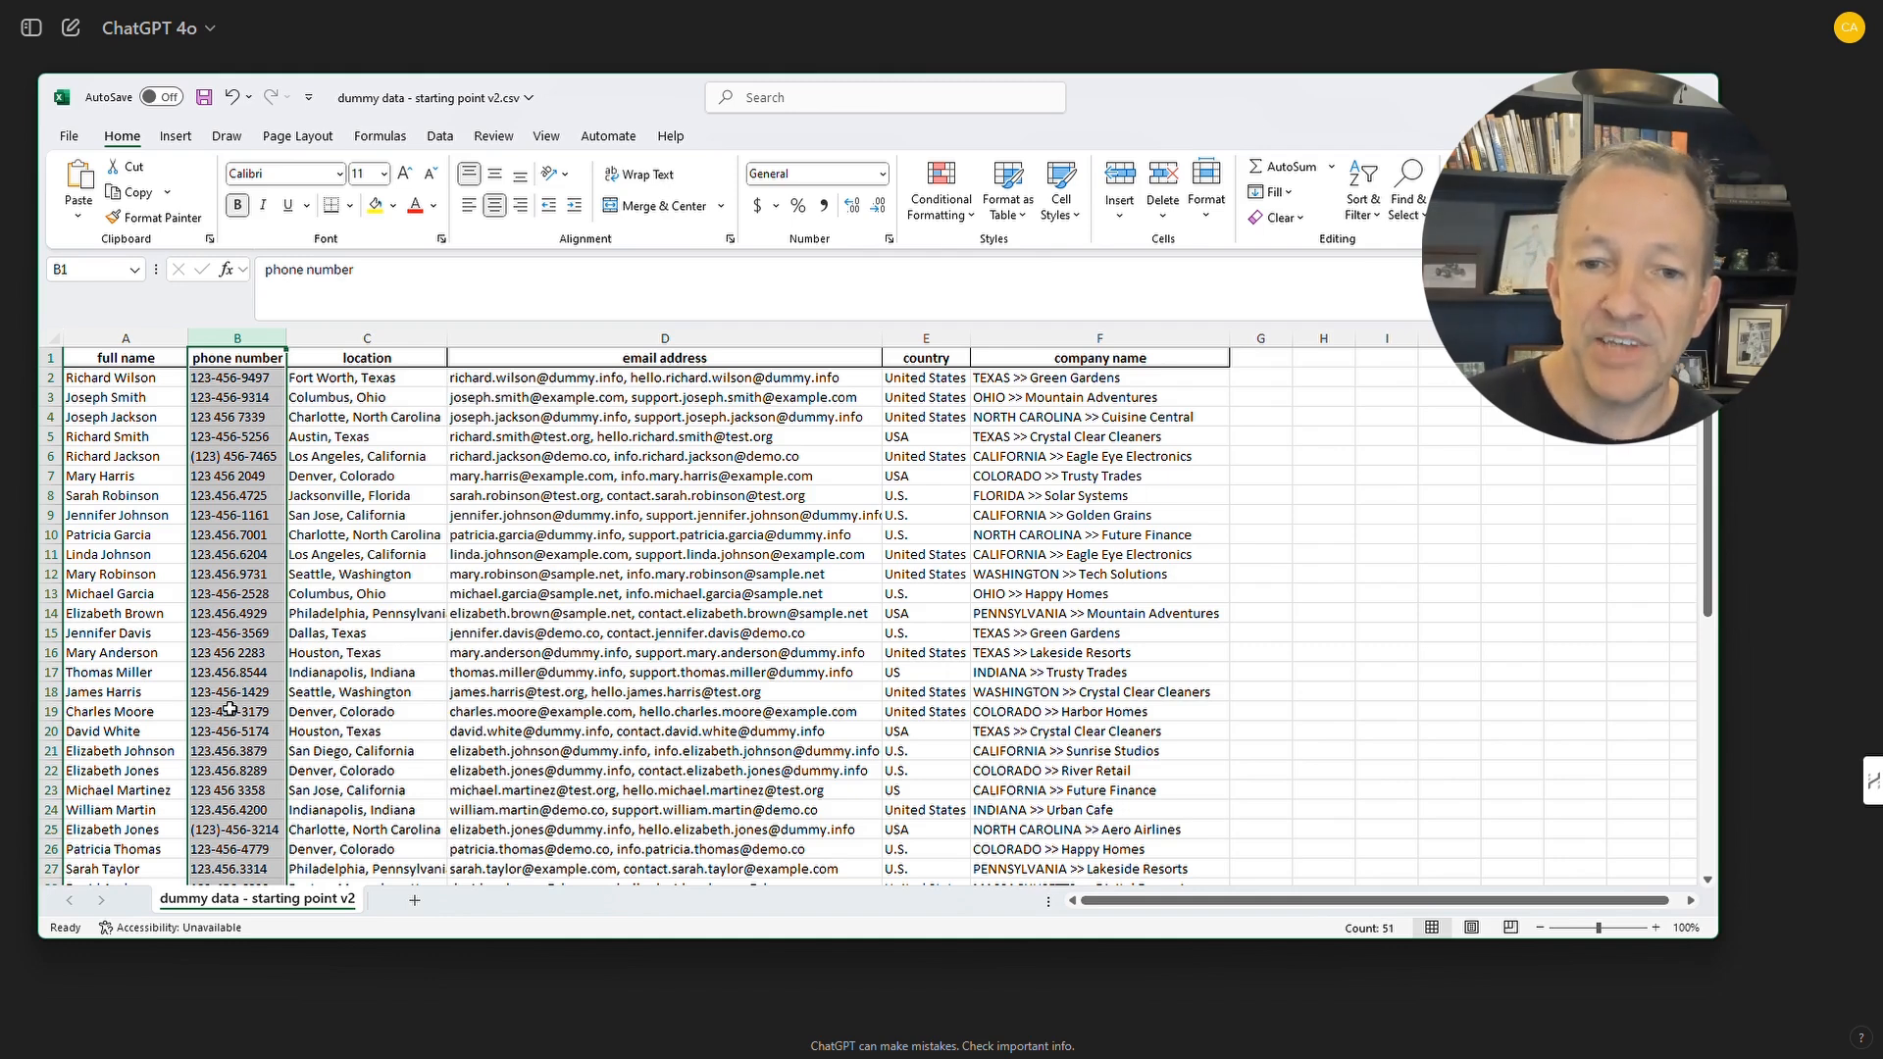
click(378, 359)
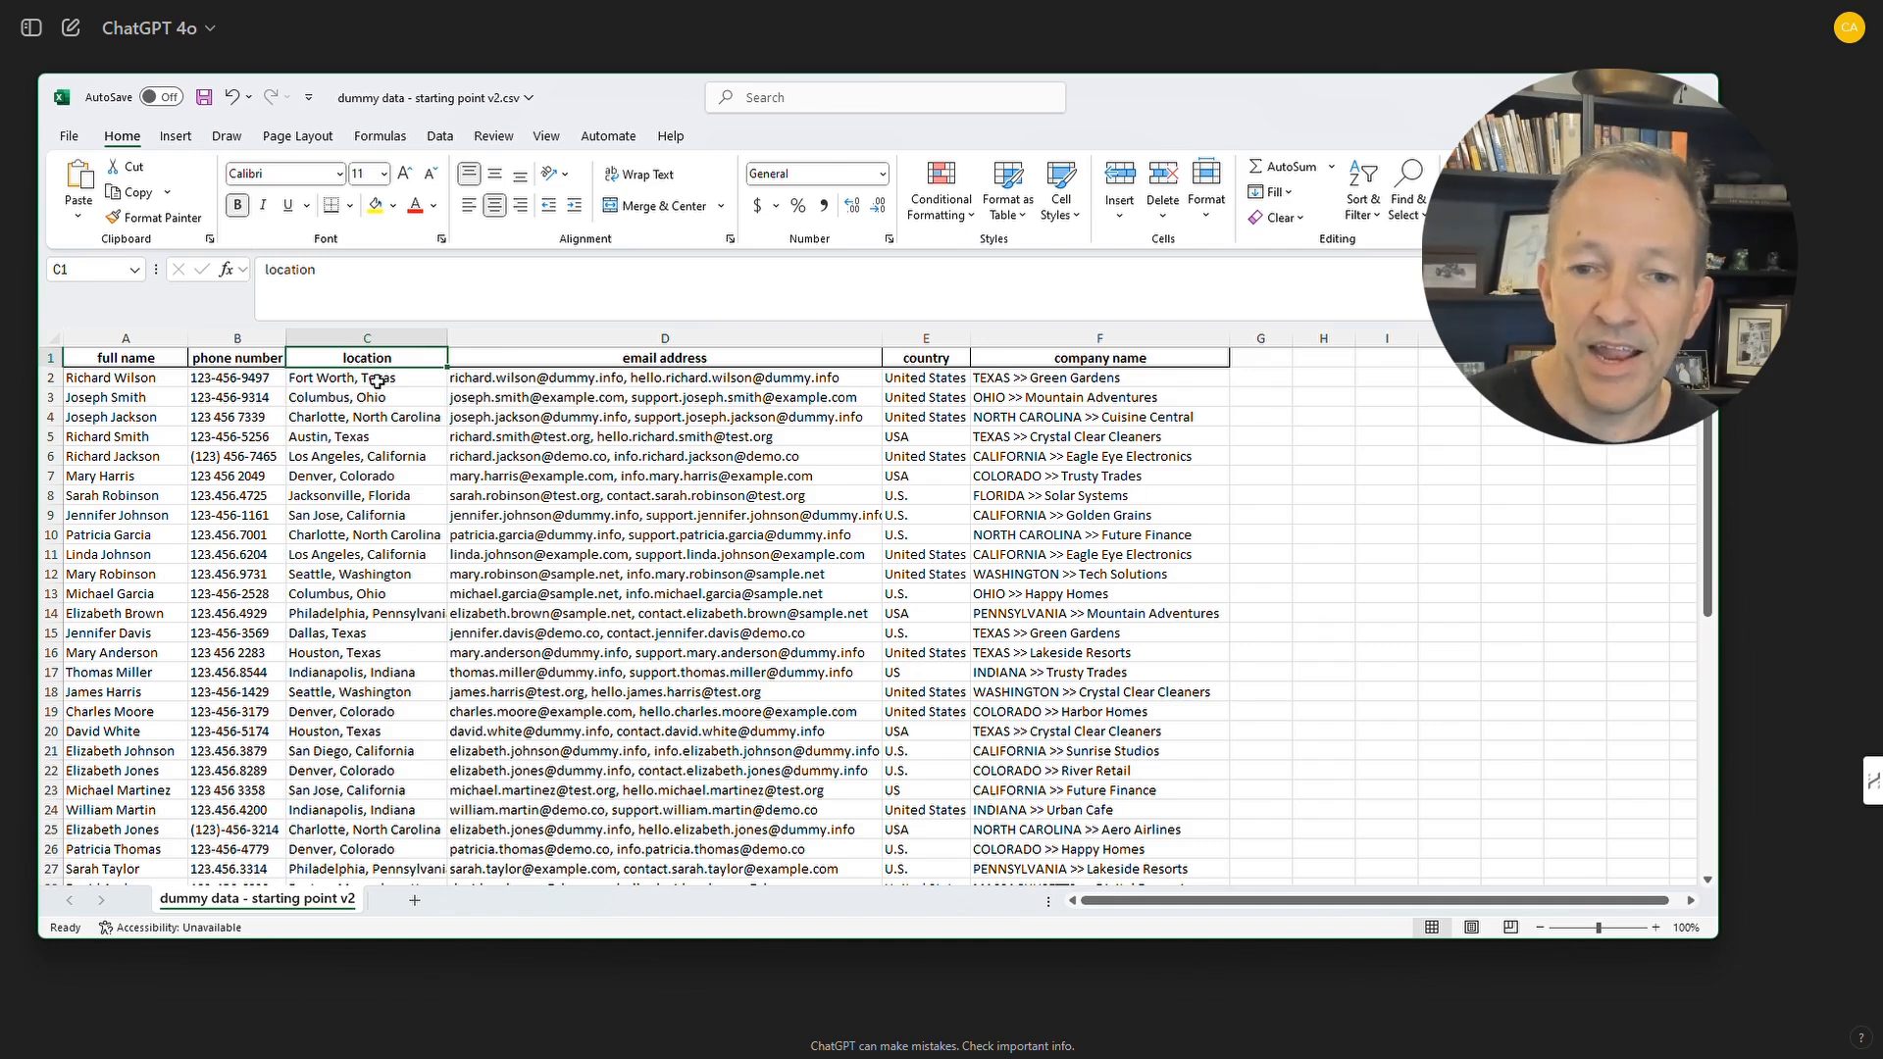
click(417, 377)
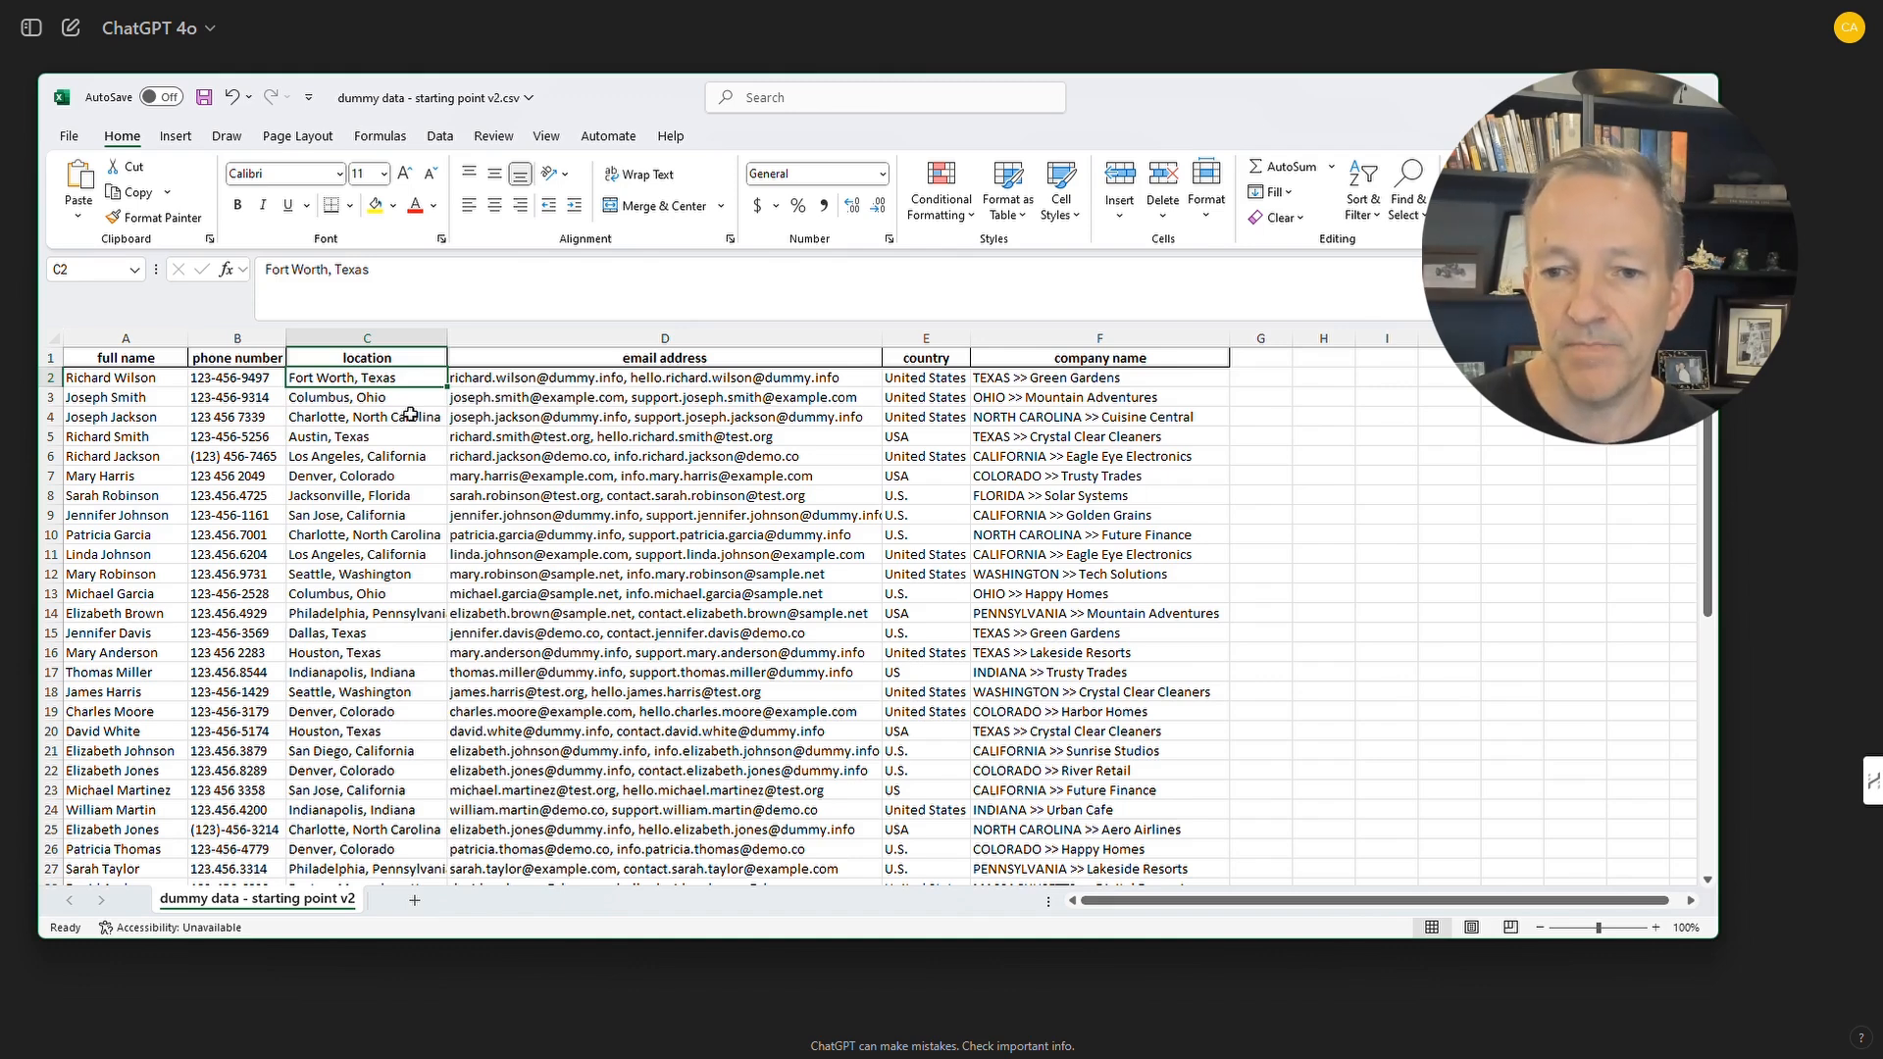
click(522, 332)
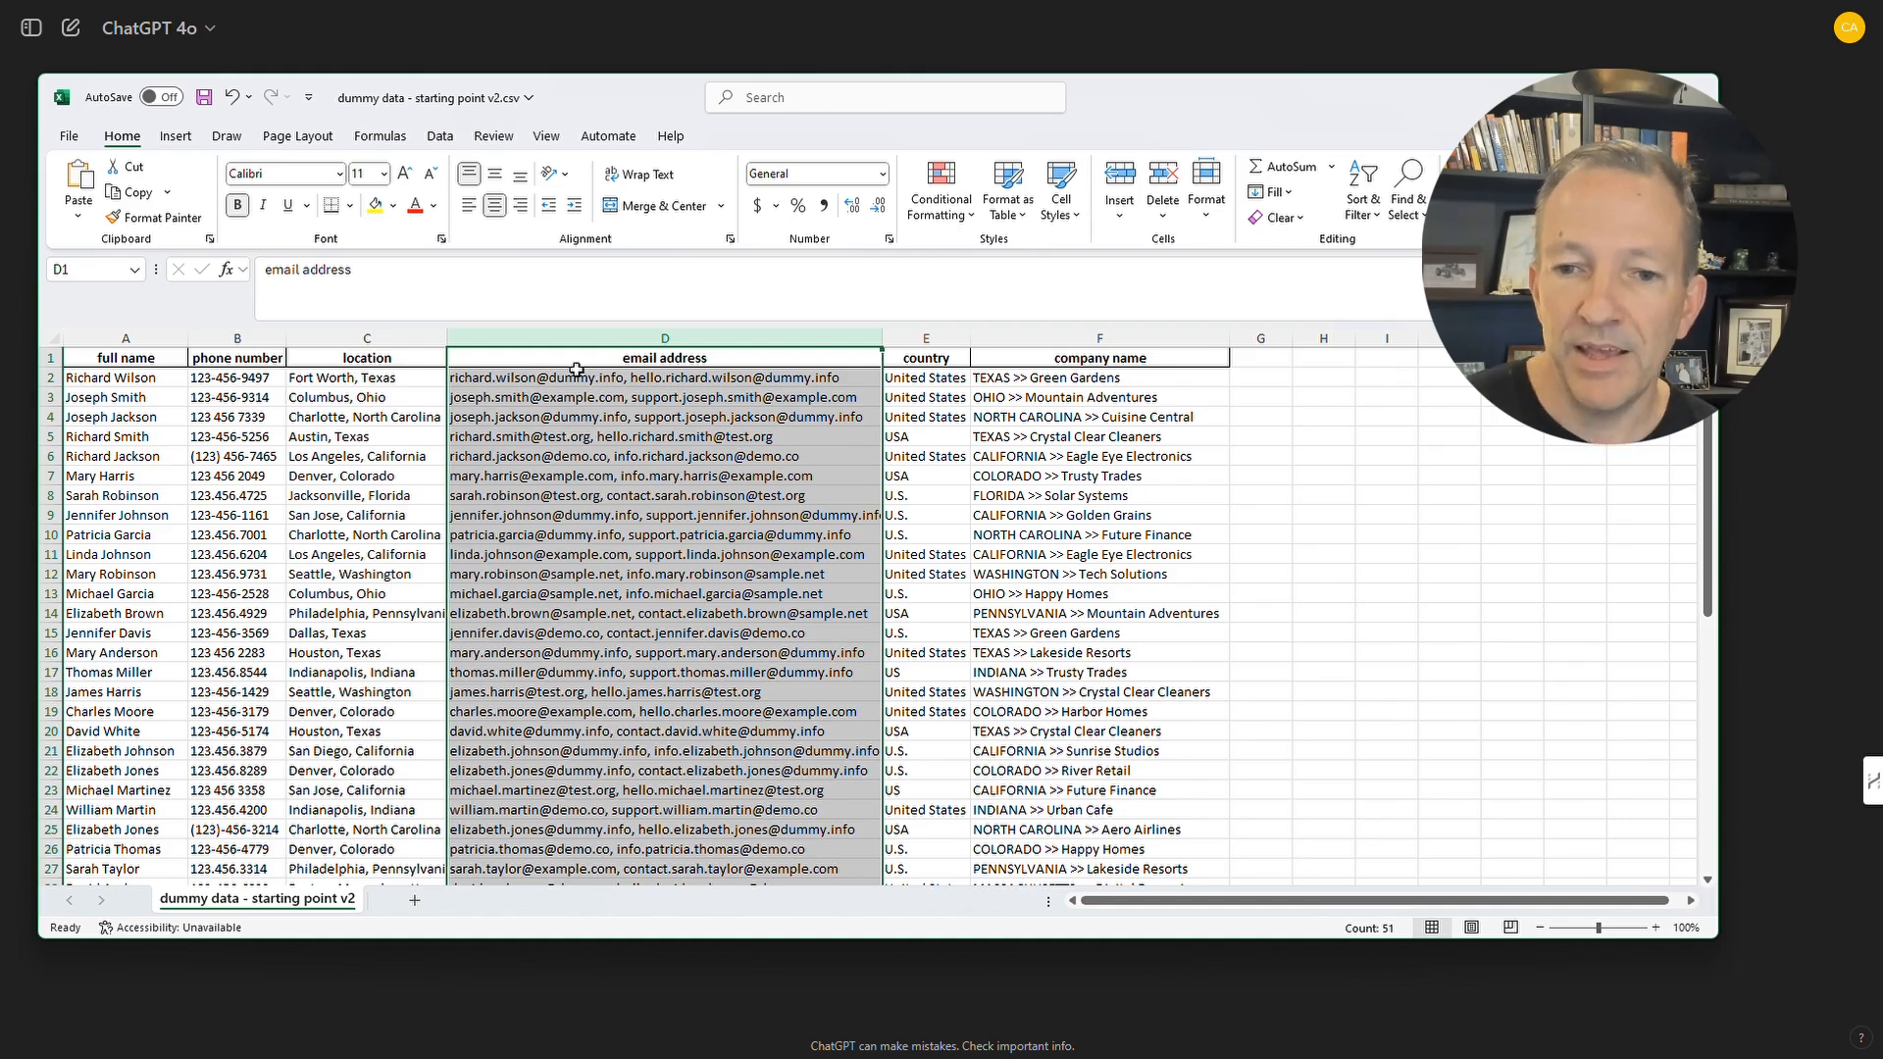
click(577, 377)
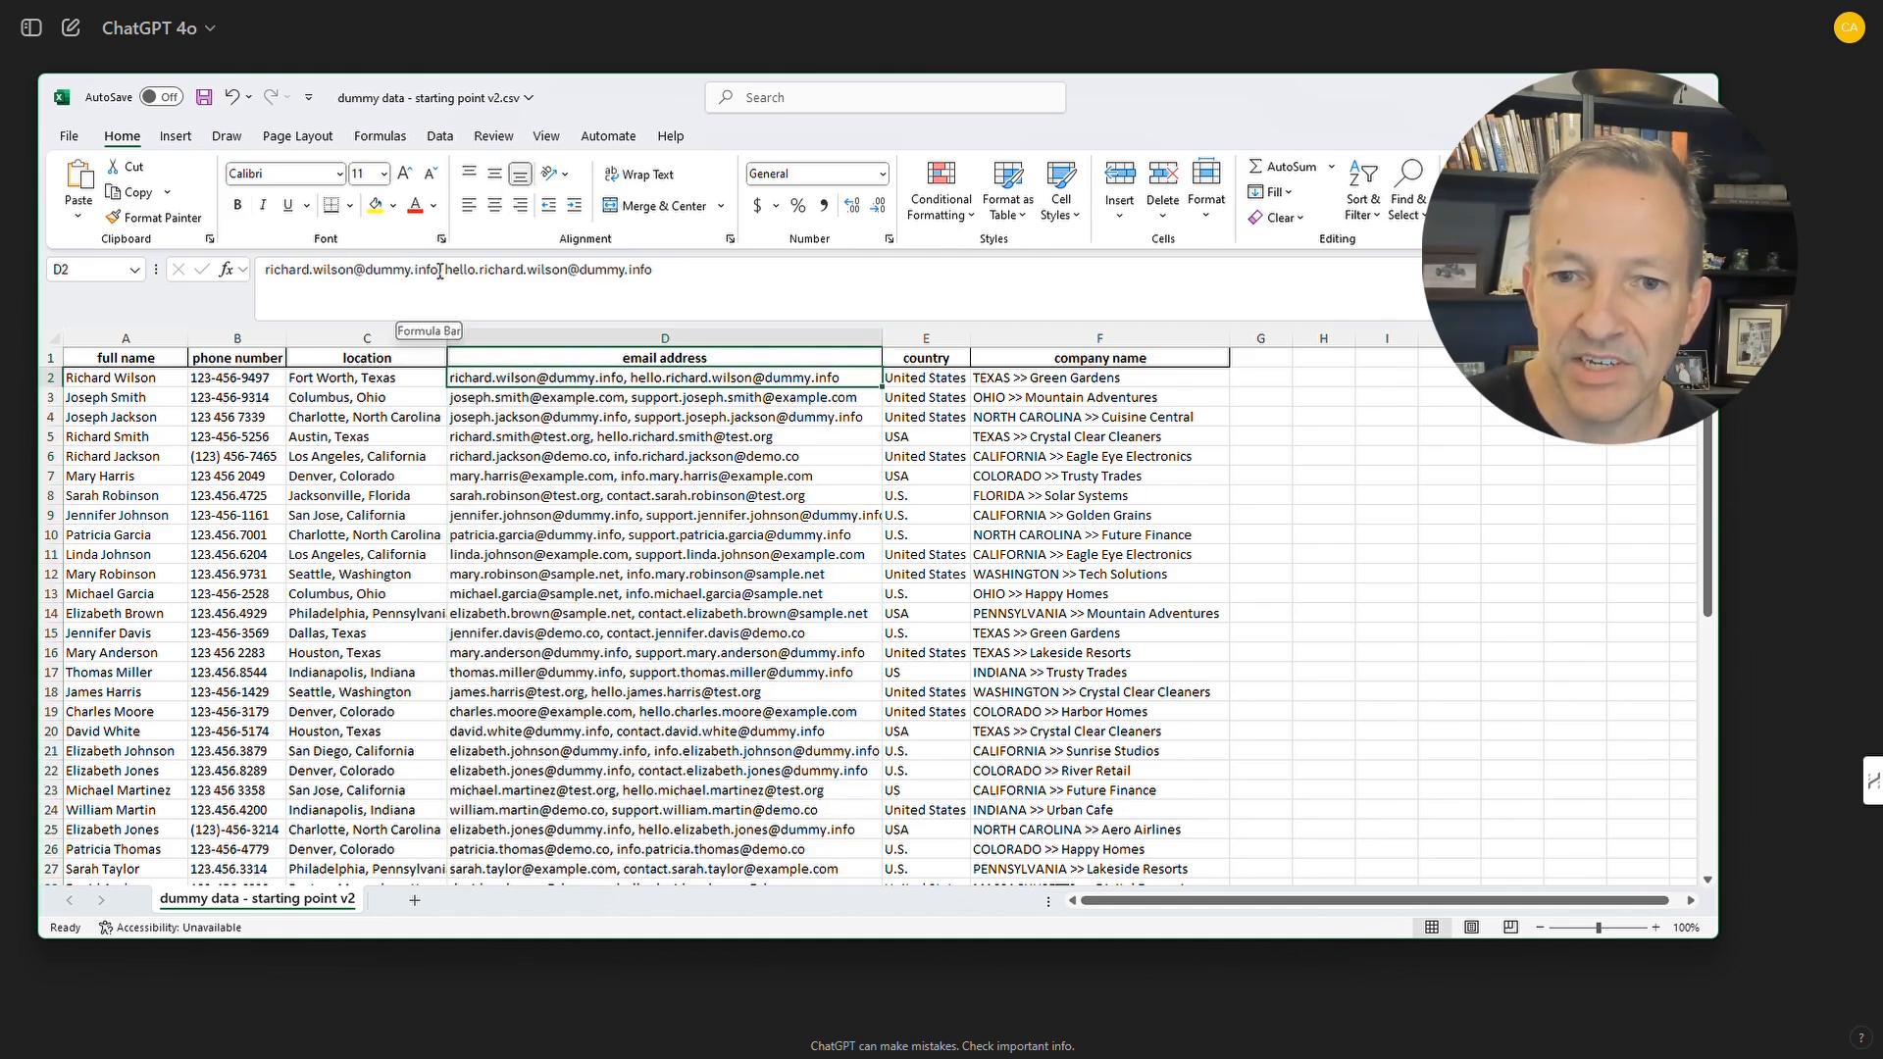
drag(438, 269, 260, 270)
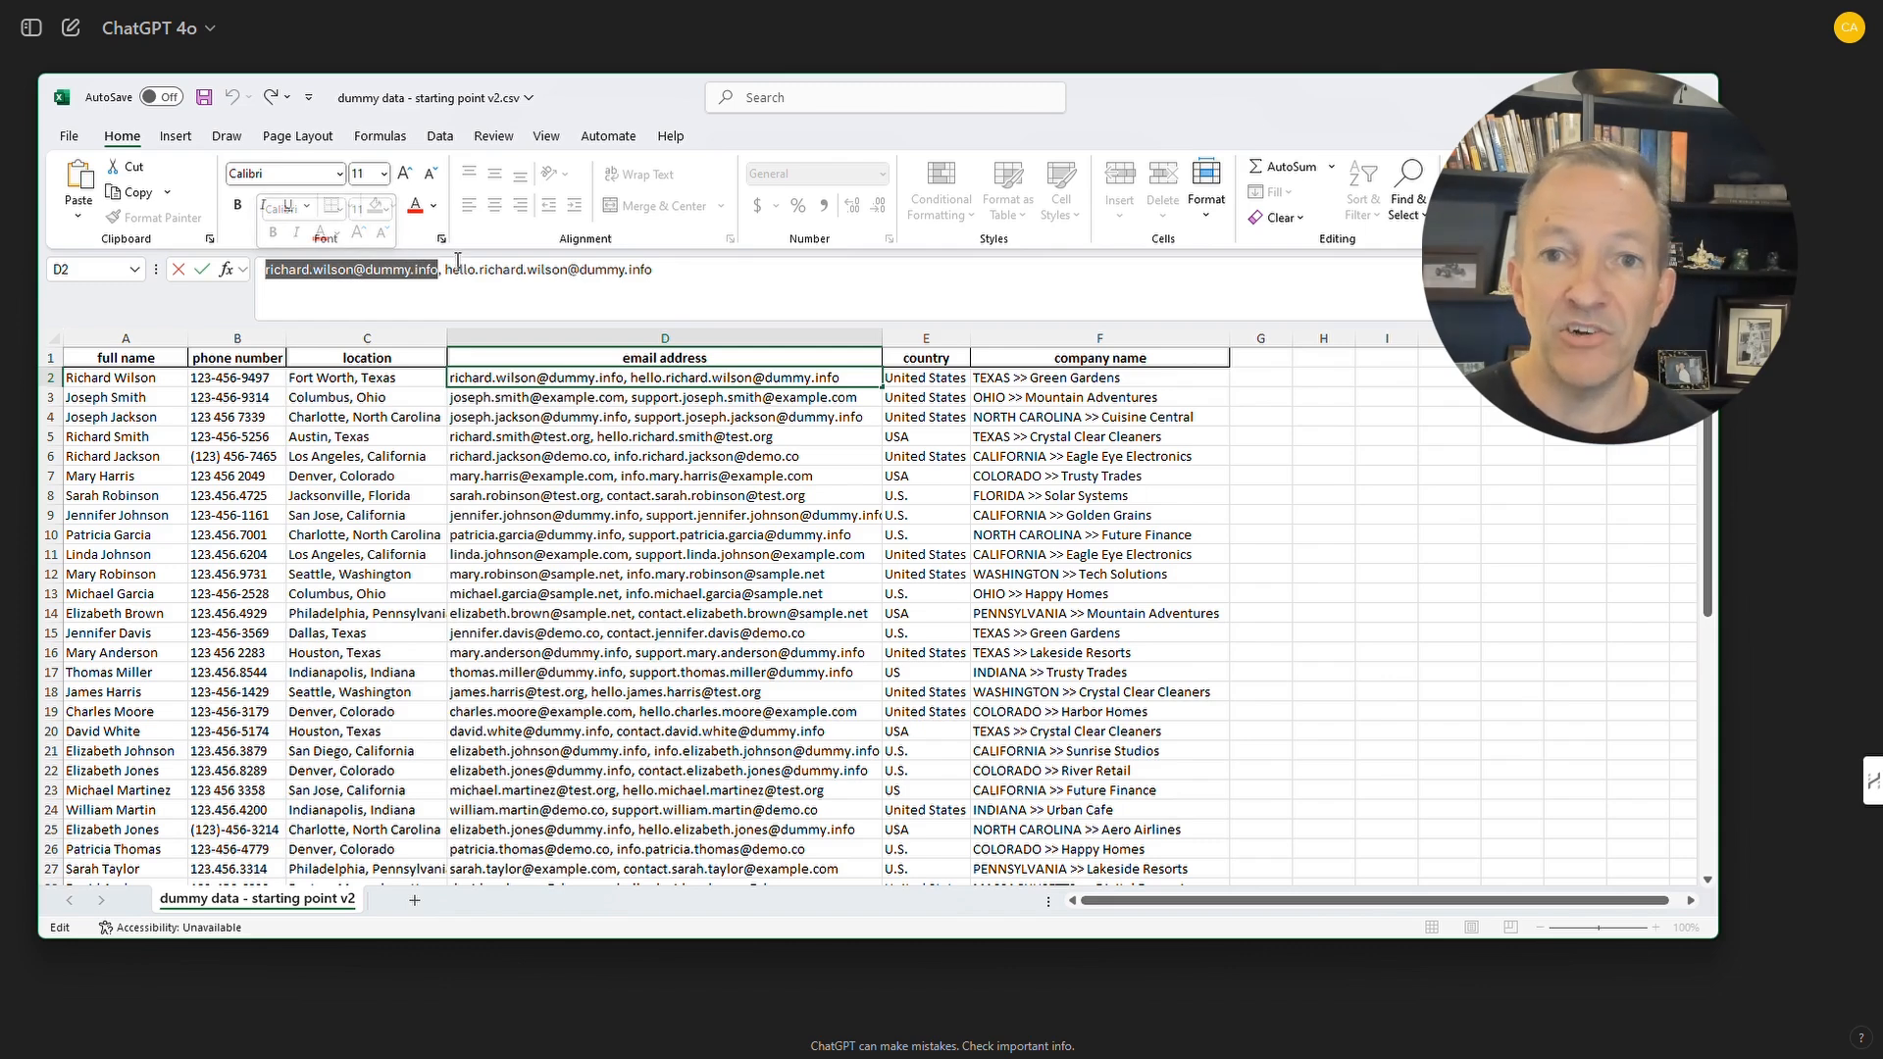
click(924, 337)
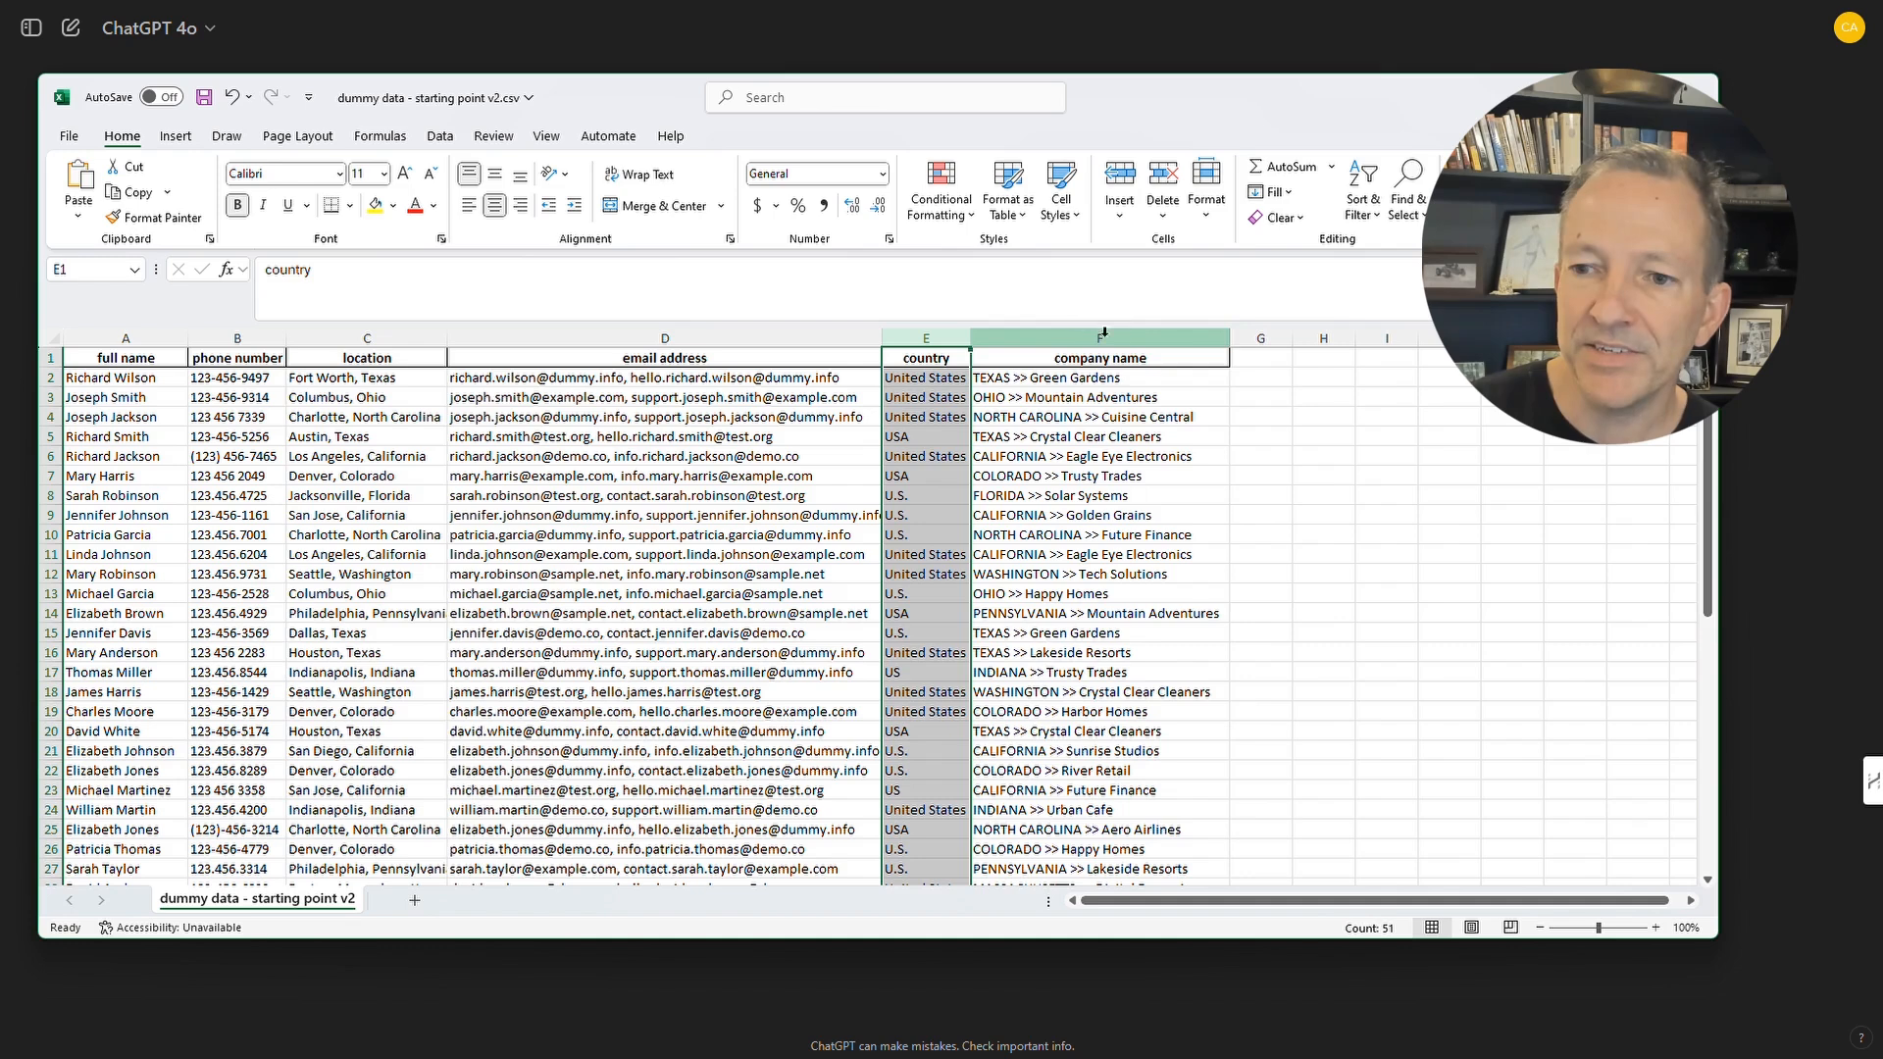
click(1025, 337)
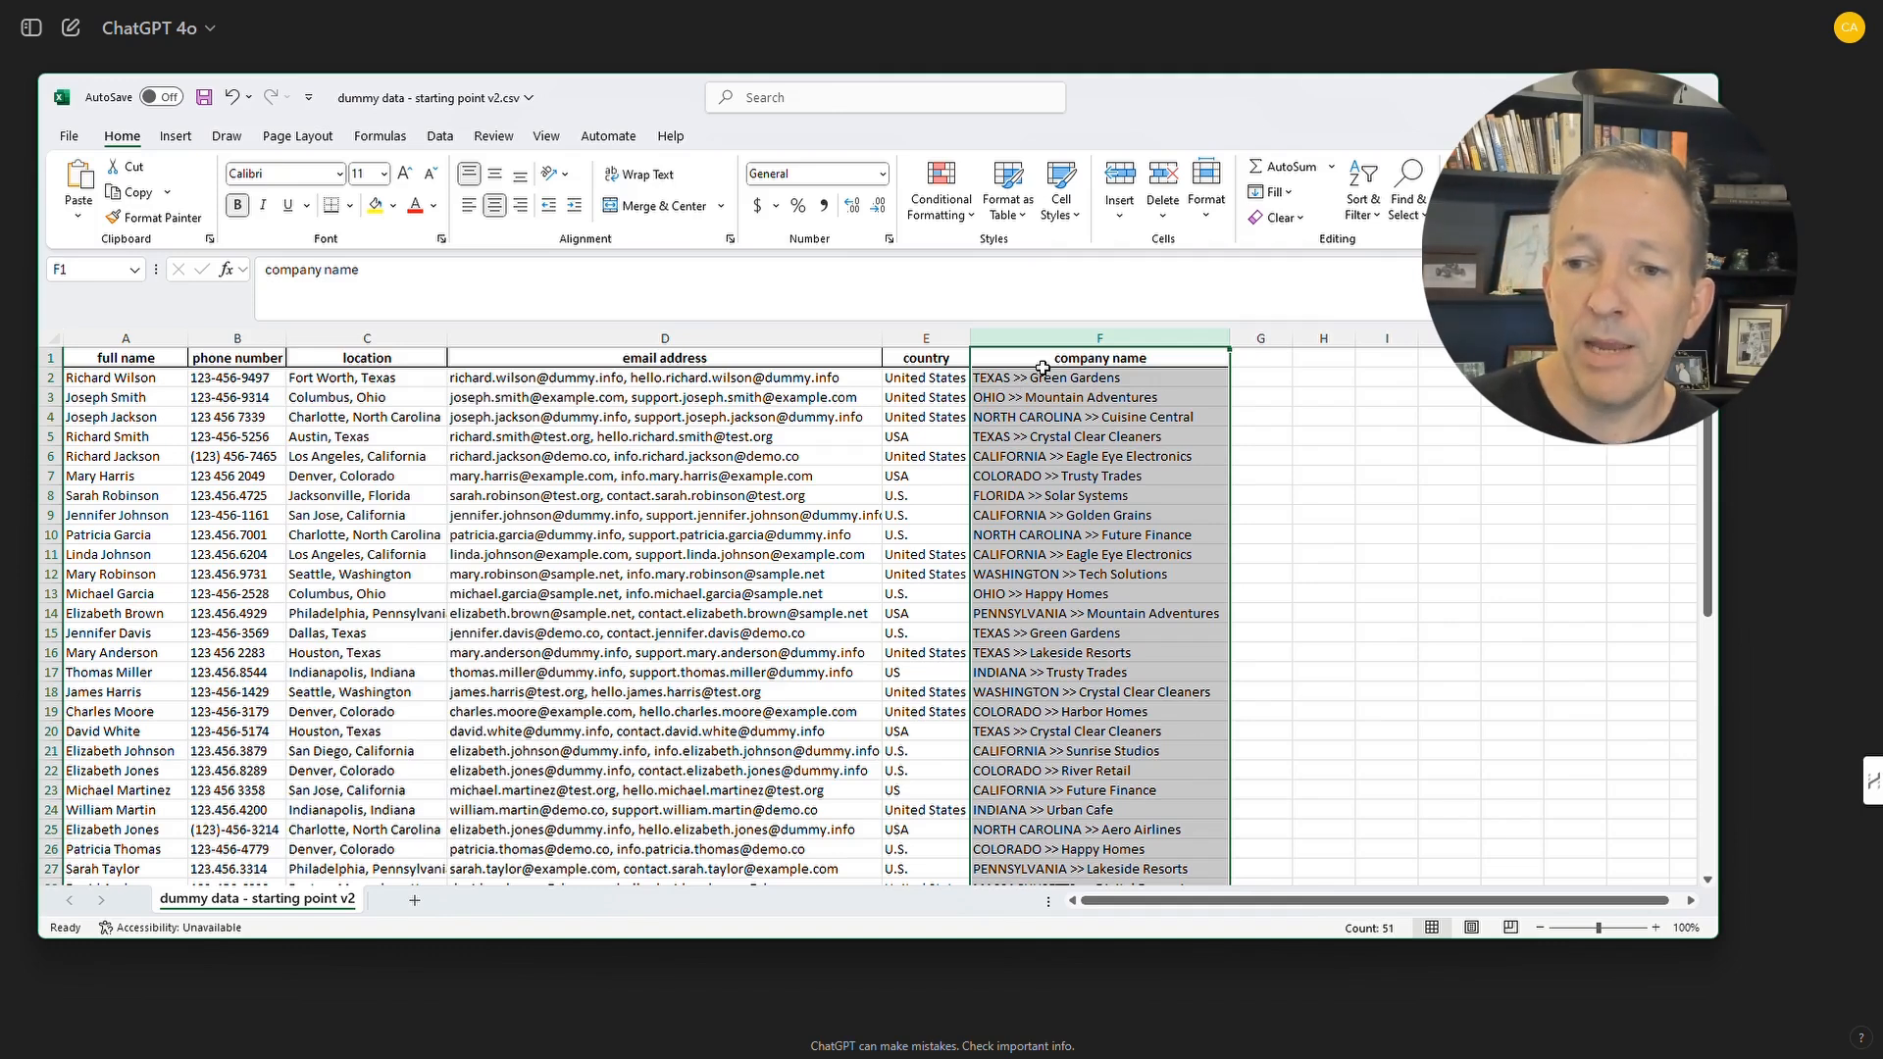
click(1010, 379)
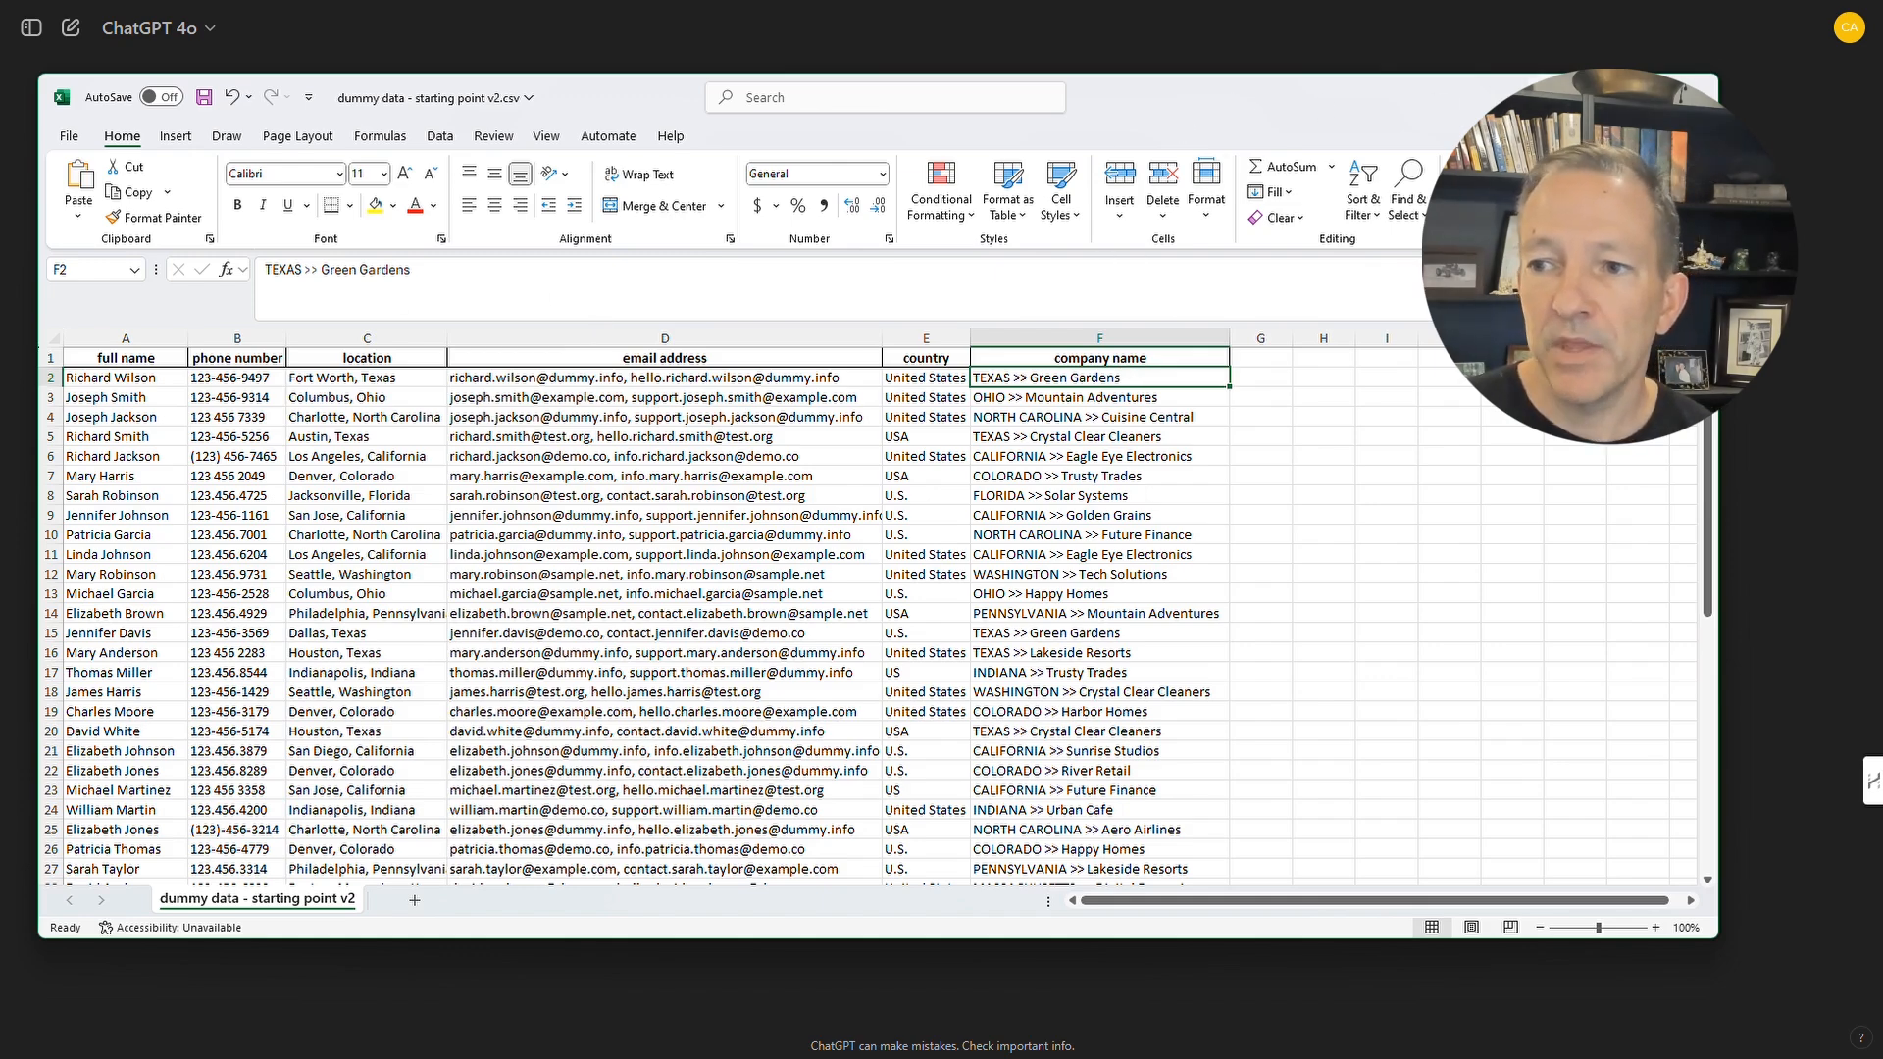
drag(1391, 110, 0, 236)
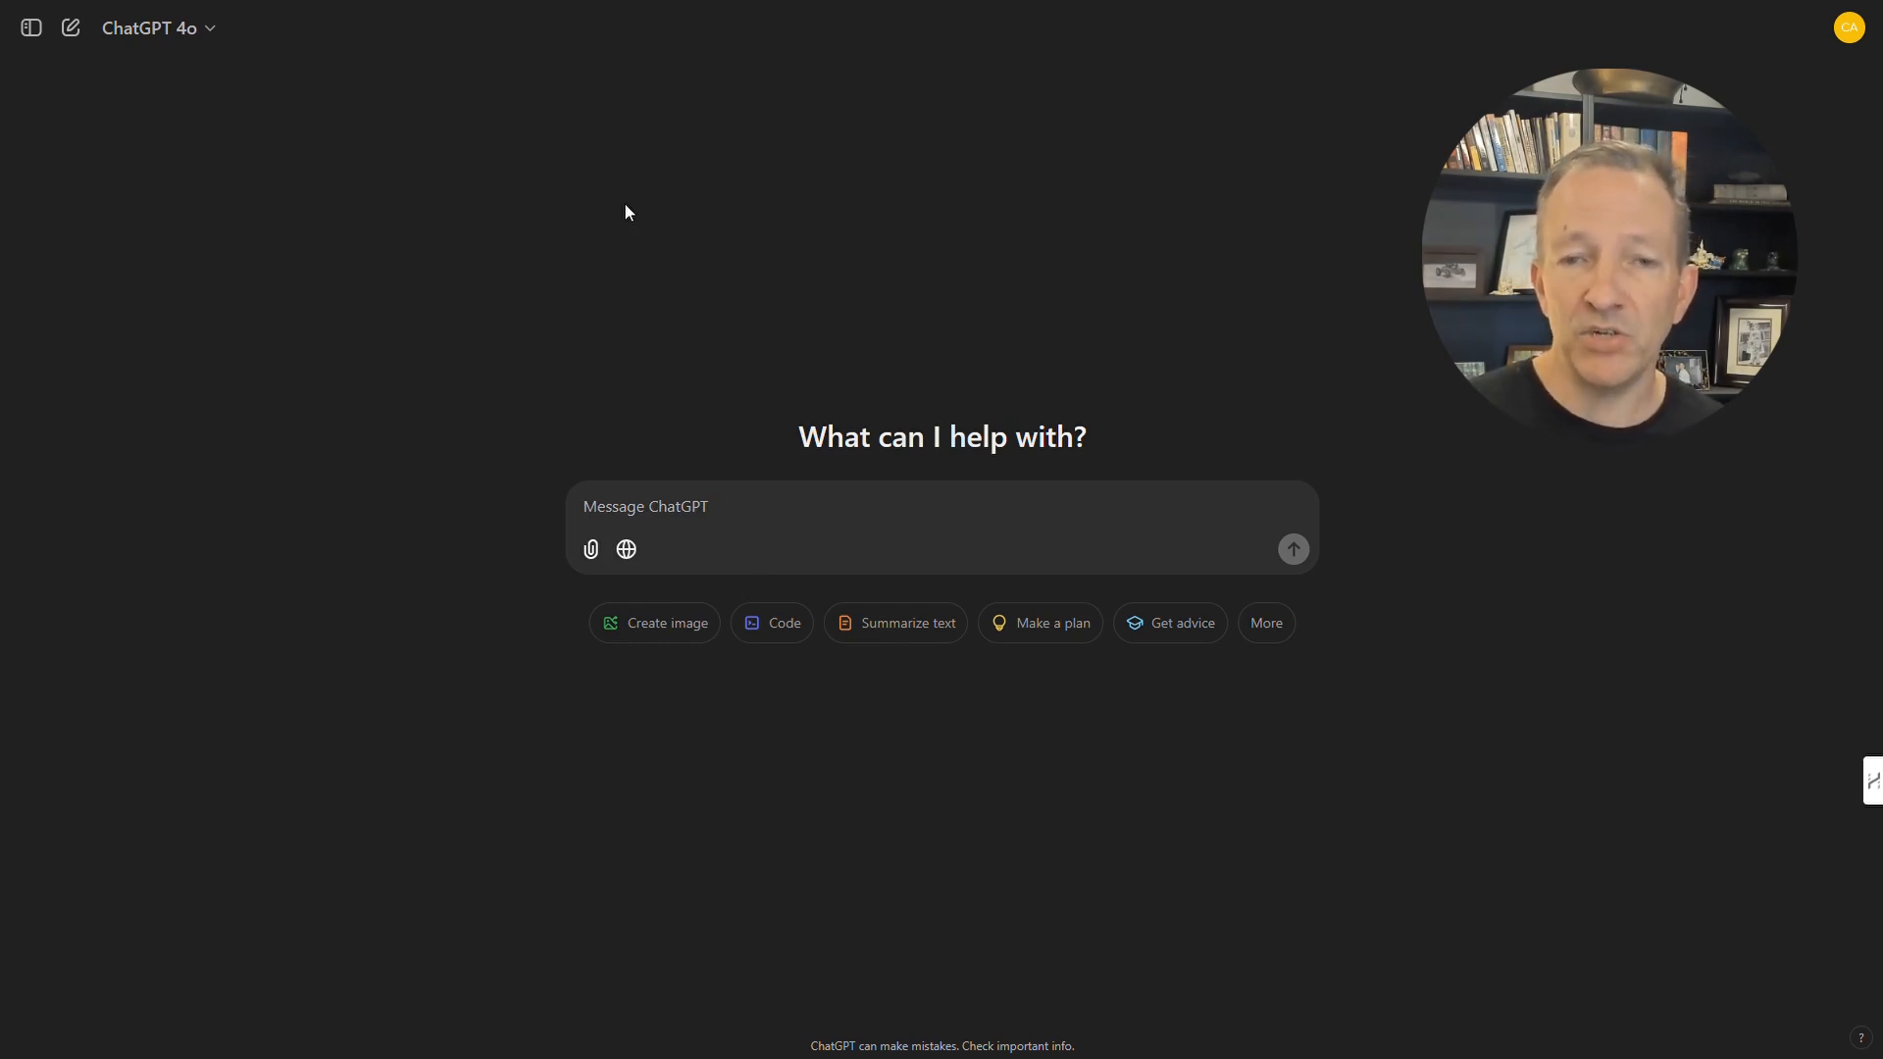
Switch to the Notion prompt library, review the example prompts on the Cleaning Up Spreadsheets page, and return to ChatGPT.
key(ctrl+Tab)
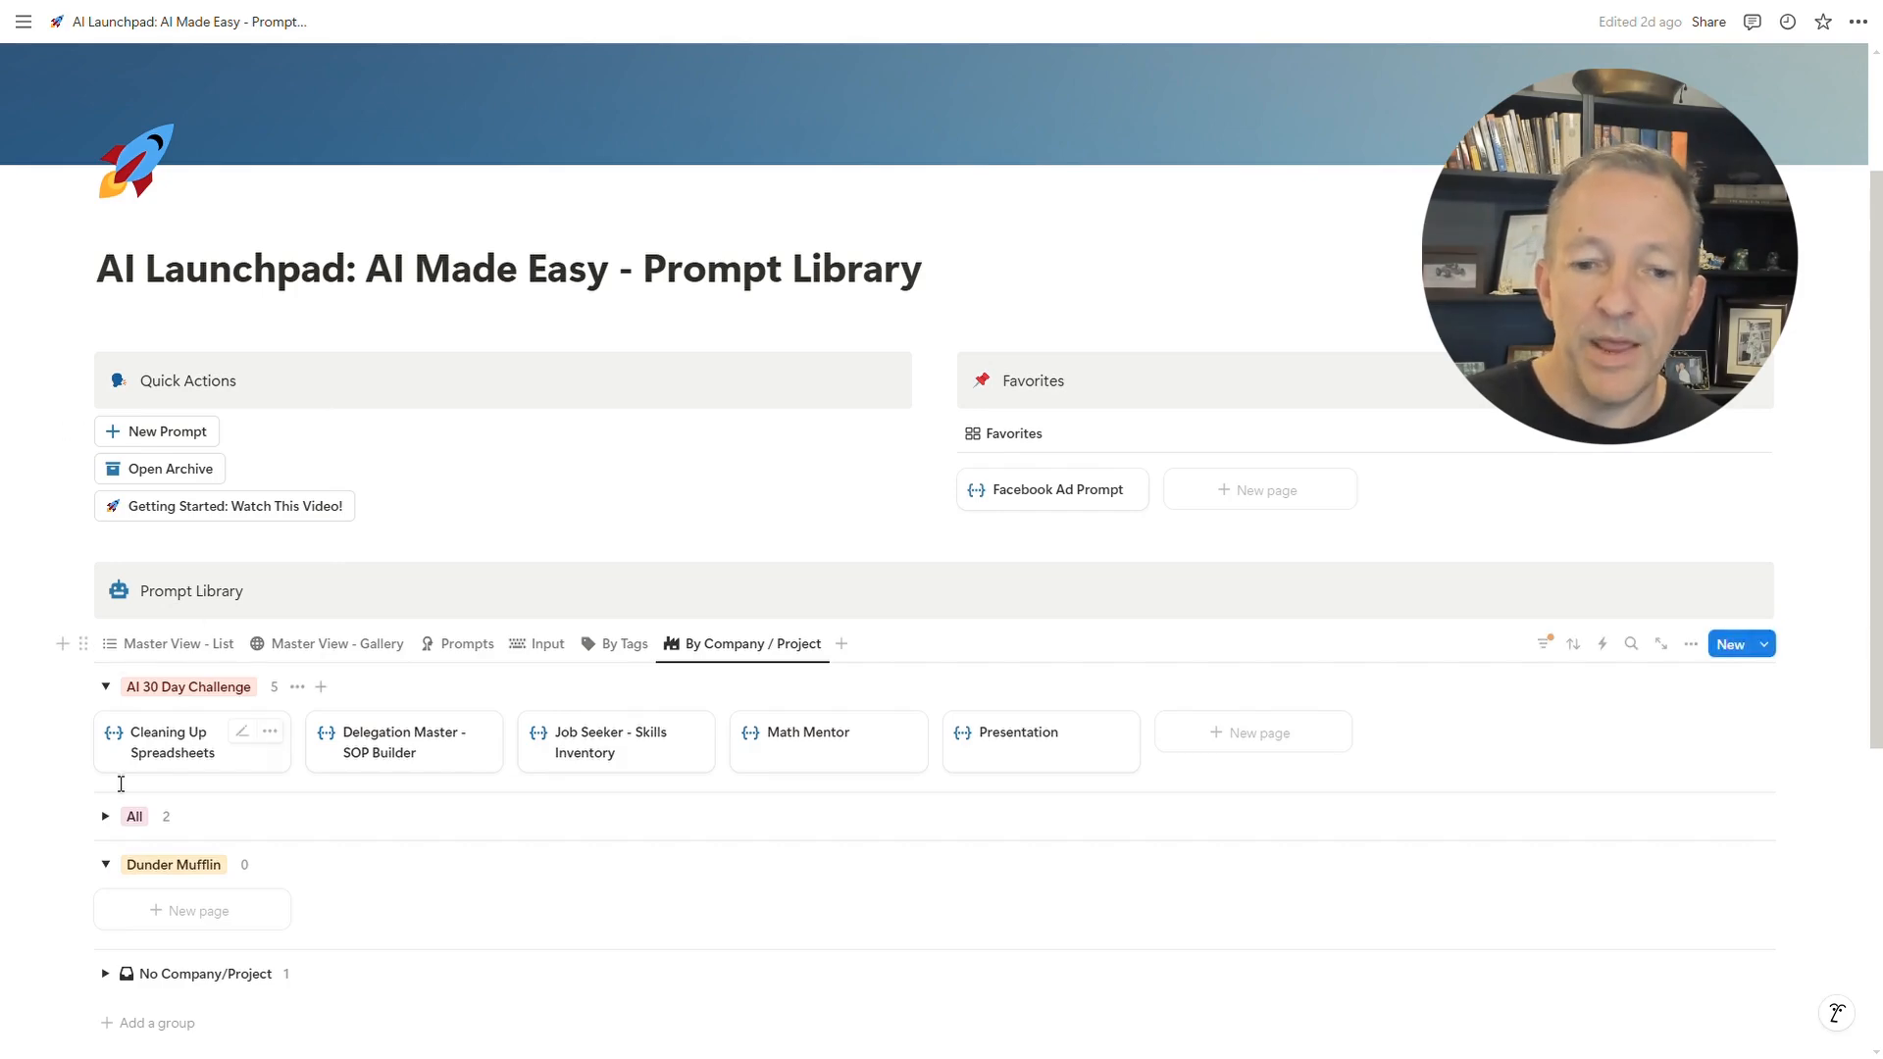
click(160, 764)
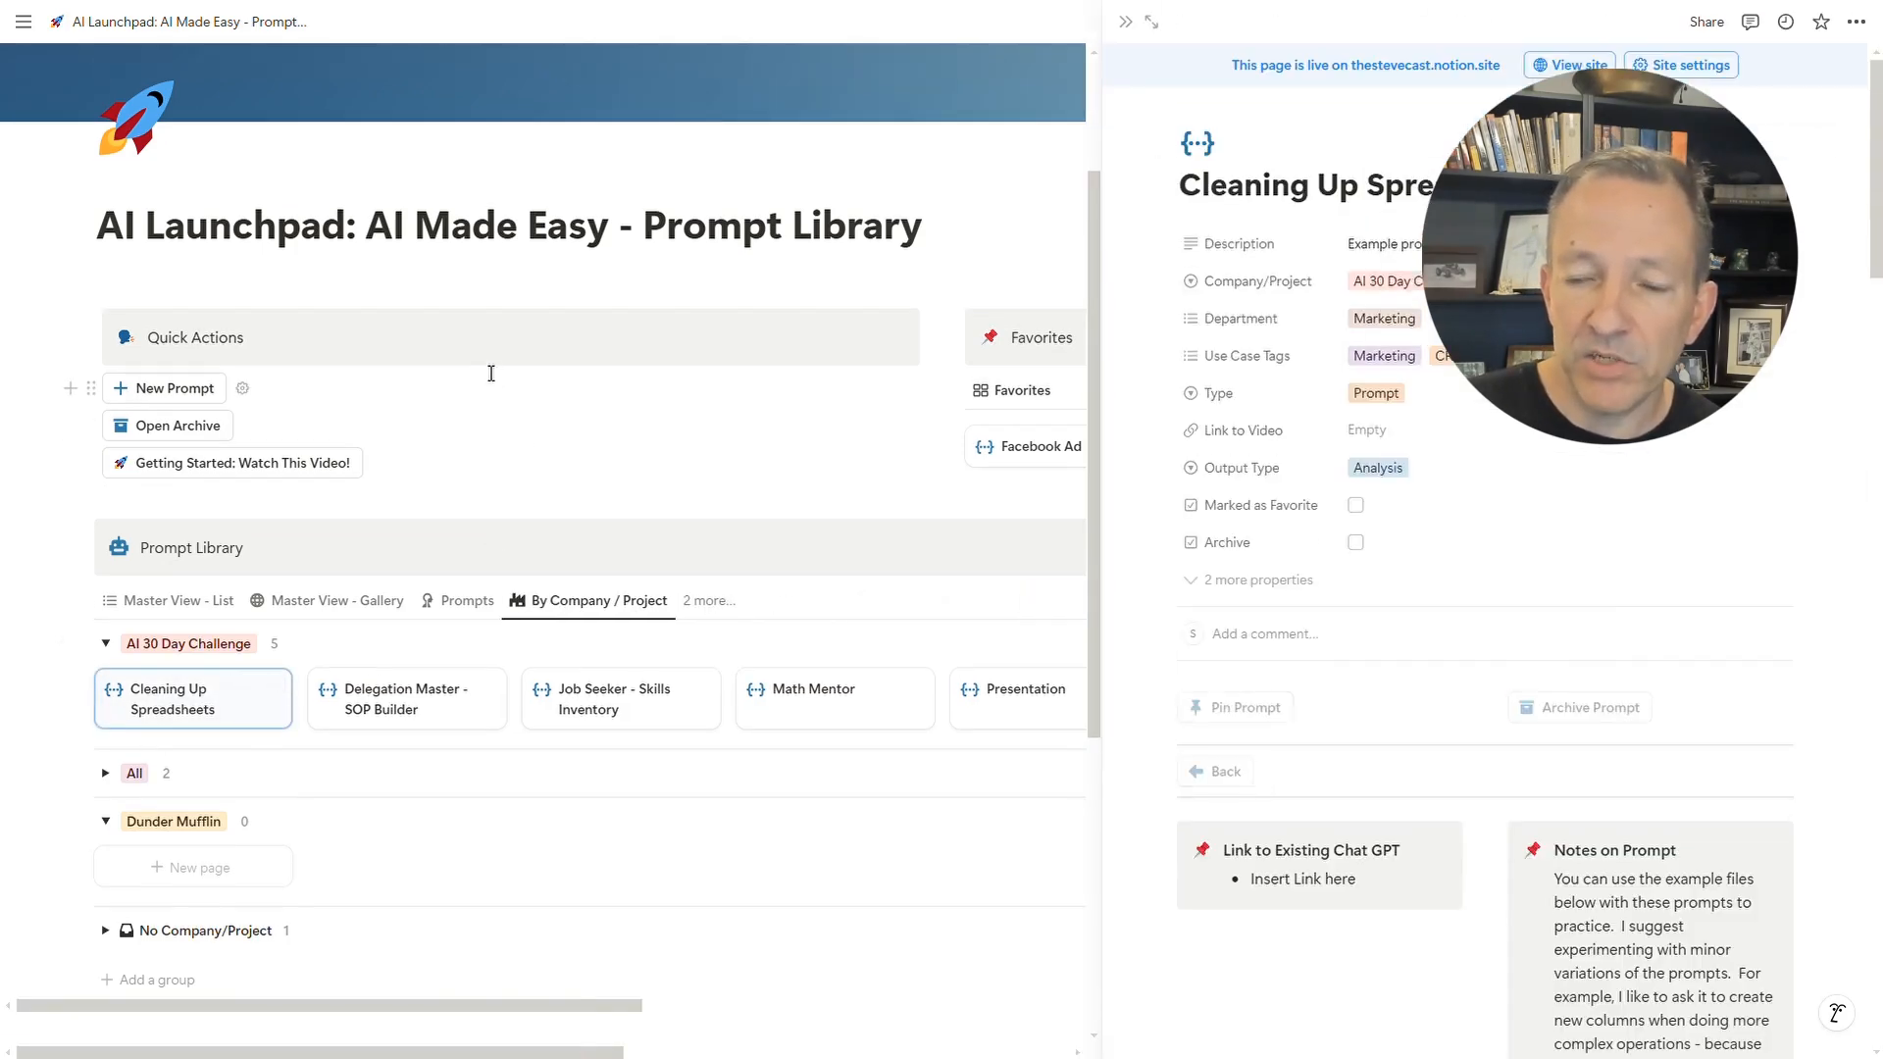
scroll(1365, 386, down, 1)
scroll(1364, 387, down, 3)
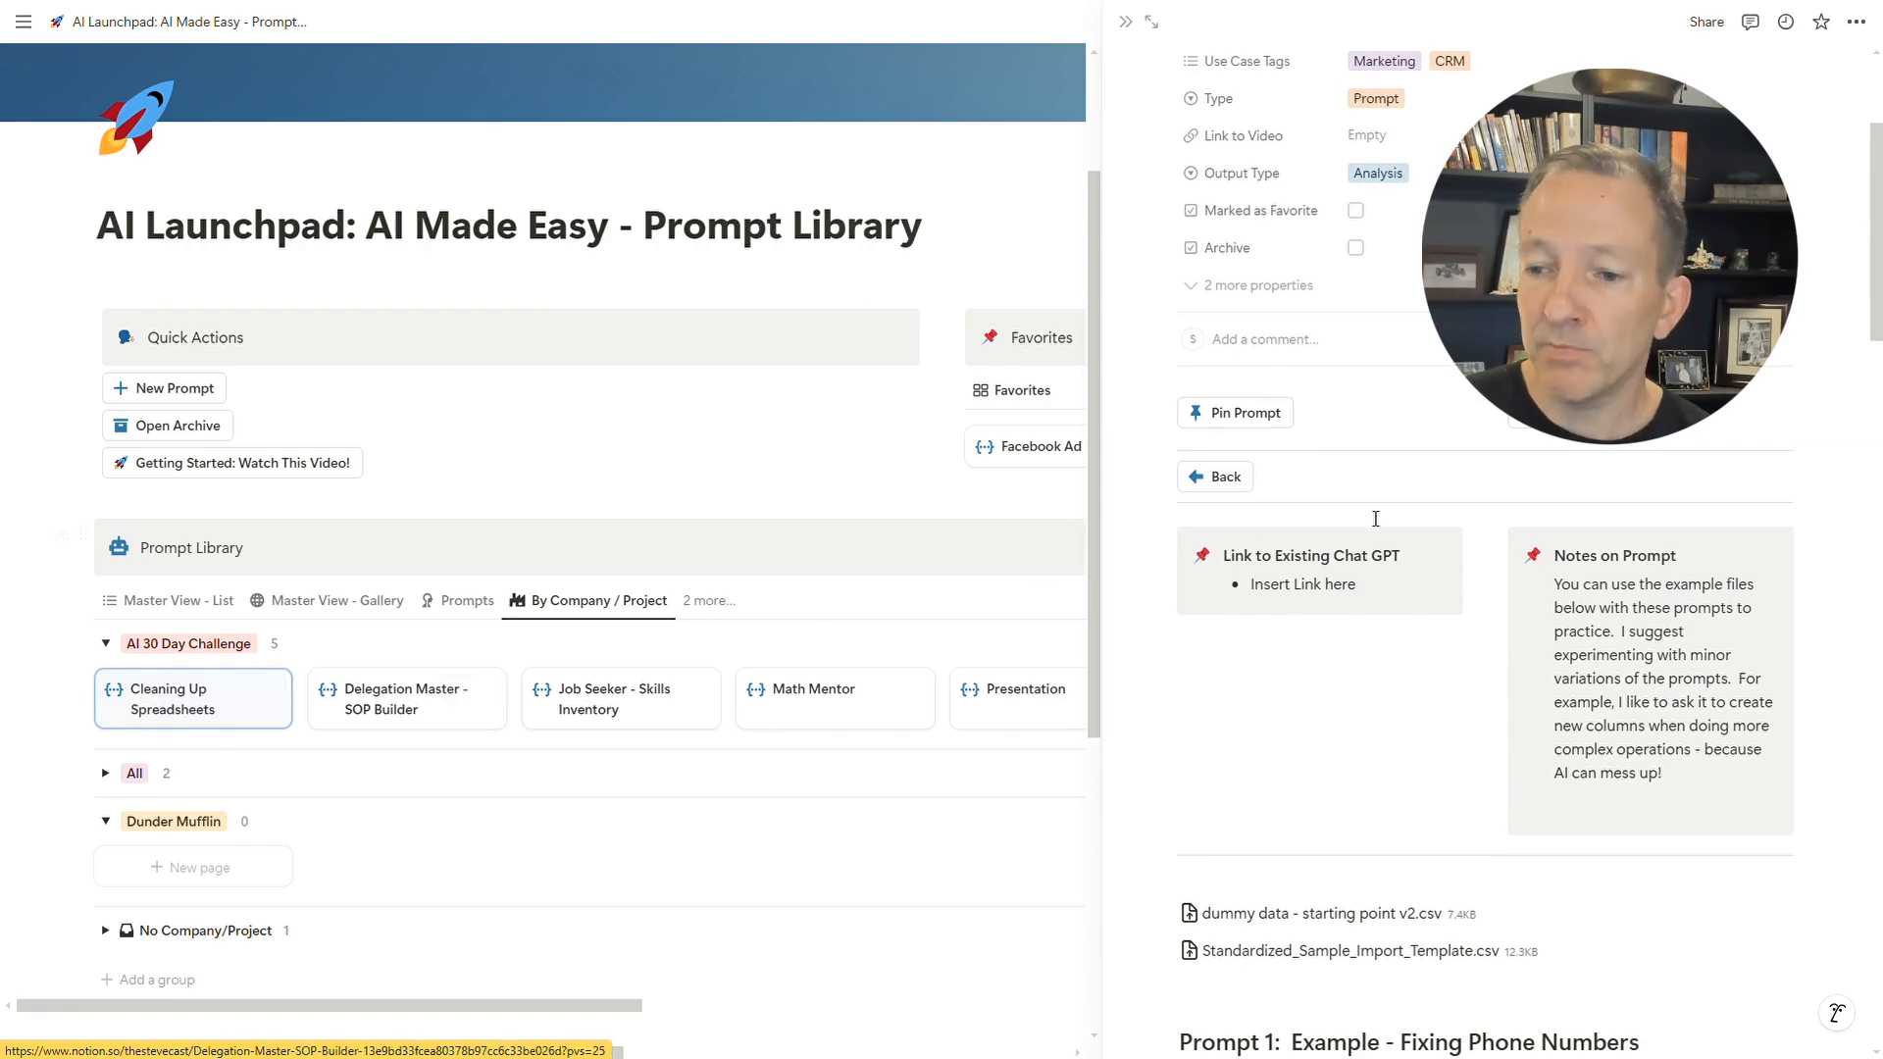
scroll(1254, 540, down, 4)
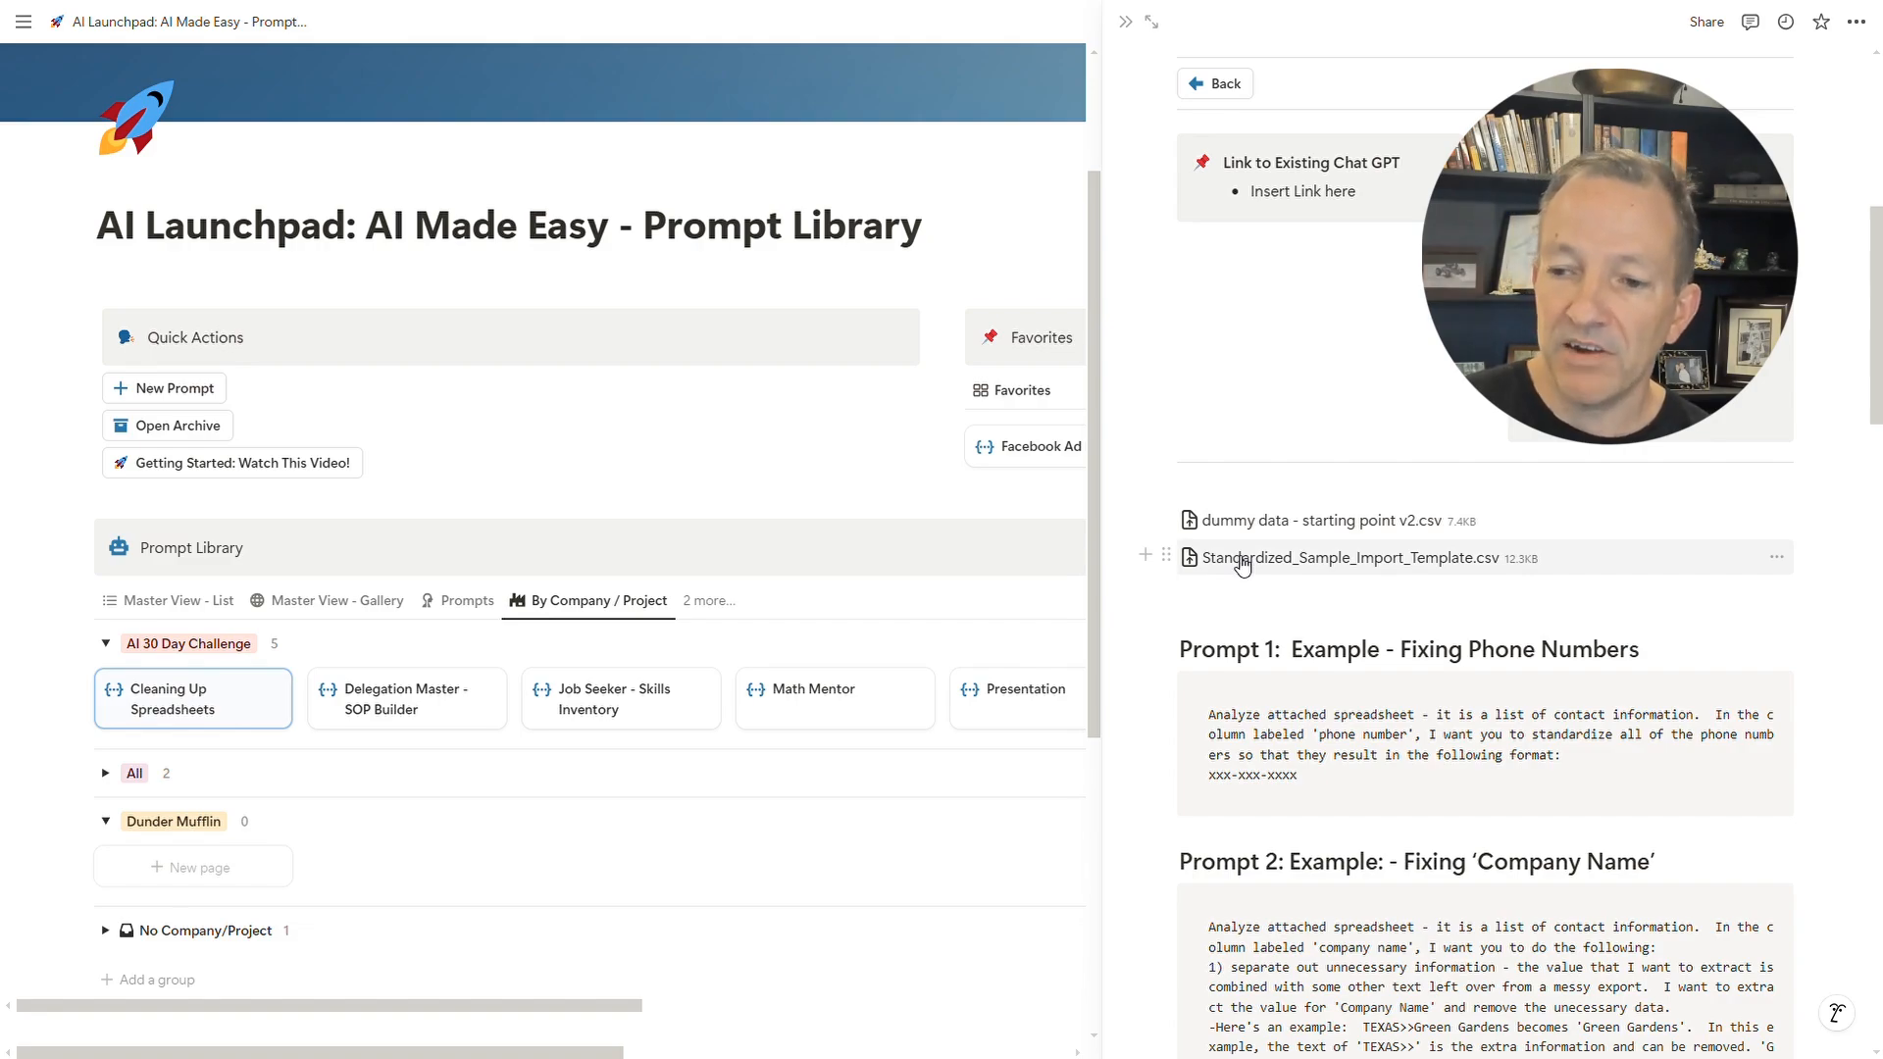
scroll(1358, 659, down, 15)
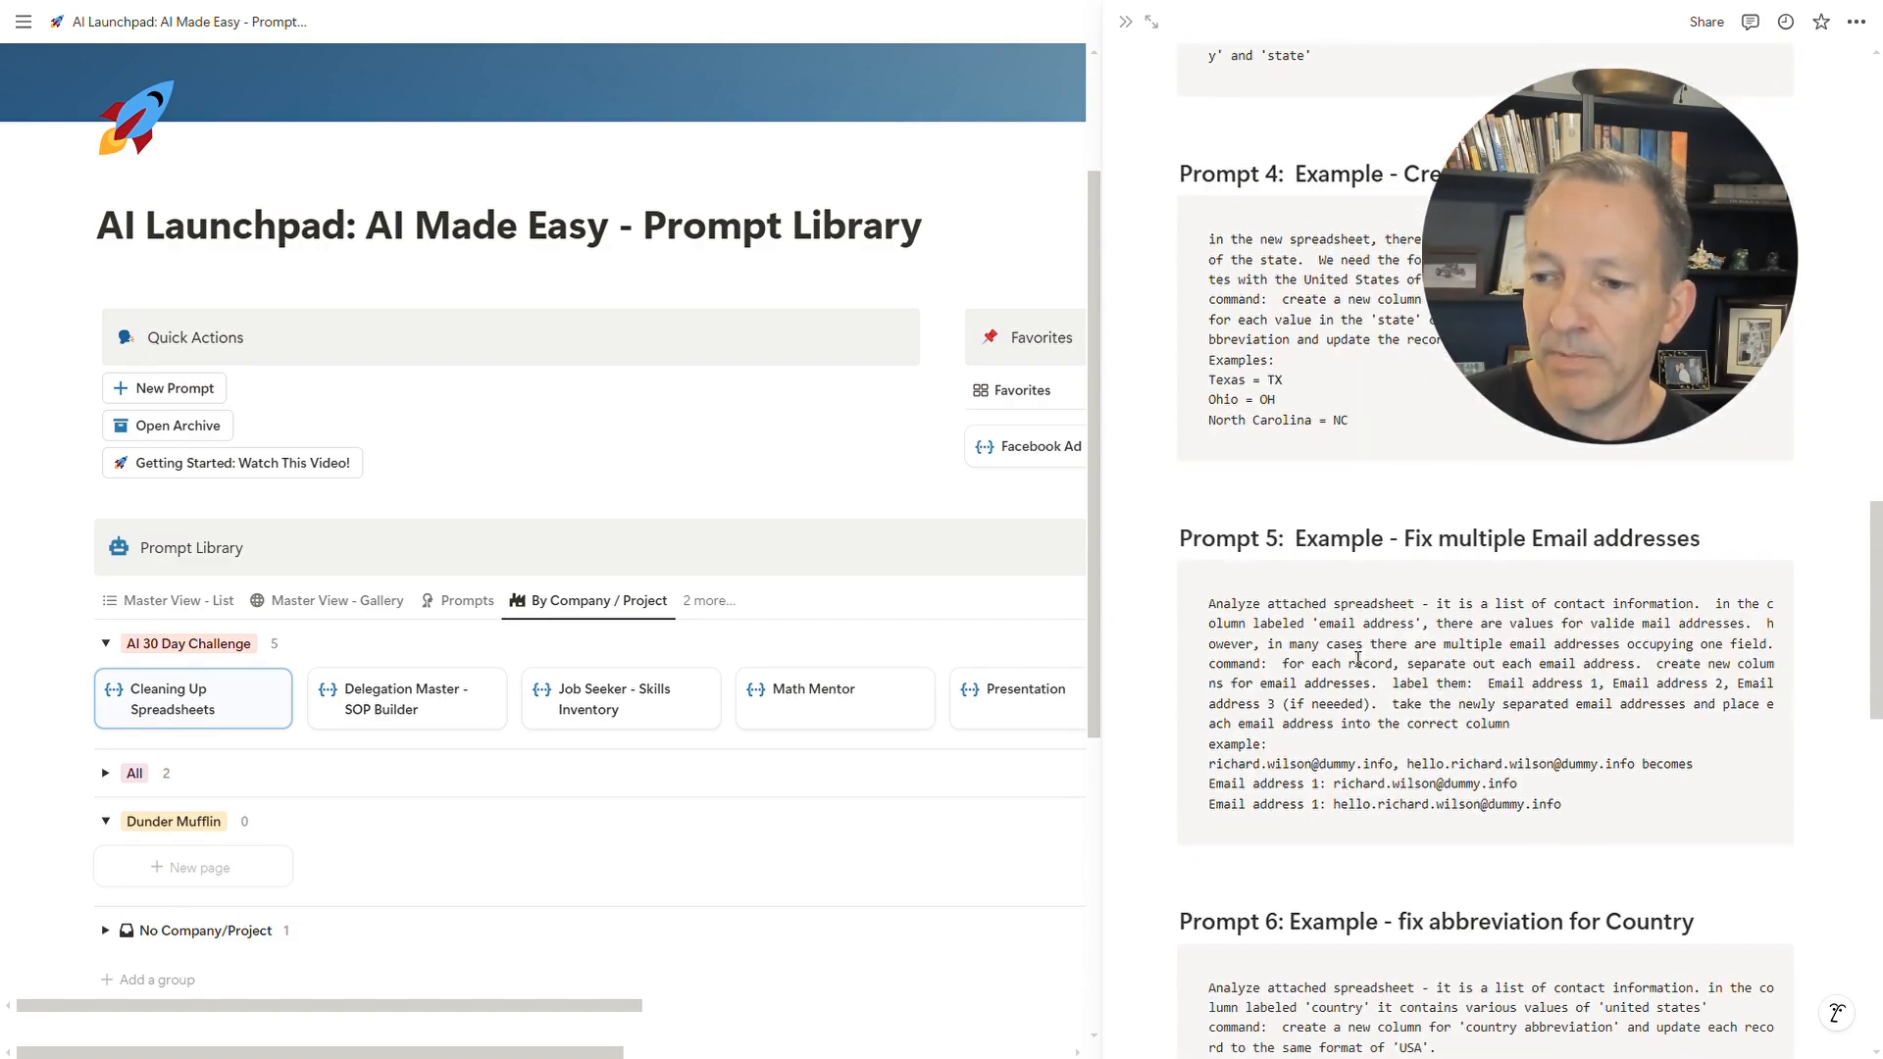
scroll(1359, 660, down, 8)
scroll(1358, 659, up, 10)
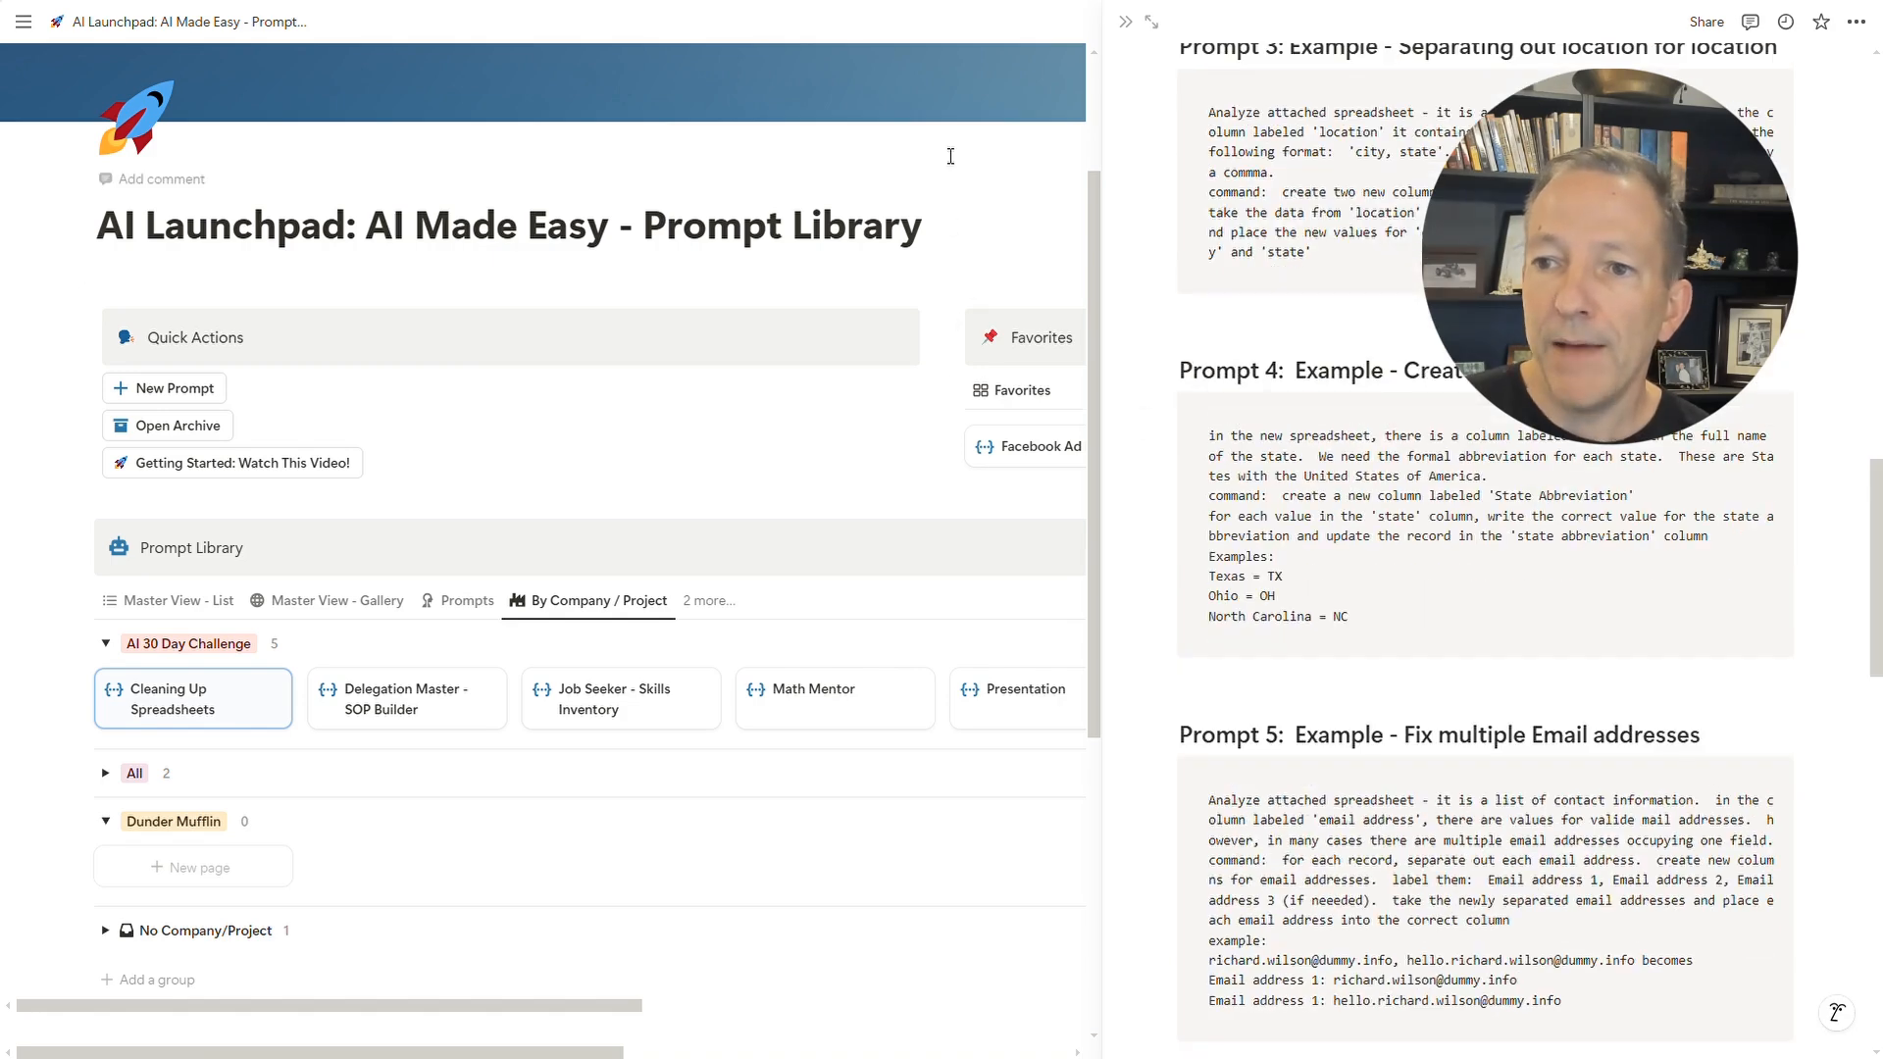
click(950, 156)
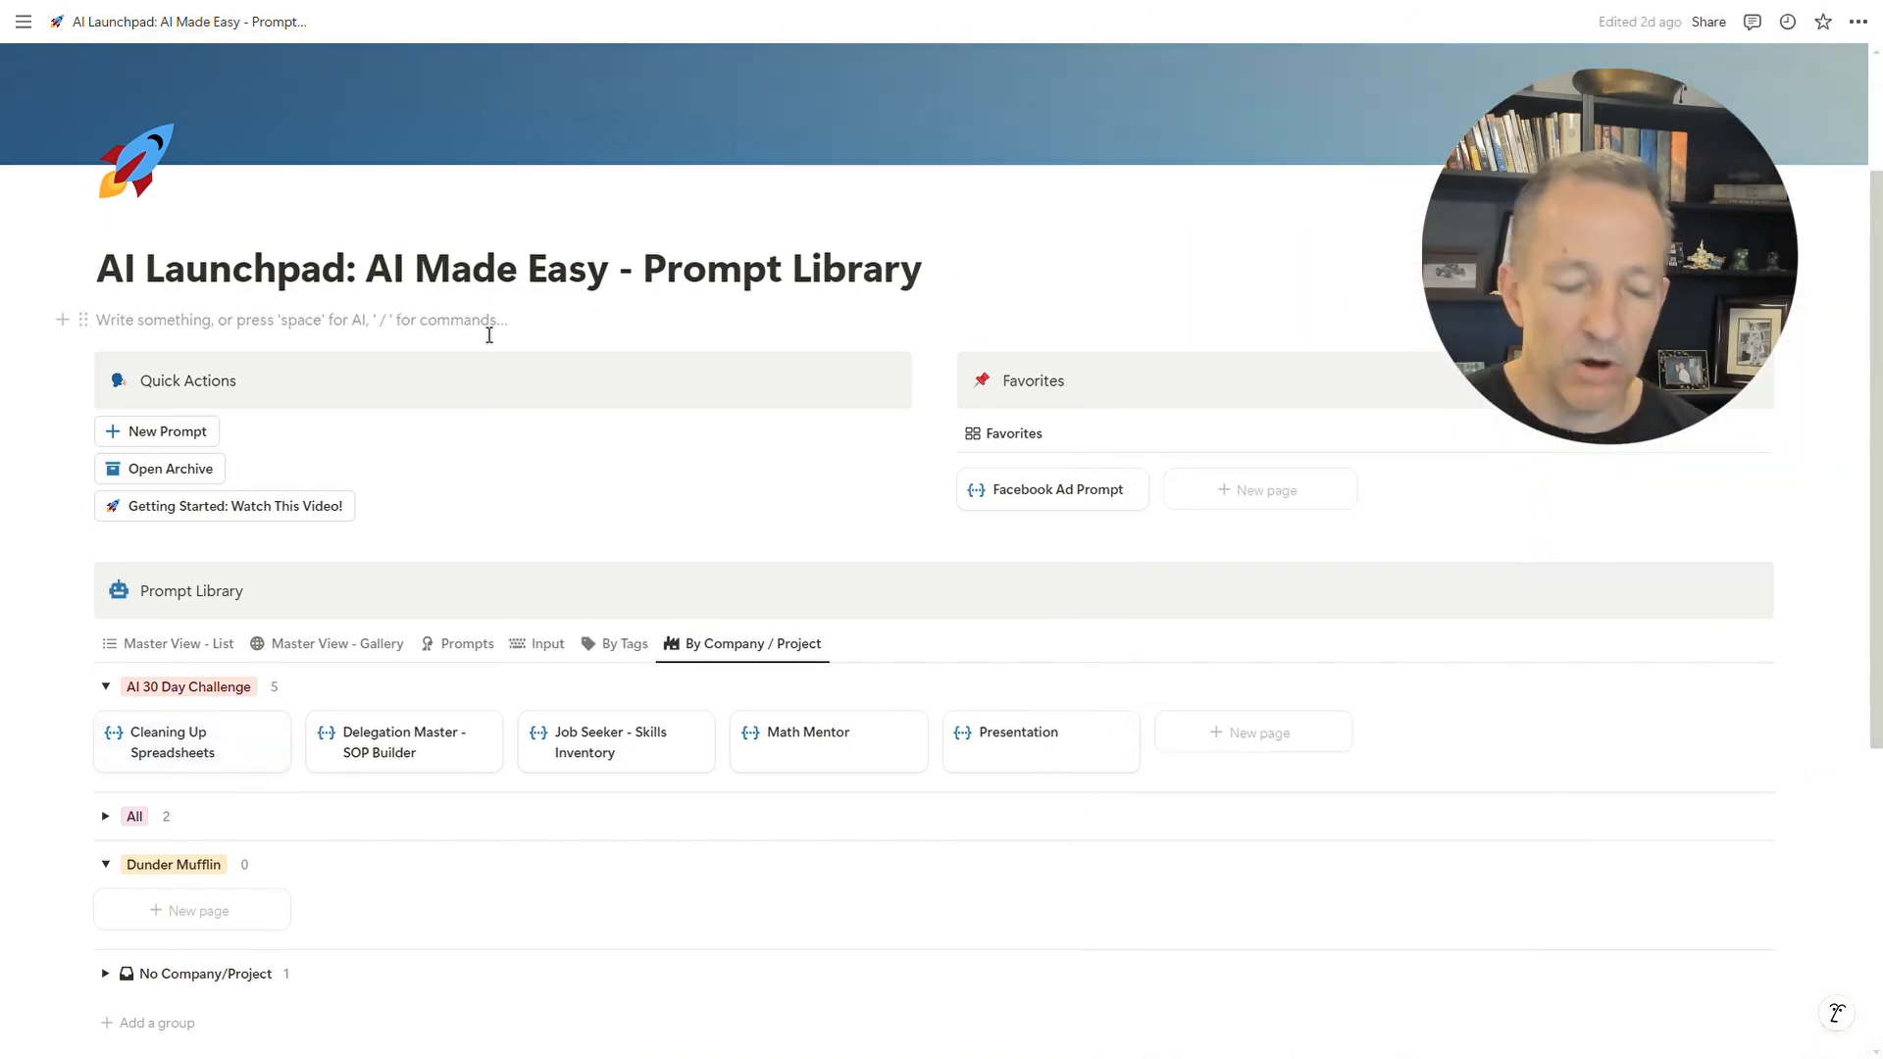
key(ctrl+Tab)
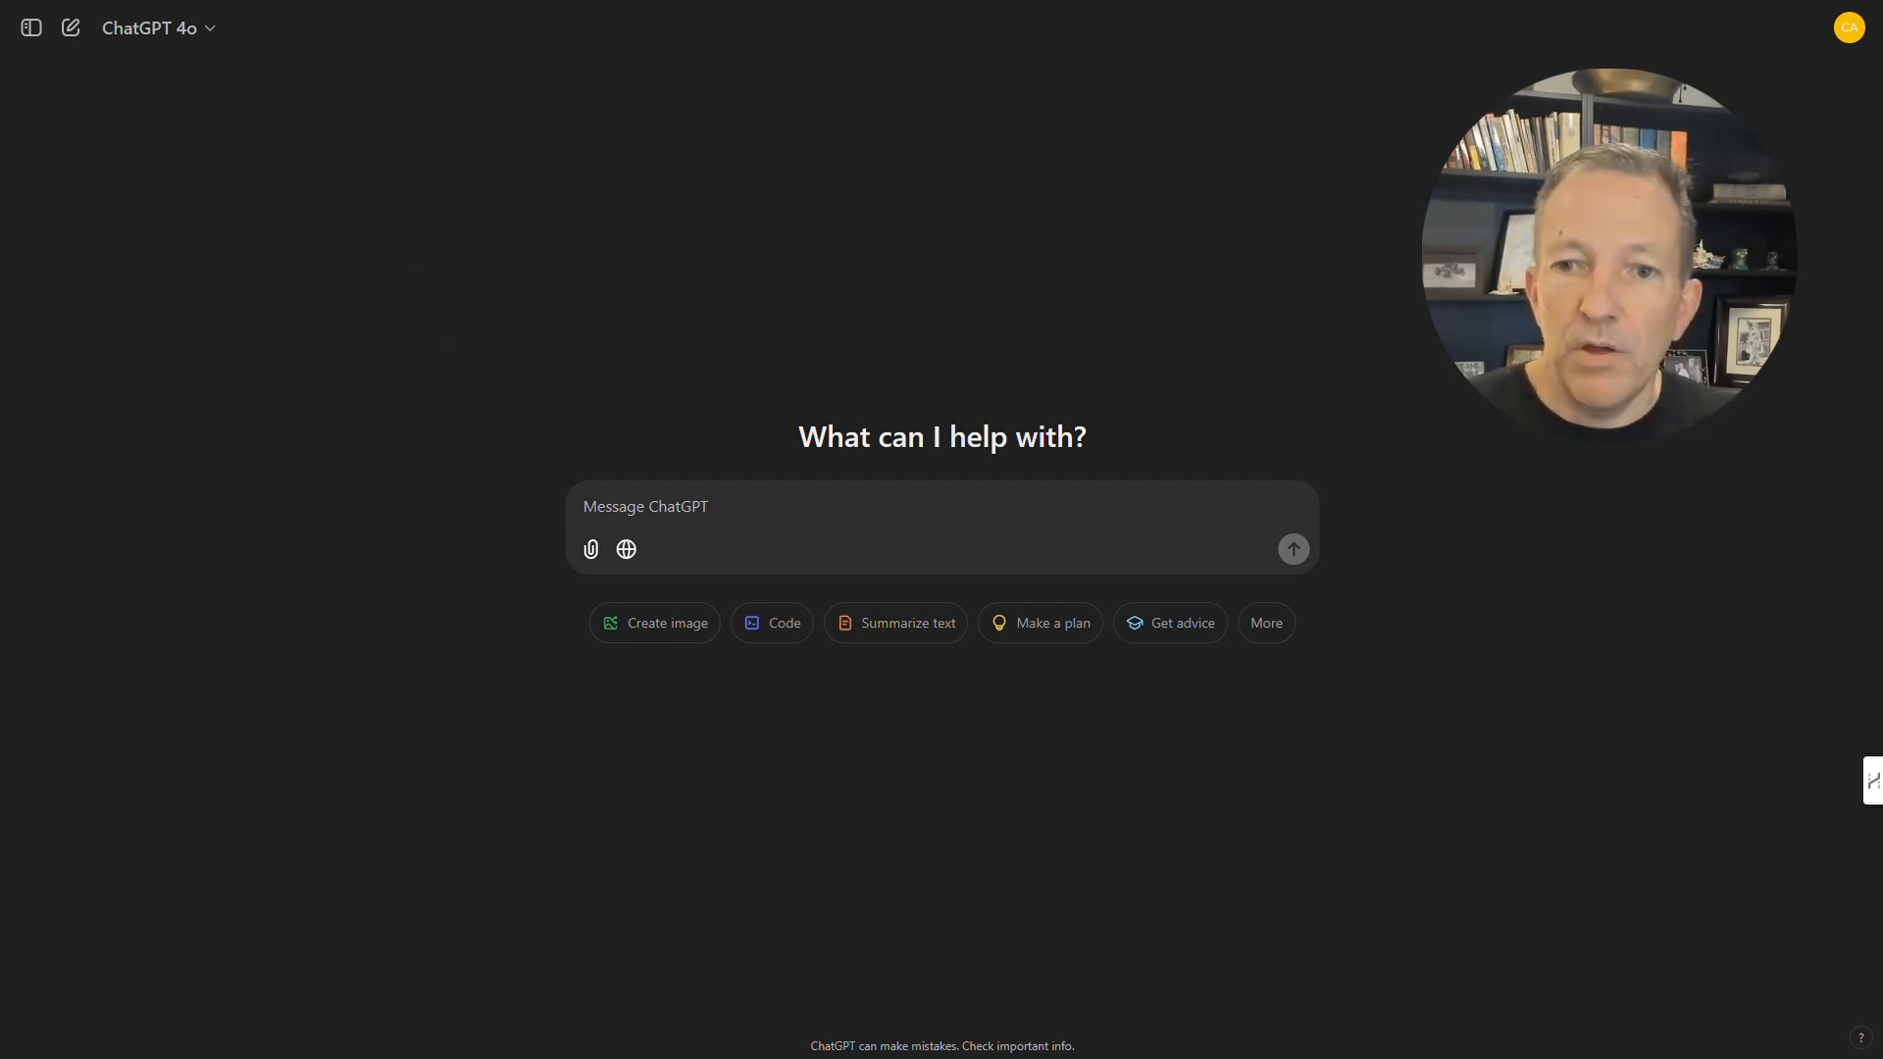
Attach Sample Import Template - Sheet1.csv and send a prompt to standardize all numbers in its 'phone number' column to the format xxx-xxx-xxxx.
drag(10, 490, 570, 535)
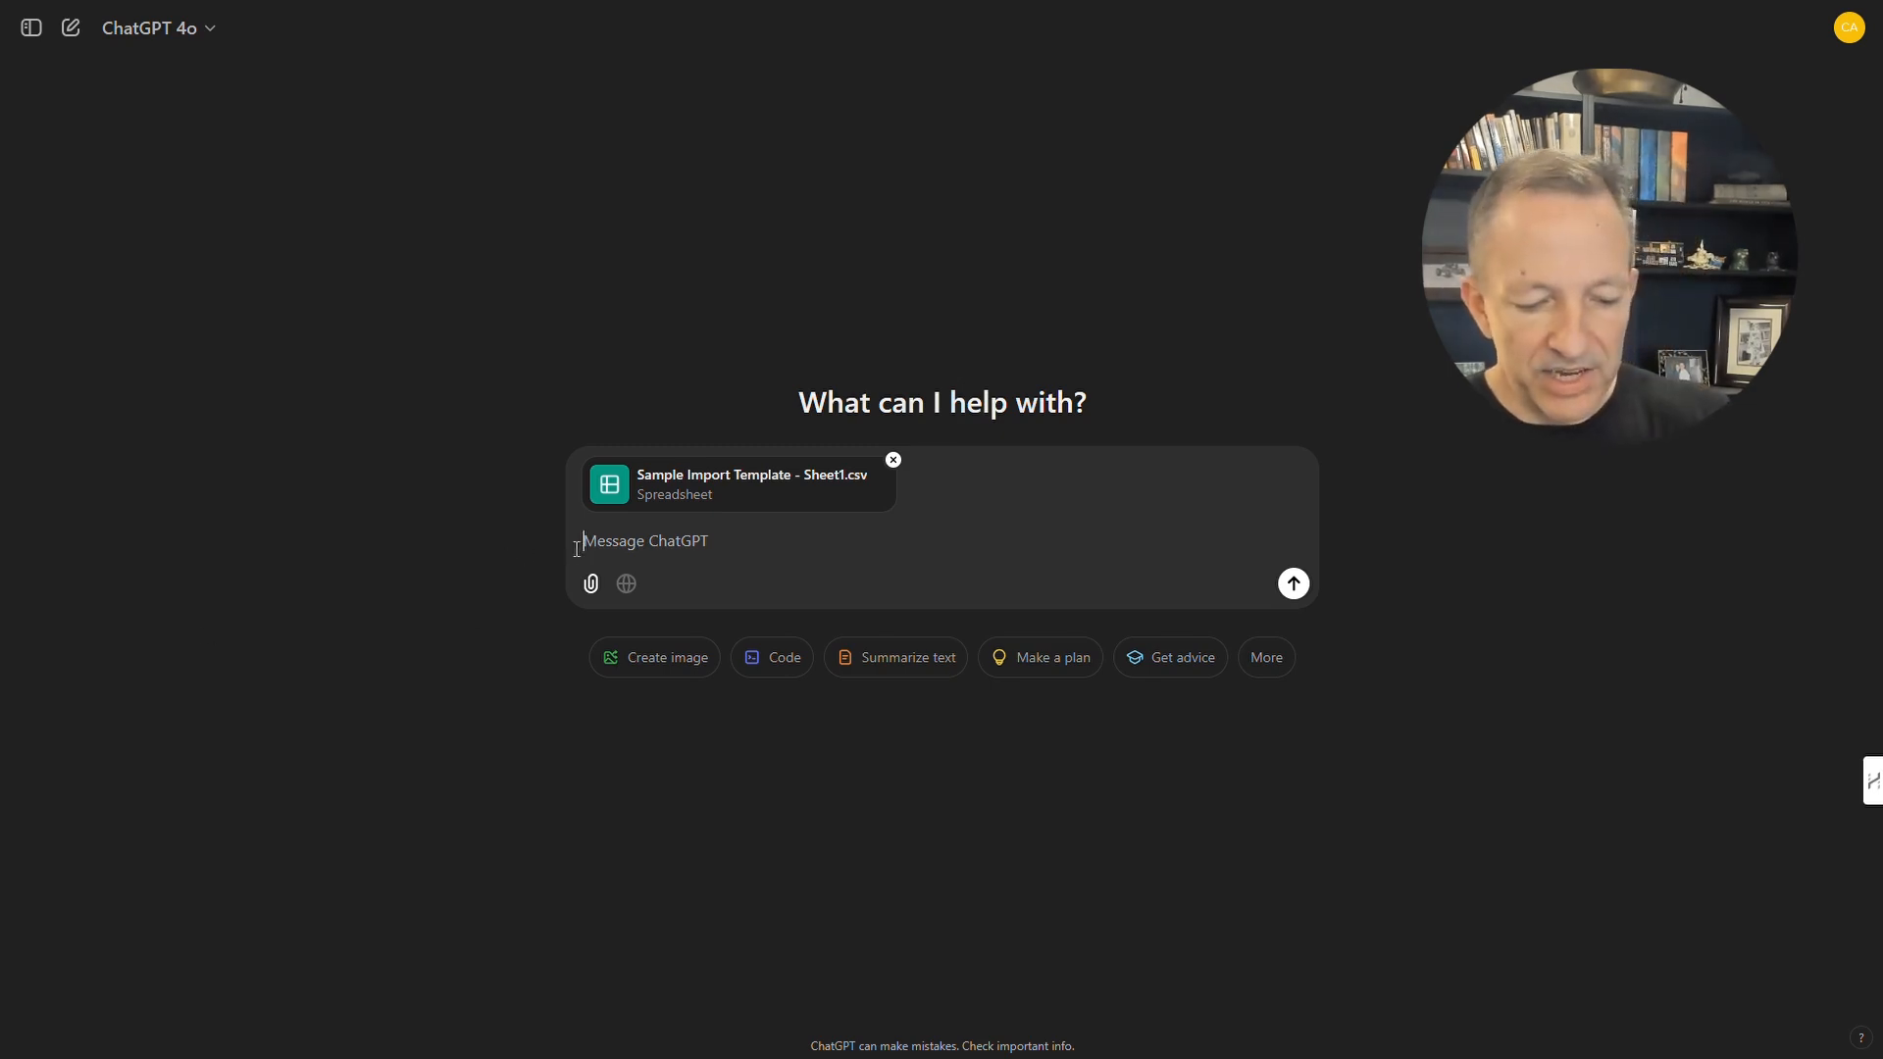
text(Analyze attached spreadsheet - it is a list of contact information.  In the column labeled 'phone number', I want you to standardize all of the phone numbers so that they result in the following format: xxx-xxx-xxxx)
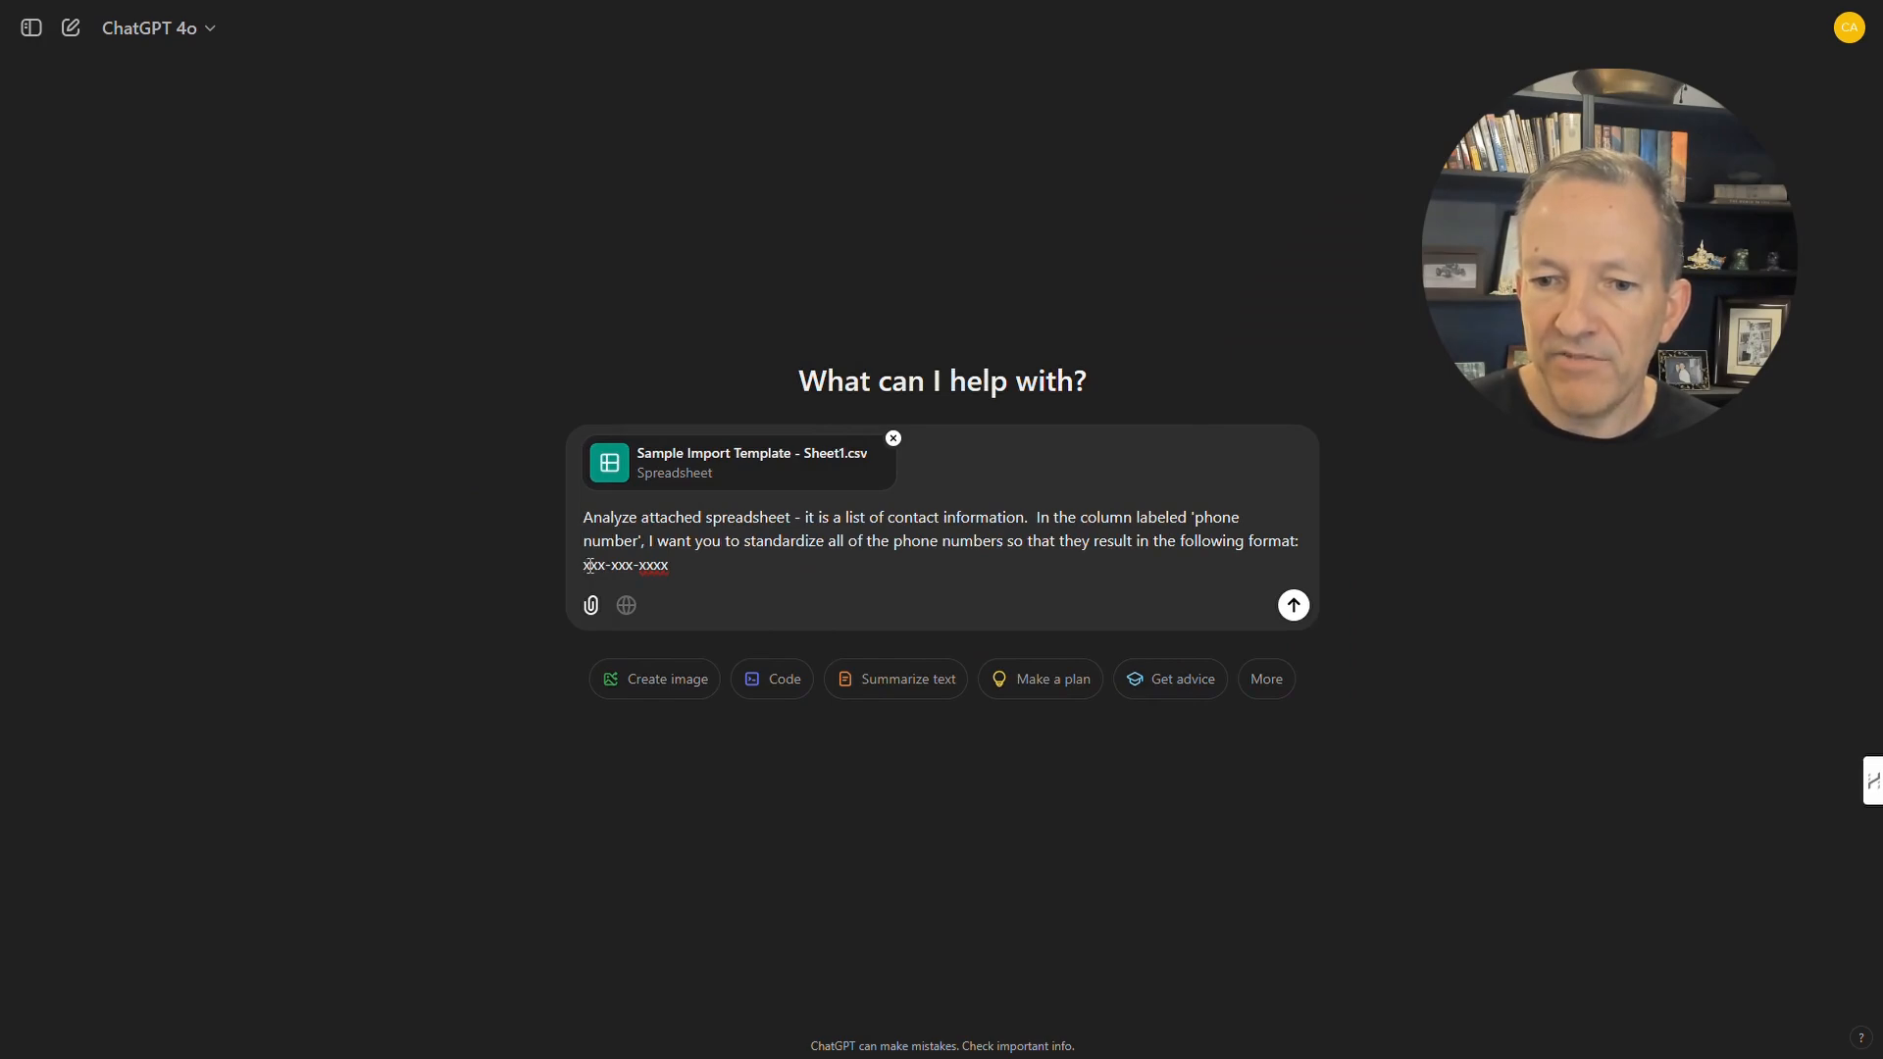
drag(671, 567, 583, 567)
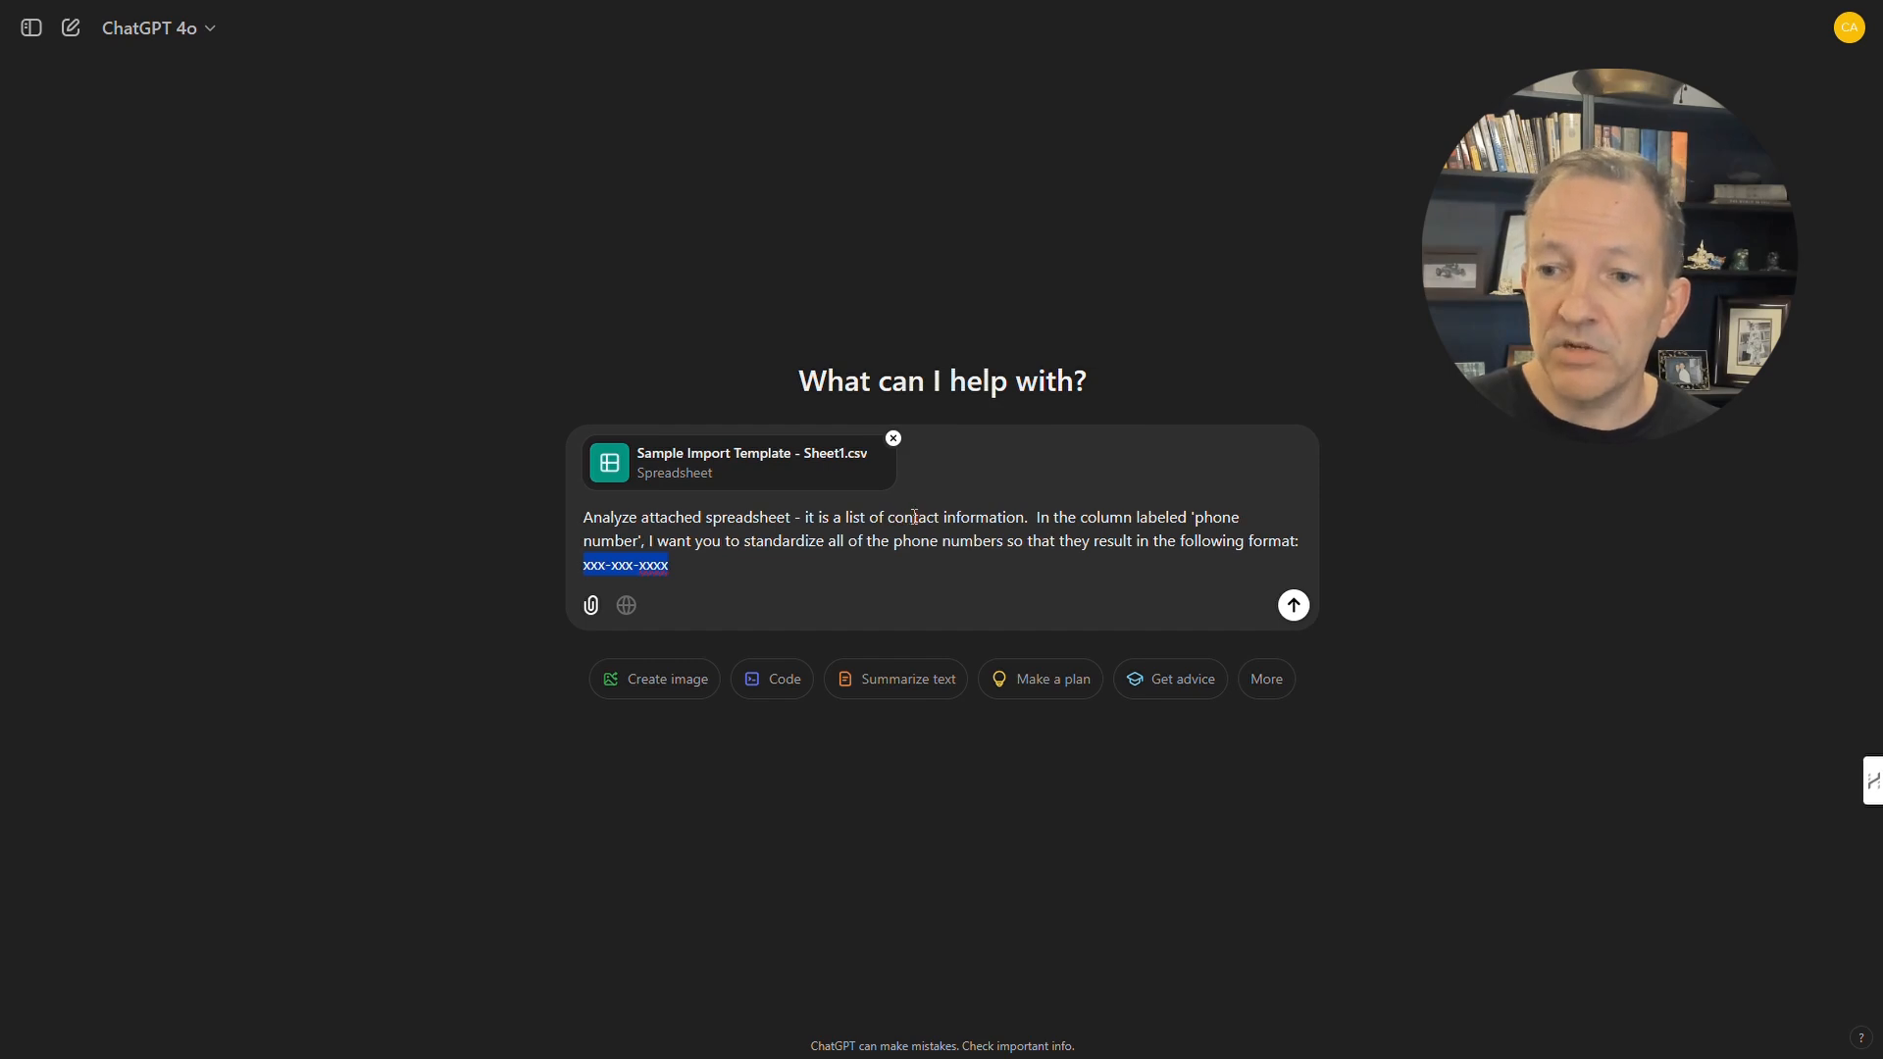
drag(1030, 518, 1248, 517)
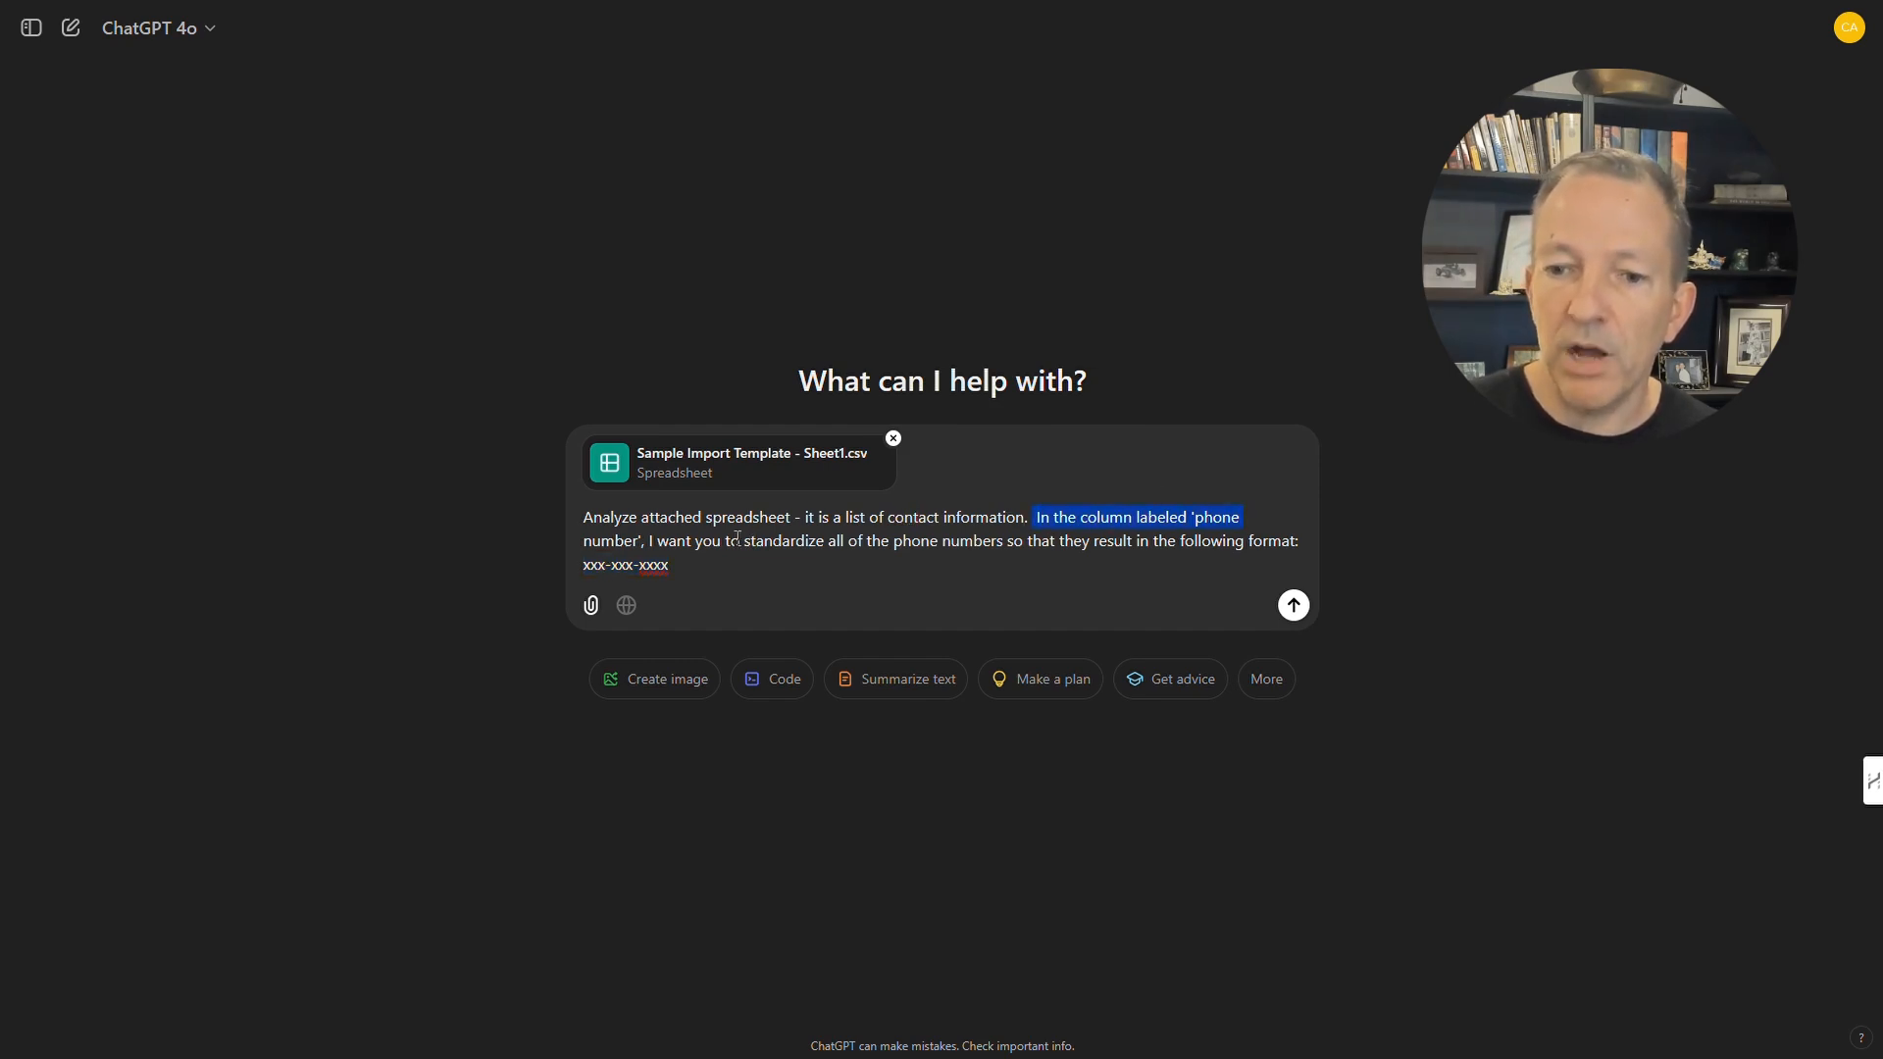
drag(680, 570, 588, 576)
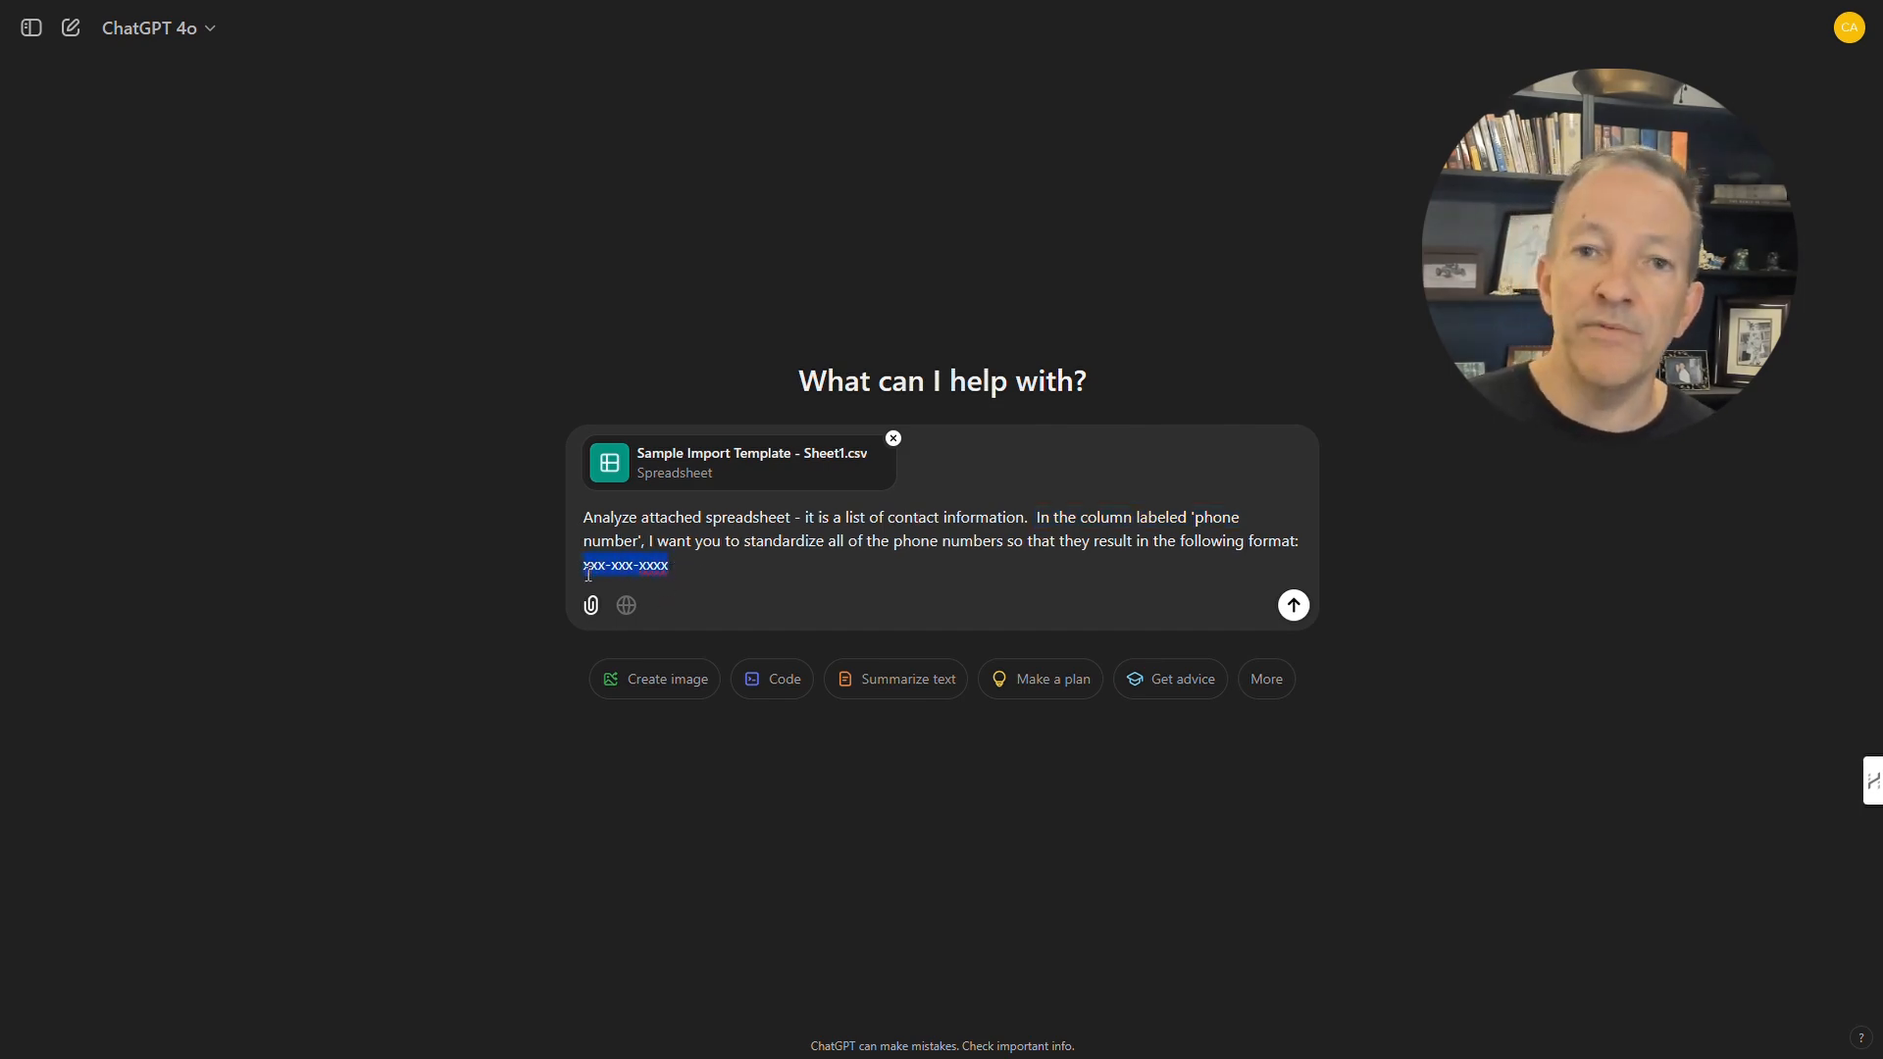
click(1293, 605)
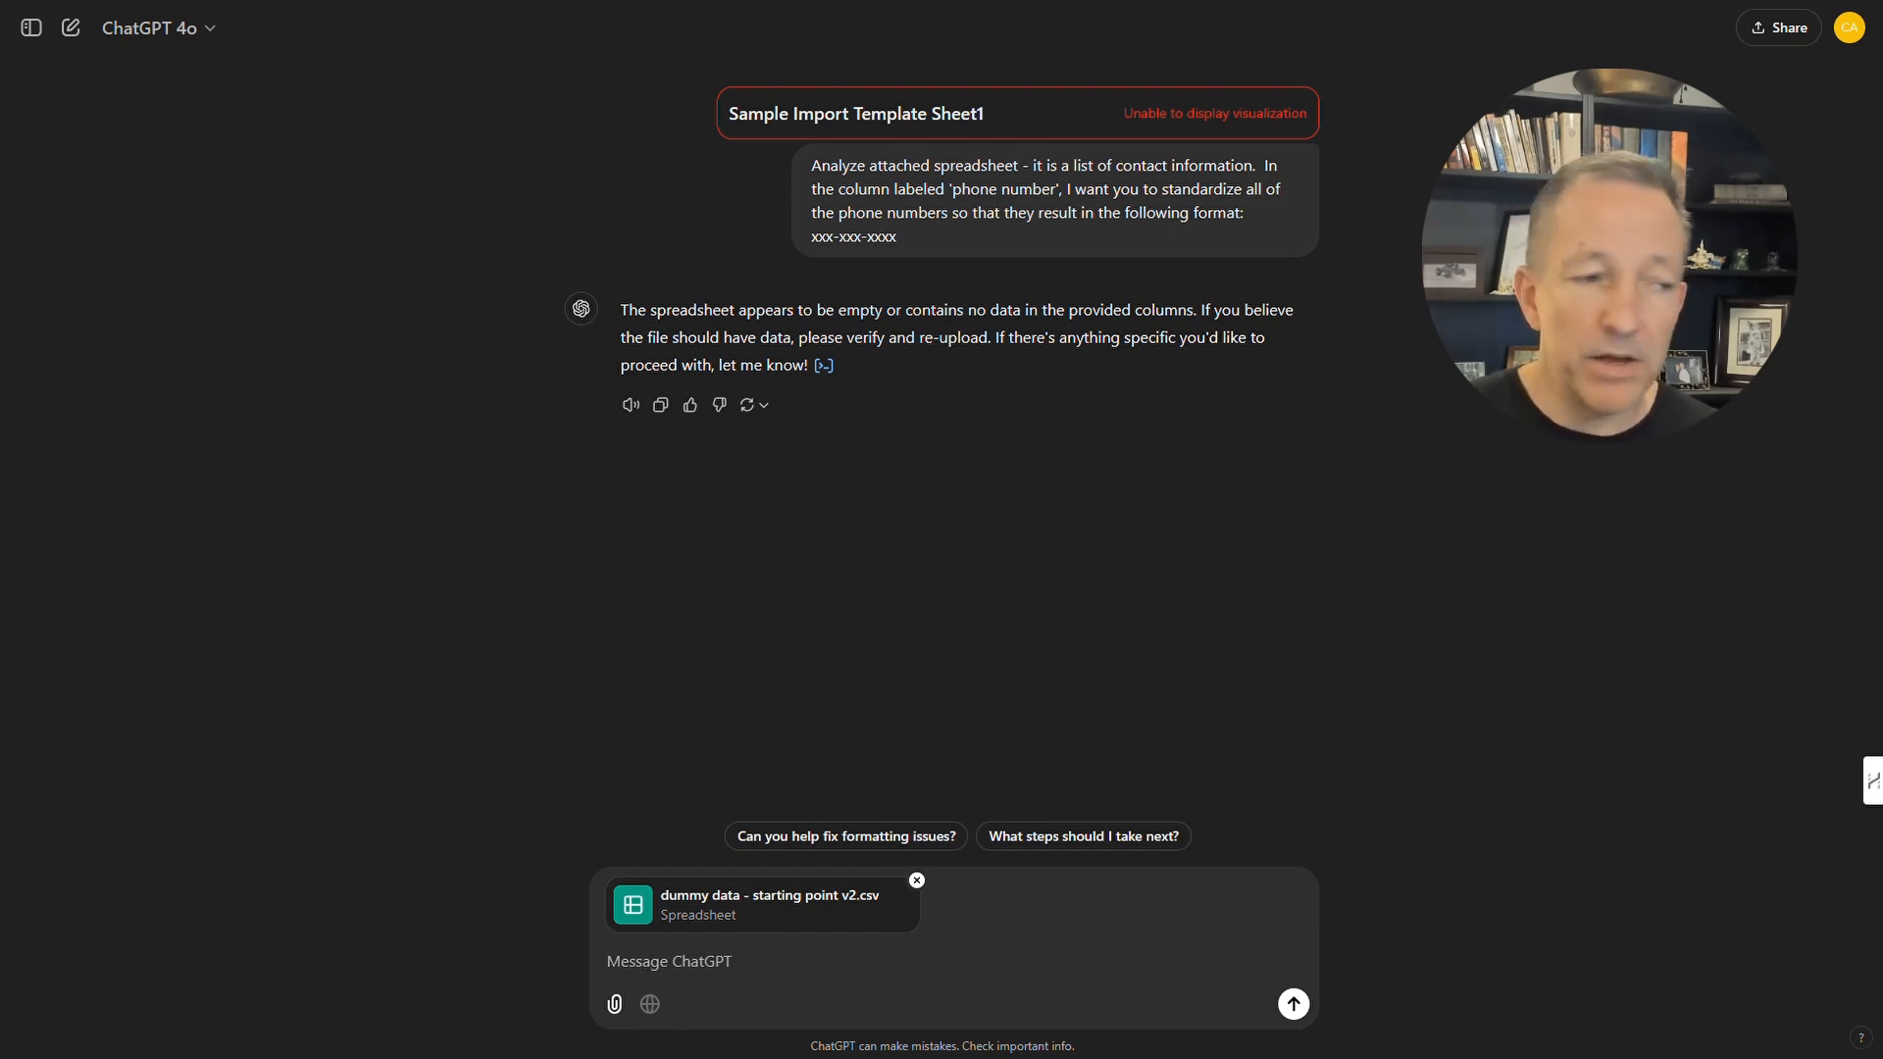
Submit the attached dummy data - starting point v2.csv in the same chat.
click(1294, 1004)
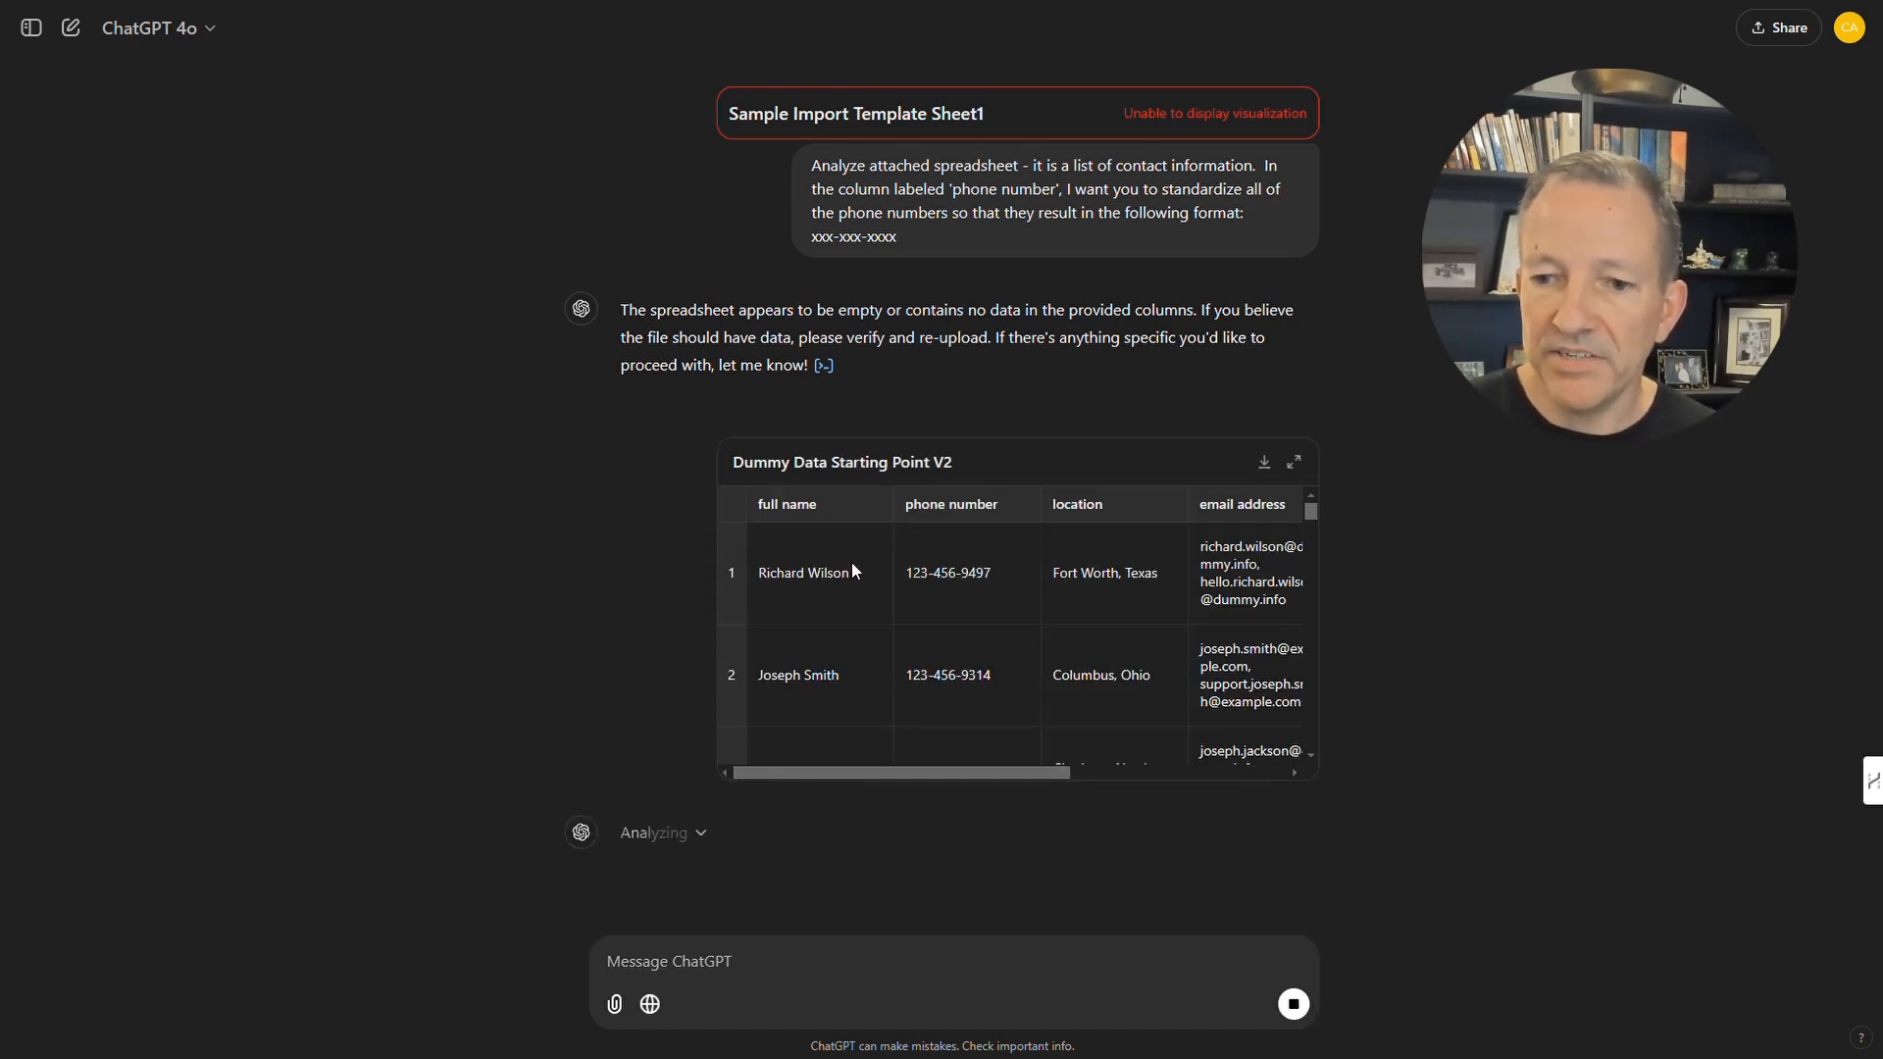
Check the phone number column throughout the Standardized Phone Numbers table against the requested format.
scroll(851, 562, down, 3)
scroll(843, 561, down, 10)
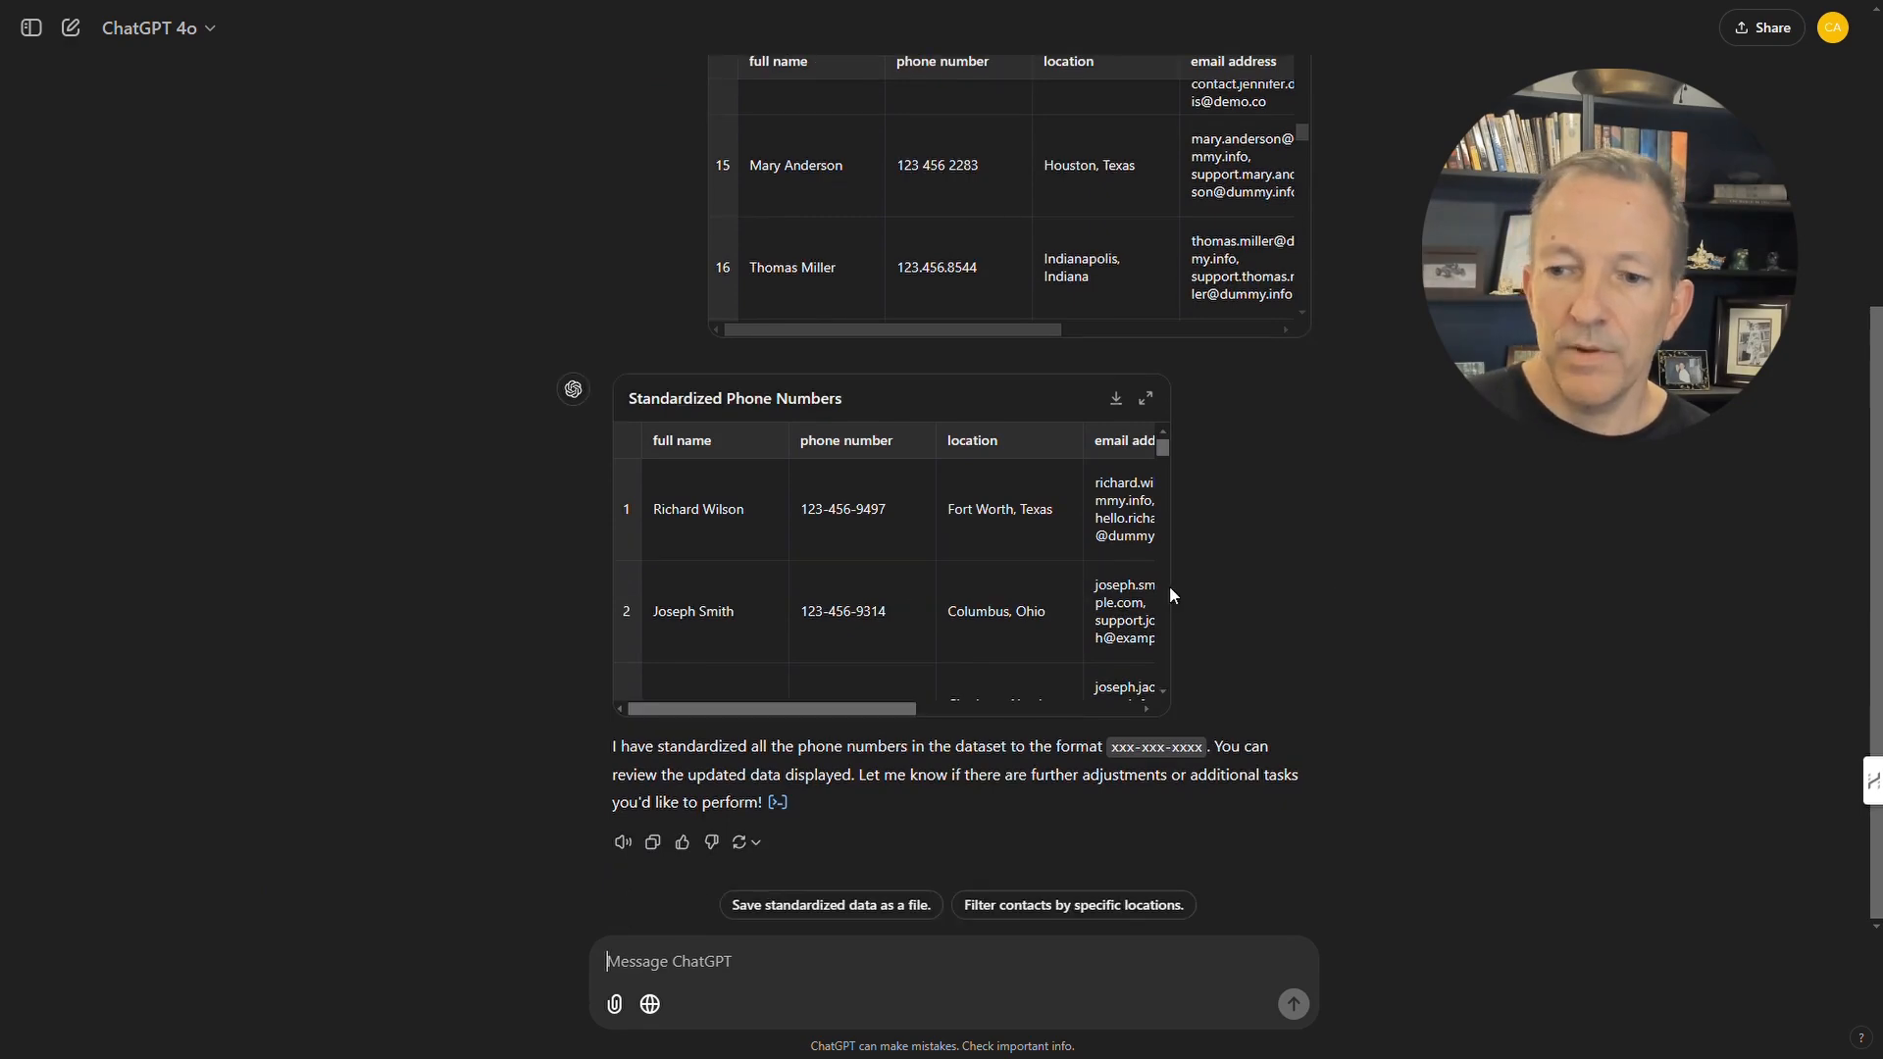
drag(1164, 446, 1163, 692)
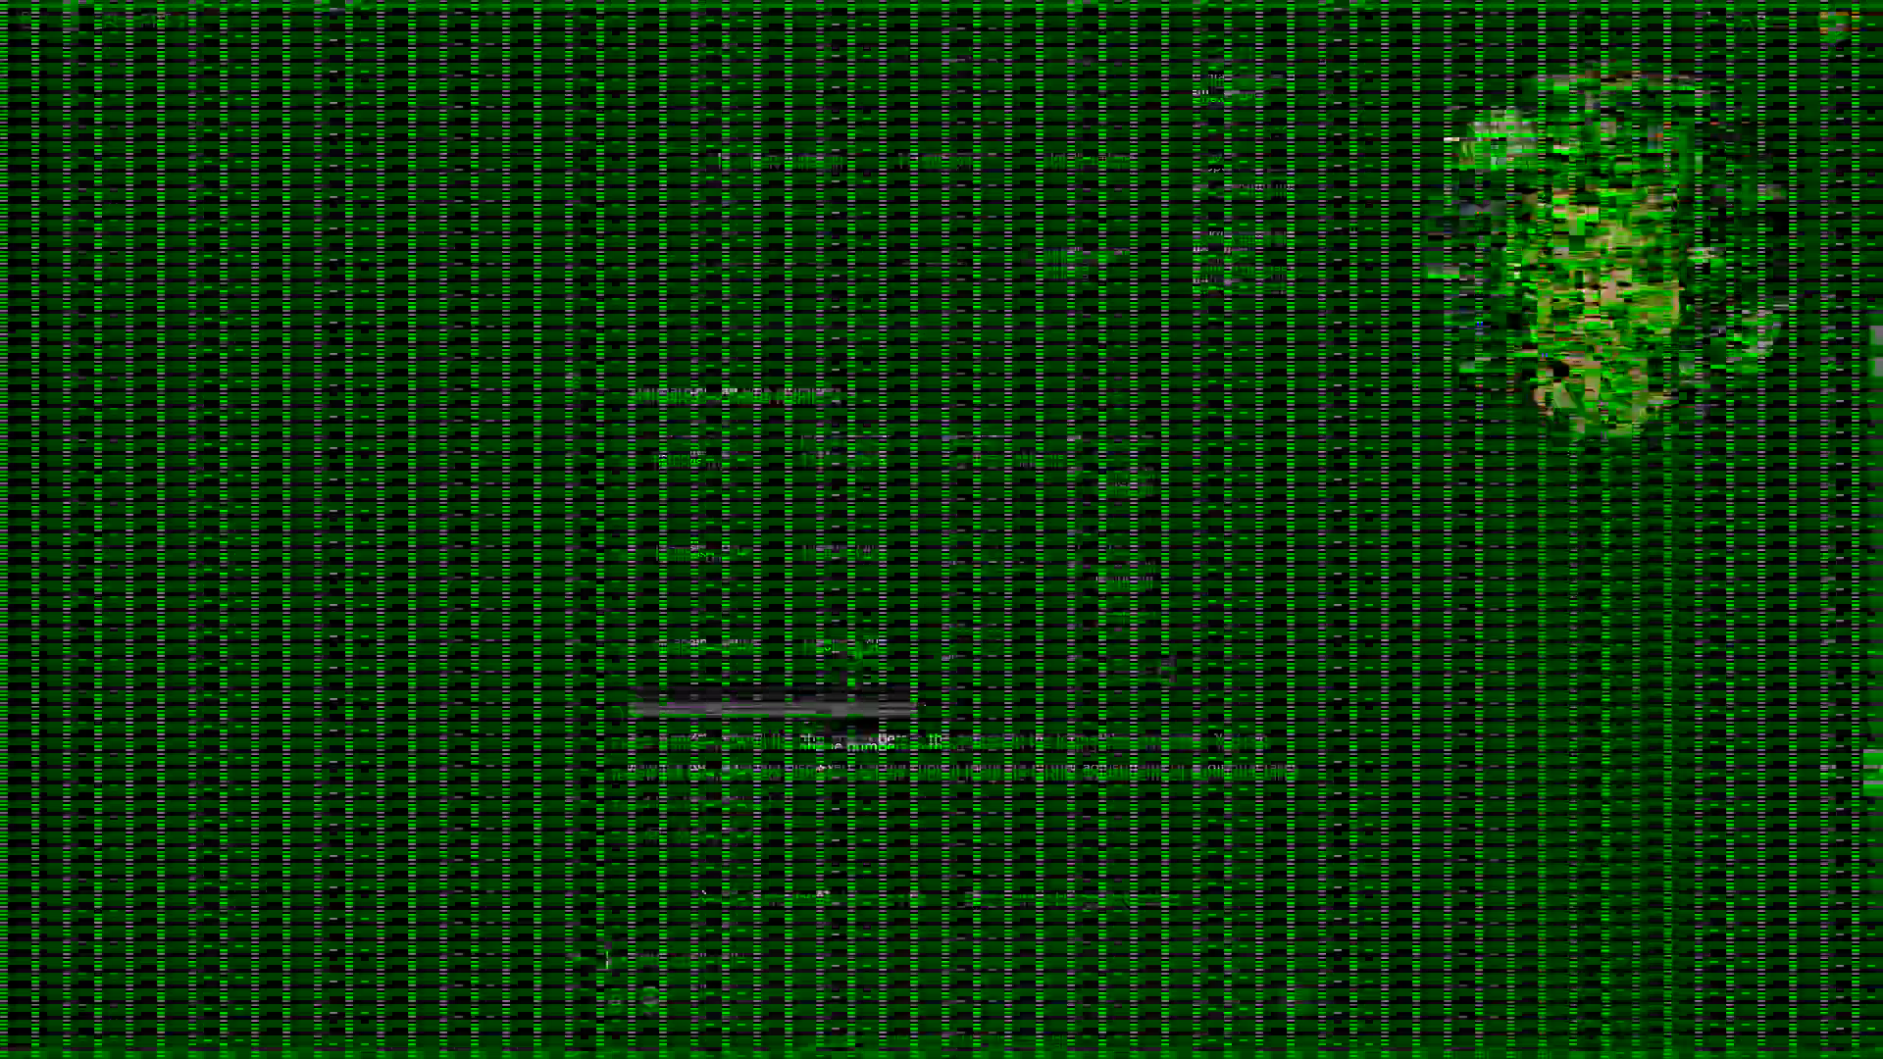
scroll(871, 510, up, 5)
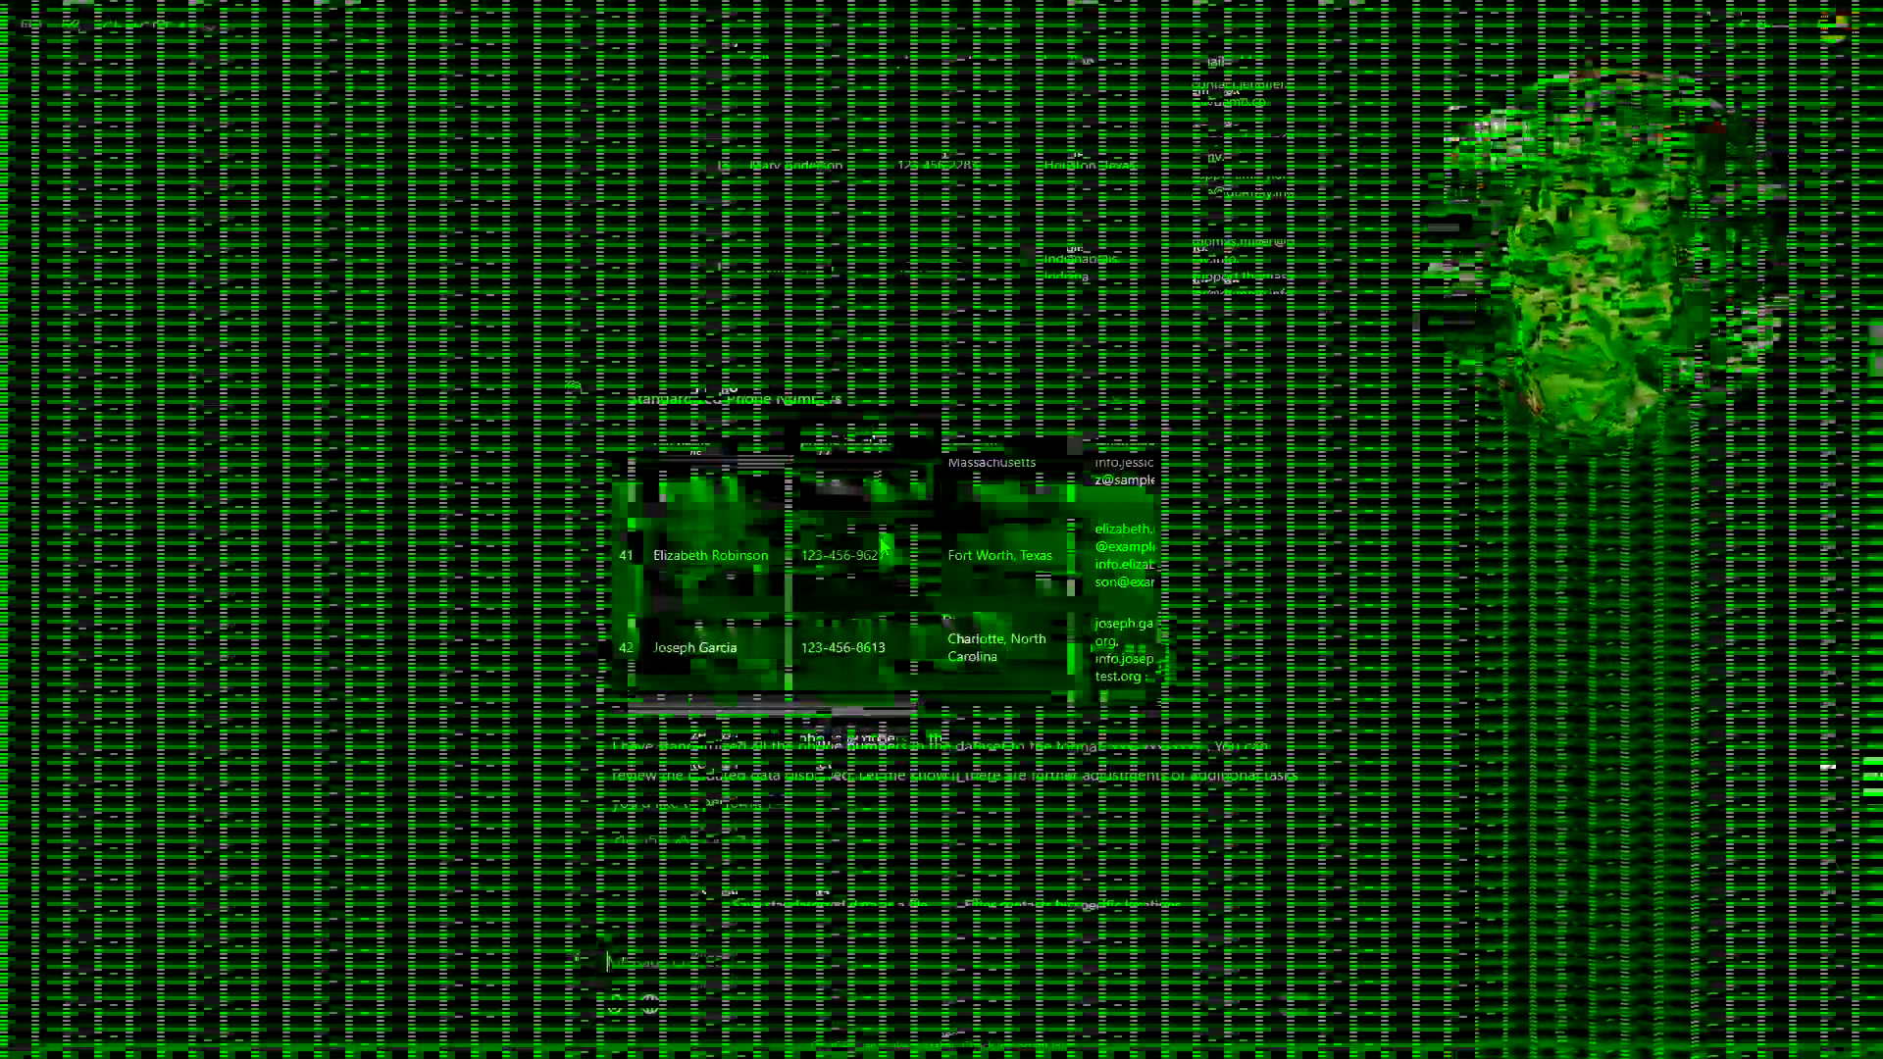
scroll(878, 579, up, 8)
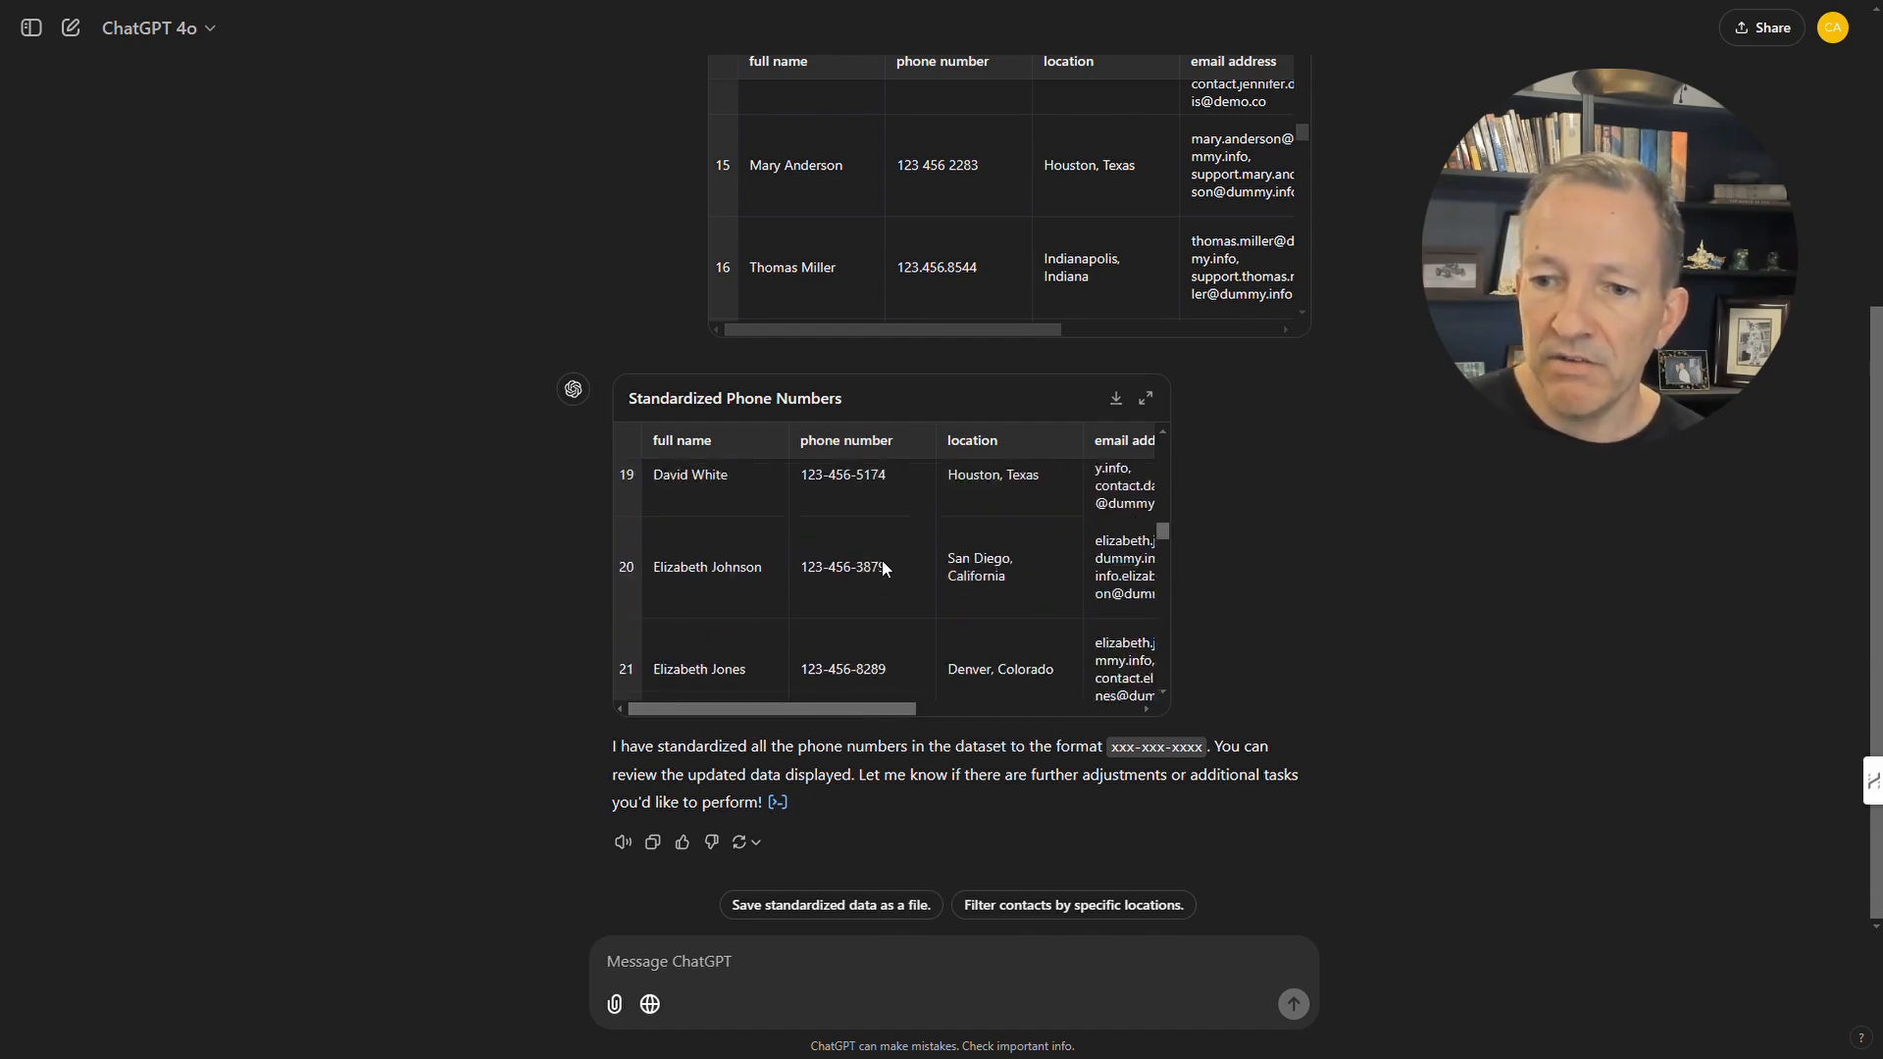
scroll(873, 569, up, 4)
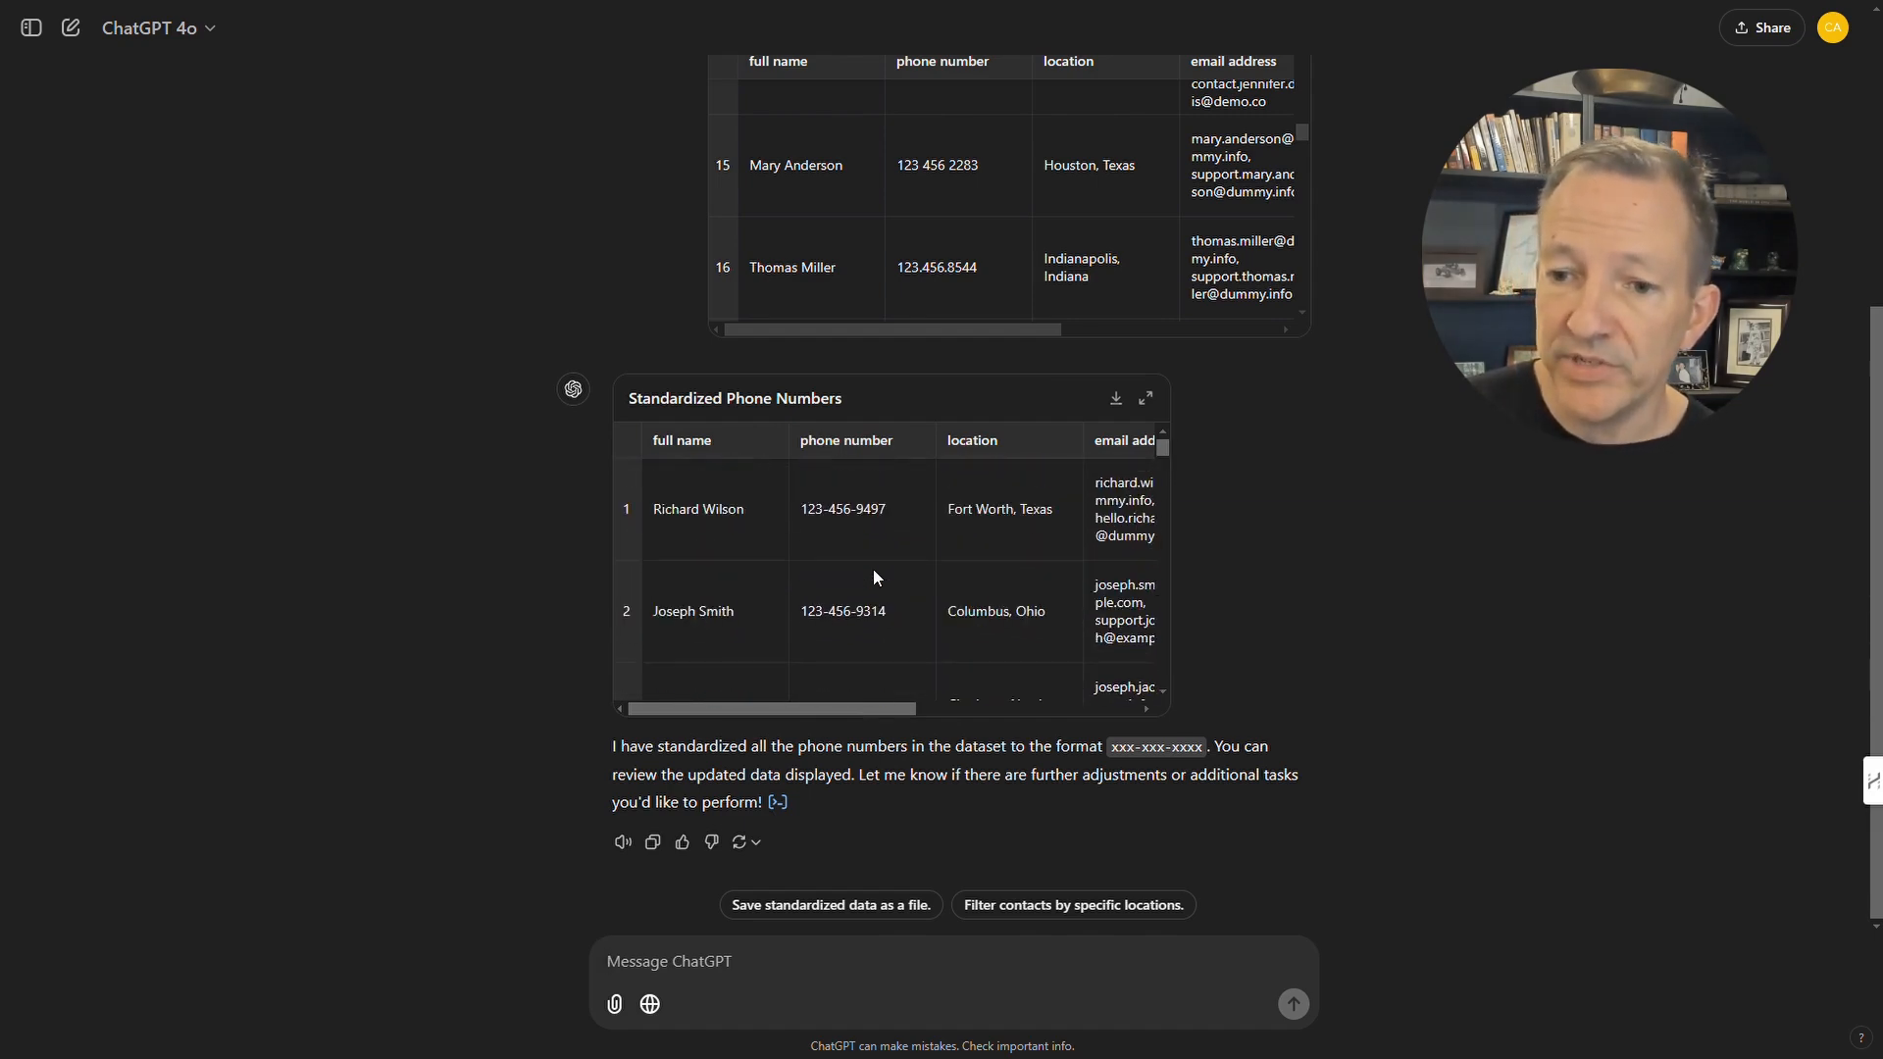
scroll(863, 556, up, 1)
scroll(863, 556, down, 4)
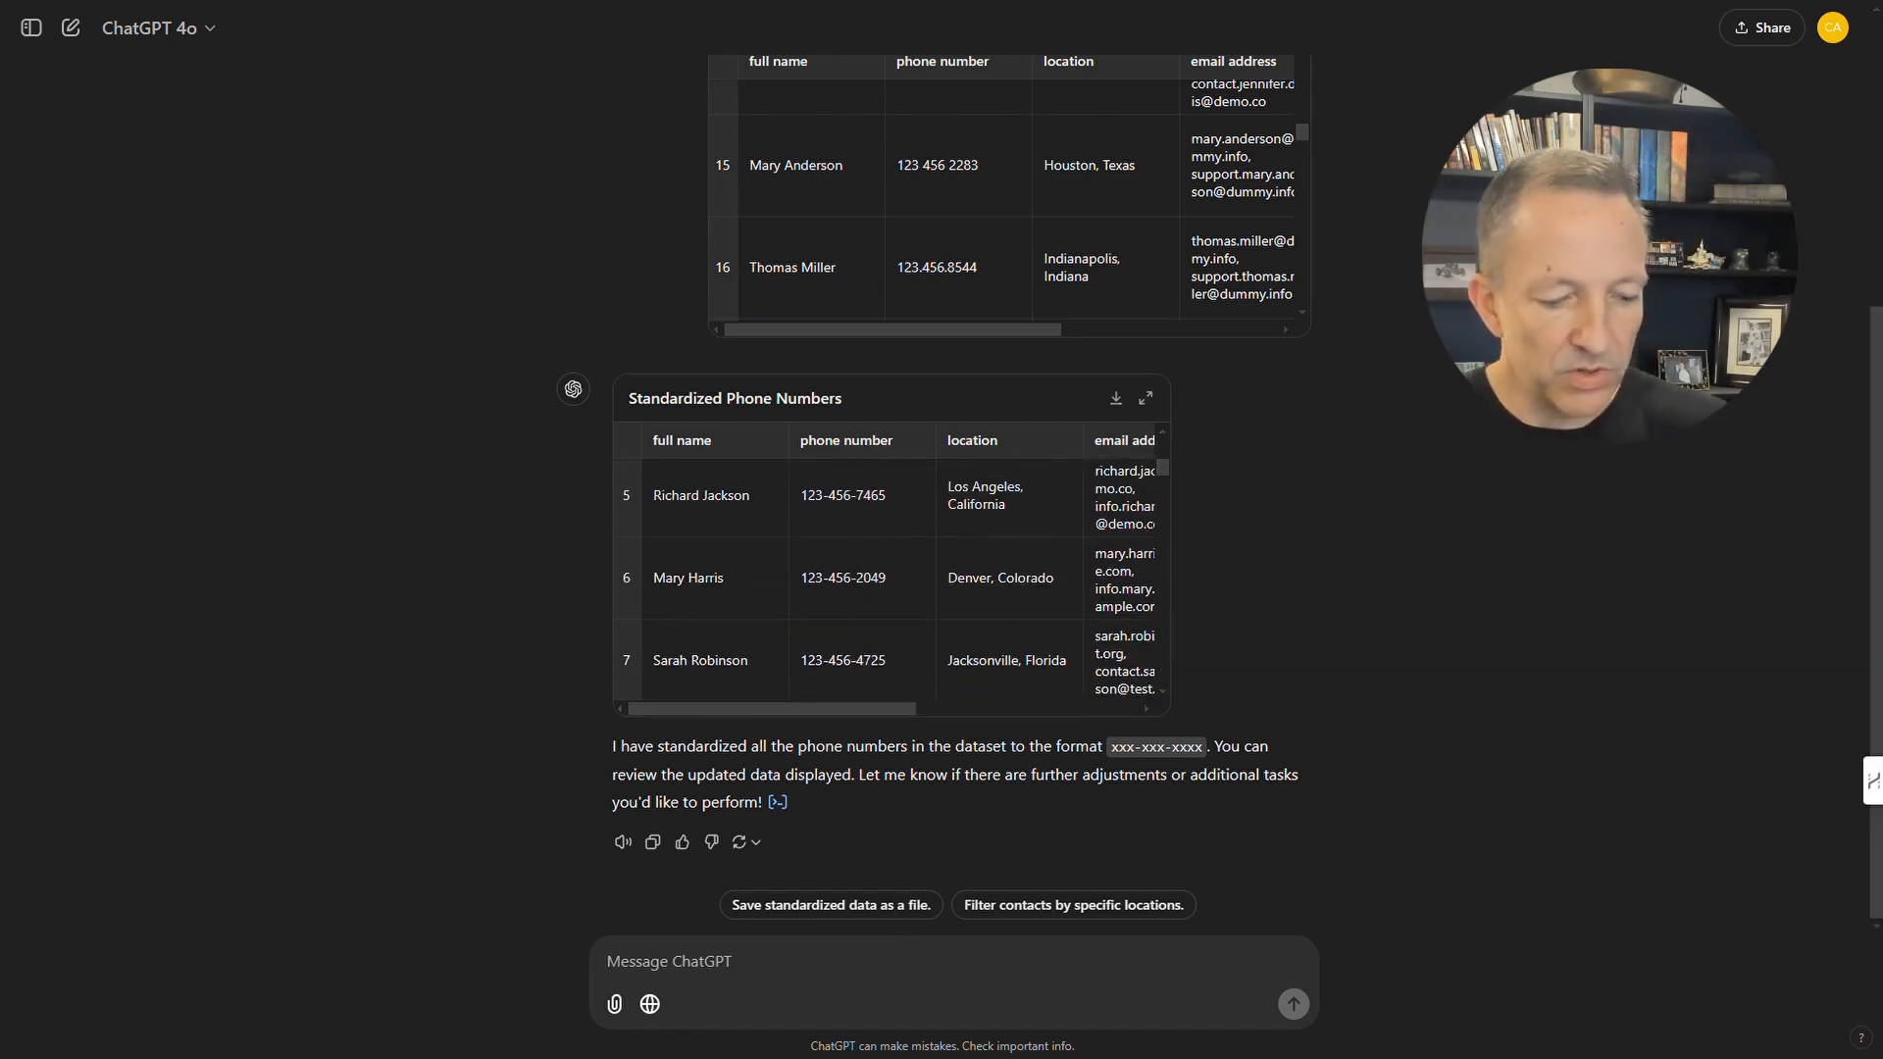
Send a prompt to extract clean values in 'company name', keeping originals in a new 'Company Name Old' column, and review both columns in the returned table.
text(Analyze attached spreadsheet - it is a list of contact information.  In the column labeled 'company name', I want you to do the following: 1) separate out unnecessary information - the value that I want to extract is combined with some other text left over from a messy export.  I want to extract the value for 'Company Name' and remove the unecessary data. -Here's an example:  TEXAS>>Green Gardens becomes 'Green Gardens'.  In this example, the text of 'TEXAS>>' is the extra information and can be removed. 'Green Gardens' is the correct value for 'Company Name' 2) Create a new column called 'Company Name Old'.  Place the original values in this column.)
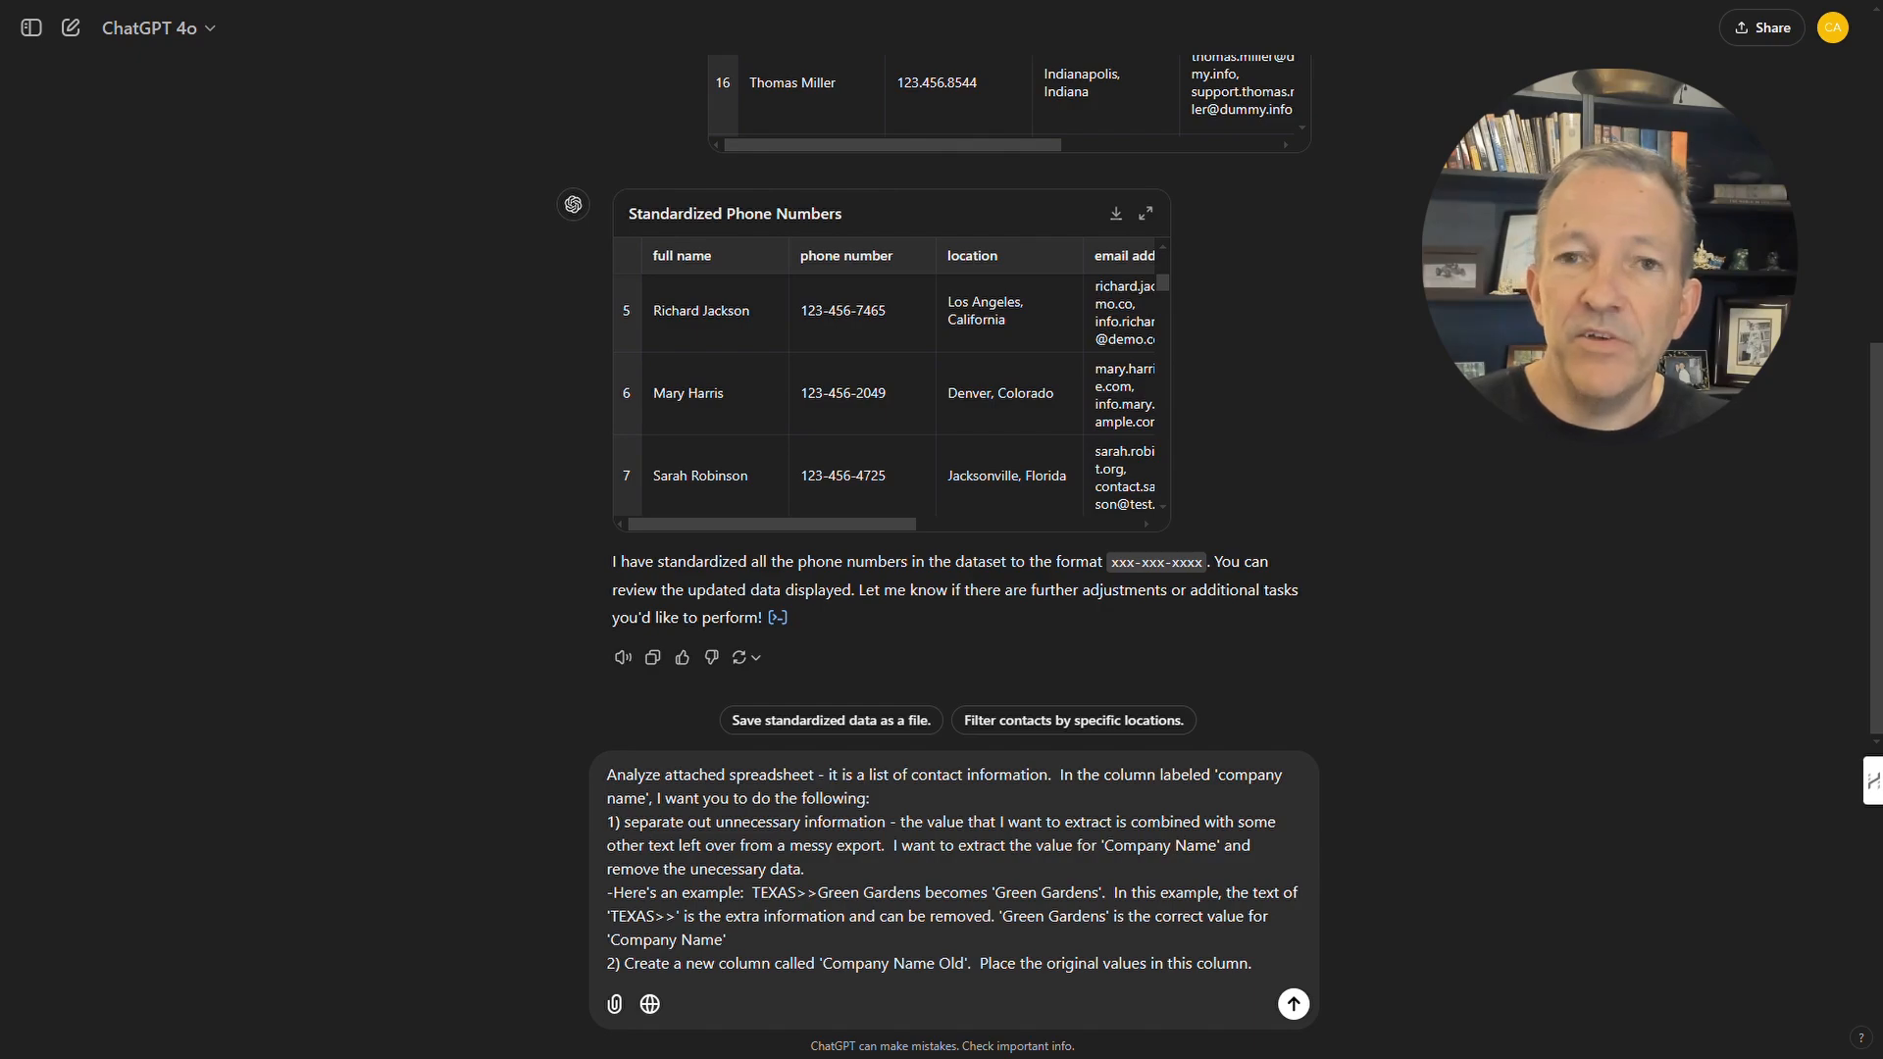
drag(0, 312, 1098, 137)
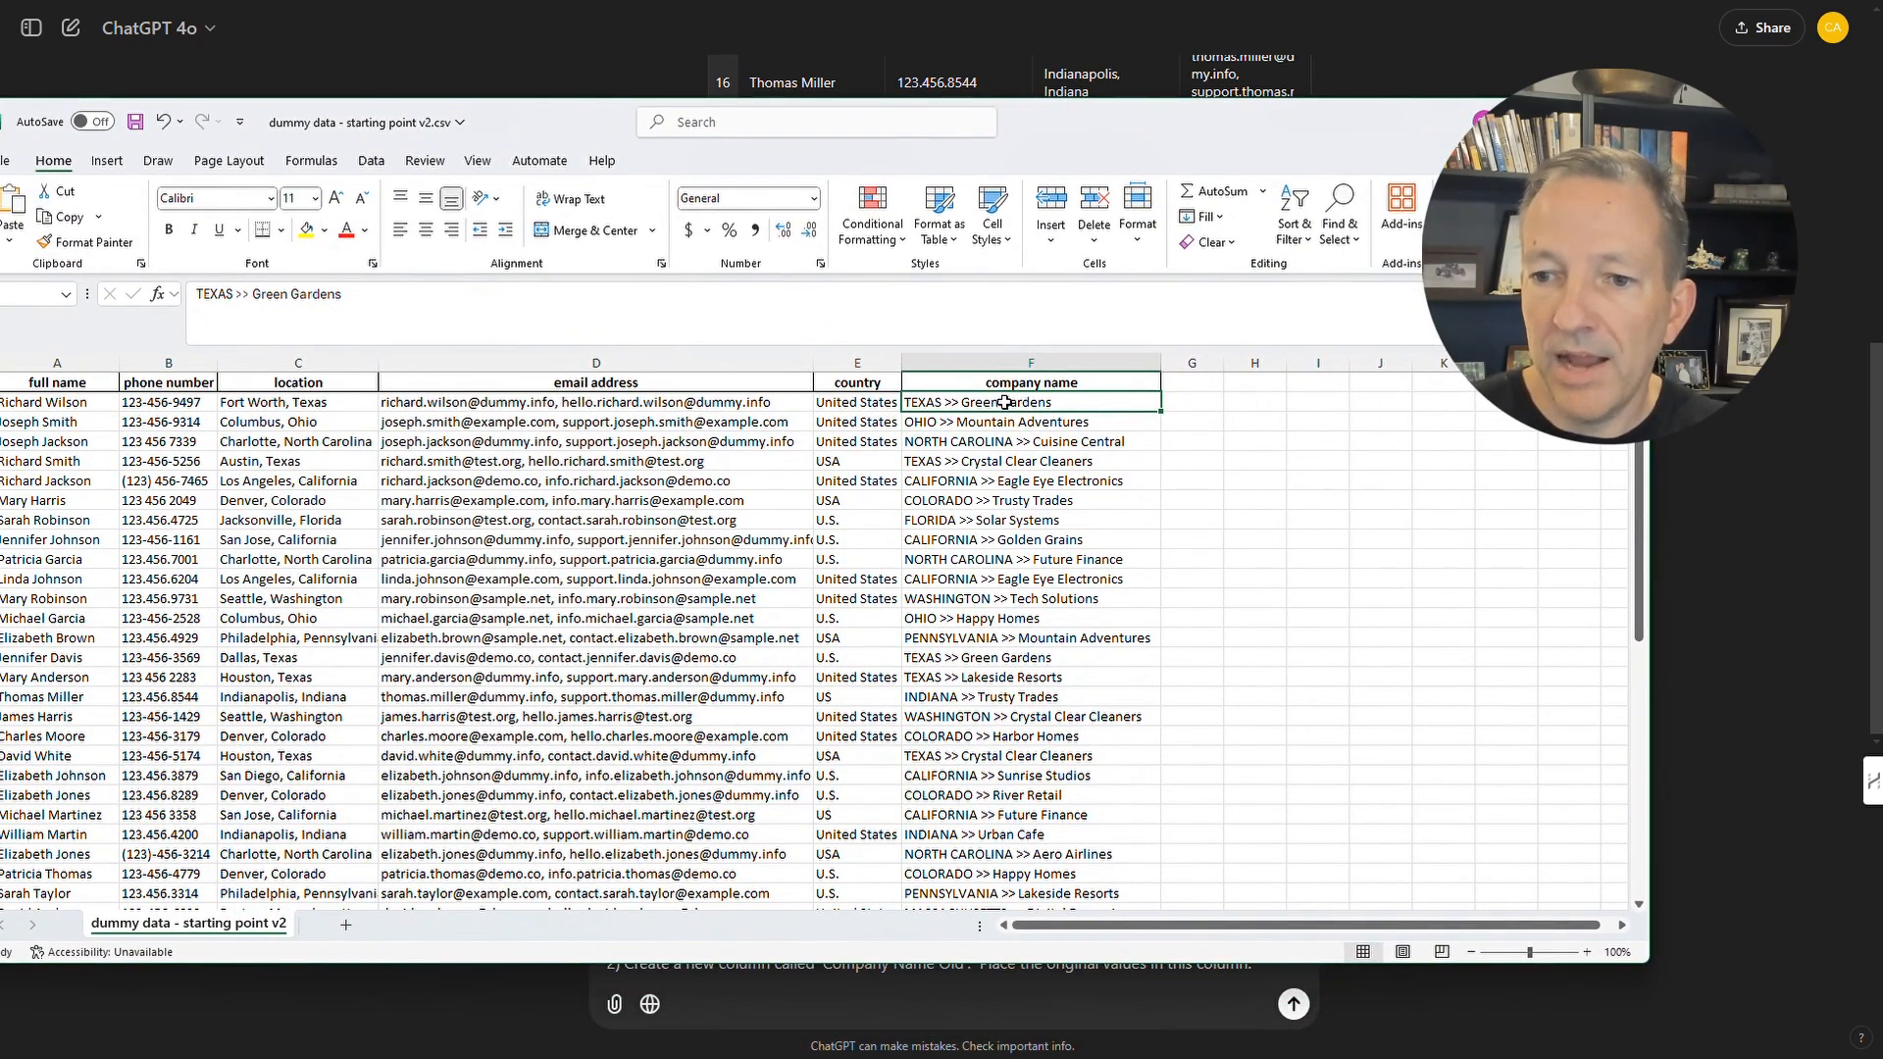
drag(1187, 127, 0, 294)
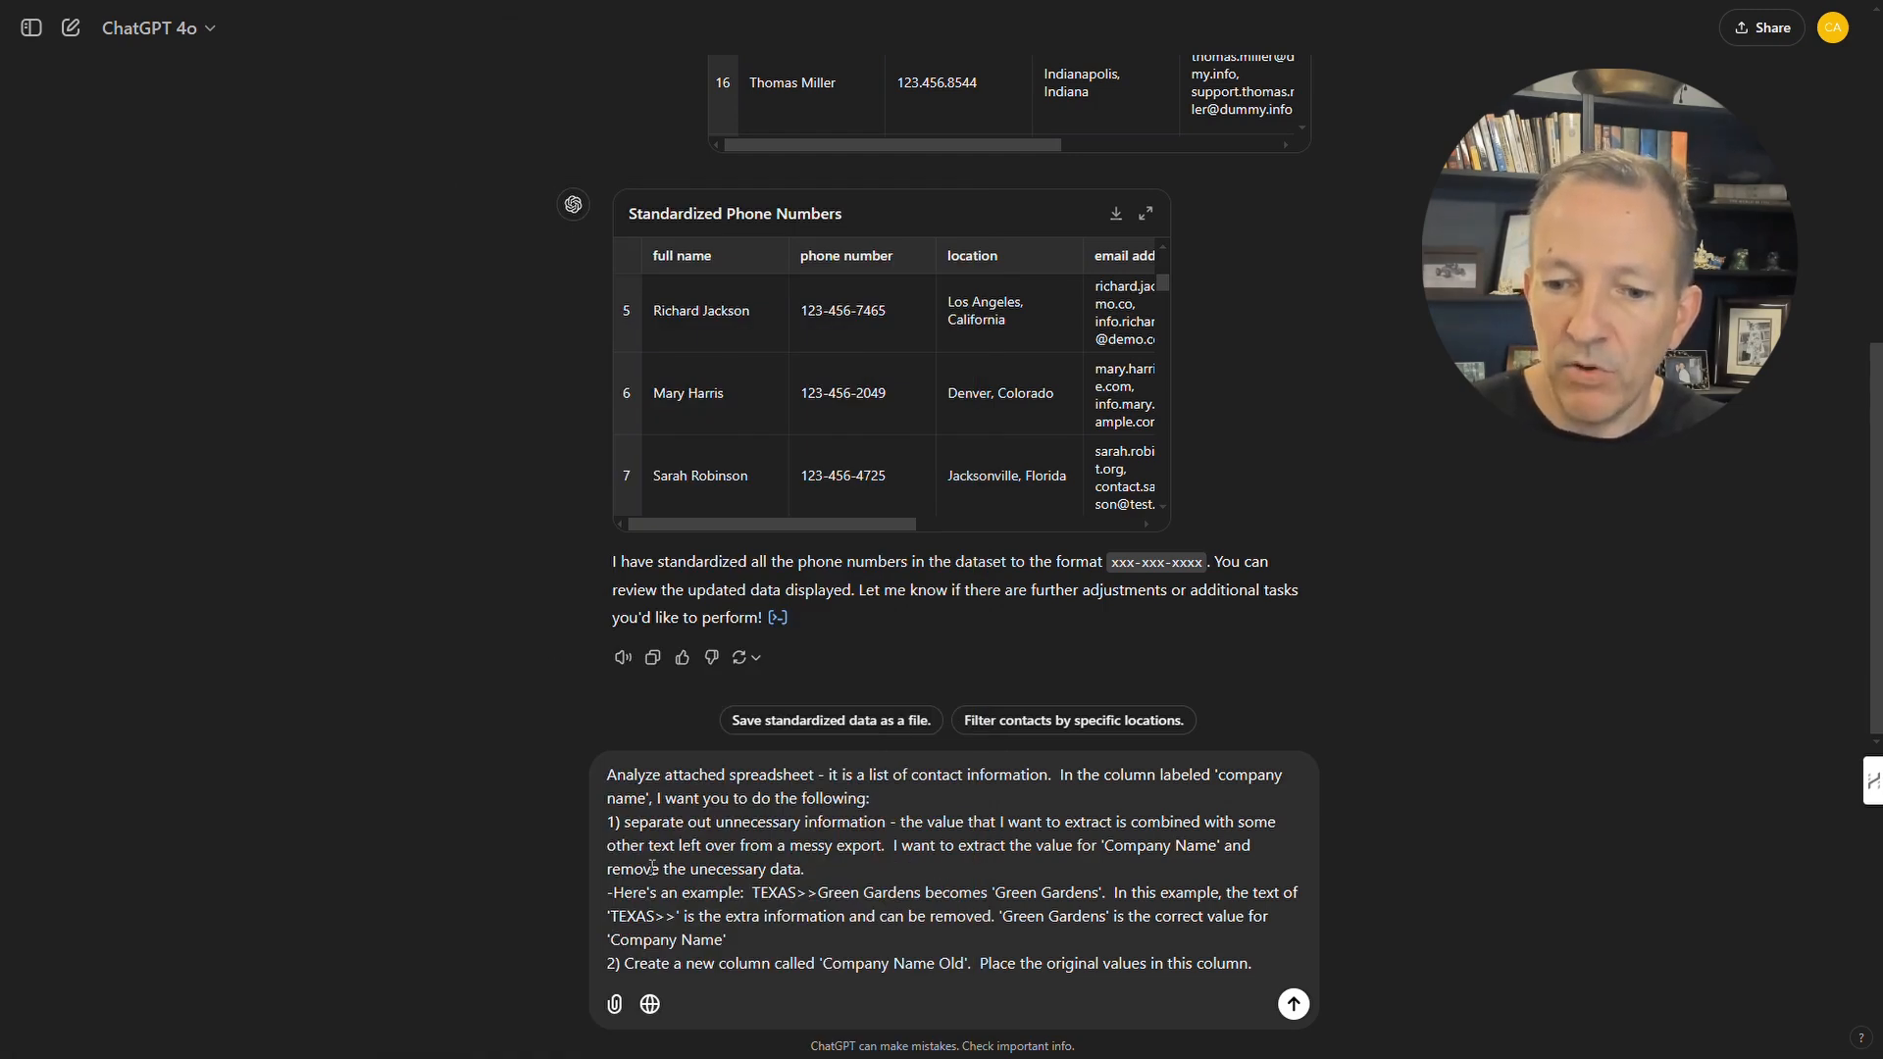
drag(617, 896, 1107, 896)
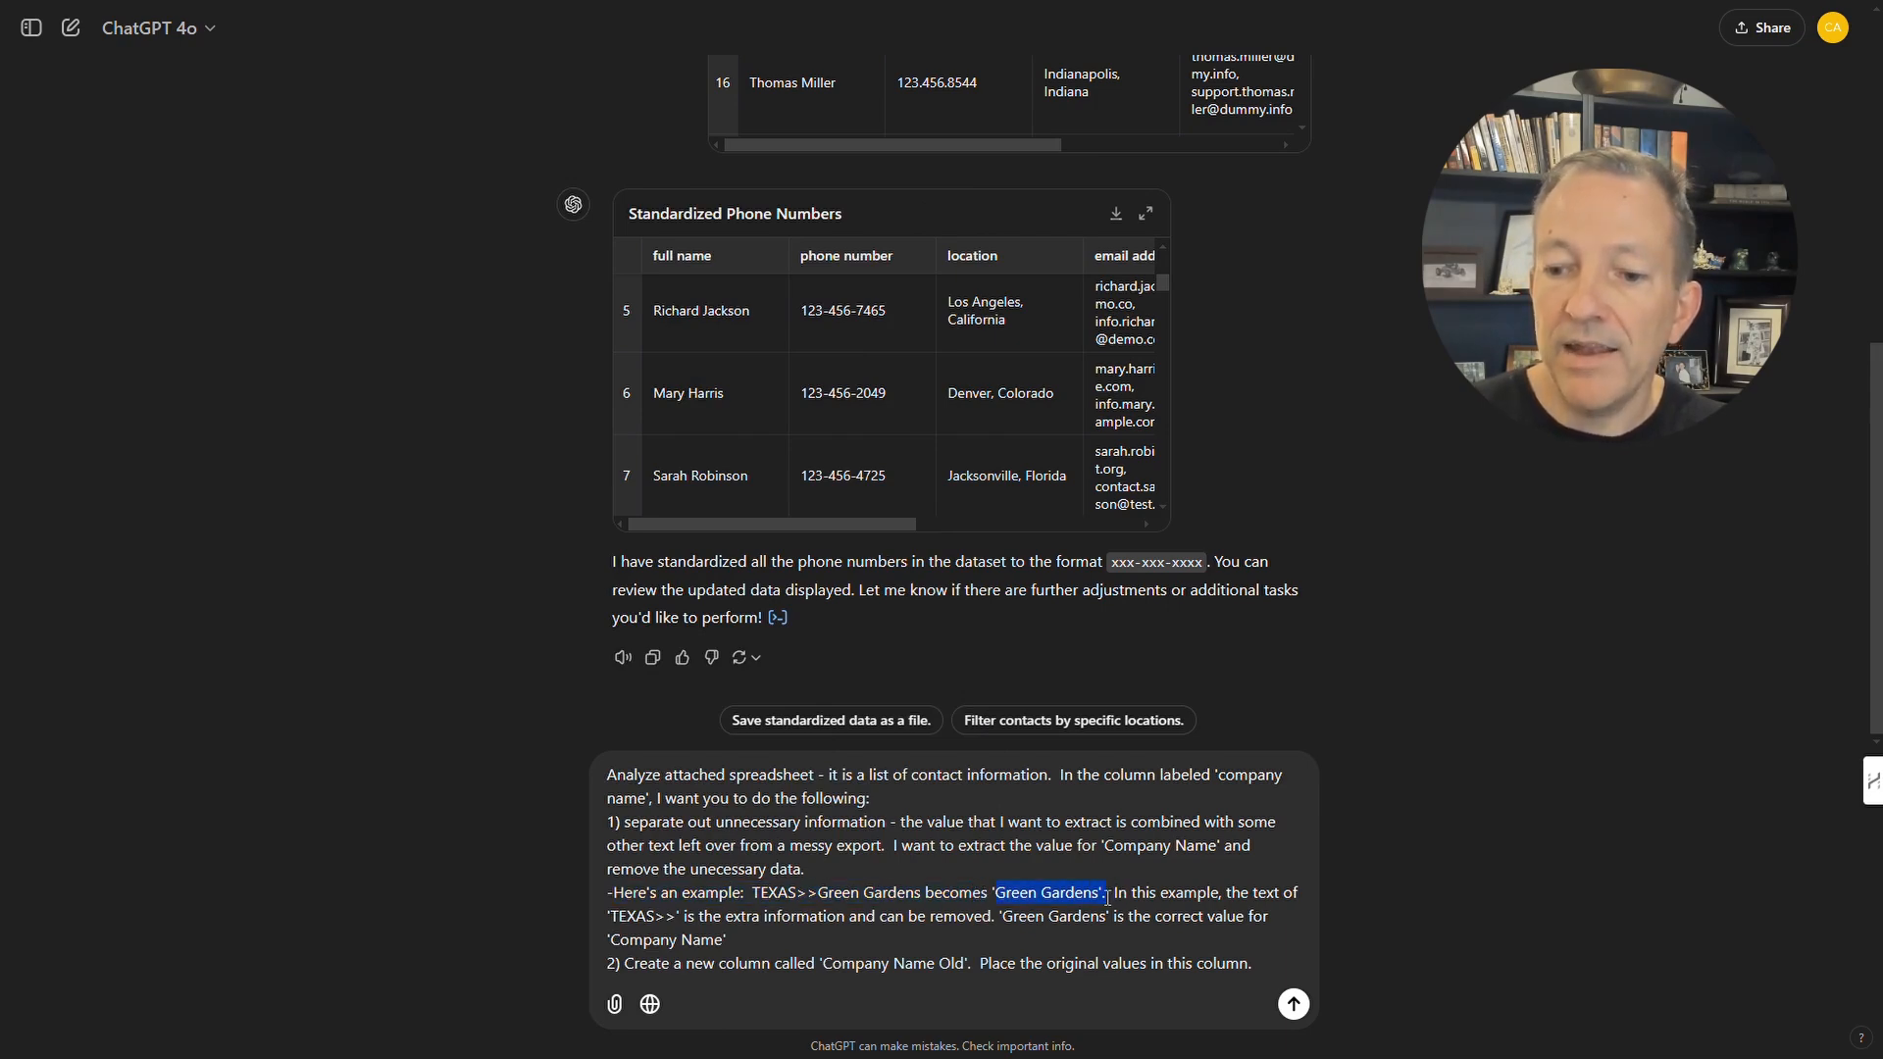
drag(614, 919, 787, 943)
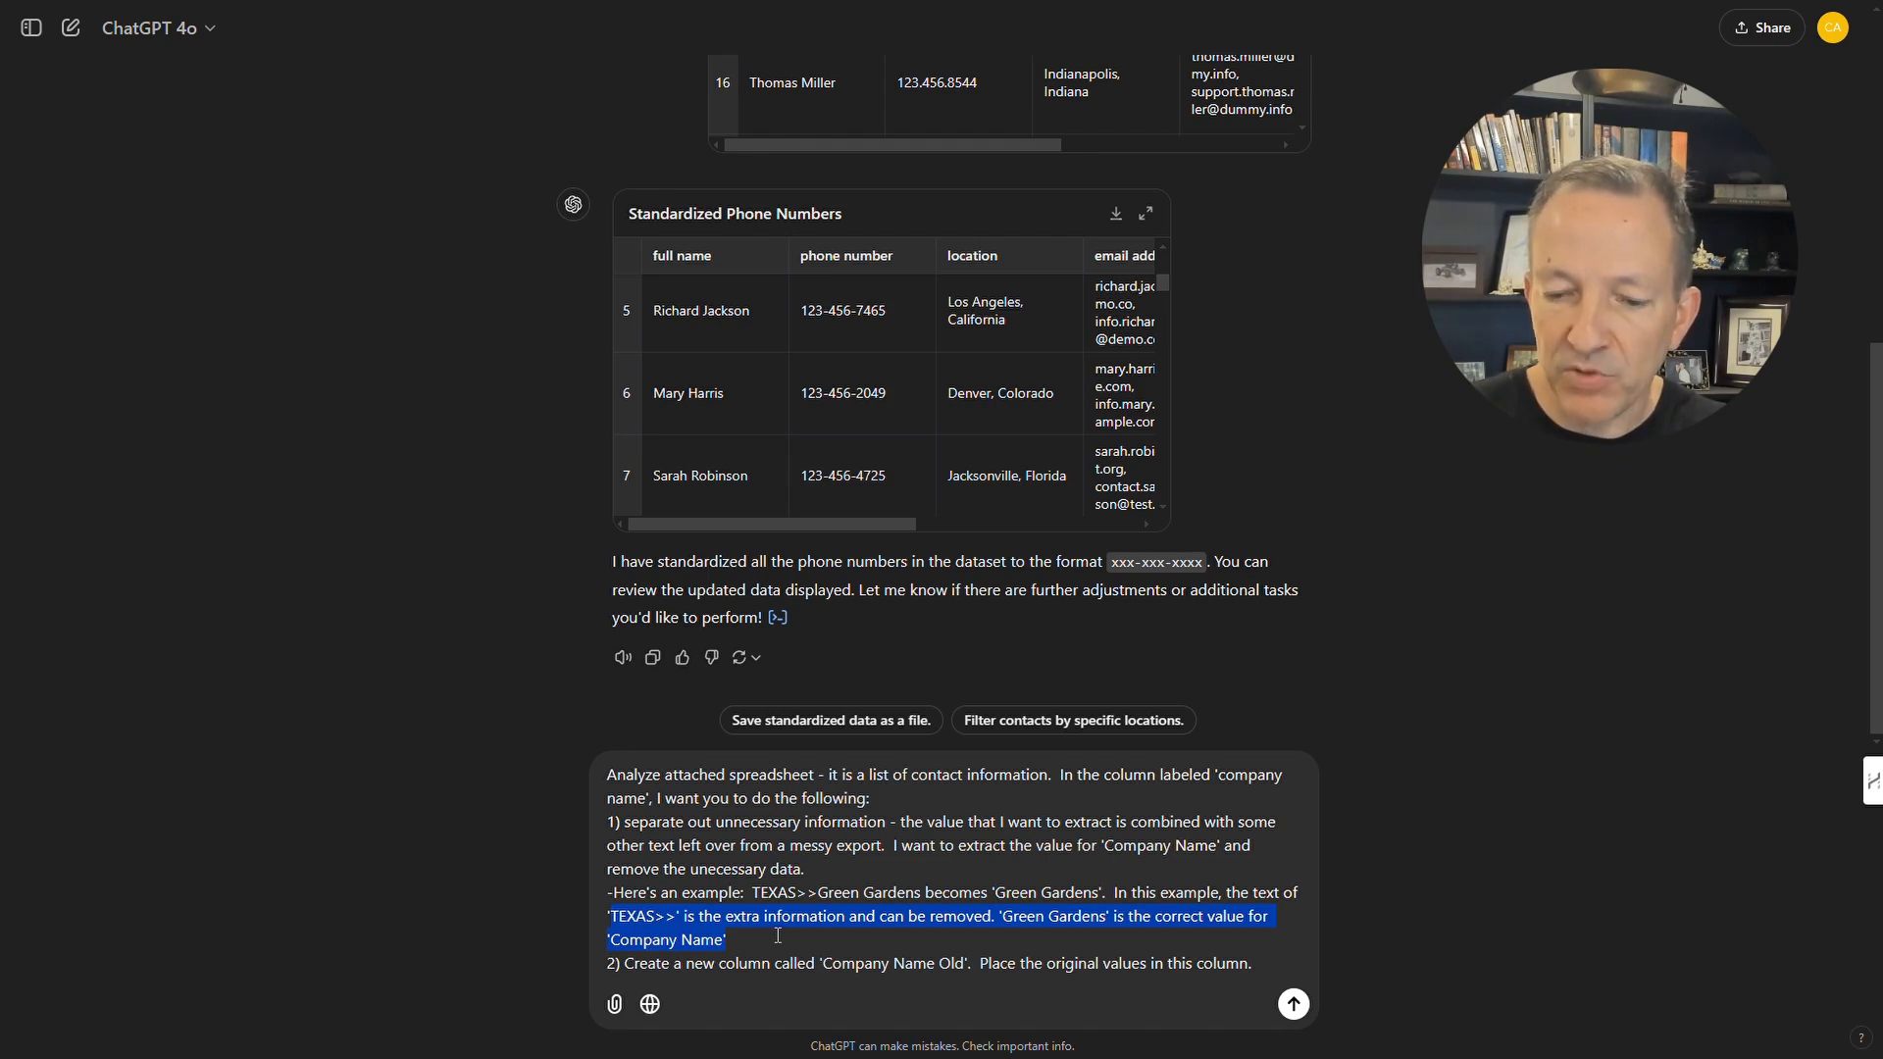
drag(607, 963, 1251, 964)
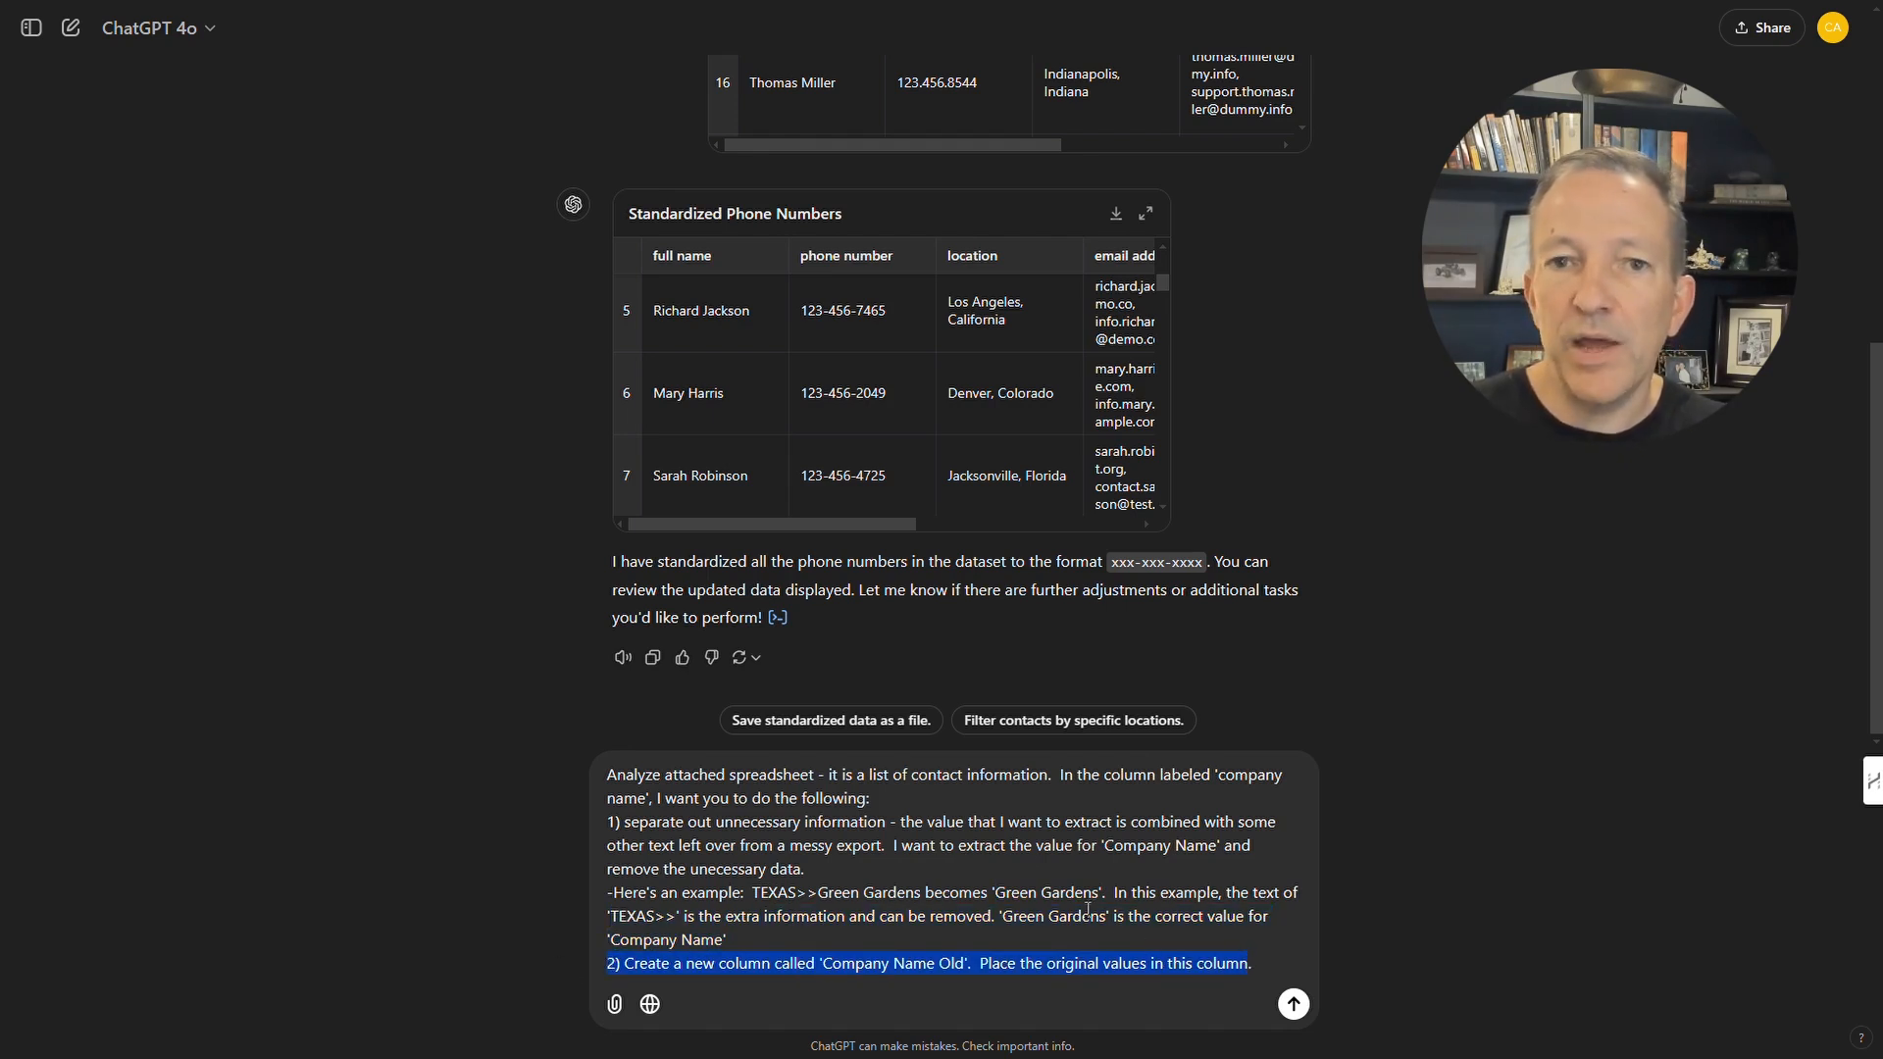
click(1292, 1003)
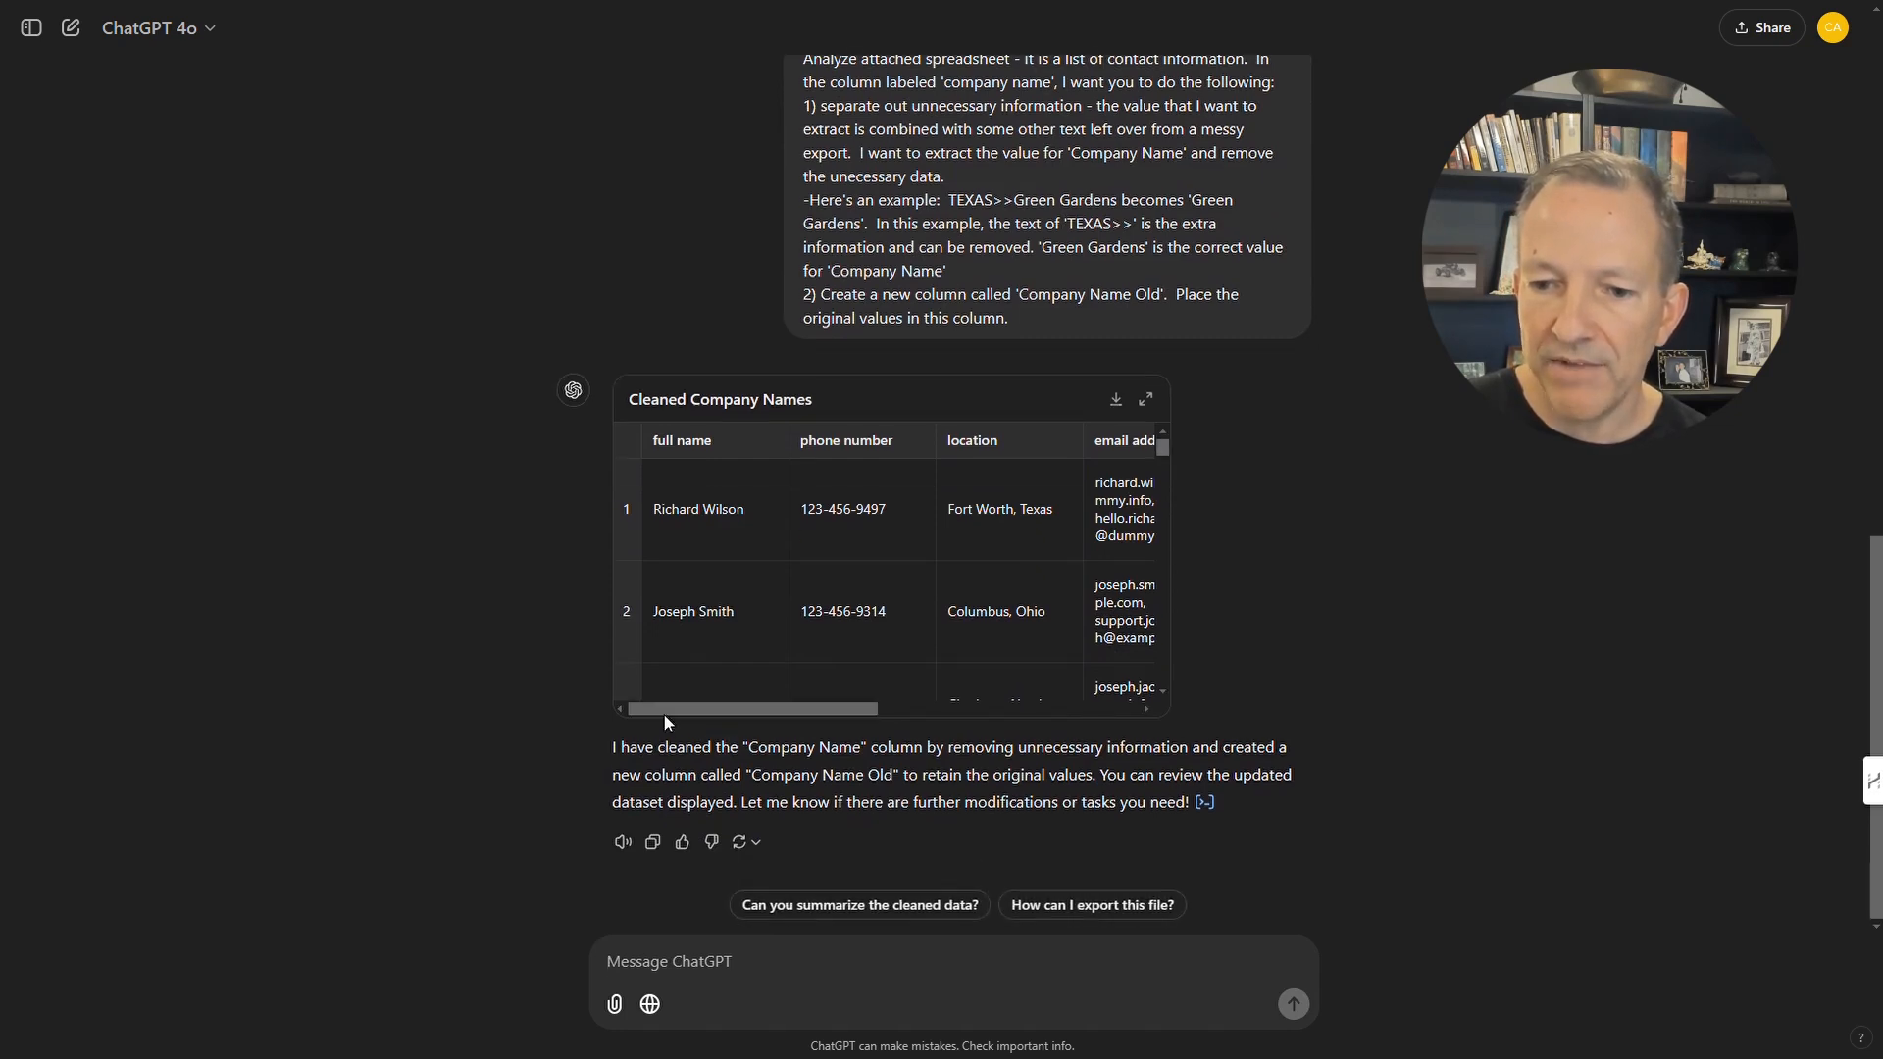
drag(663, 714, 937, 690)
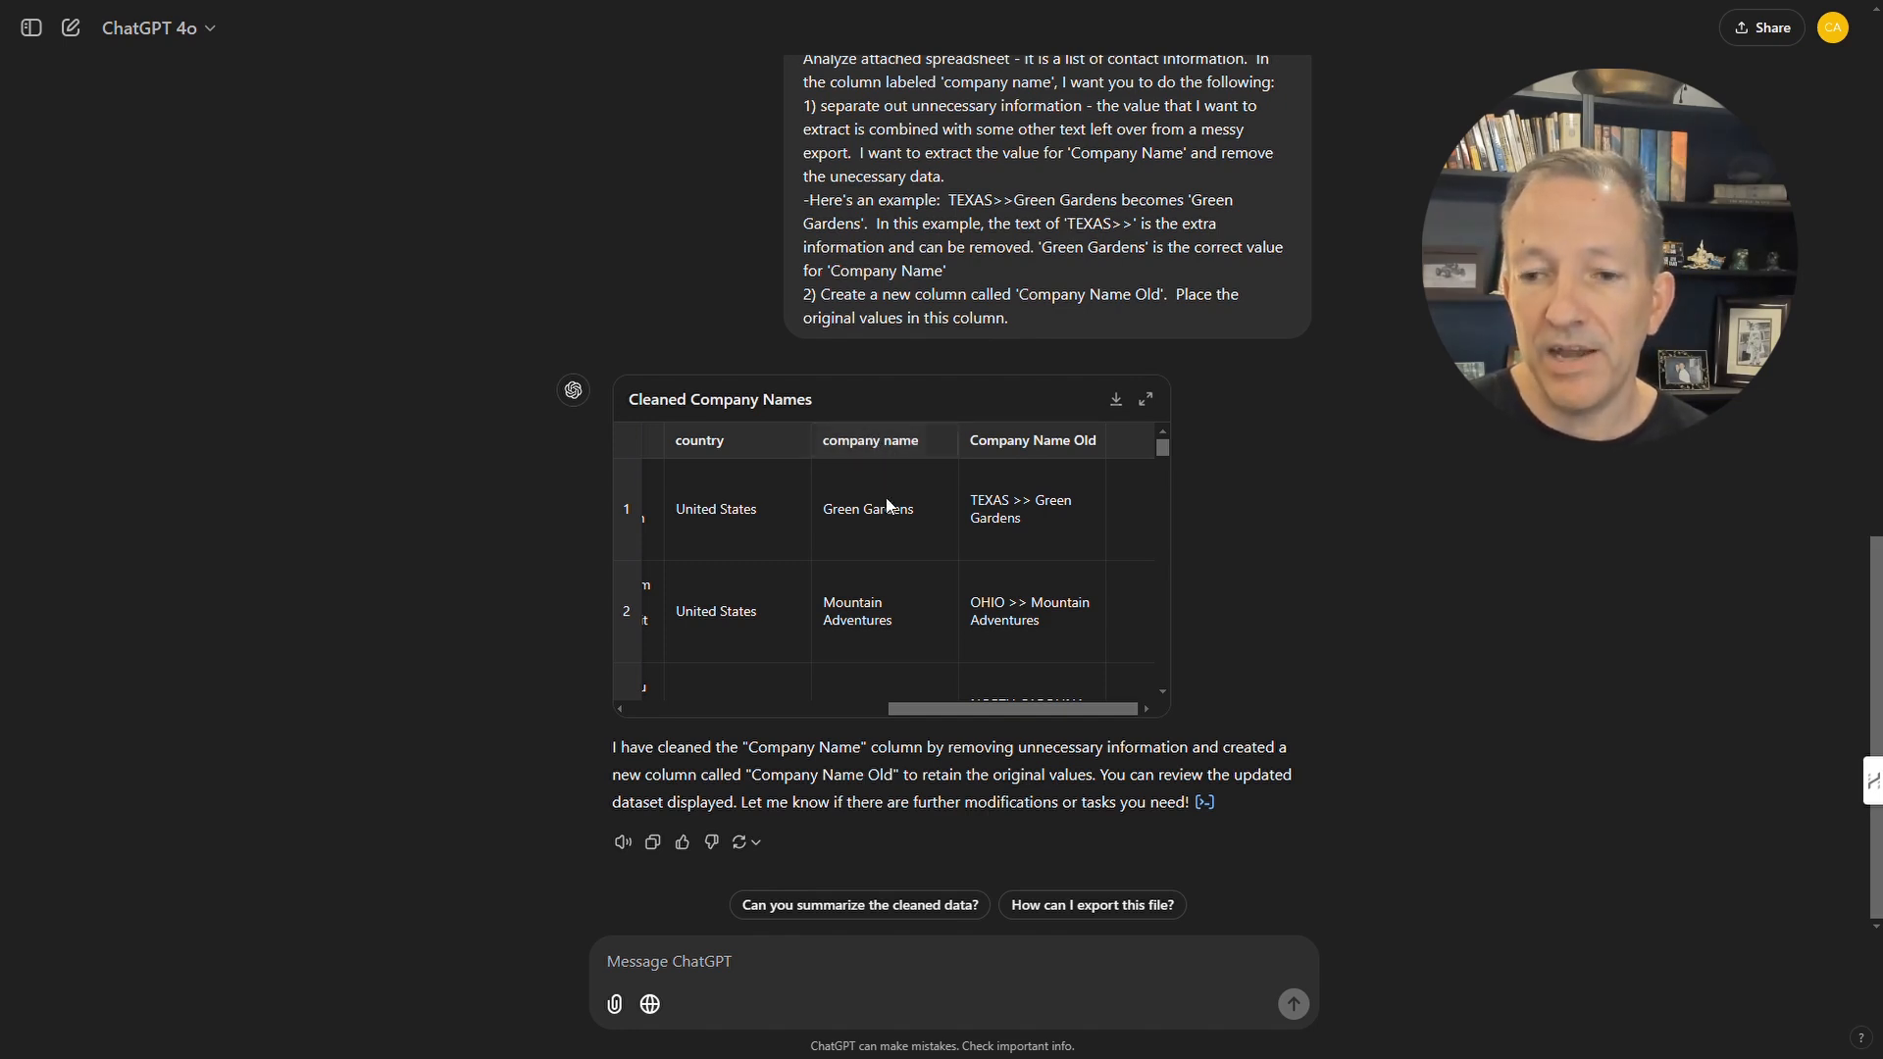
drag(1164, 450, 1162, 486)
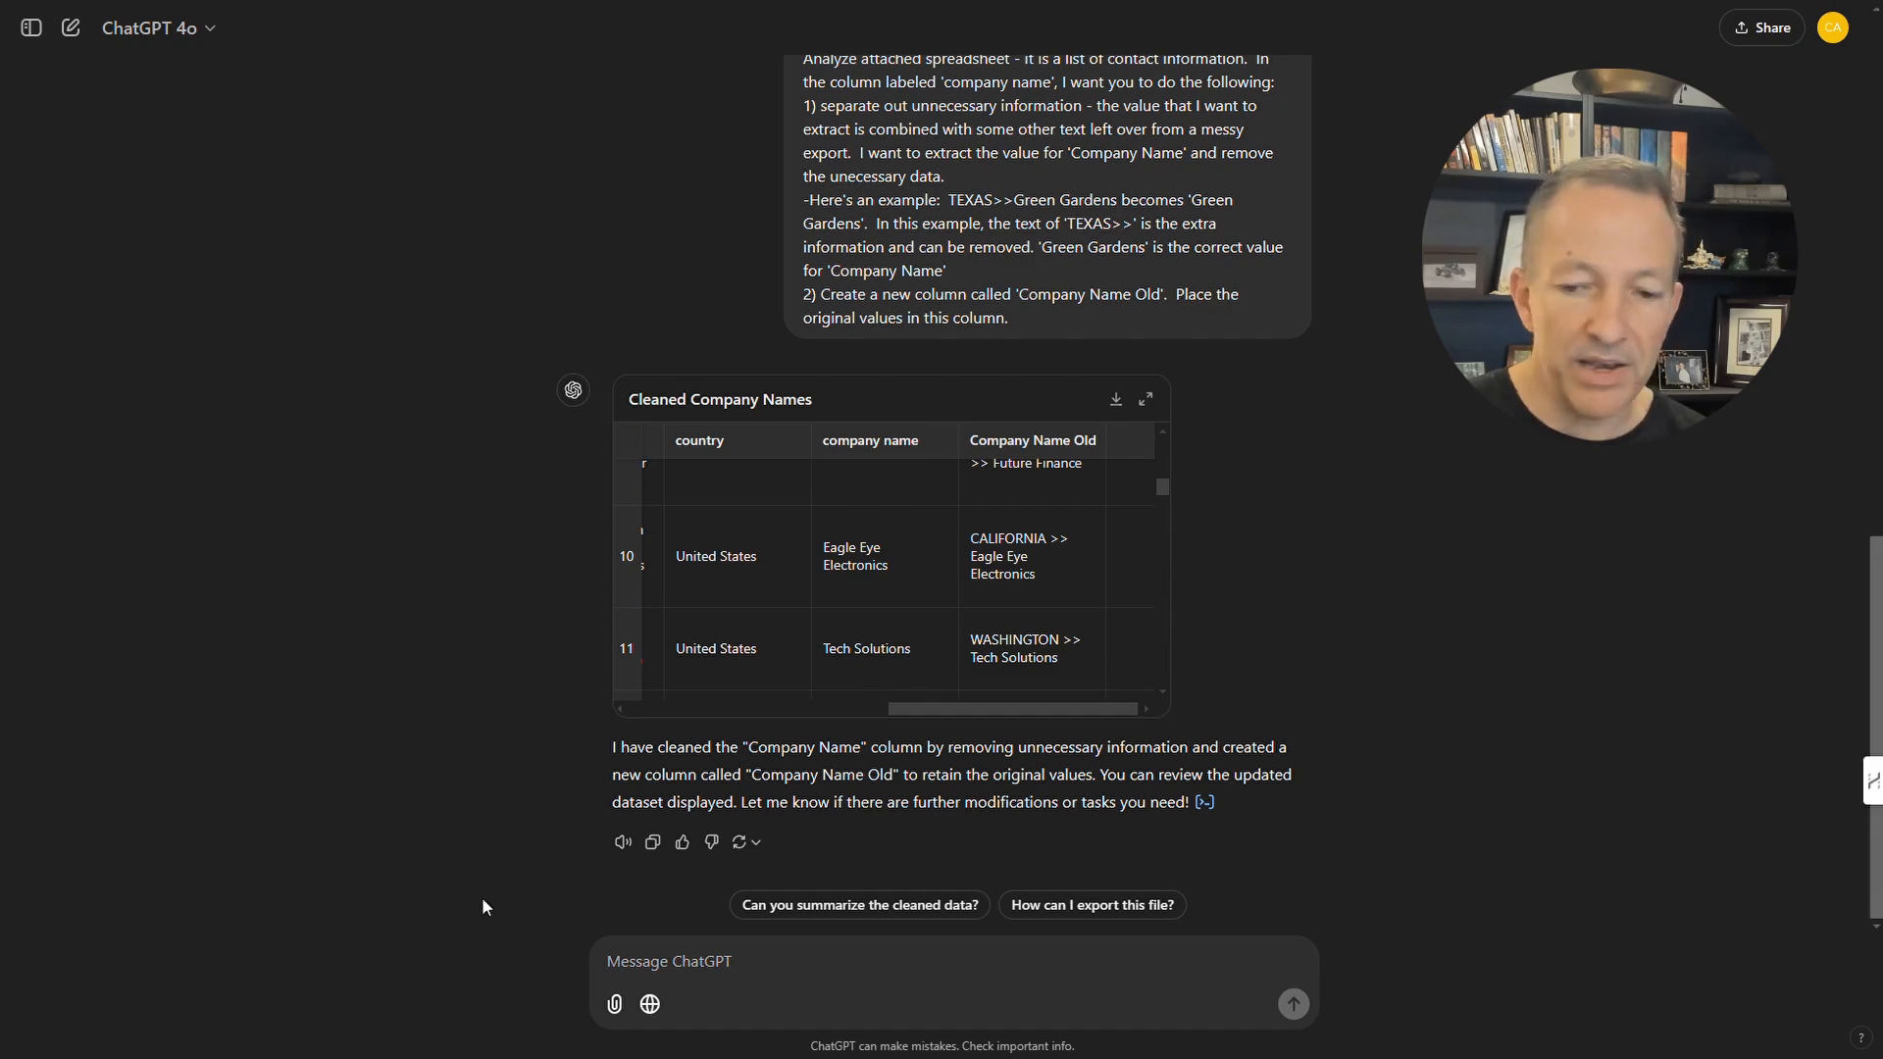
Send a prompt to split the comma-separated 'location' values into new 'City' and 'State' columns, and review those columns in the returned table.
click(669, 962)
text(Analyze attached spreadsheet - it is a list of contact information.  In the column labeled 'location' it contains values for the 'city' and 'state' in the following format:  'city, state'.  The city and state are always separated by a commma. command:  create two new columns, 'City' and 'State' take the data from 'location' and separate out the vales for city and state and place the new values for 'city' and 'state' in the new columns named 'city' and 'state')
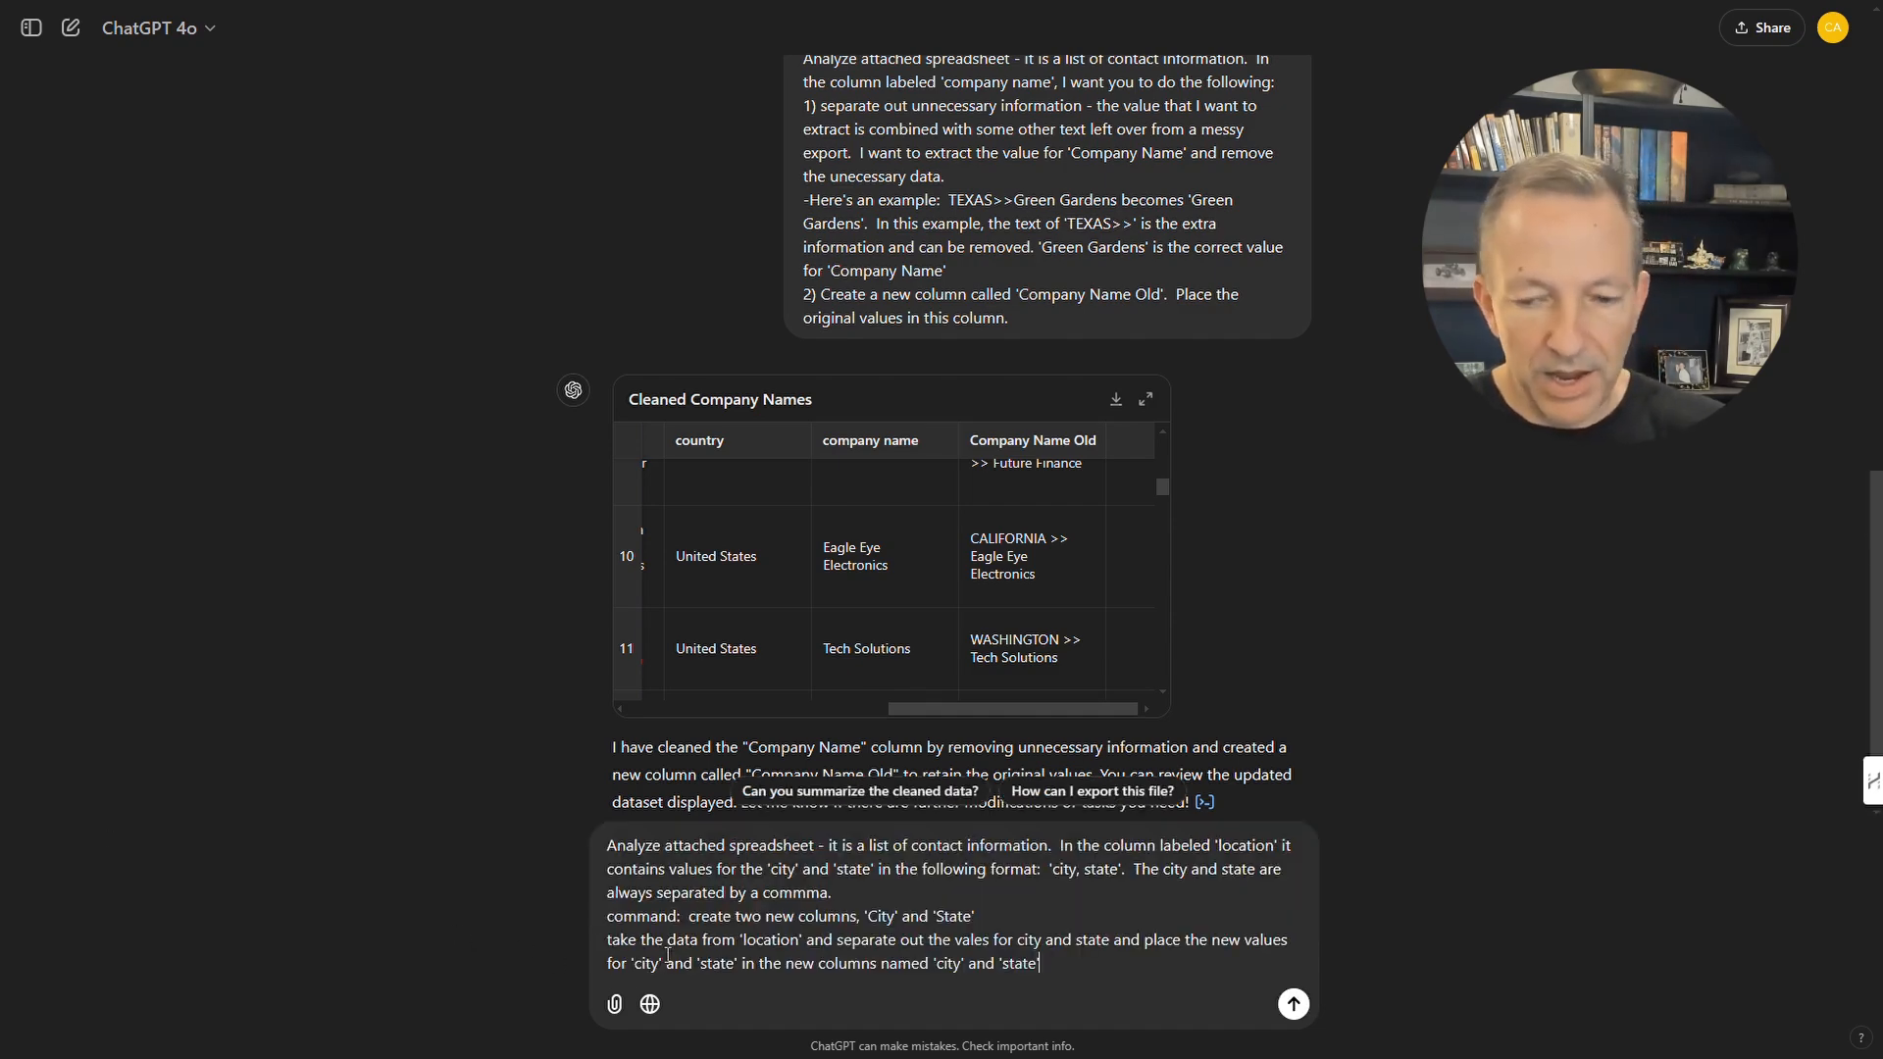
drag(944, 595, 644, 594)
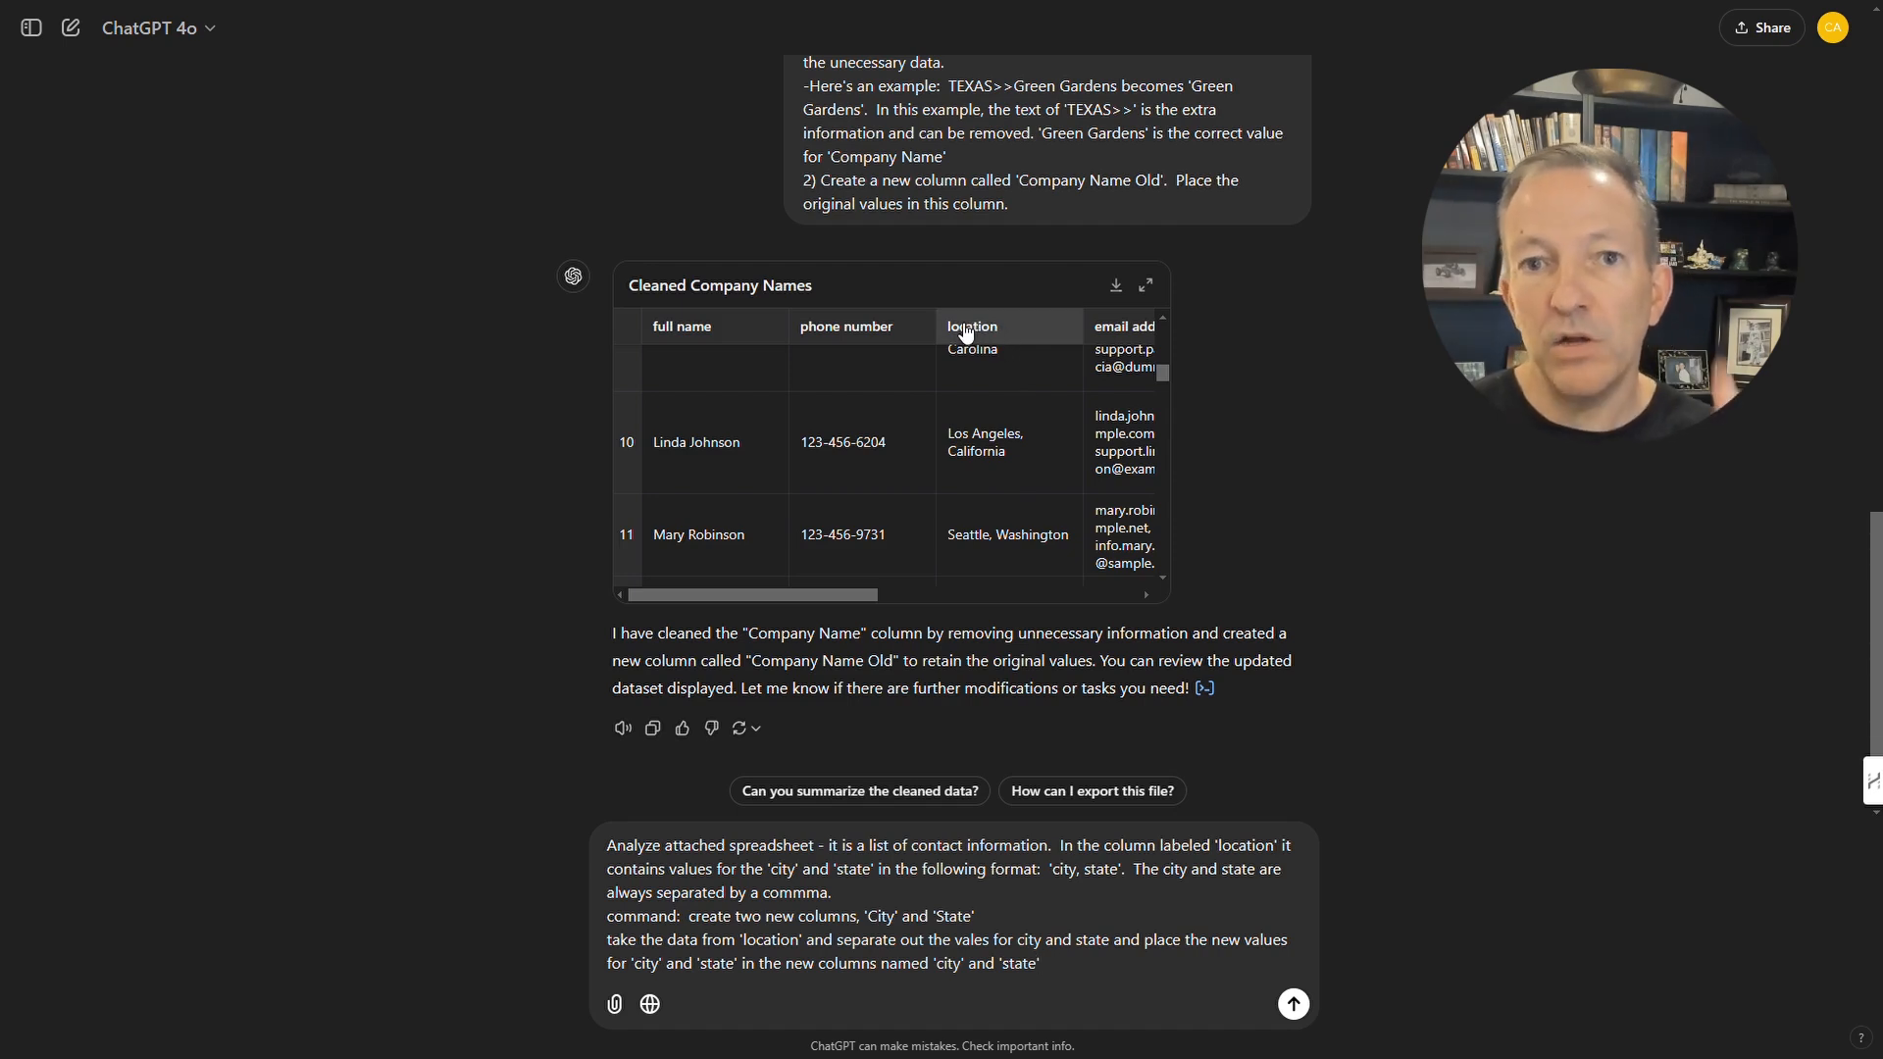
scroll(993, 431, up, 1)
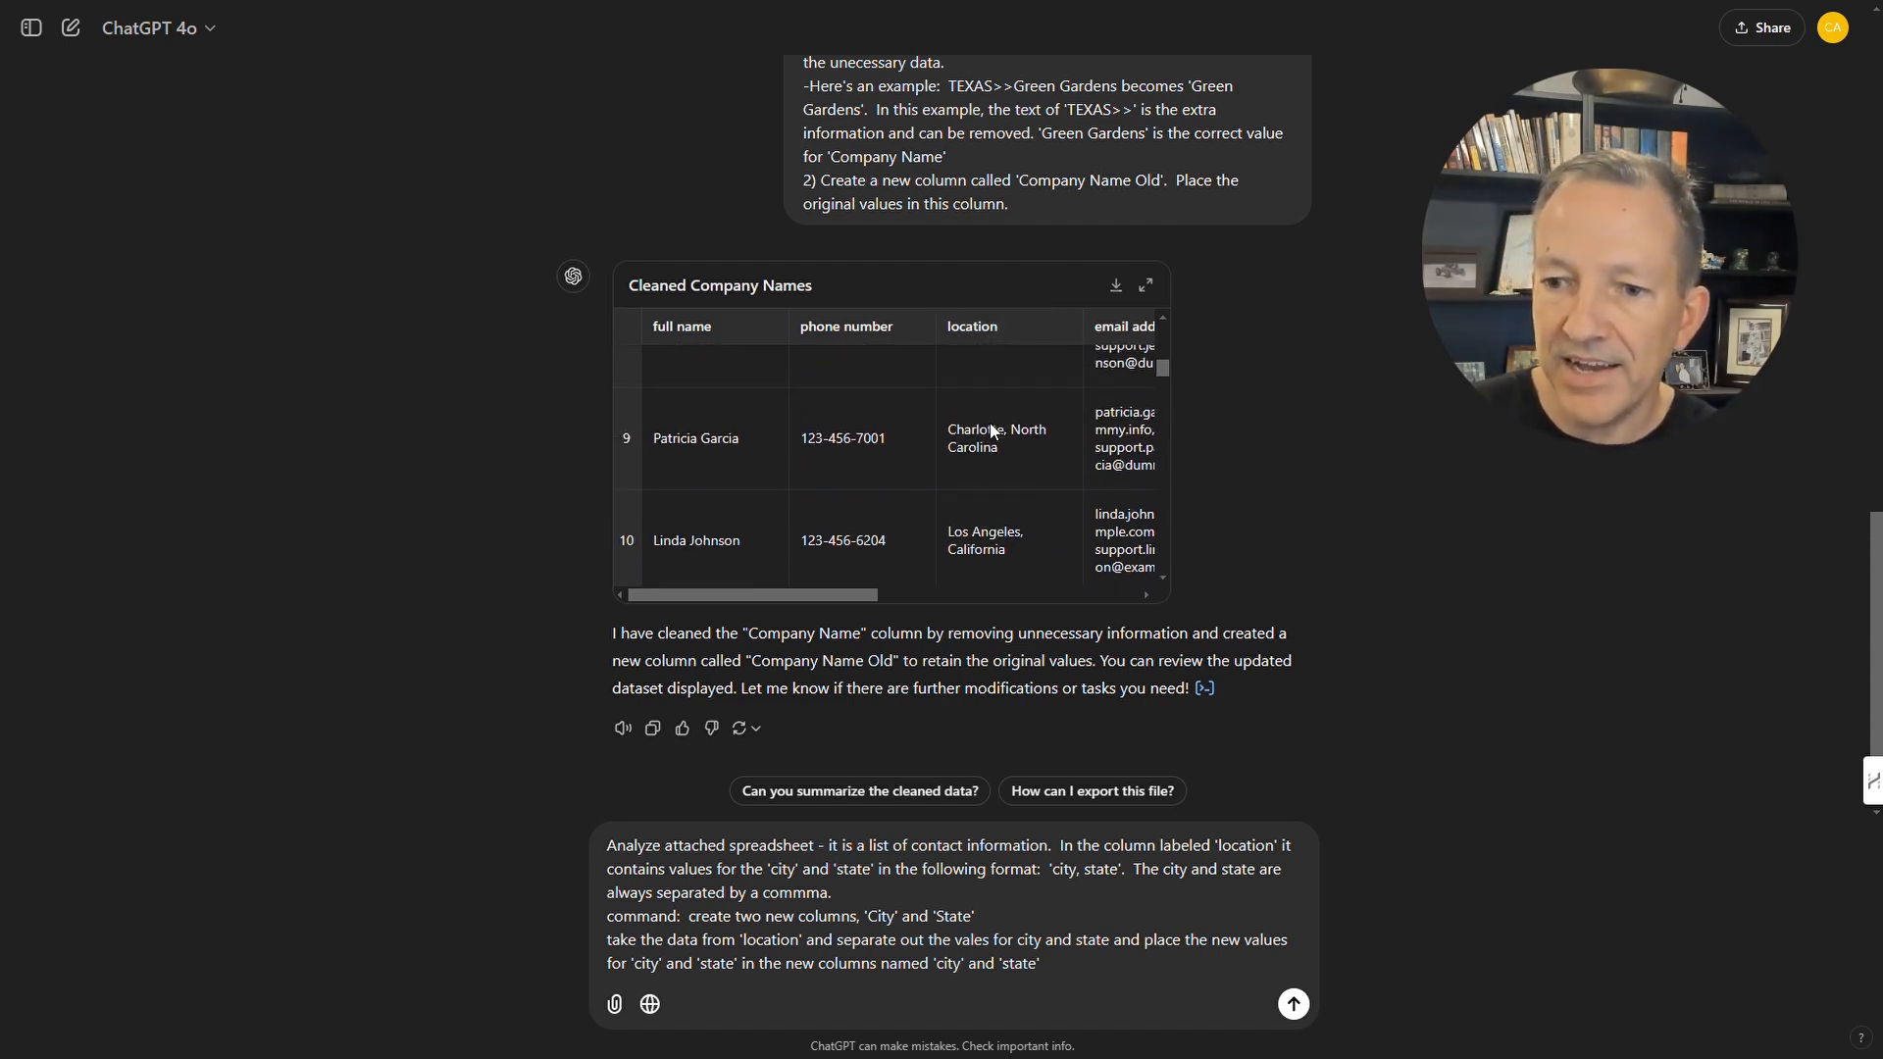
drag(1165, 363, 1165, 373)
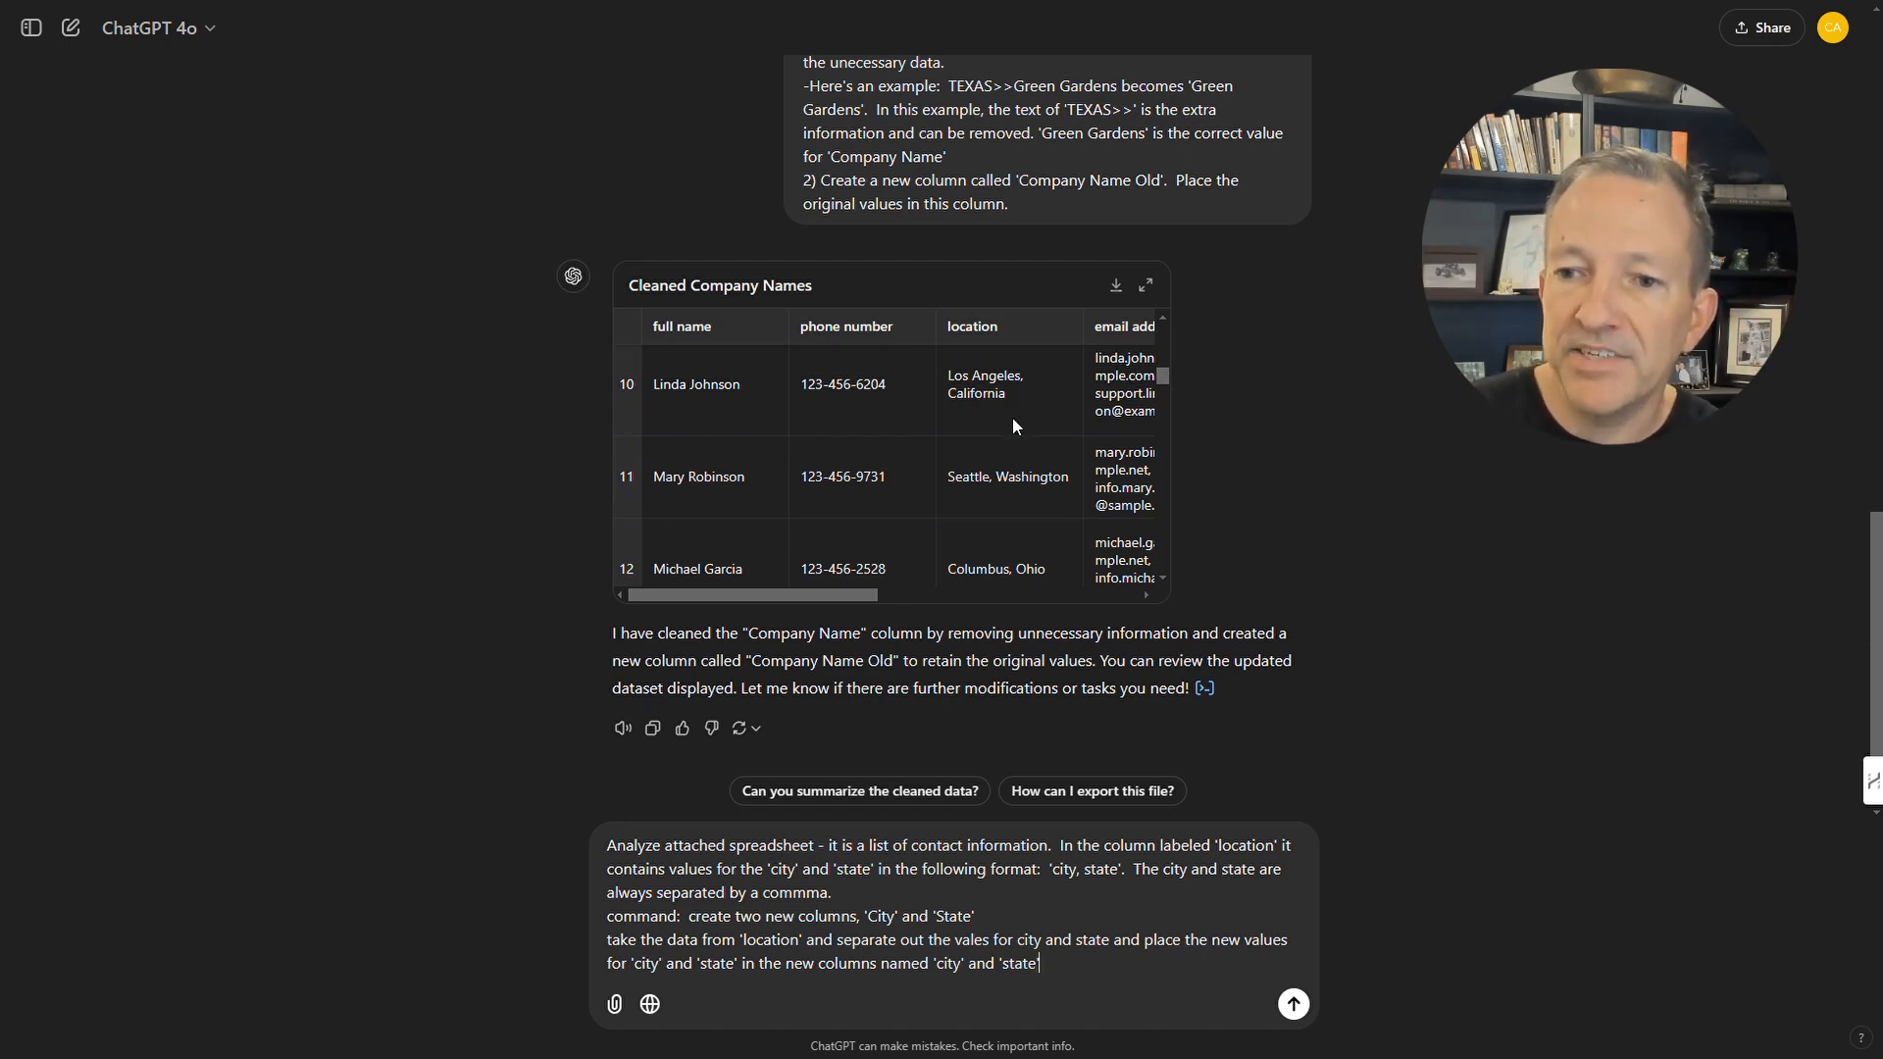
click(1293, 1005)
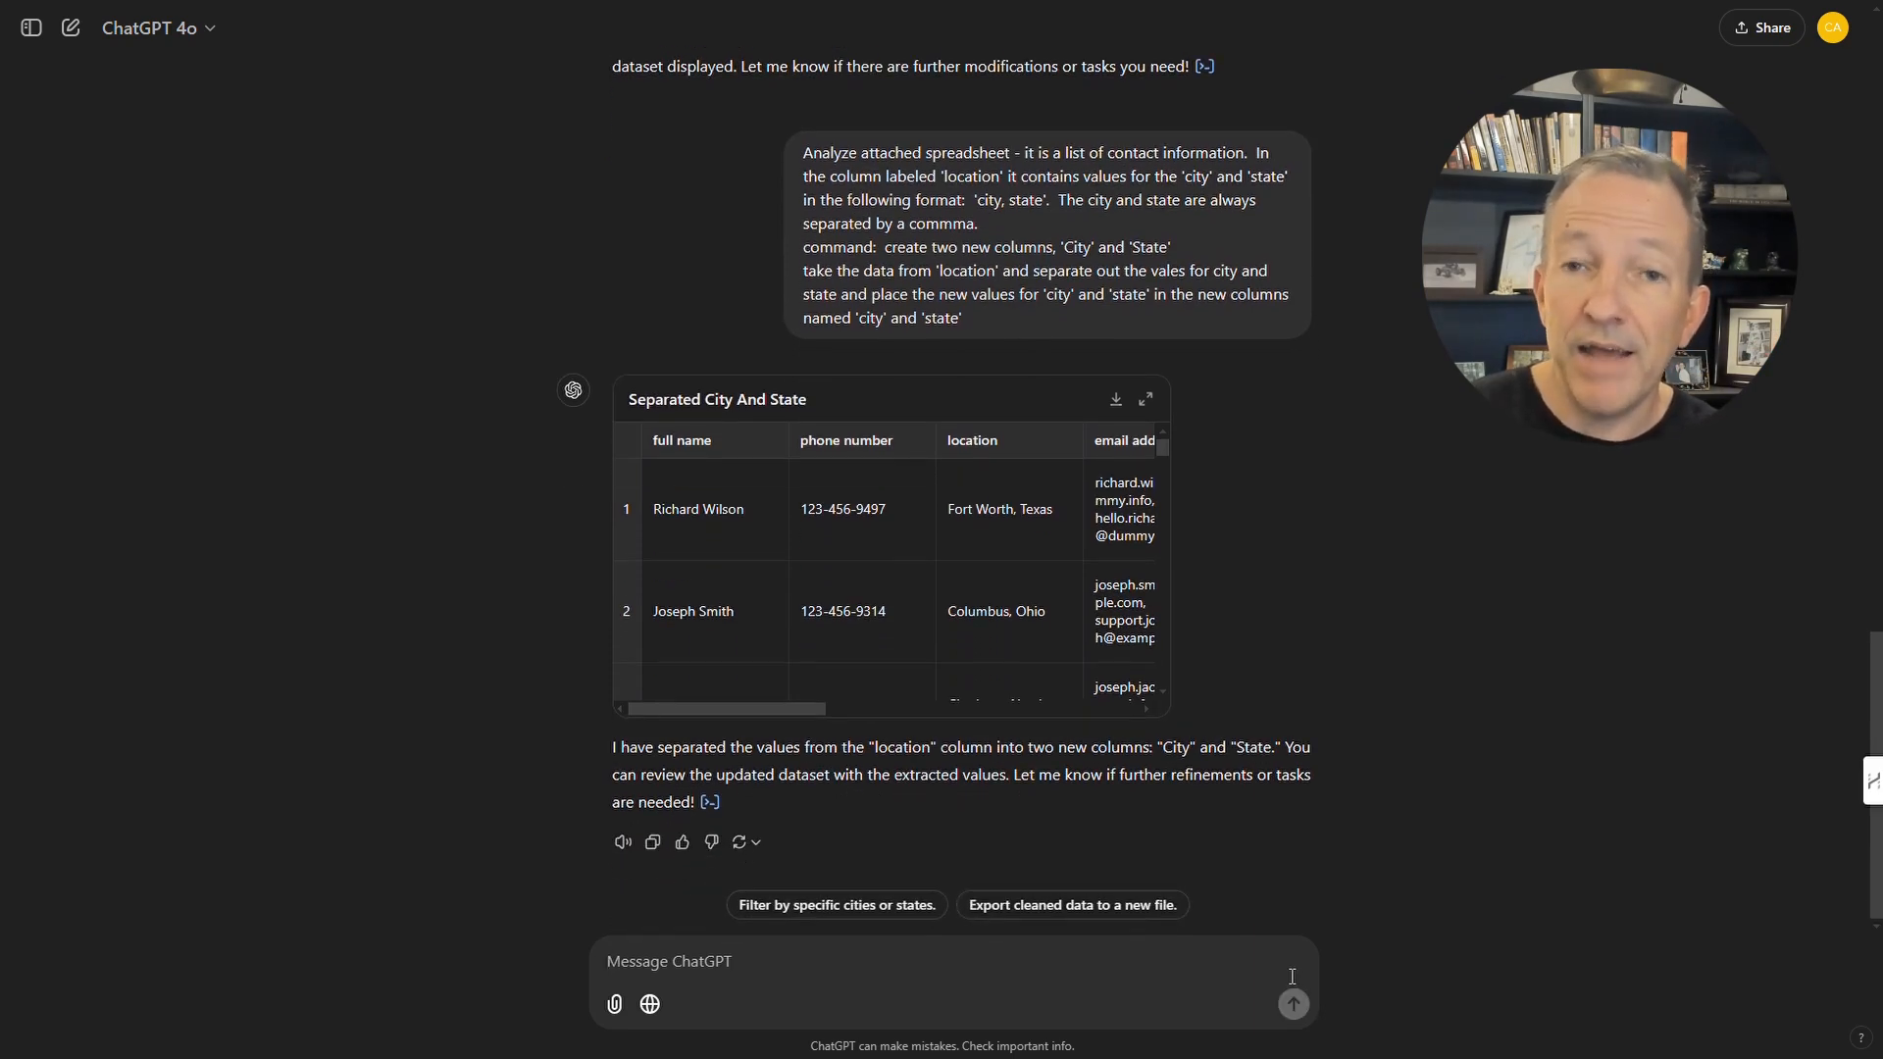
drag(726, 706, 811, 726)
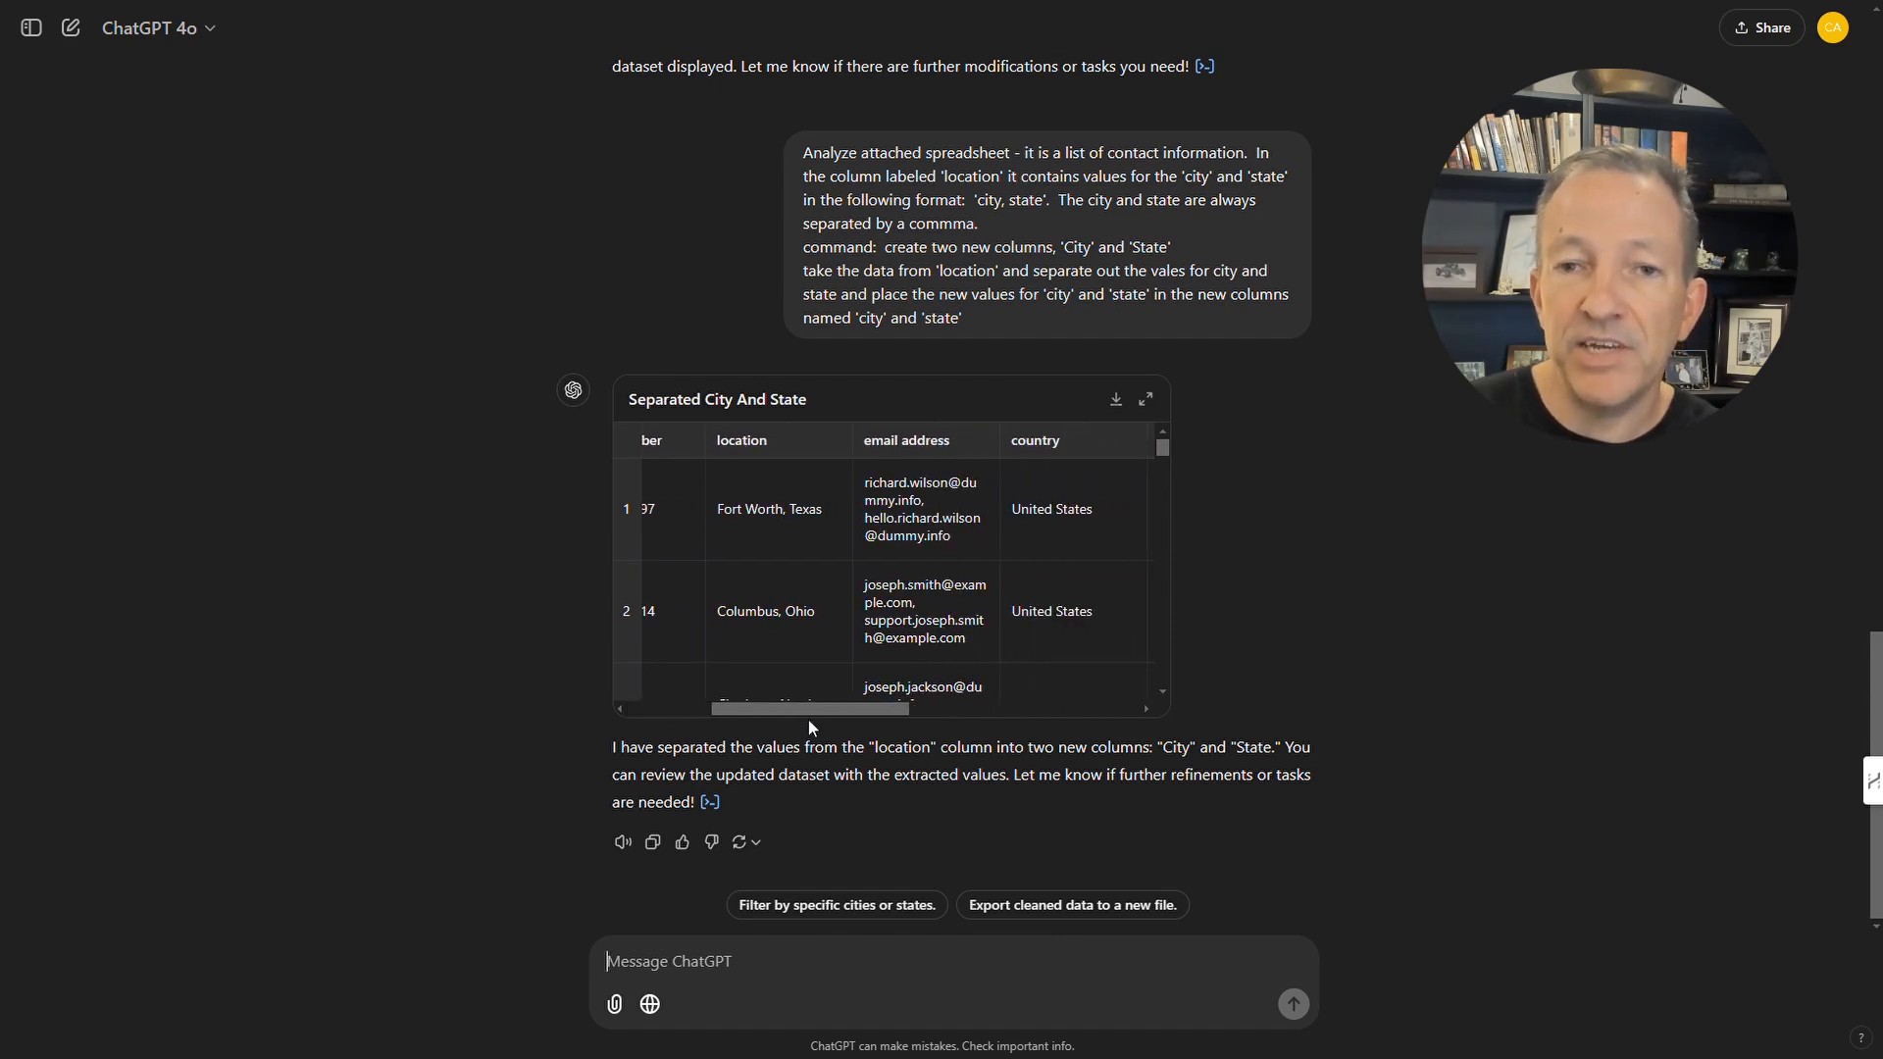
drag(812, 727, 1047, 713)
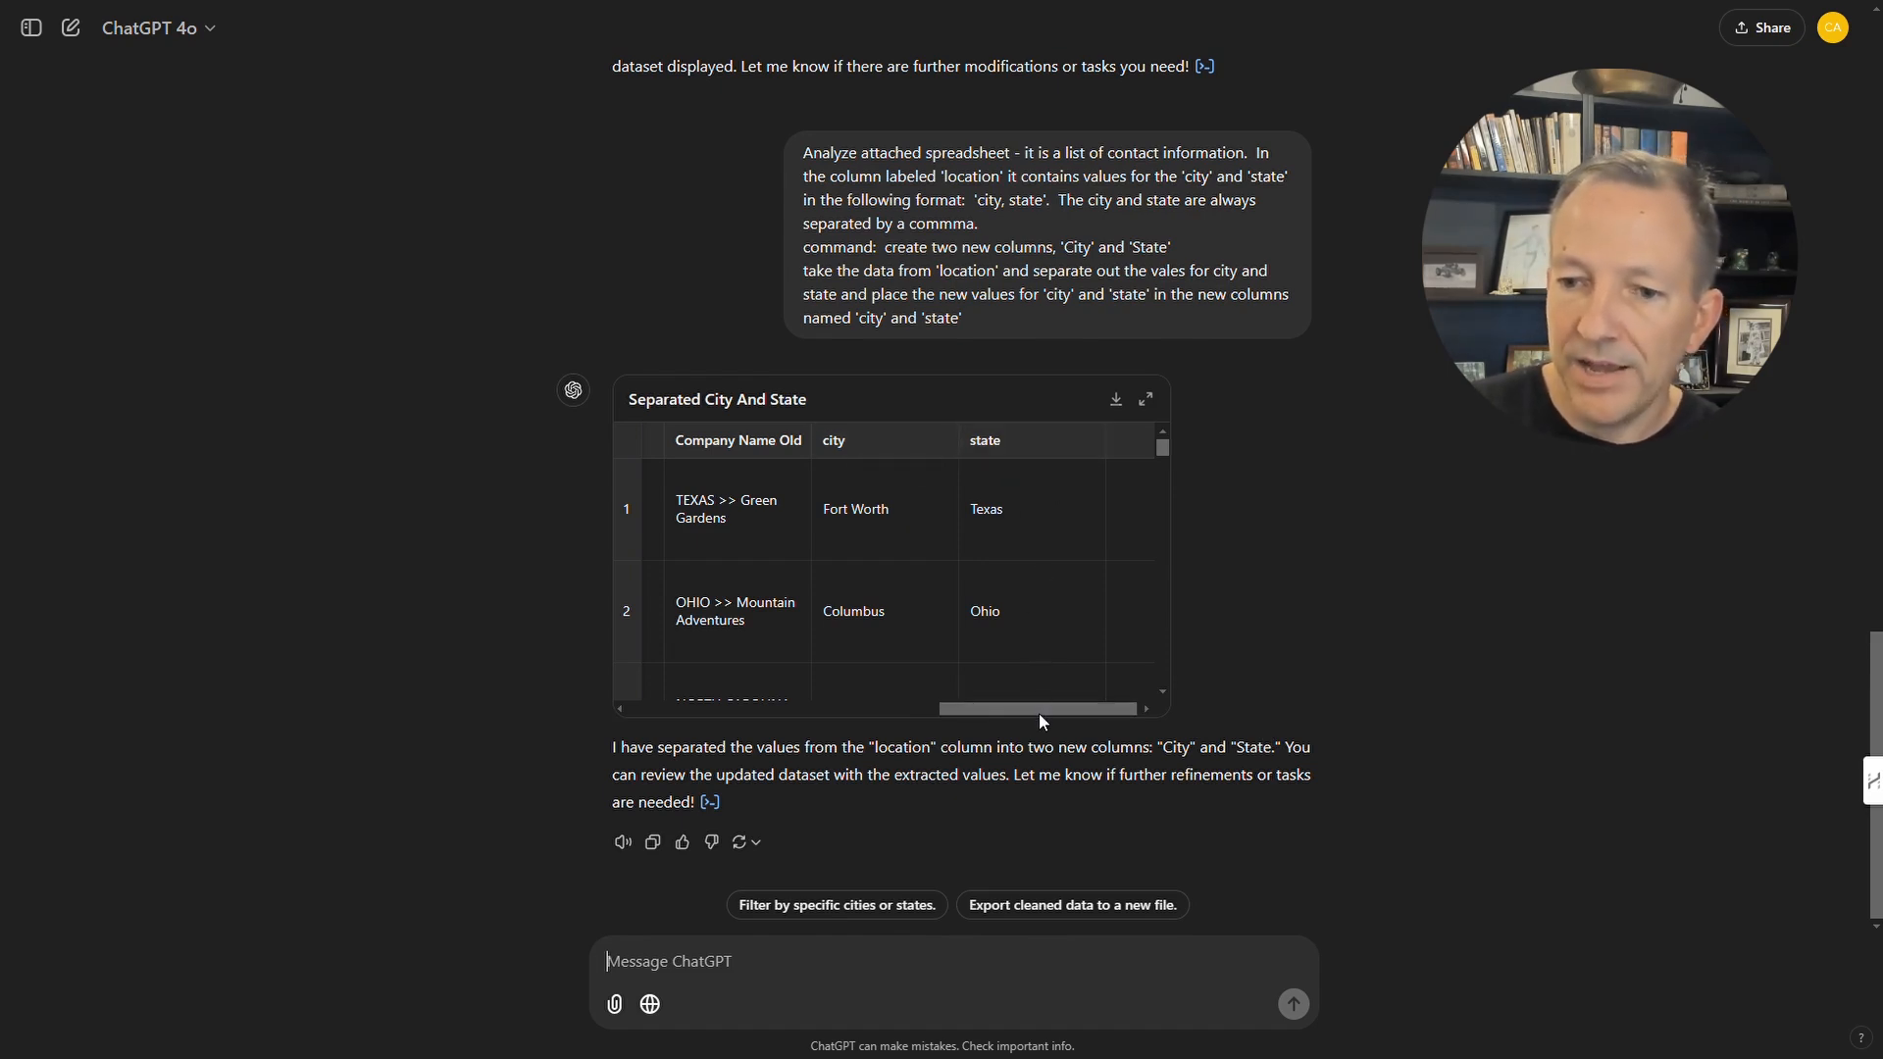
Send a prompt to add a 'State Abbreviation' column based on 'state', with the examples Texas = TX, Ohio = OH and North Carolina = NC.
click(671, 962)
text(in the new spreadsheet, there is a column labeled 'state' with the full name of the state.  We need the formal abbreviation for each state.  These are States with the United States of America. command:  create a new column labeled 'State Abbreviation' for each value in the 'state' column, write the correct value for the state abbreviation and update the record in the 'state abbreviation' column Examples: Texas = TX Ohio = OH North Carolina = NC)
scroll(675, 956, down, 2)
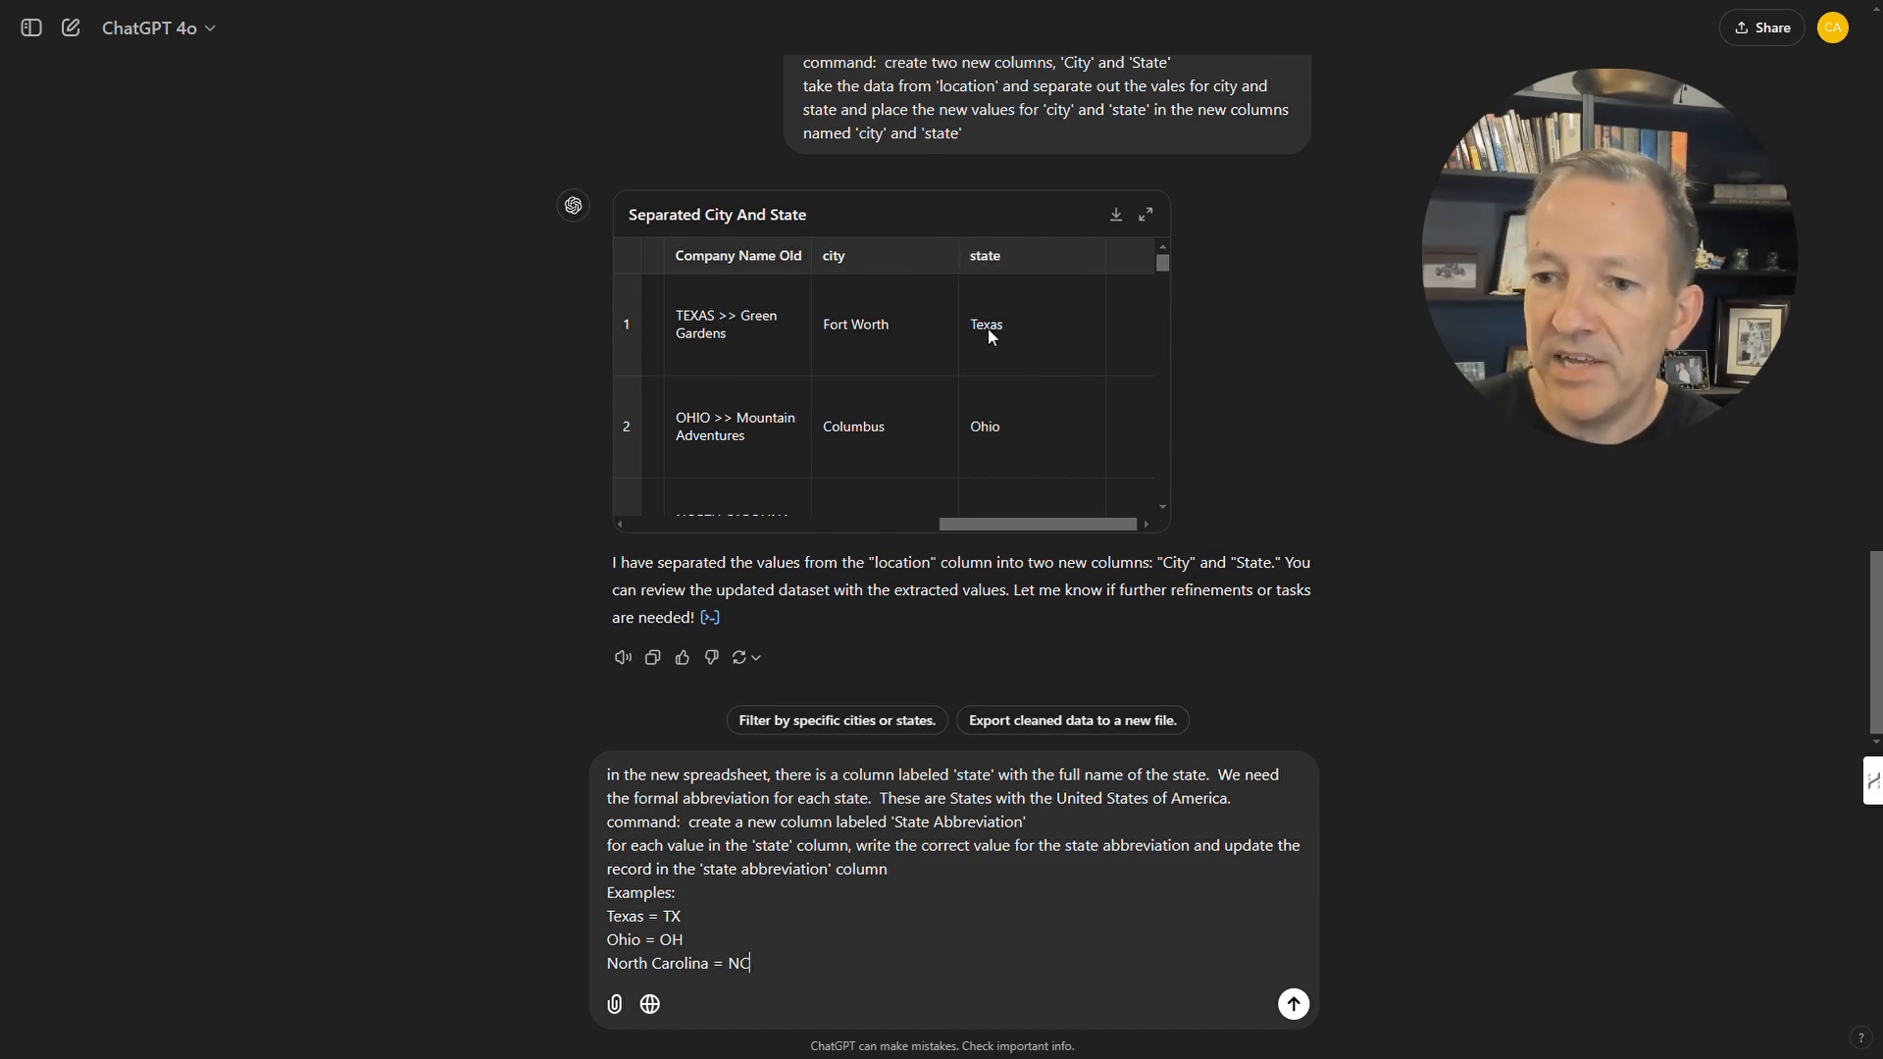
drag(1159, 260, 1164, 278)
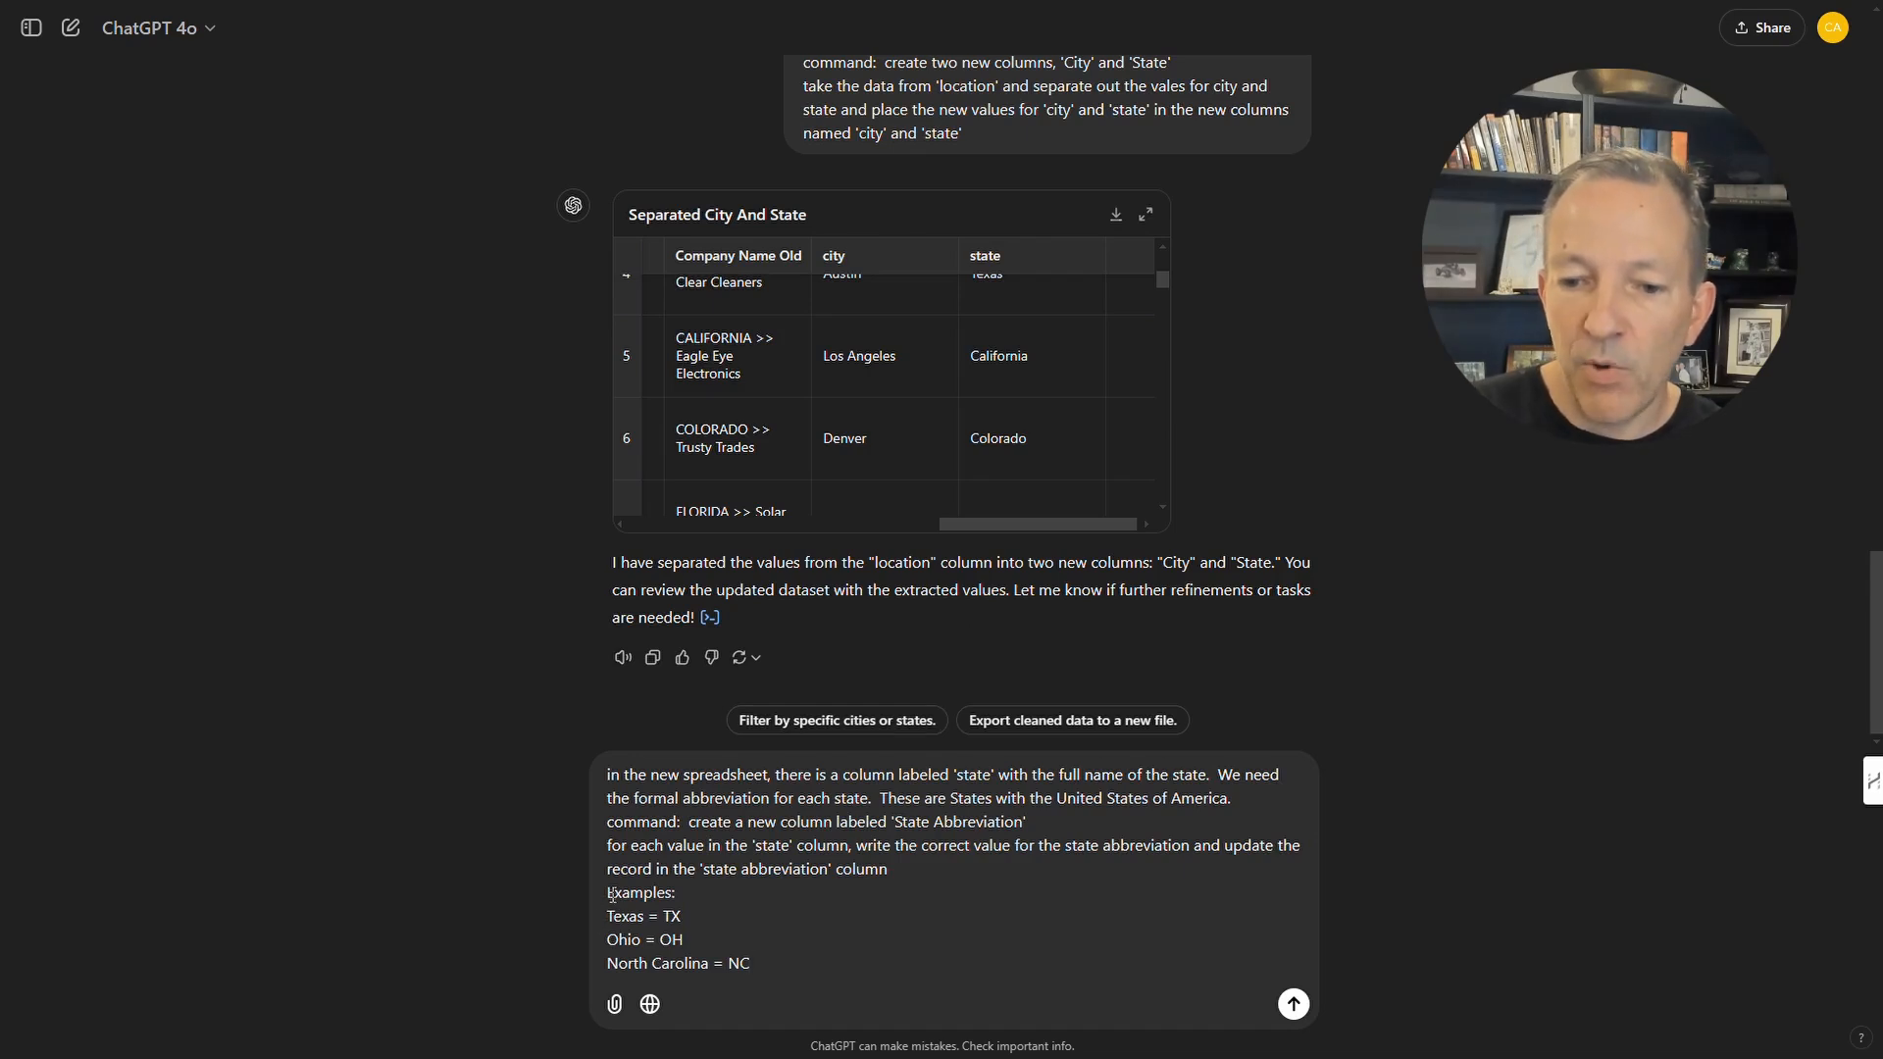
drag(606, 889, 762, 966)
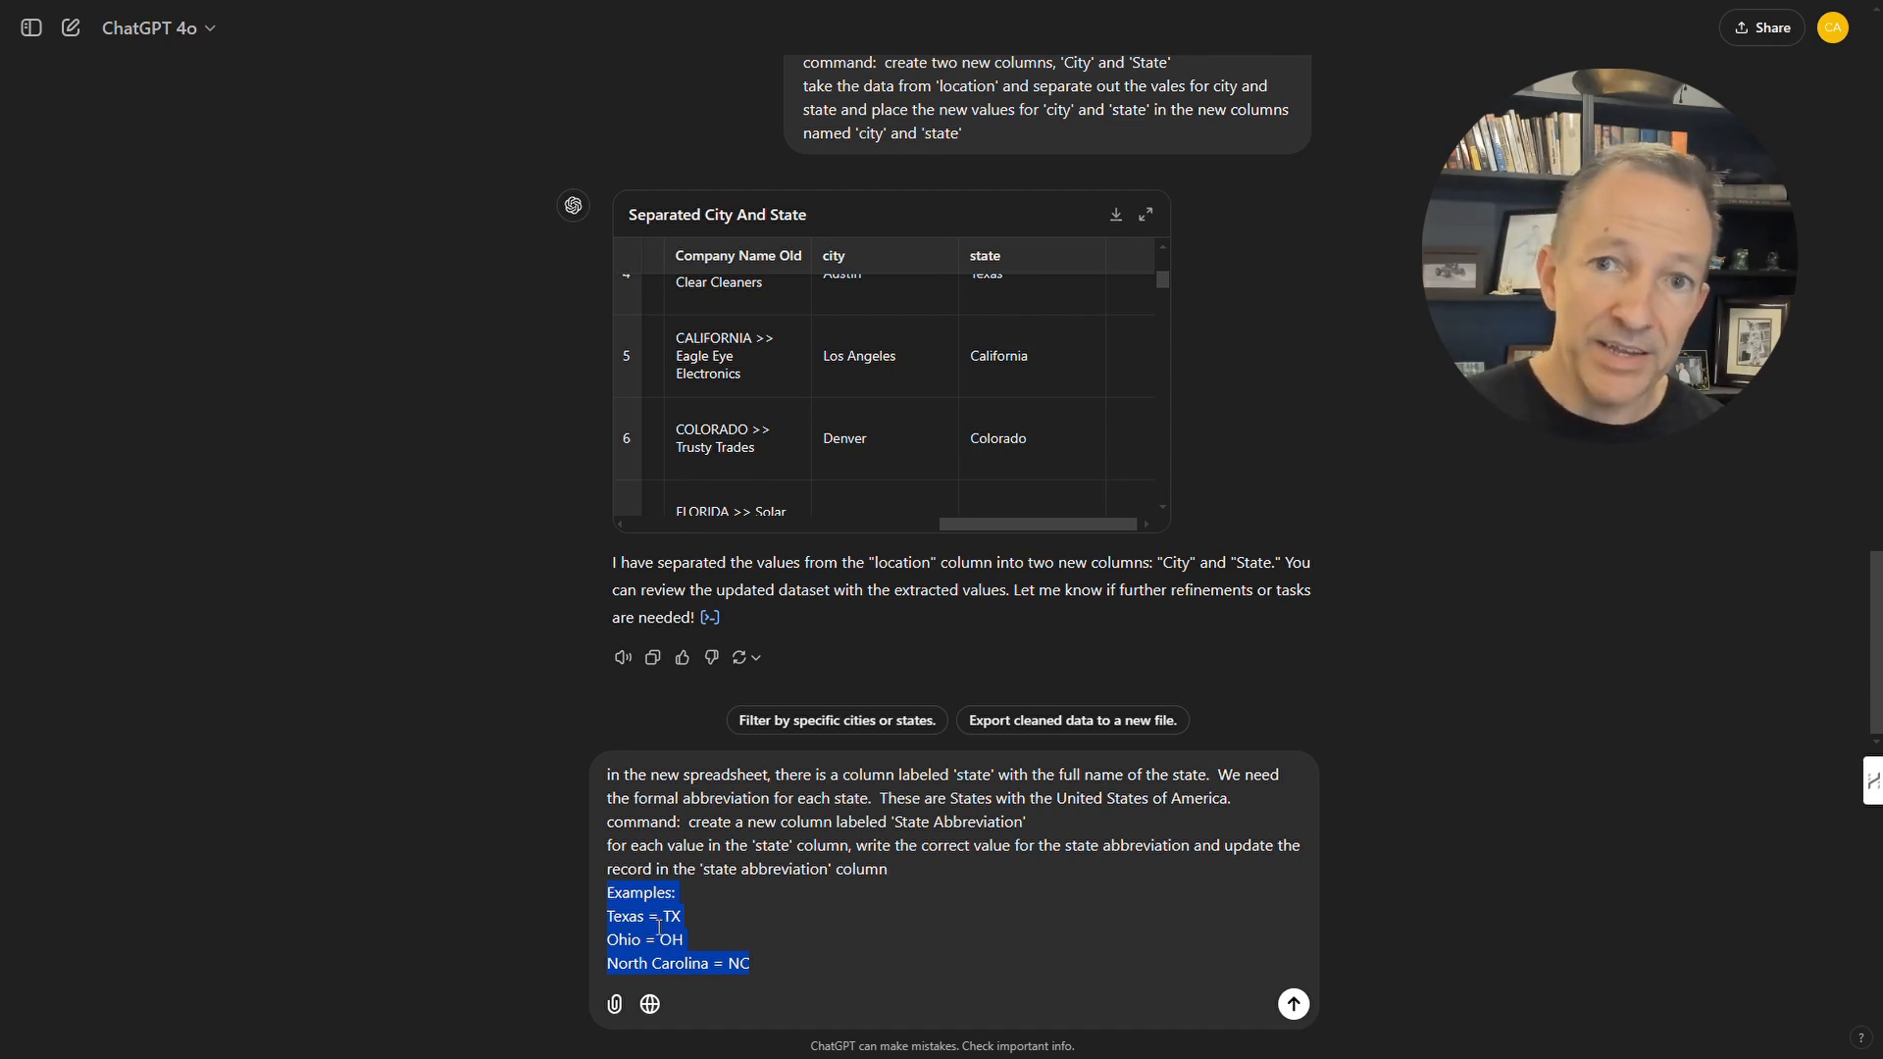
click(1294, 1003)
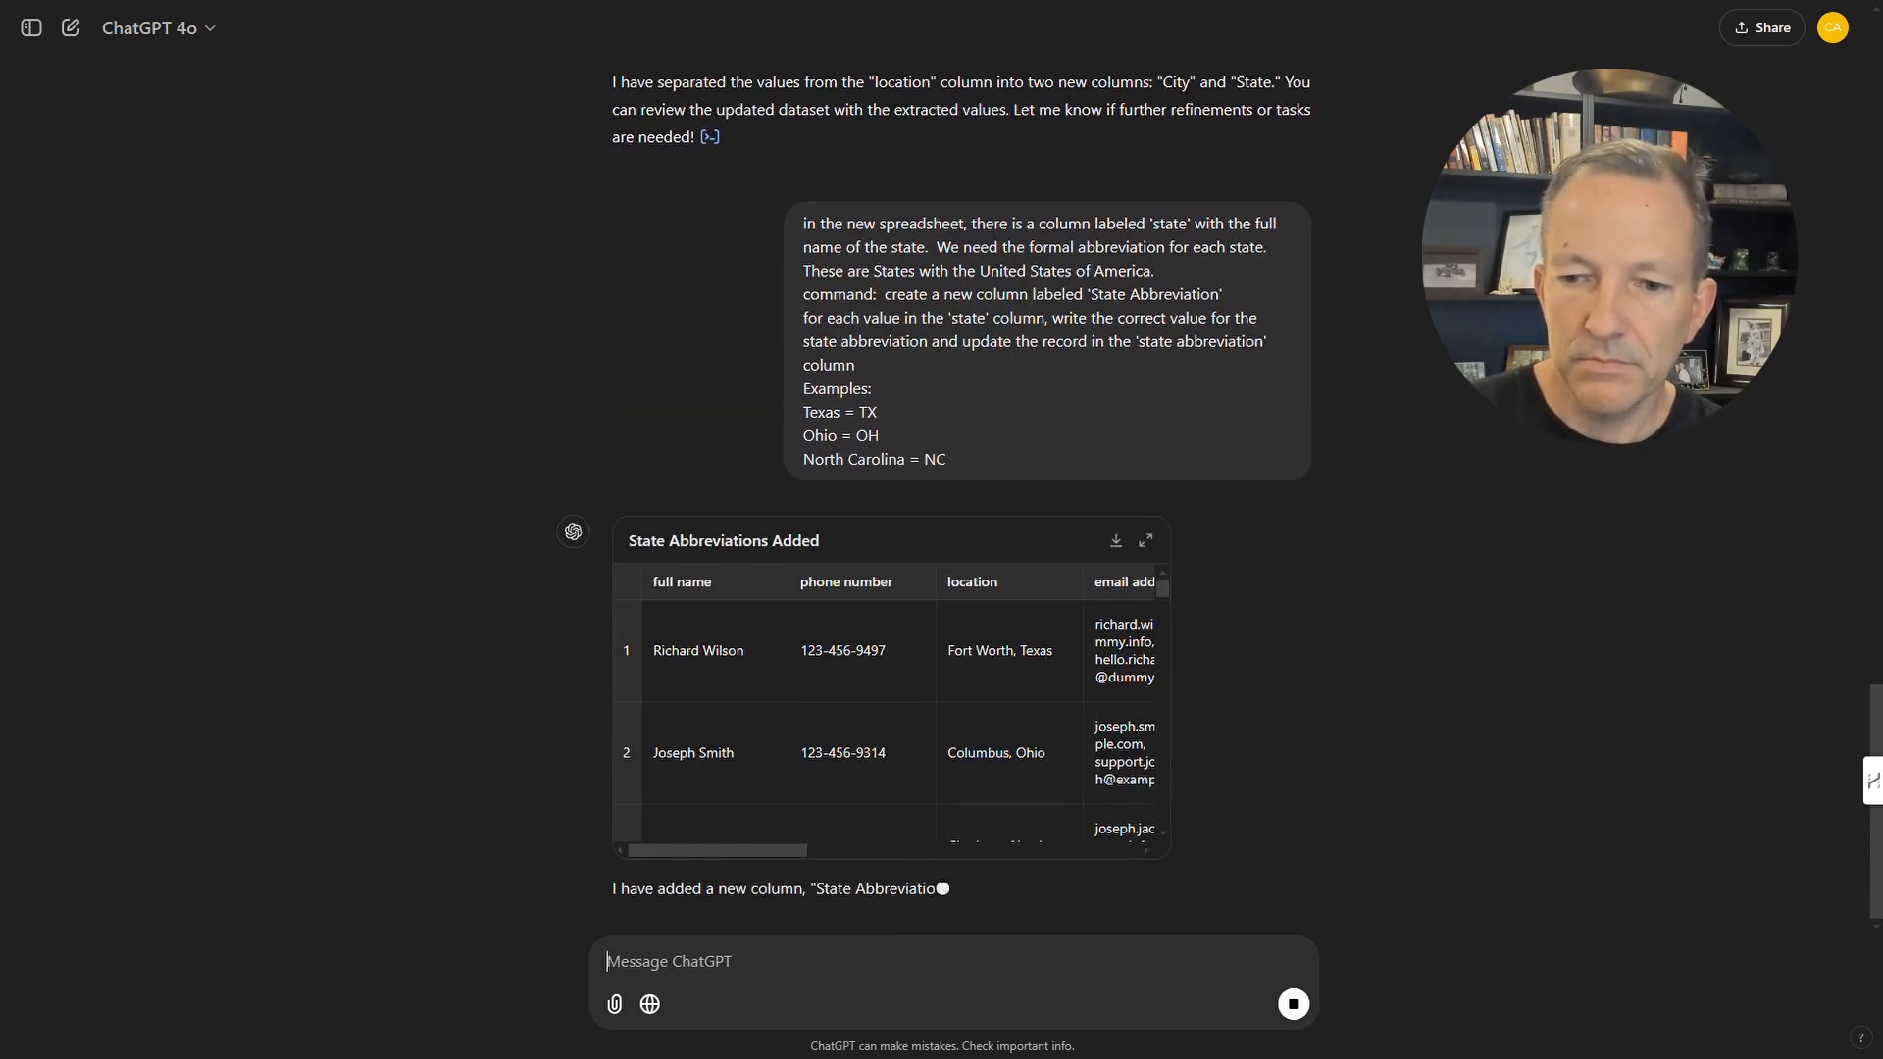
Check the State Abbreviation column against the state names throughout the State Abbreviations Added table.
scroll(711, 675, down, 1)
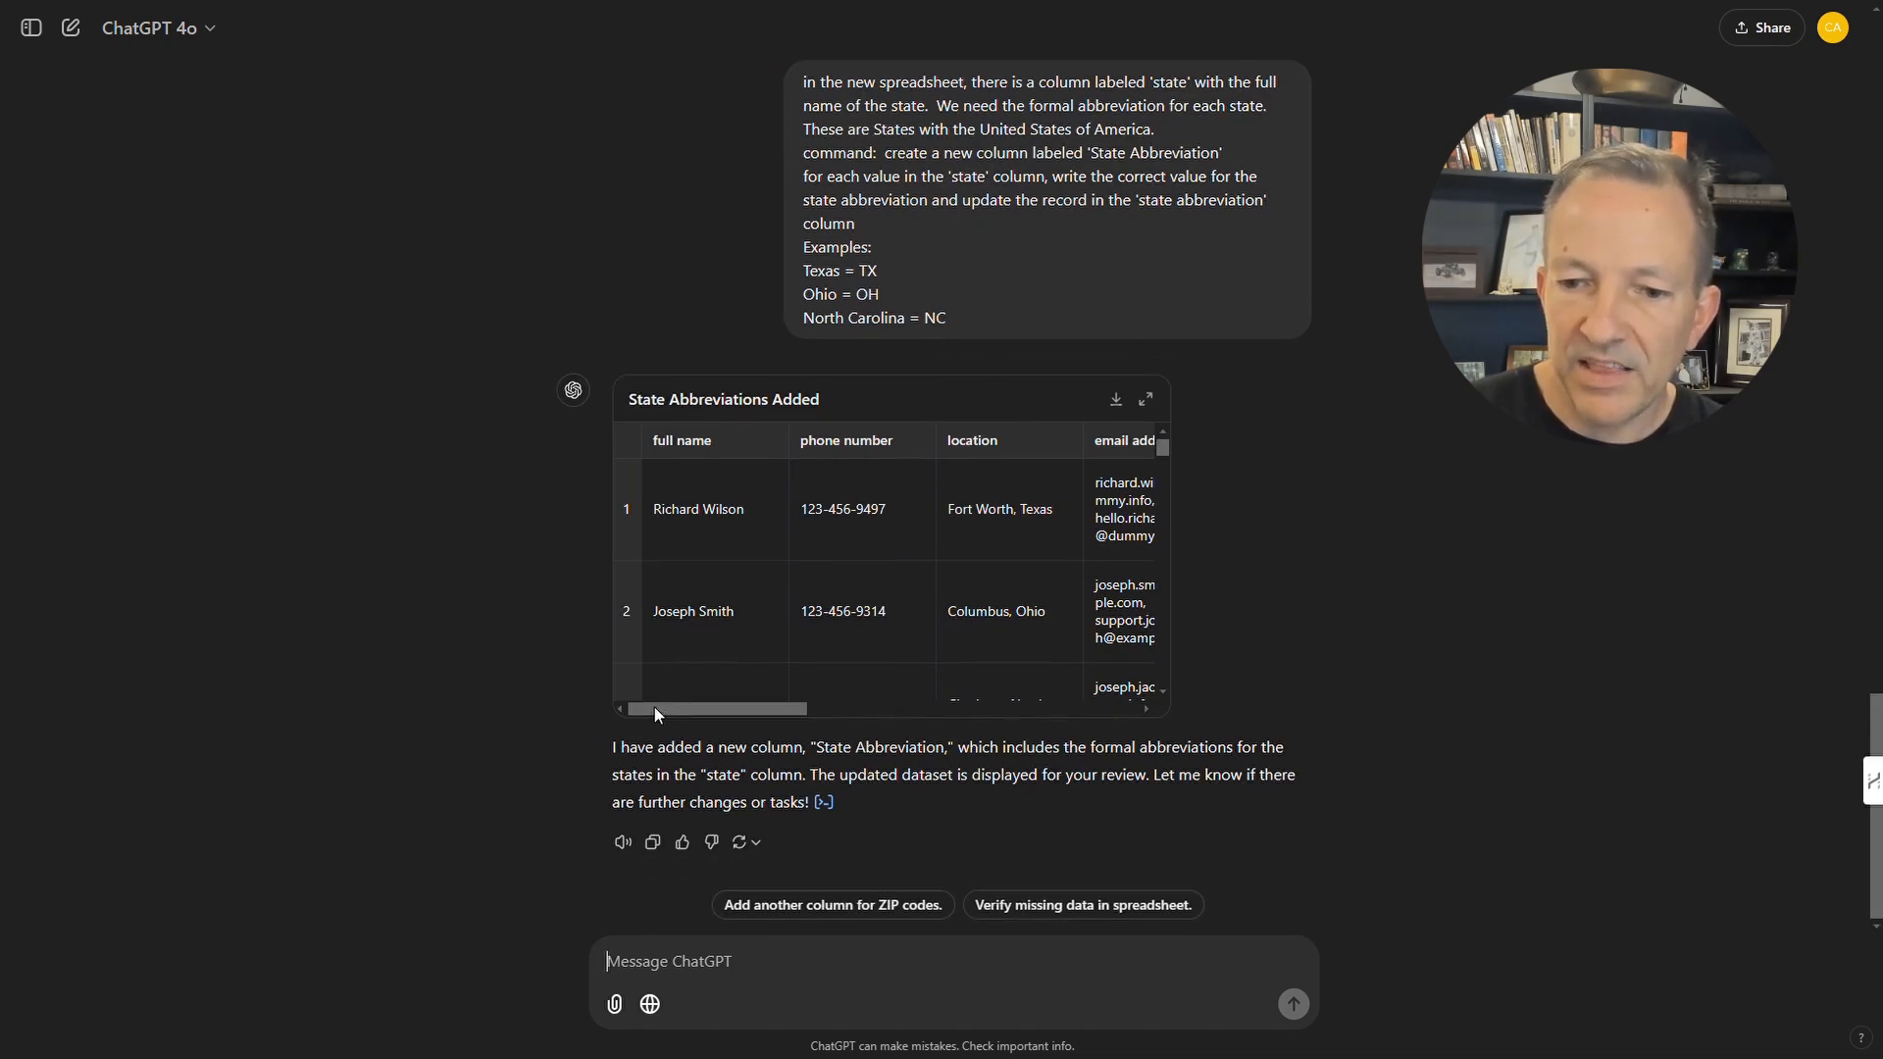
drag(655, 709, 1009, 710)
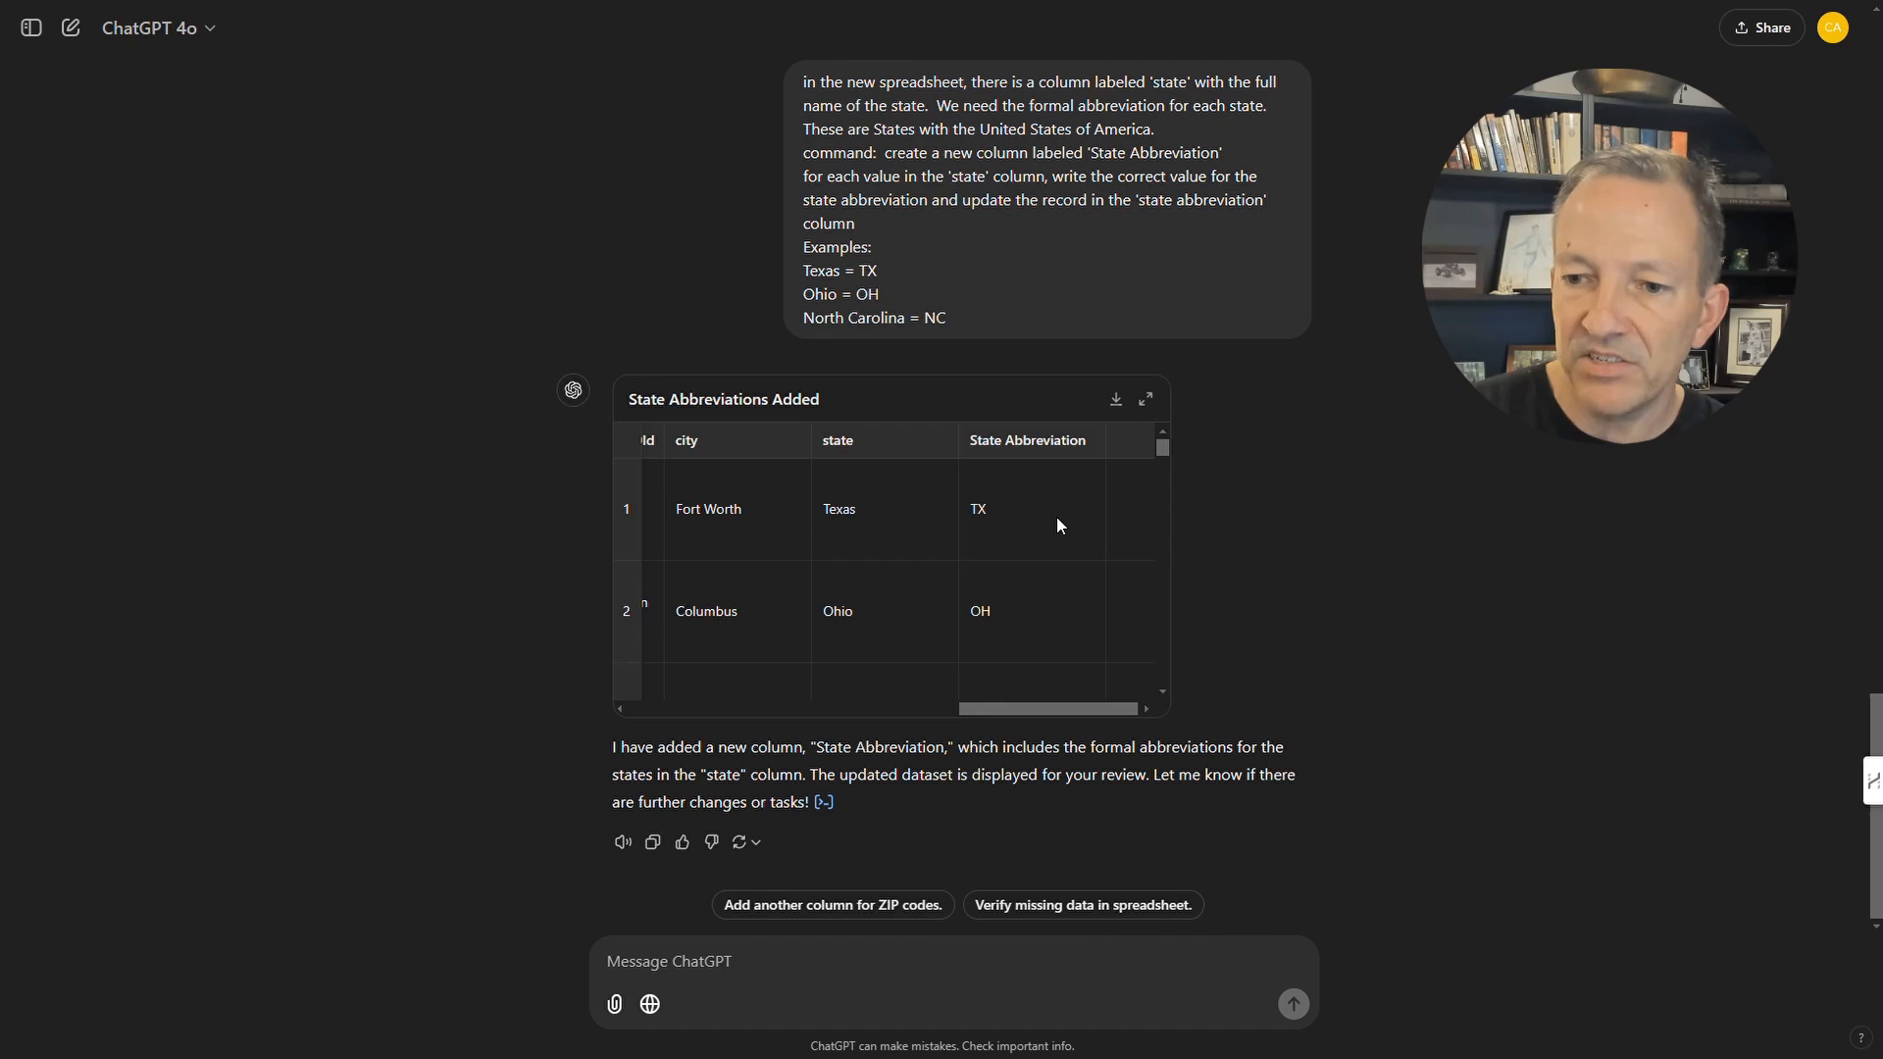
scroll(1016, 546, down, 5)
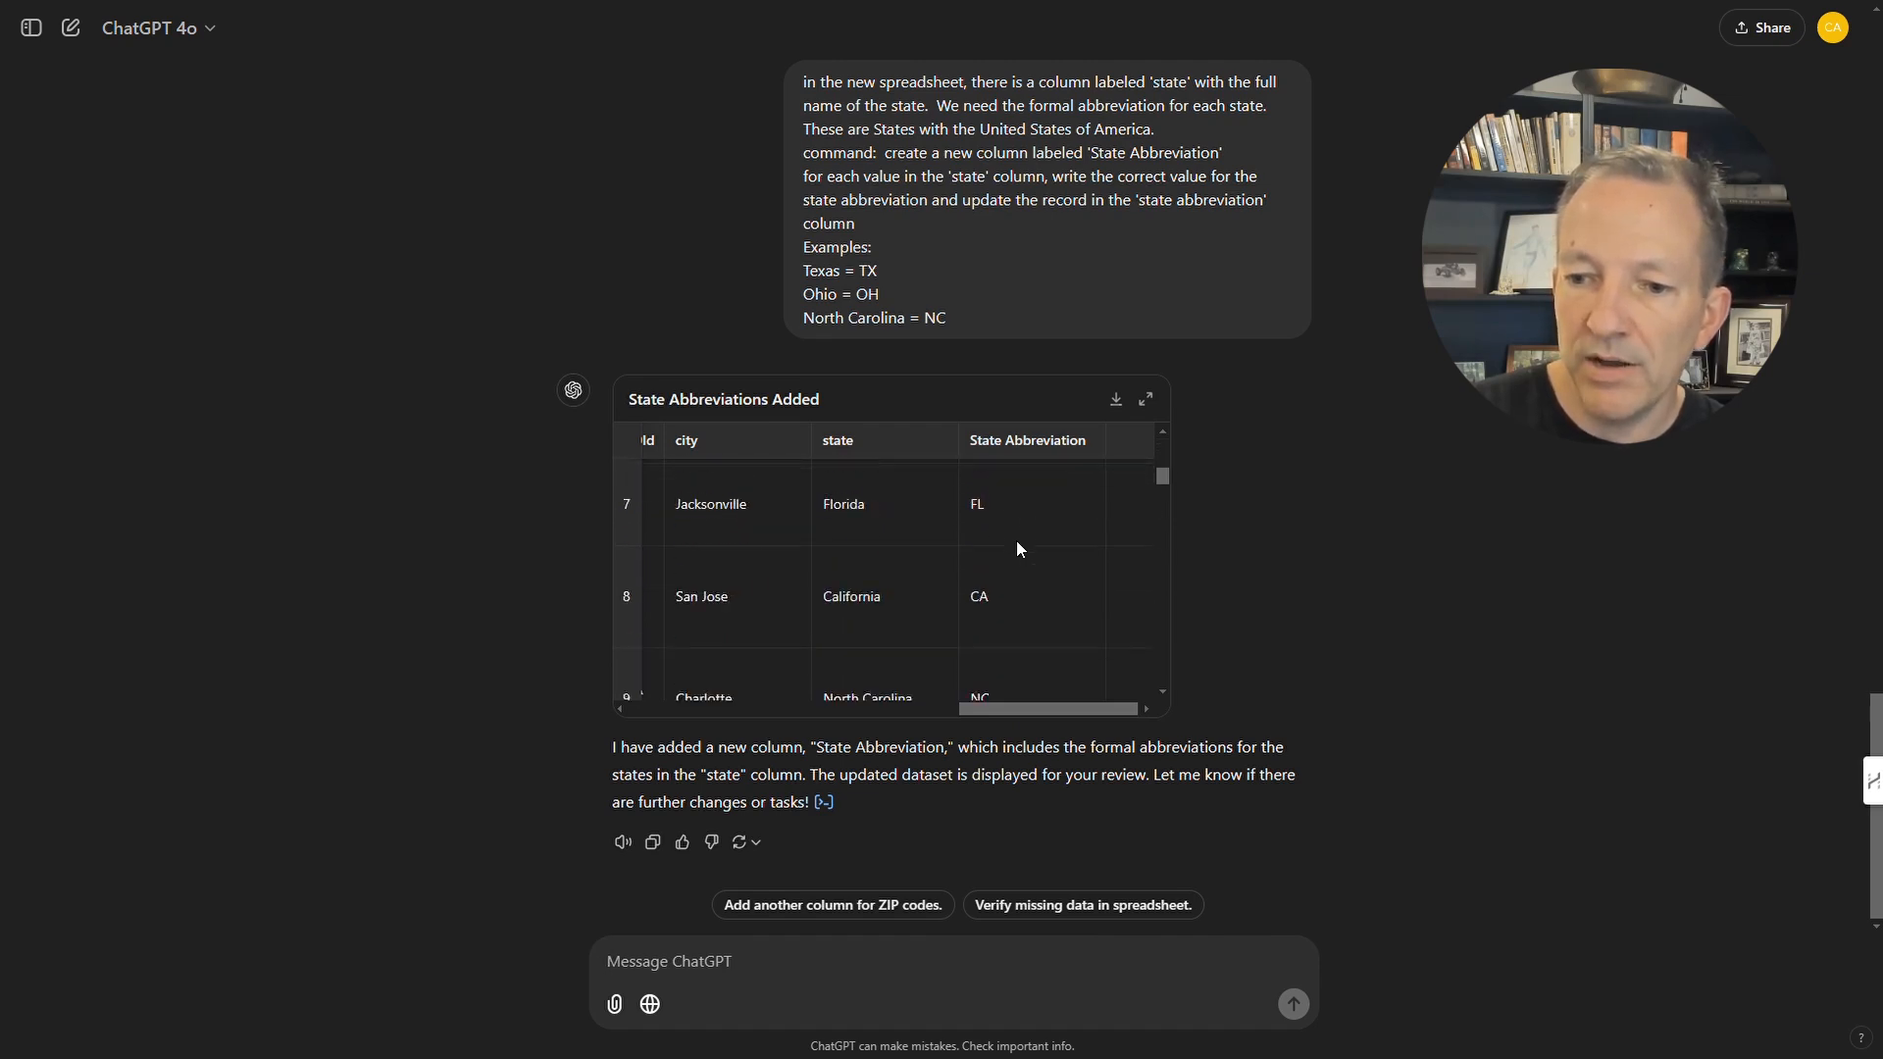
scroll(1017, 546, down, 8)
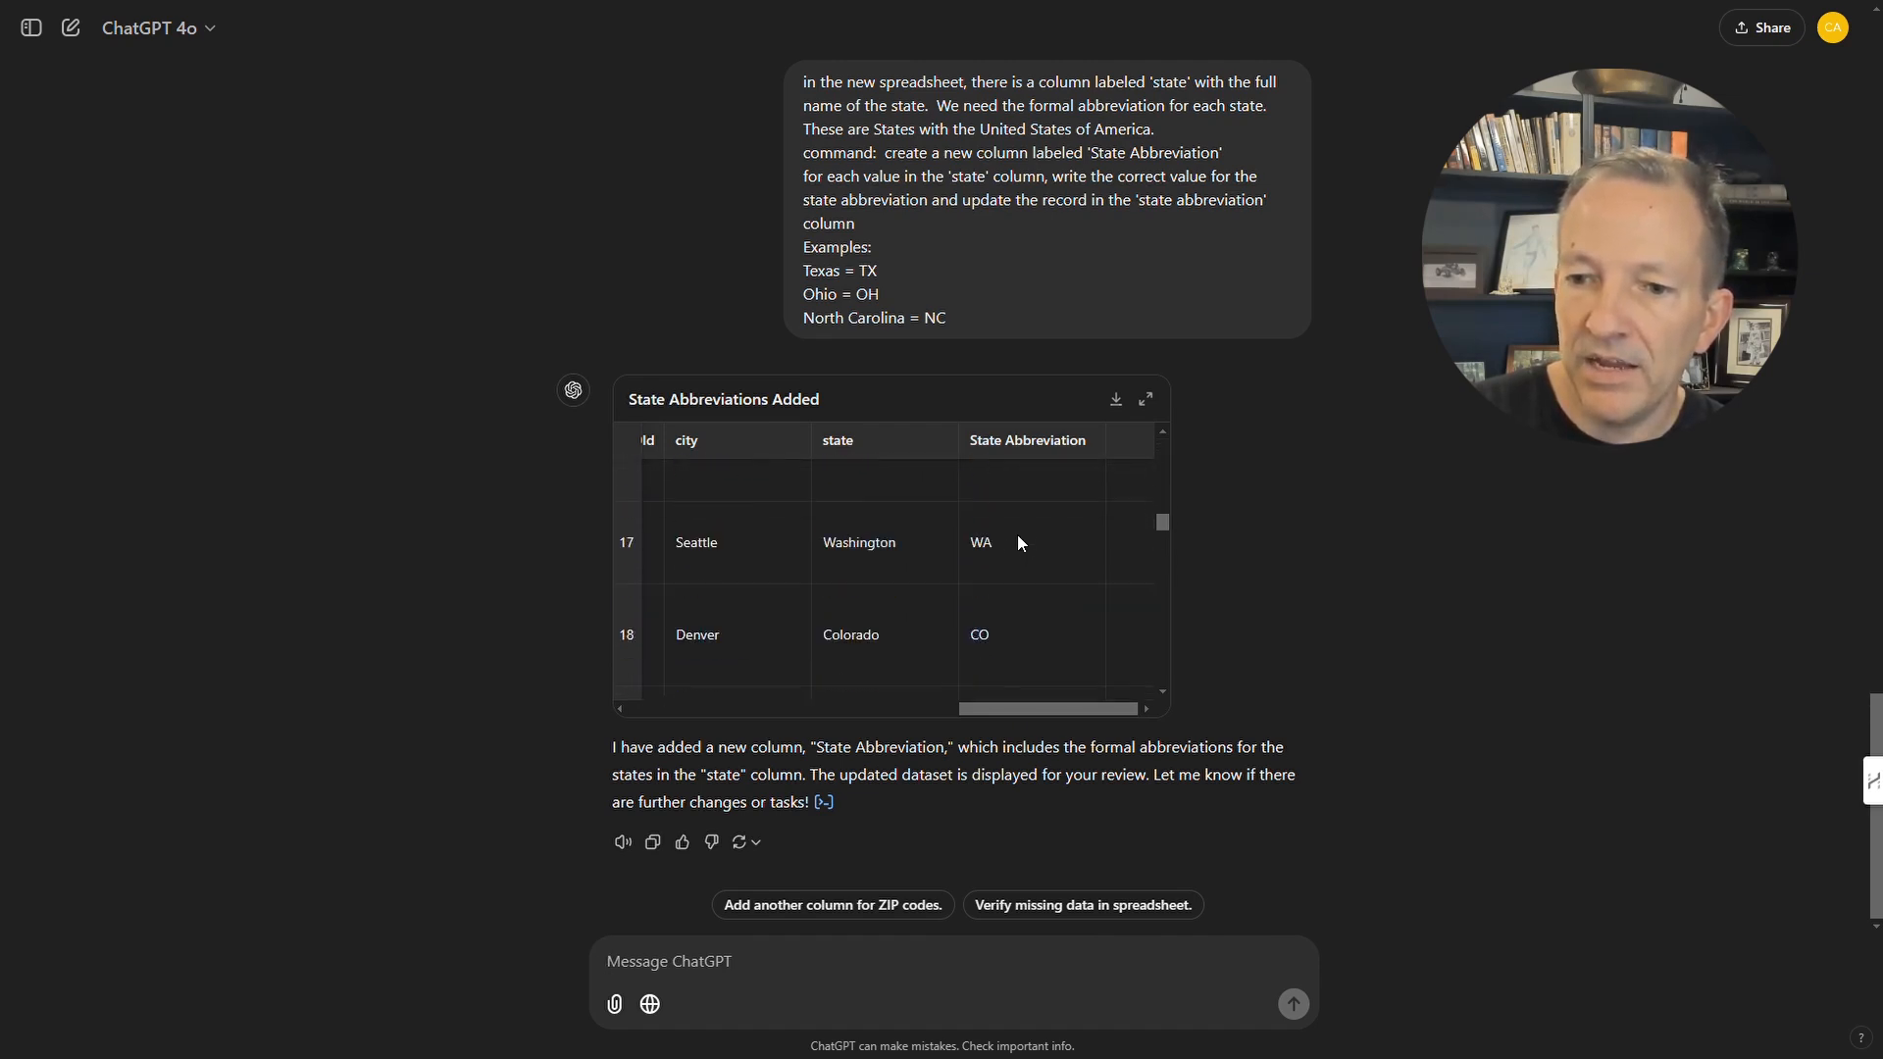
scroll(1018, 535, down, 15)
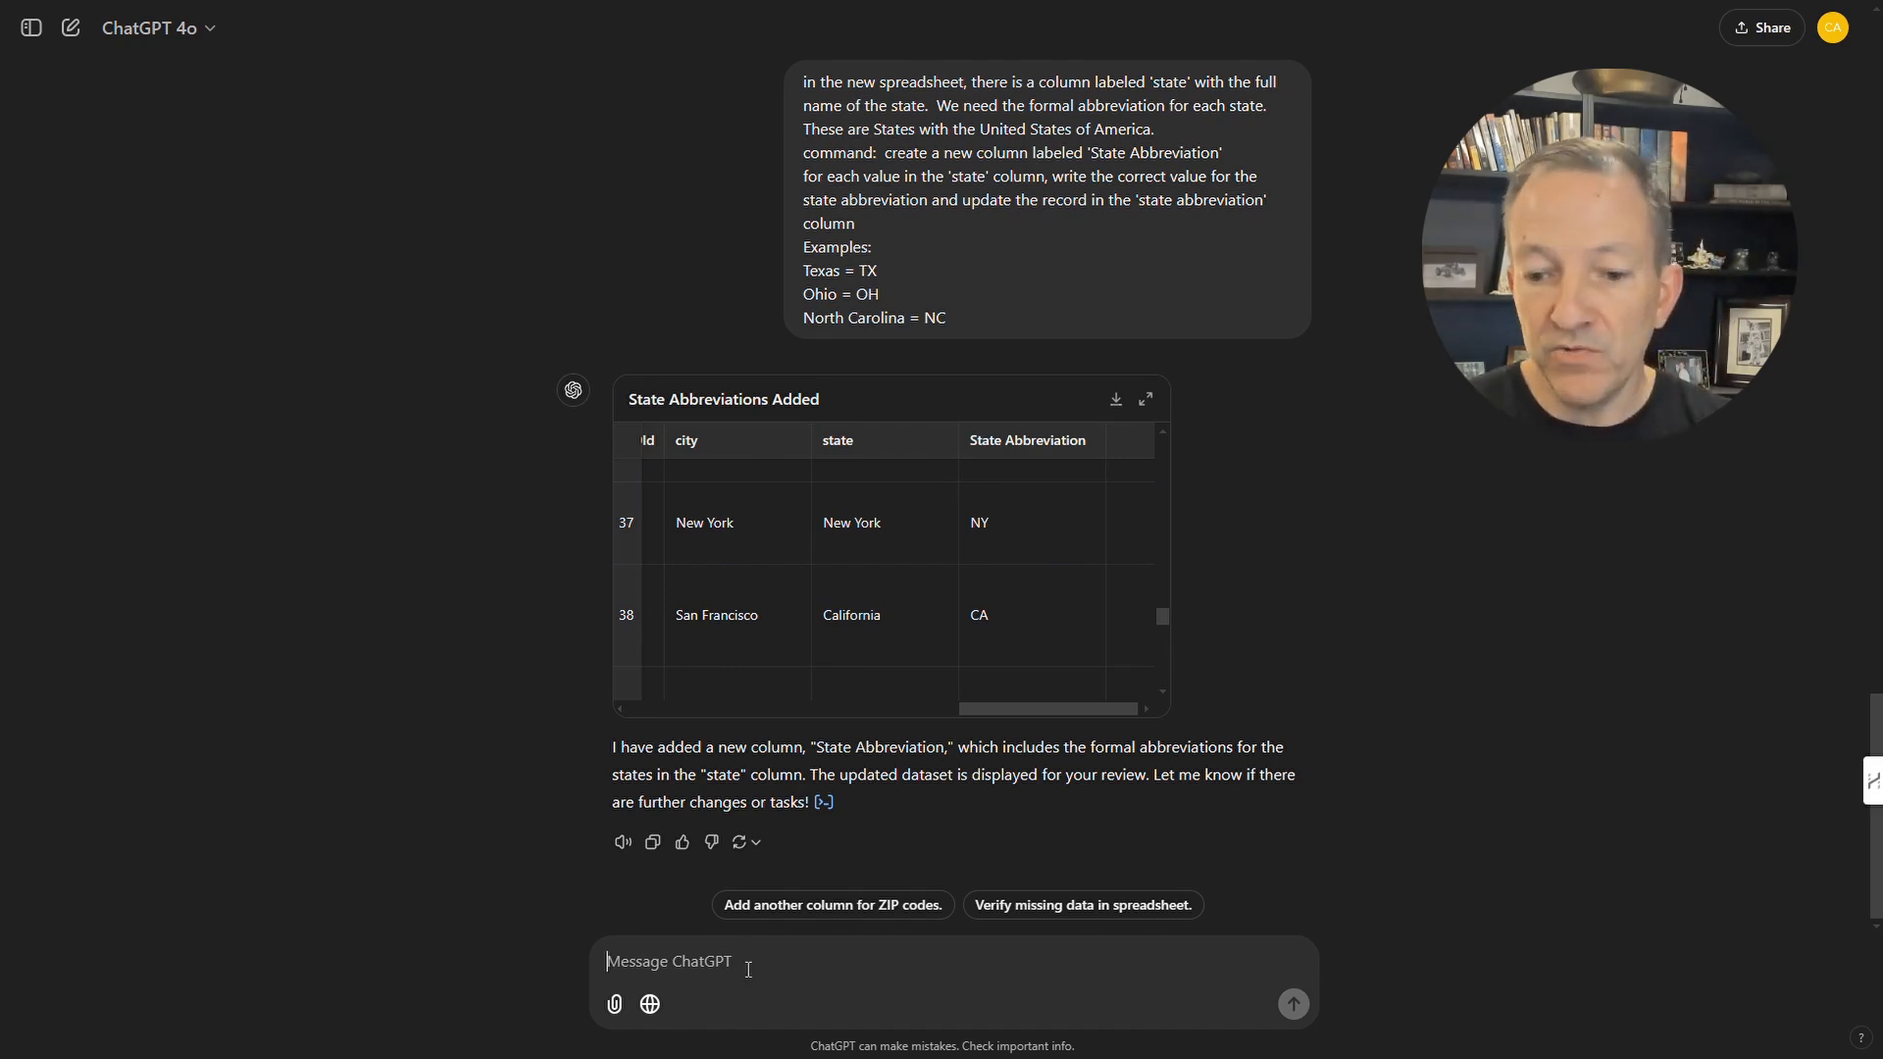
Send a prompt to split 'email address' into Email Address 1, 2 and 3 columns, correcting the second example label to 'Email address 2'.
key(ctrl+v)
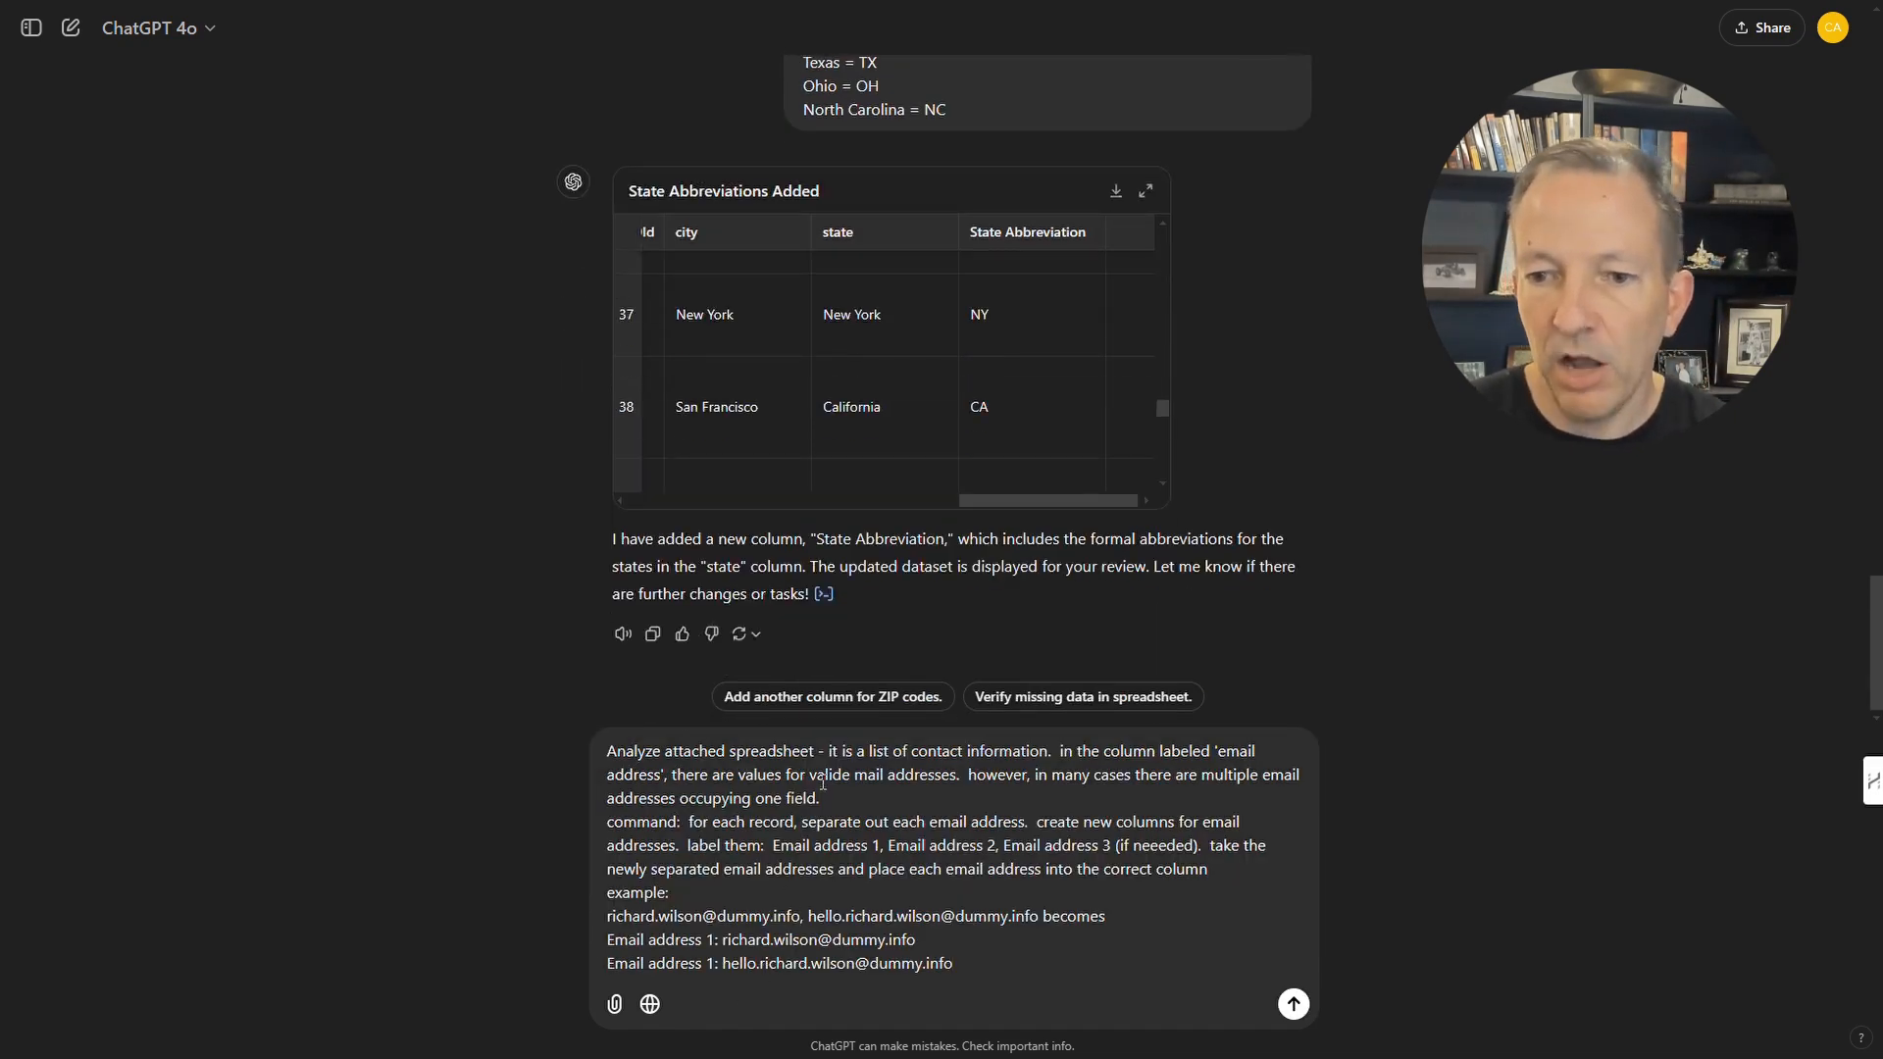
drag(1025, 498, 785, 497)
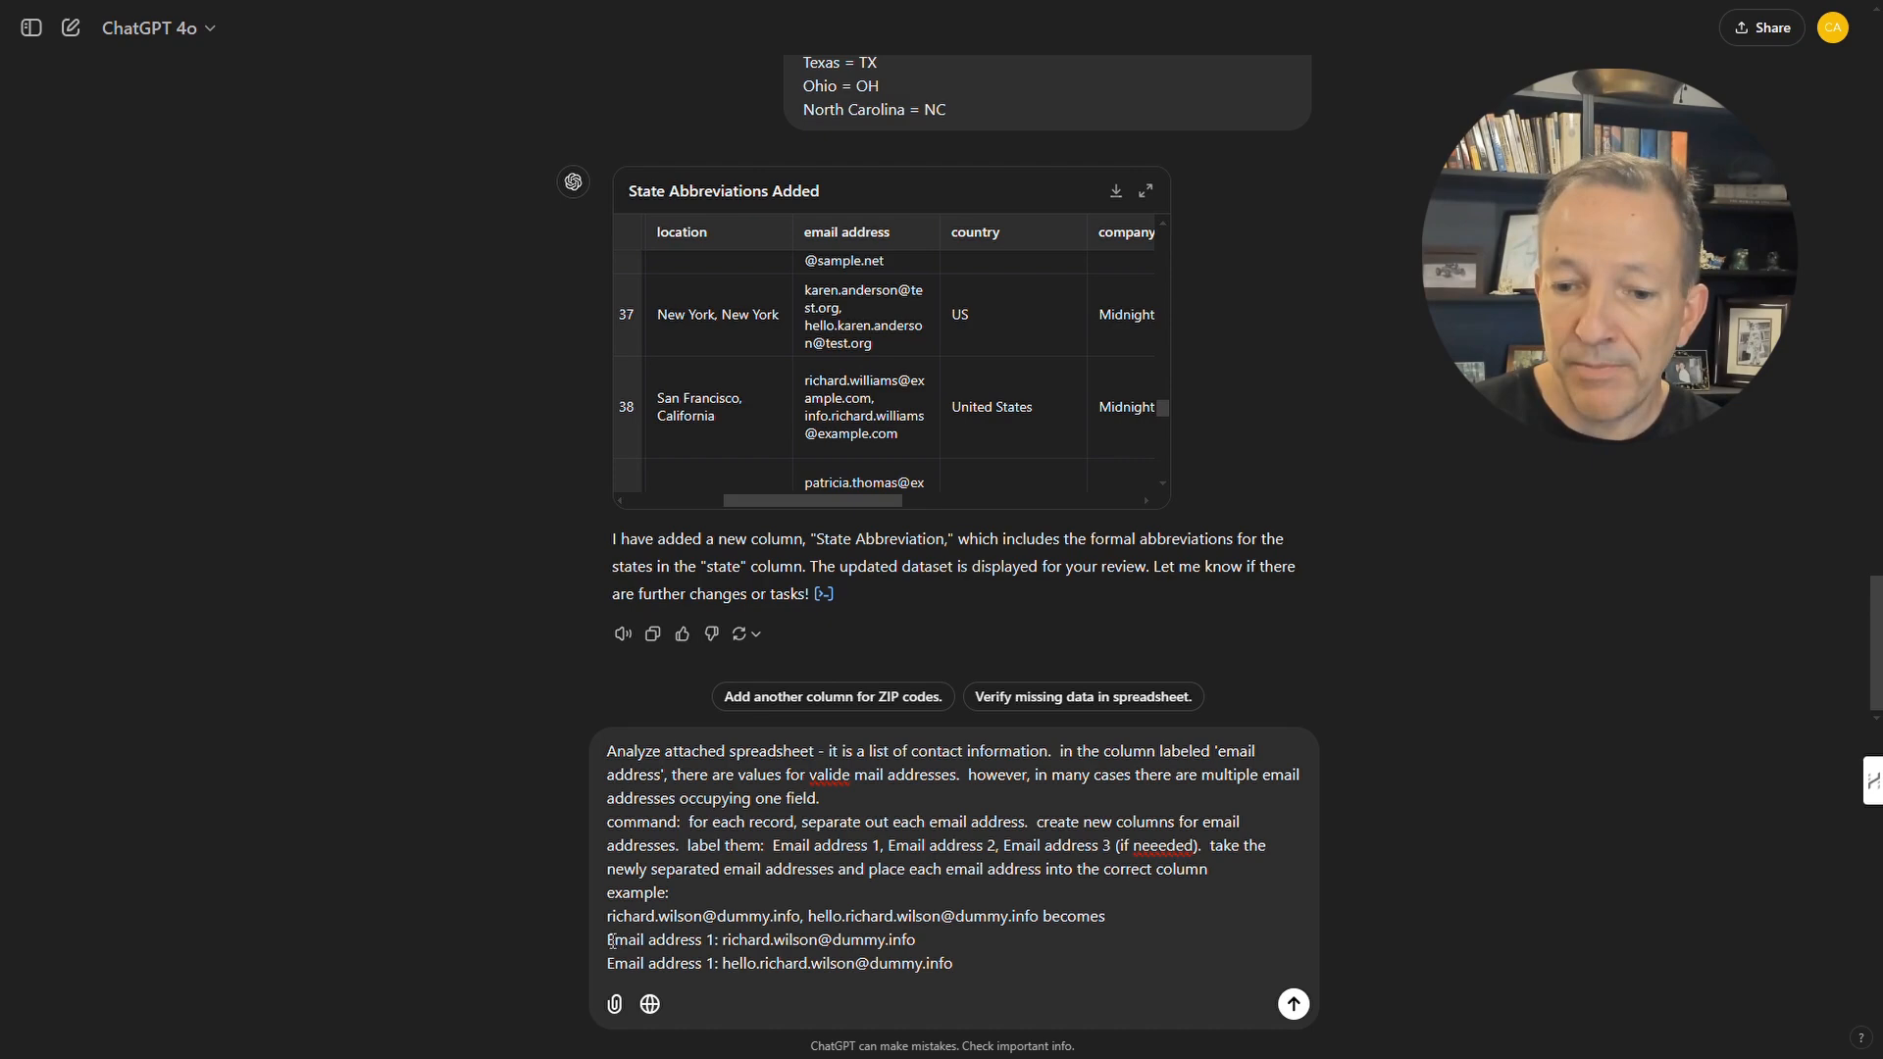
drag(611, 944, 722, 940)
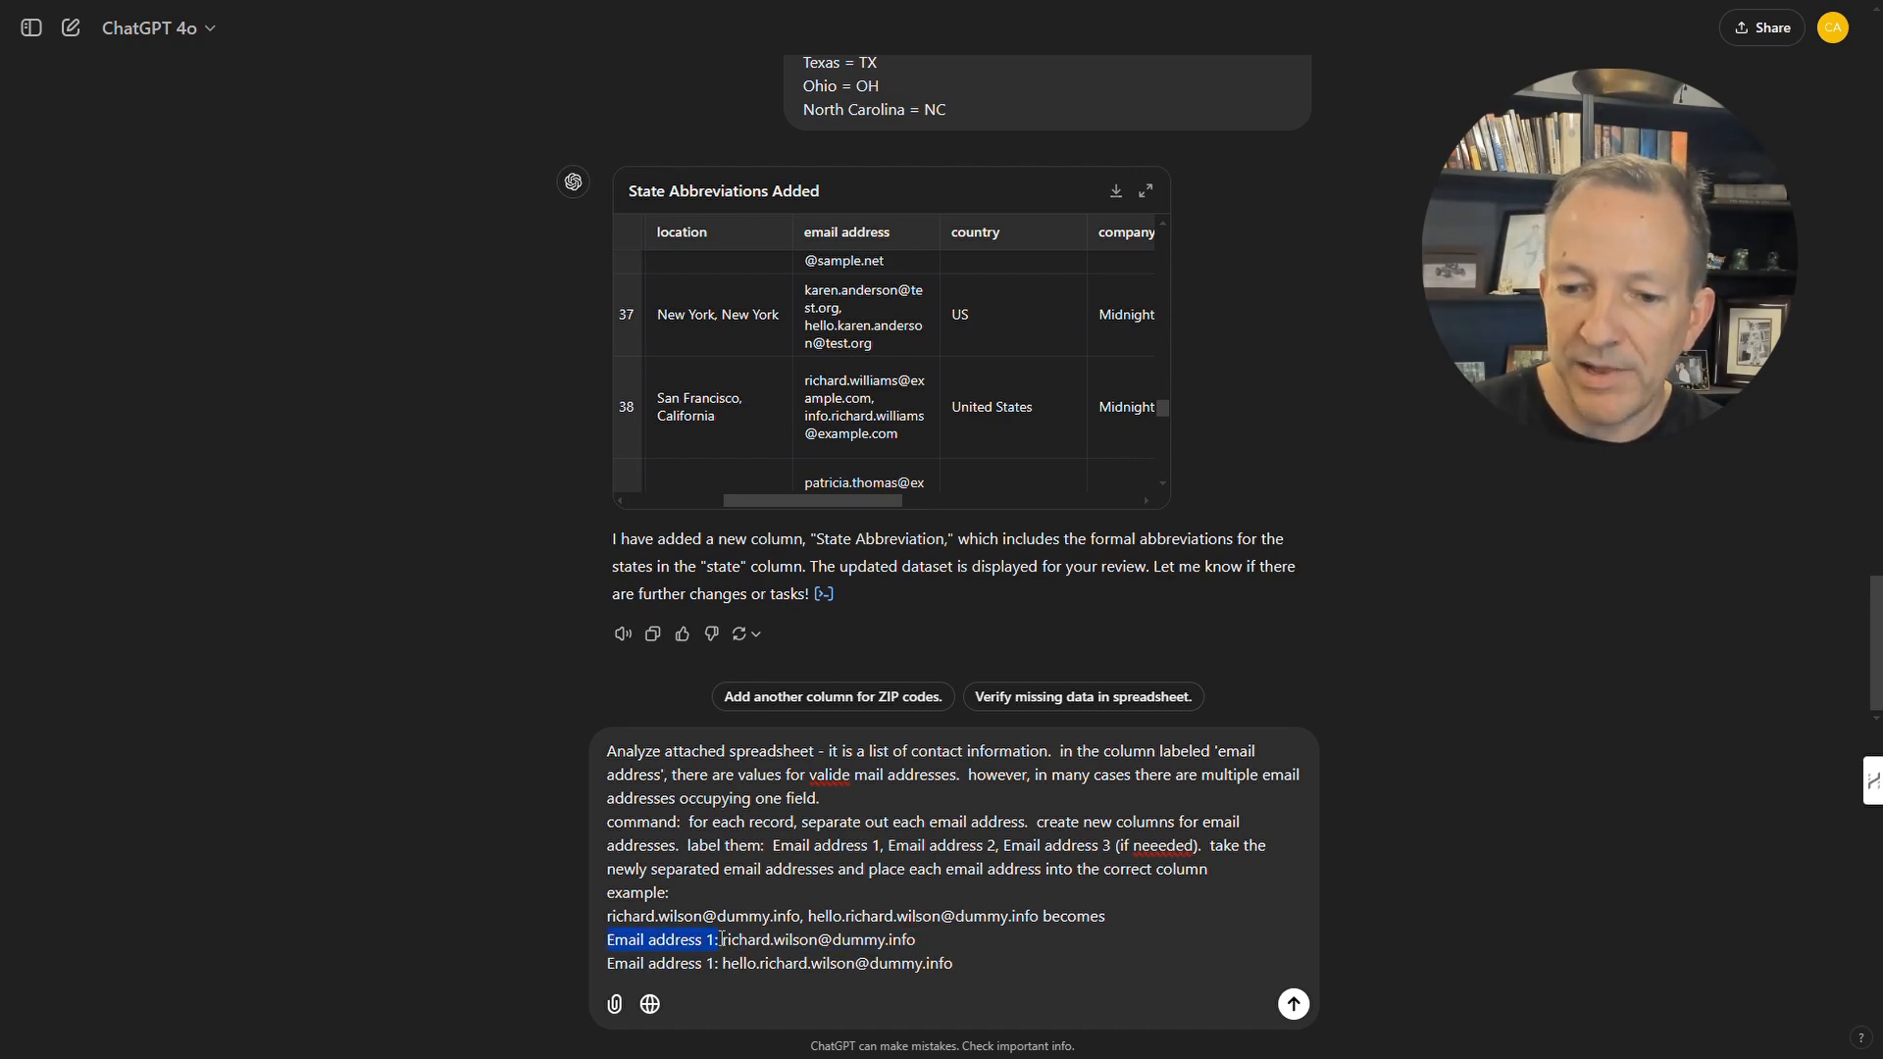
click(714, 964)
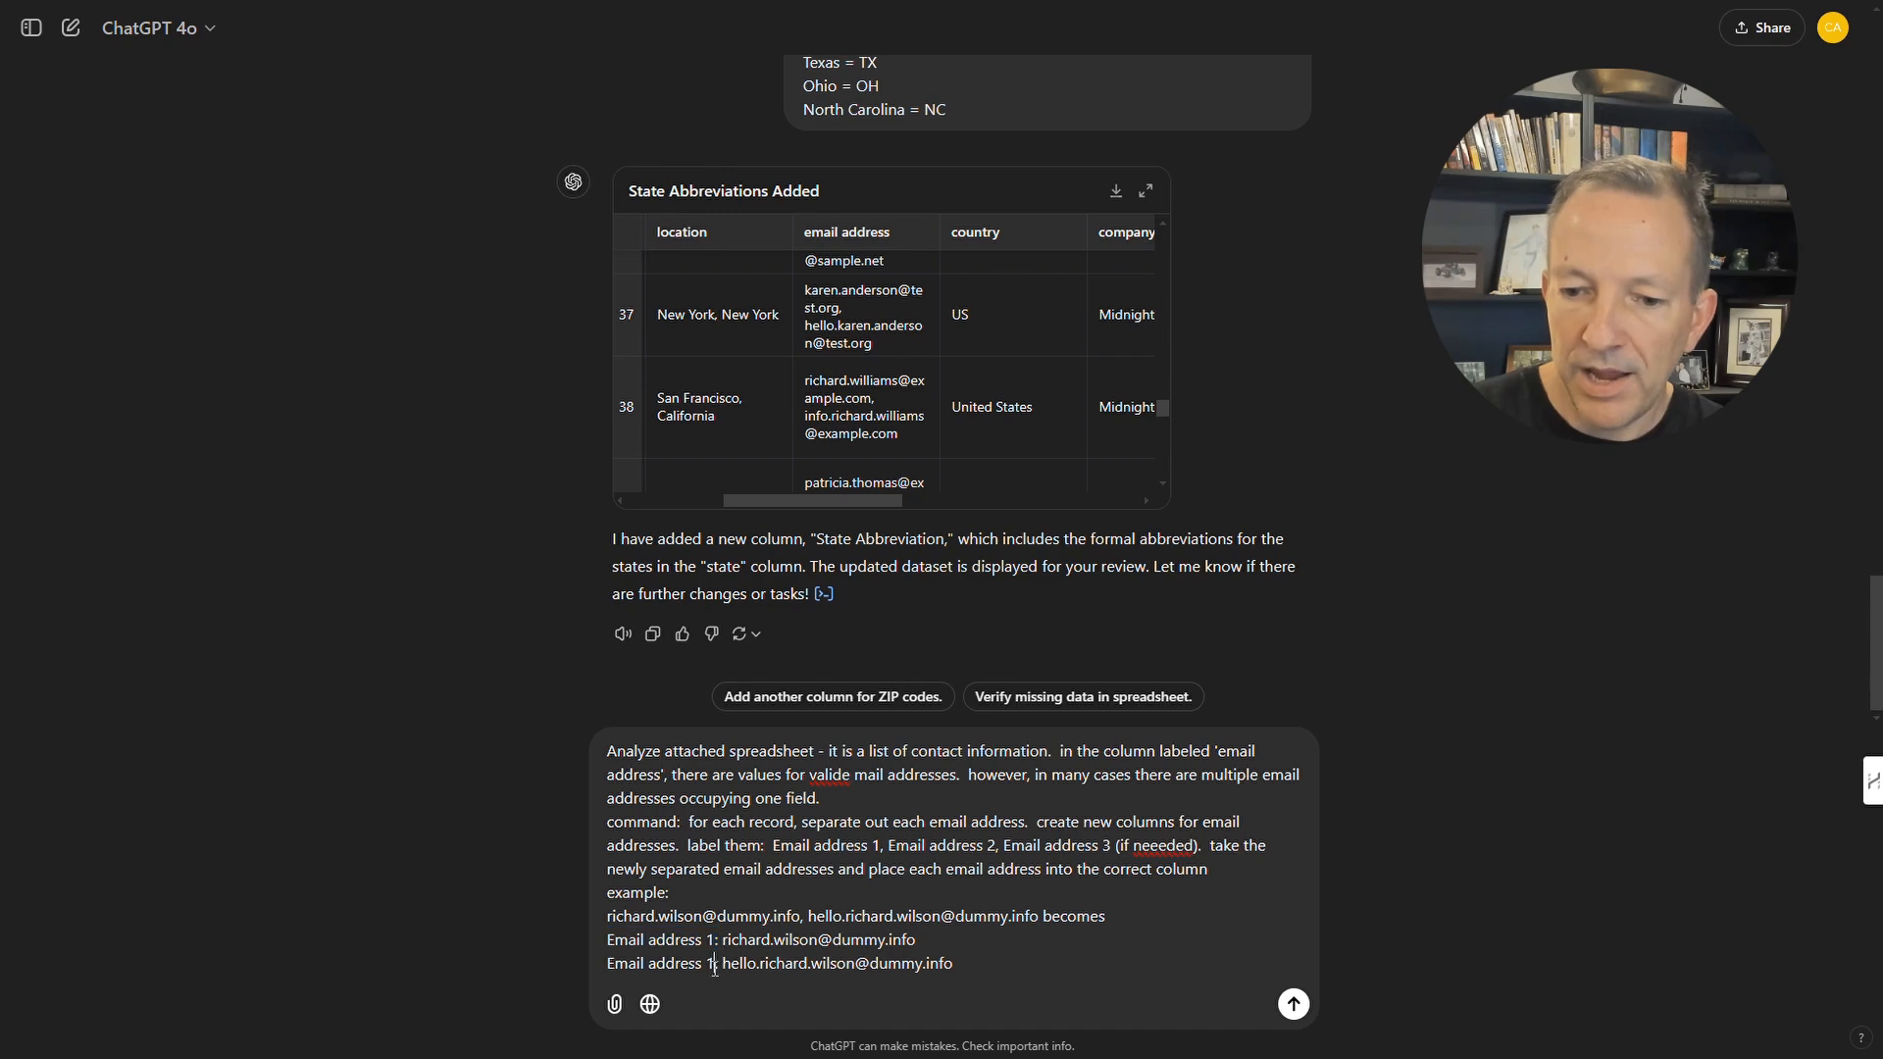
double_click(713, 964)
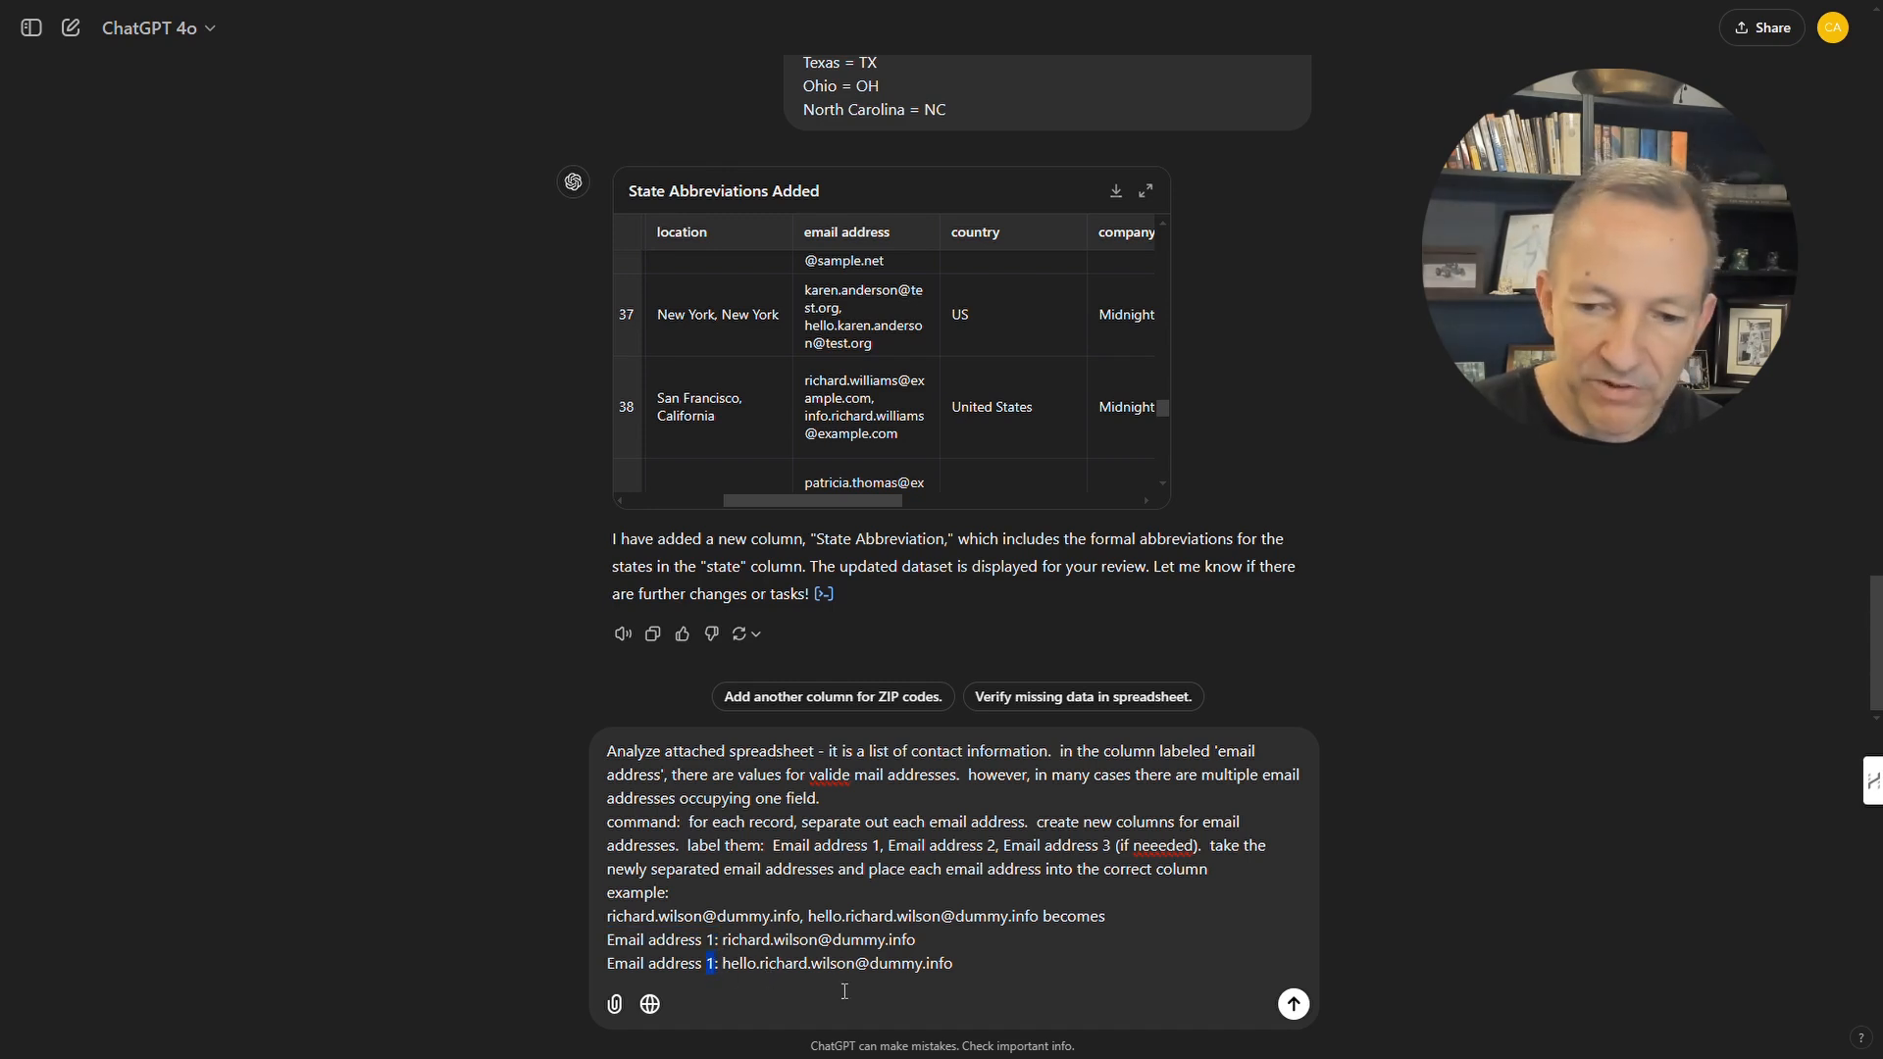
text(2)
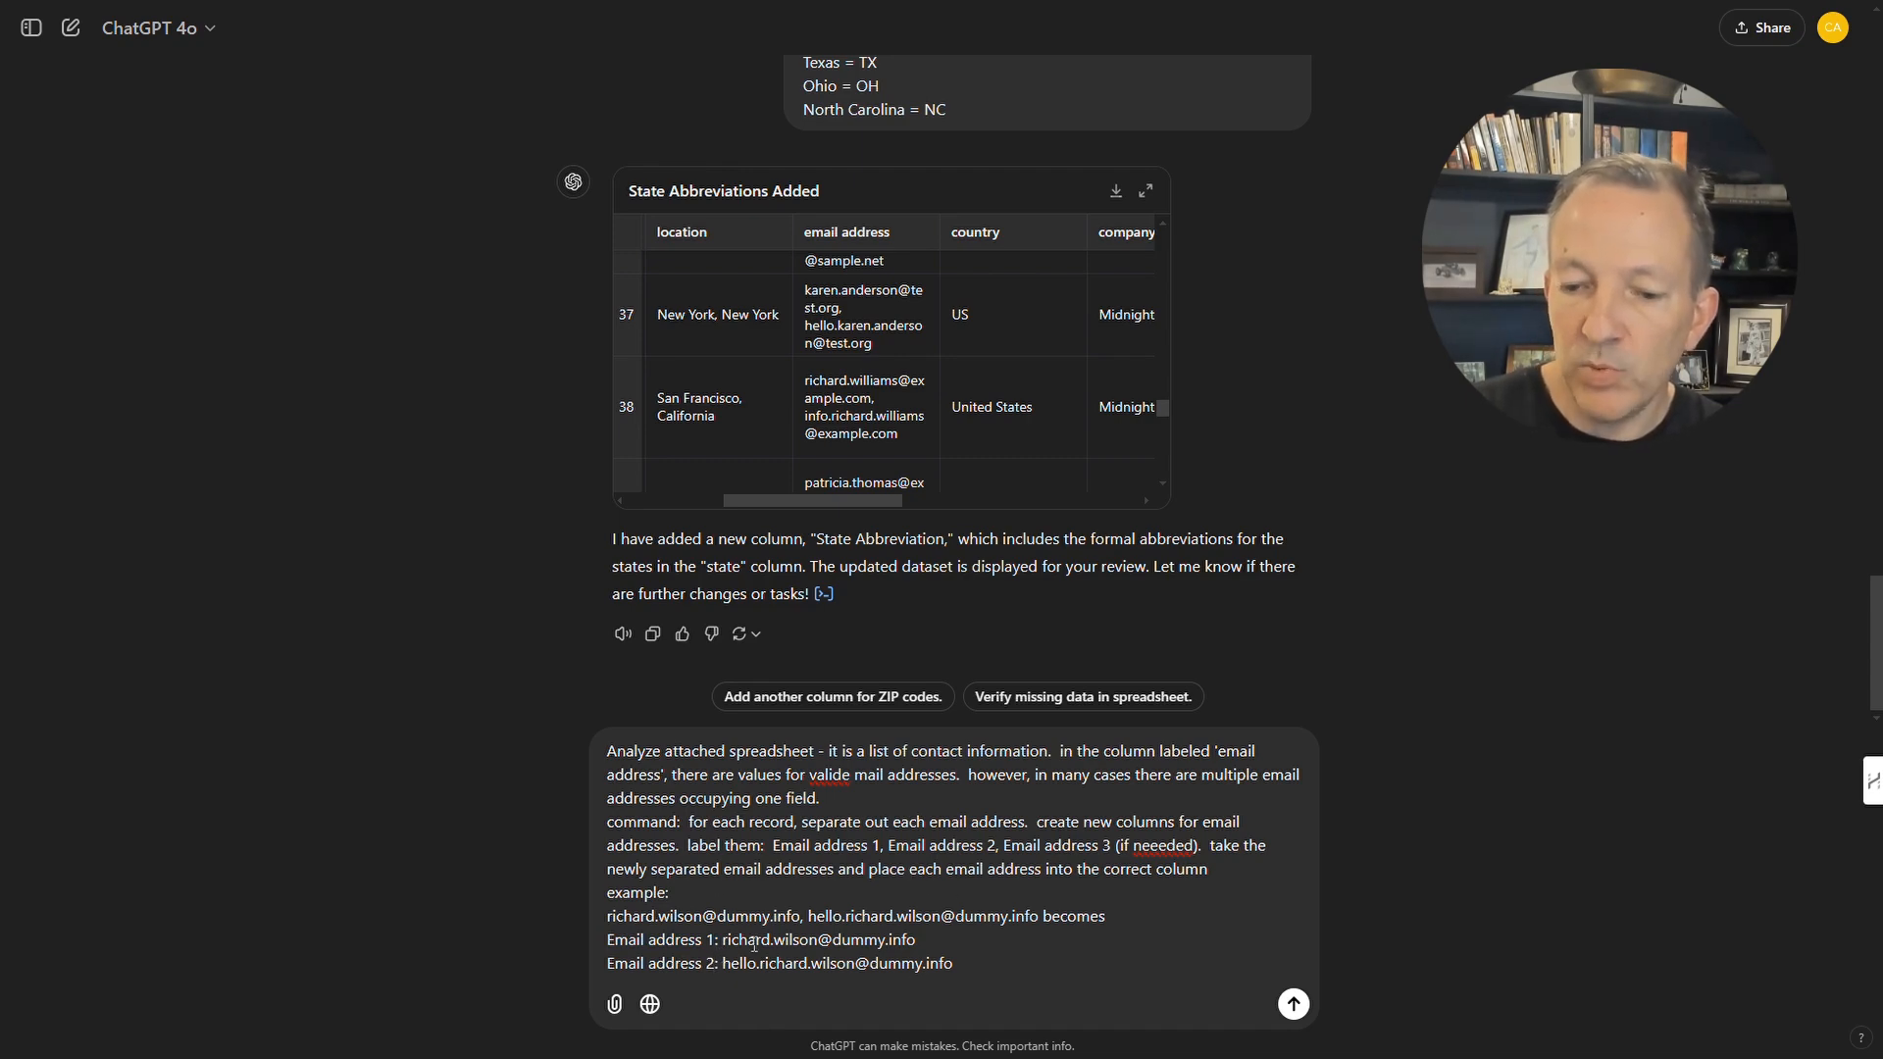
click(1291, 1001)
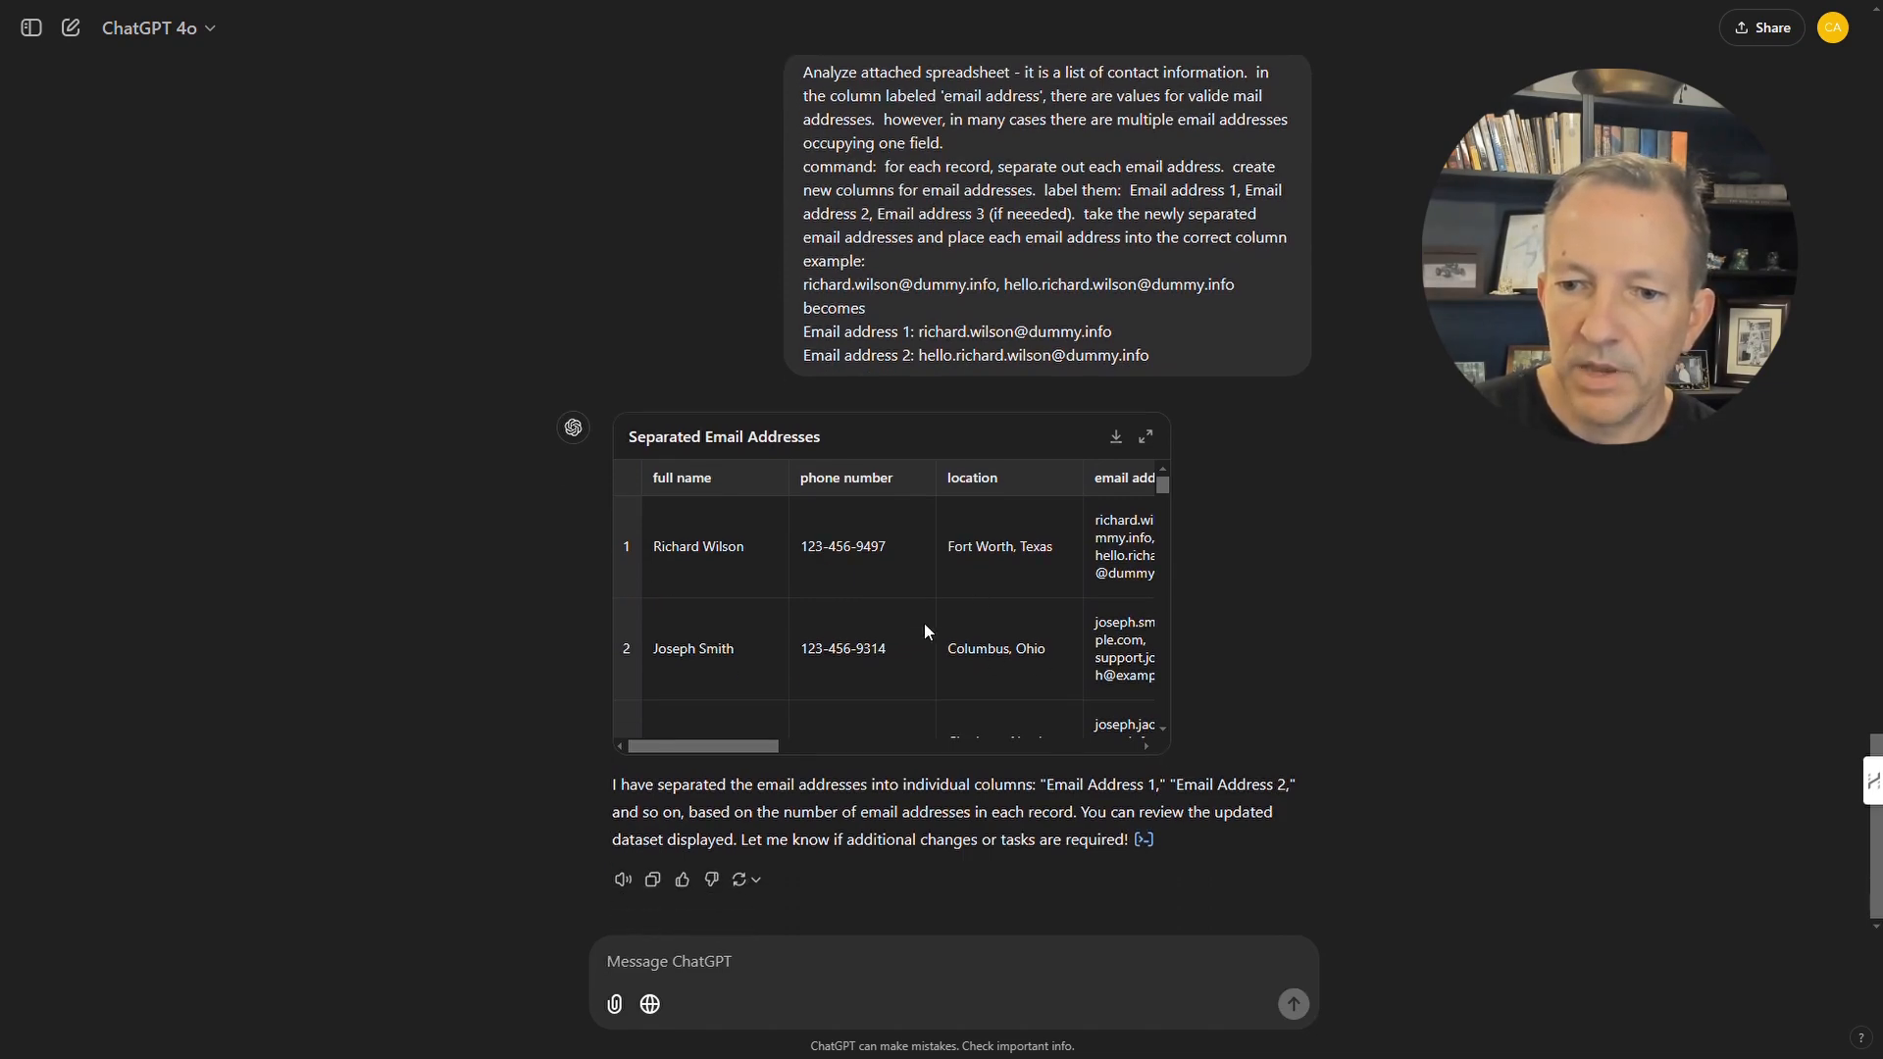
Check the Email Address 1 and Email Address 2 columns throughout the Separated Email Addresses table.
drag(742, 751, 1103, 751)
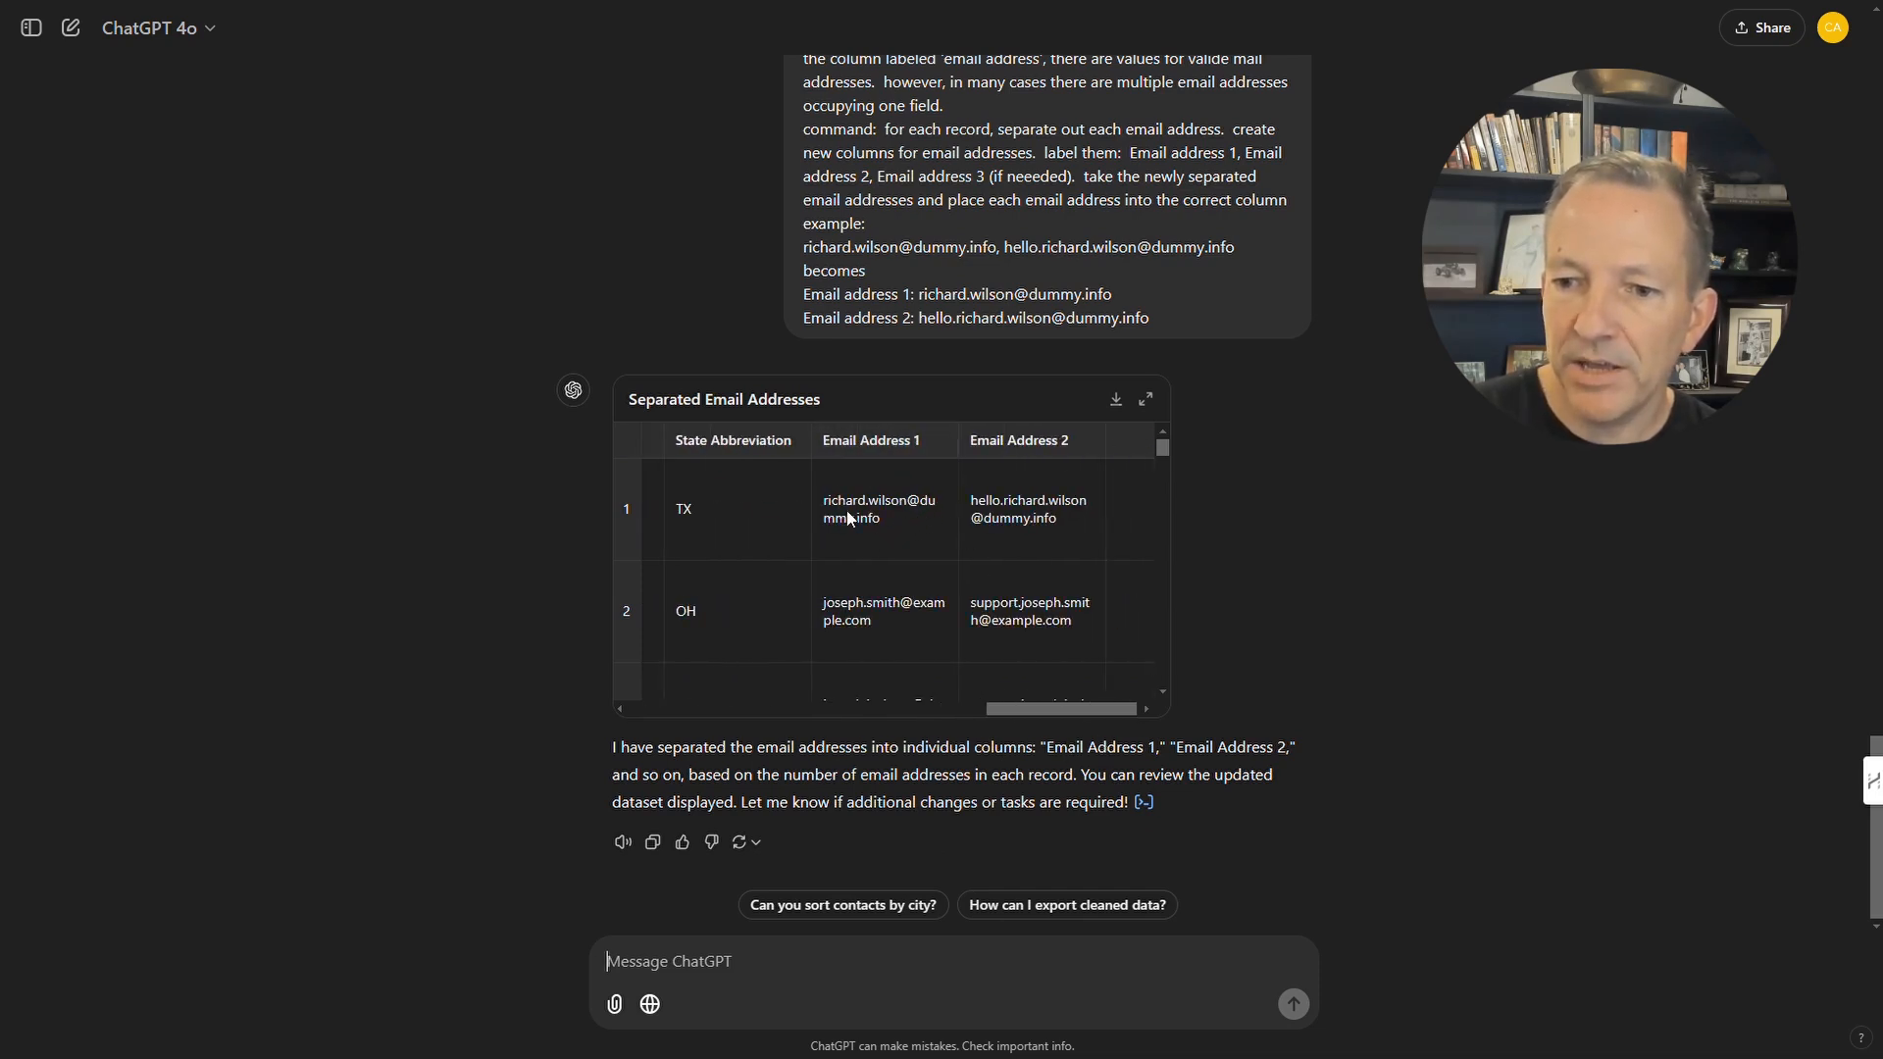
scroll(1034, 594, down, 2)
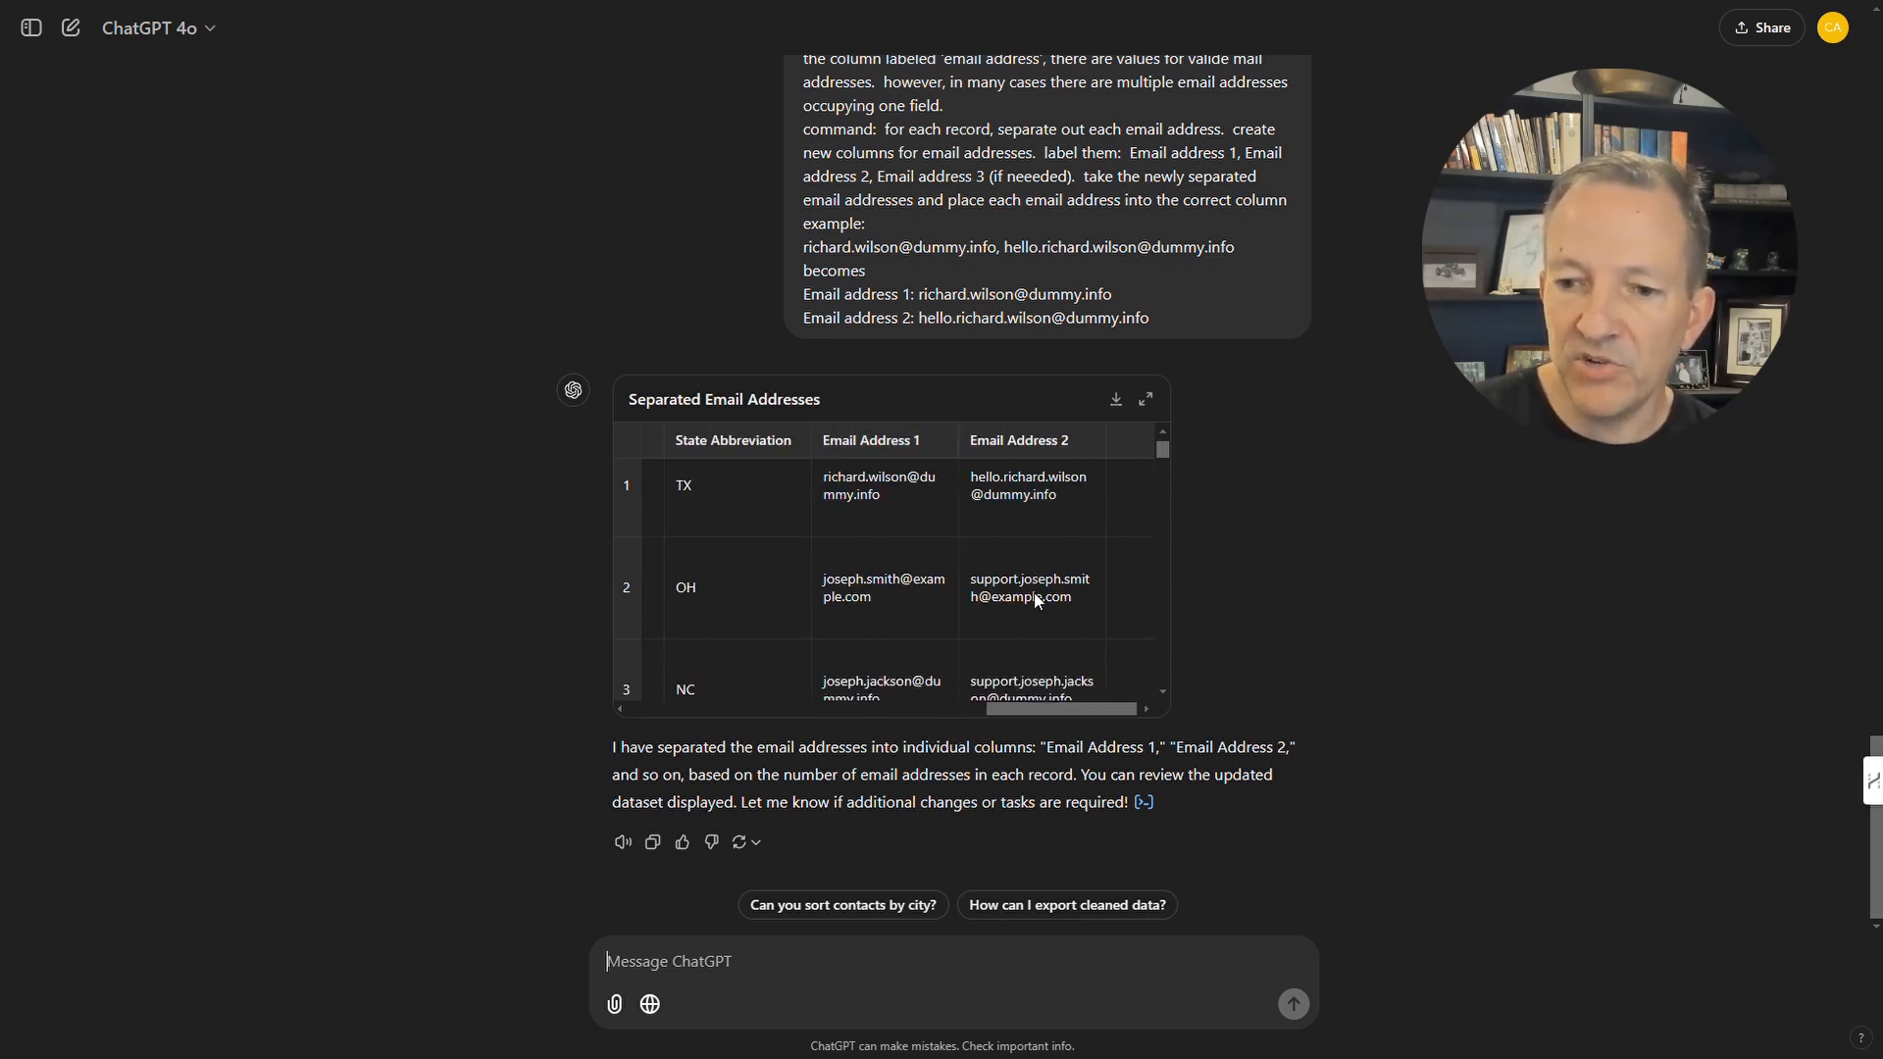
scroll(1035, 595, down, 10)
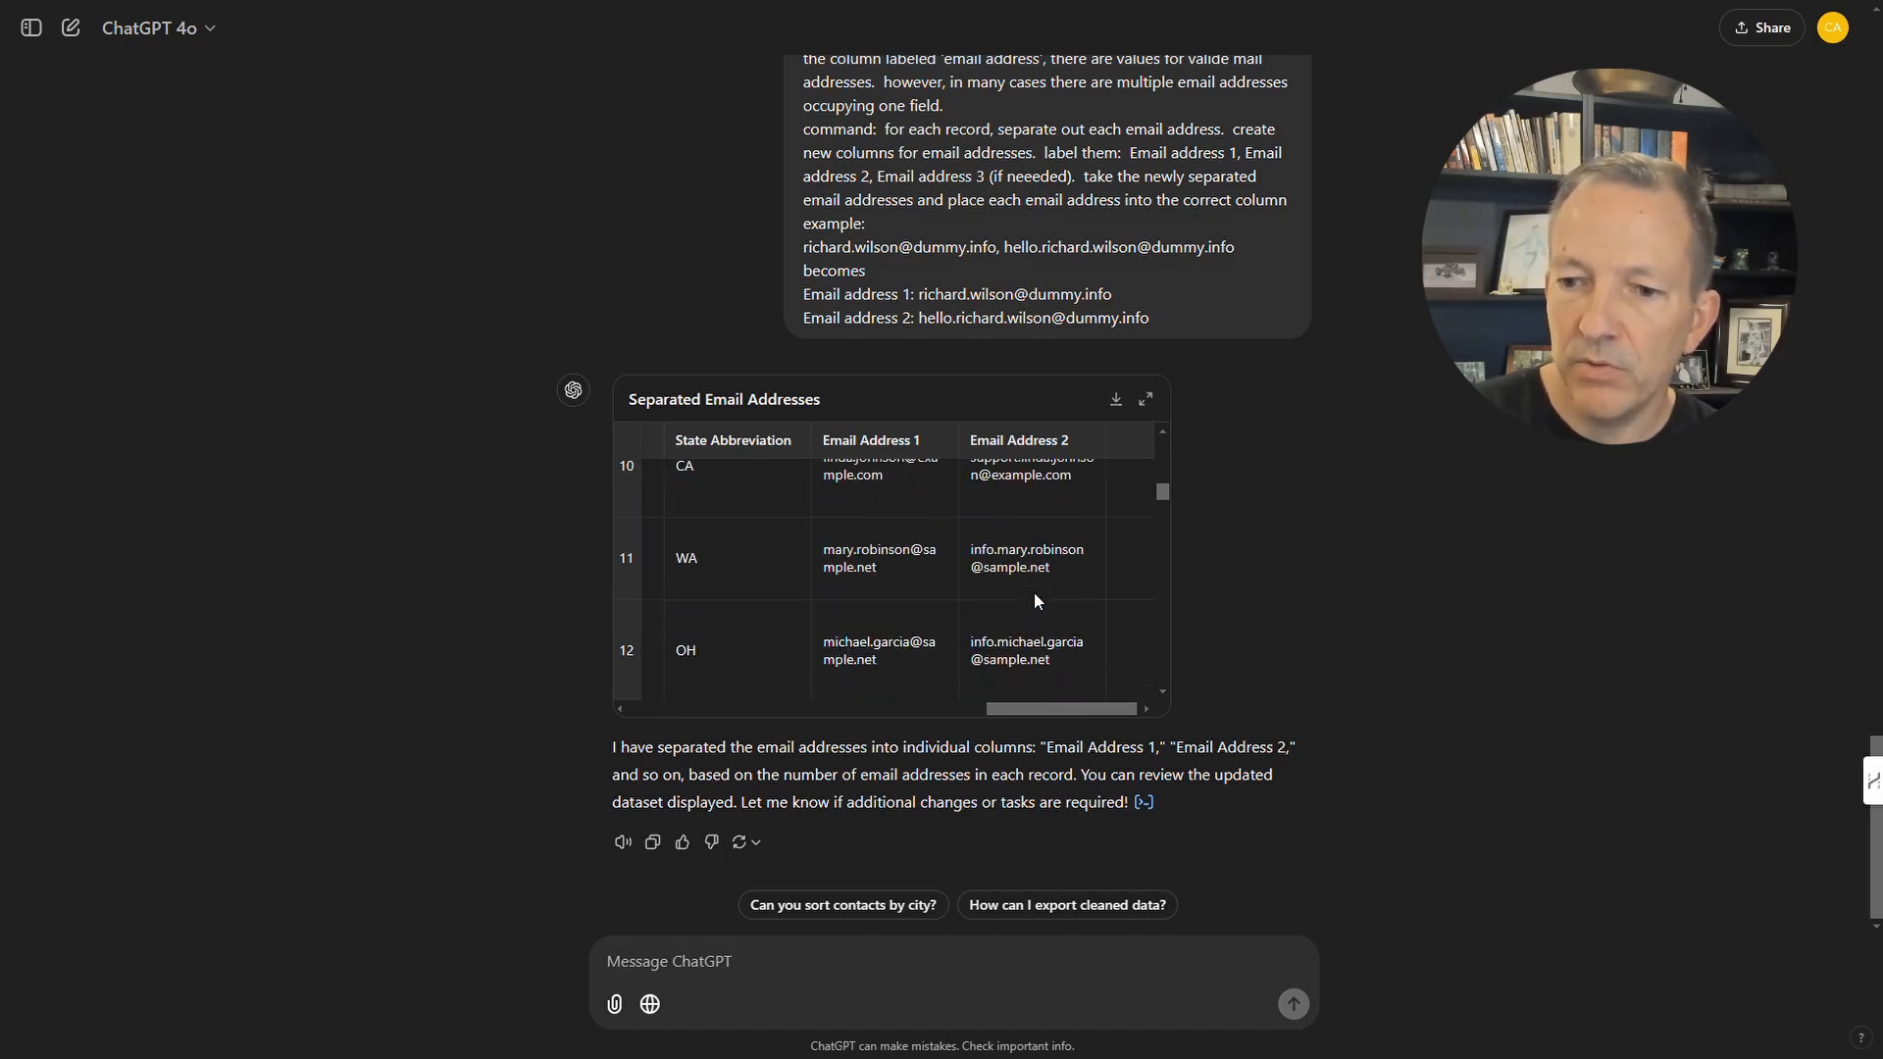
Check the separated email columns and the varying country formats throughout the Separated Email Addresses table.
scroll(1036, 600, down, 8)
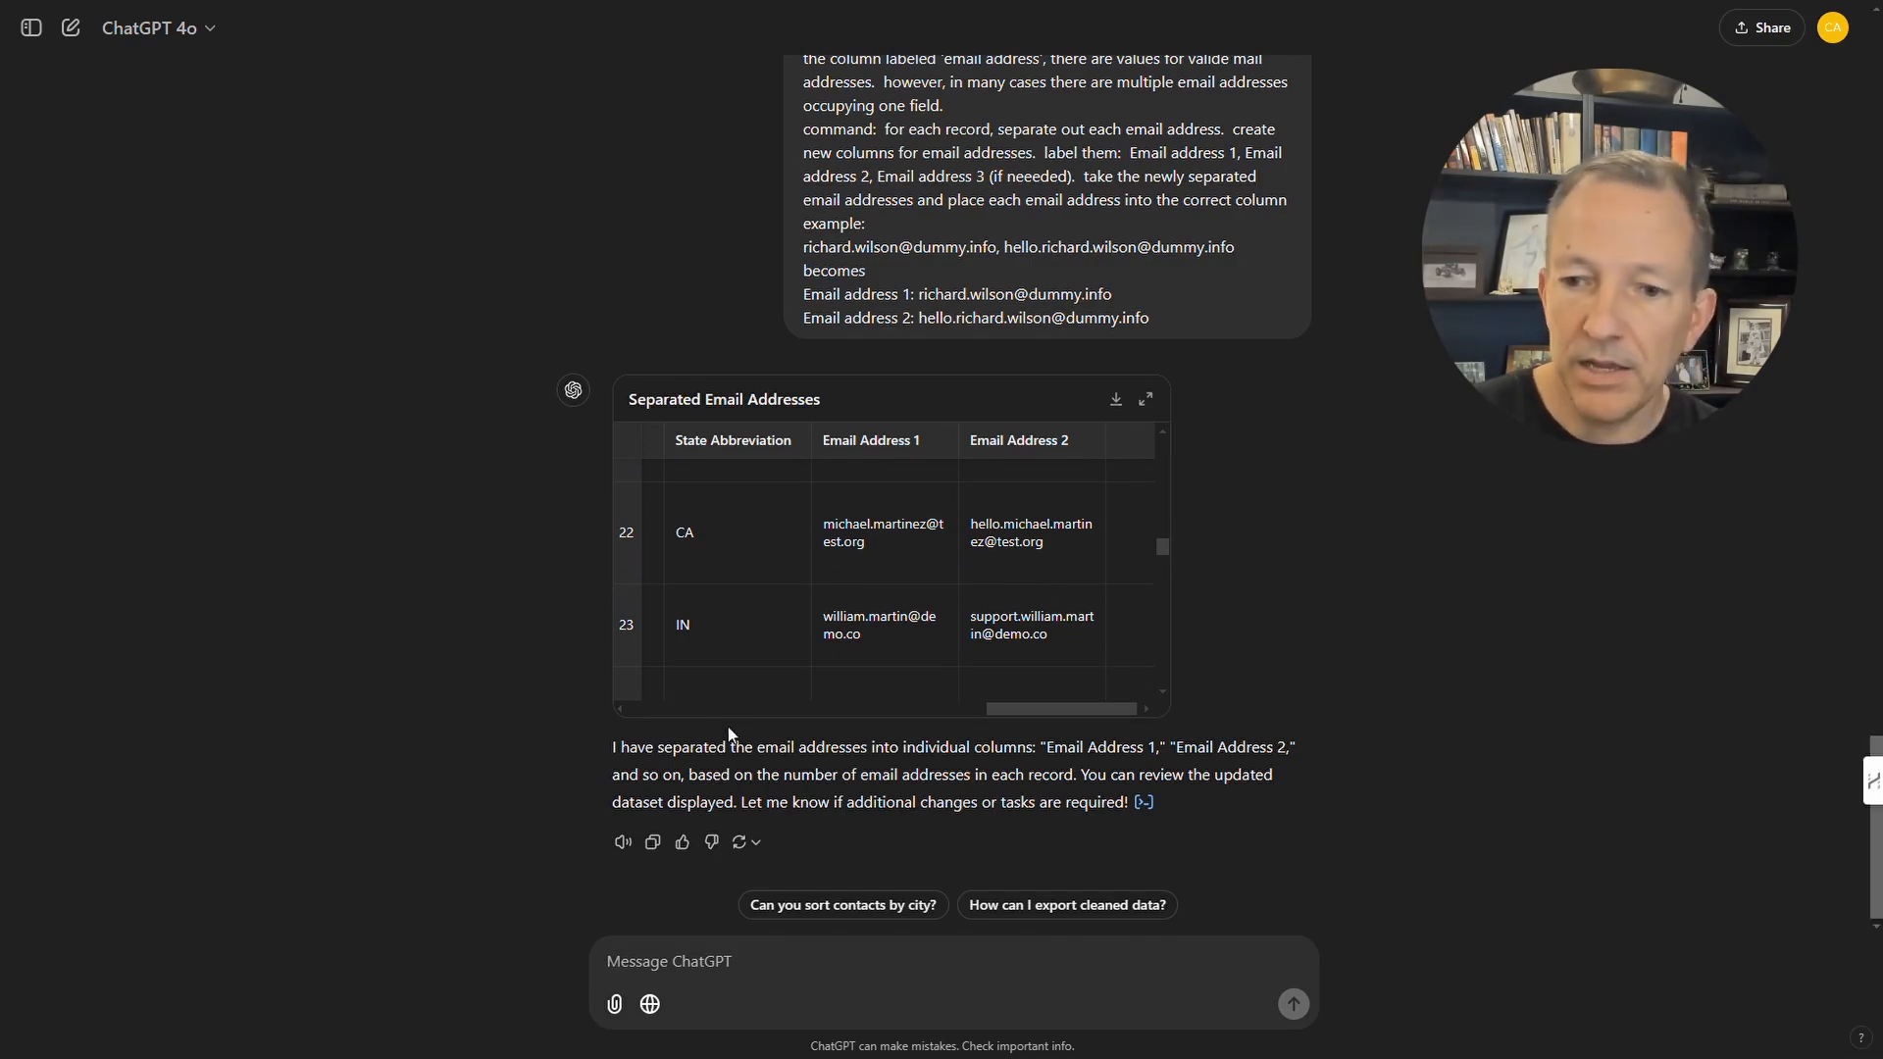
drag(1037, 714, 797, 692)
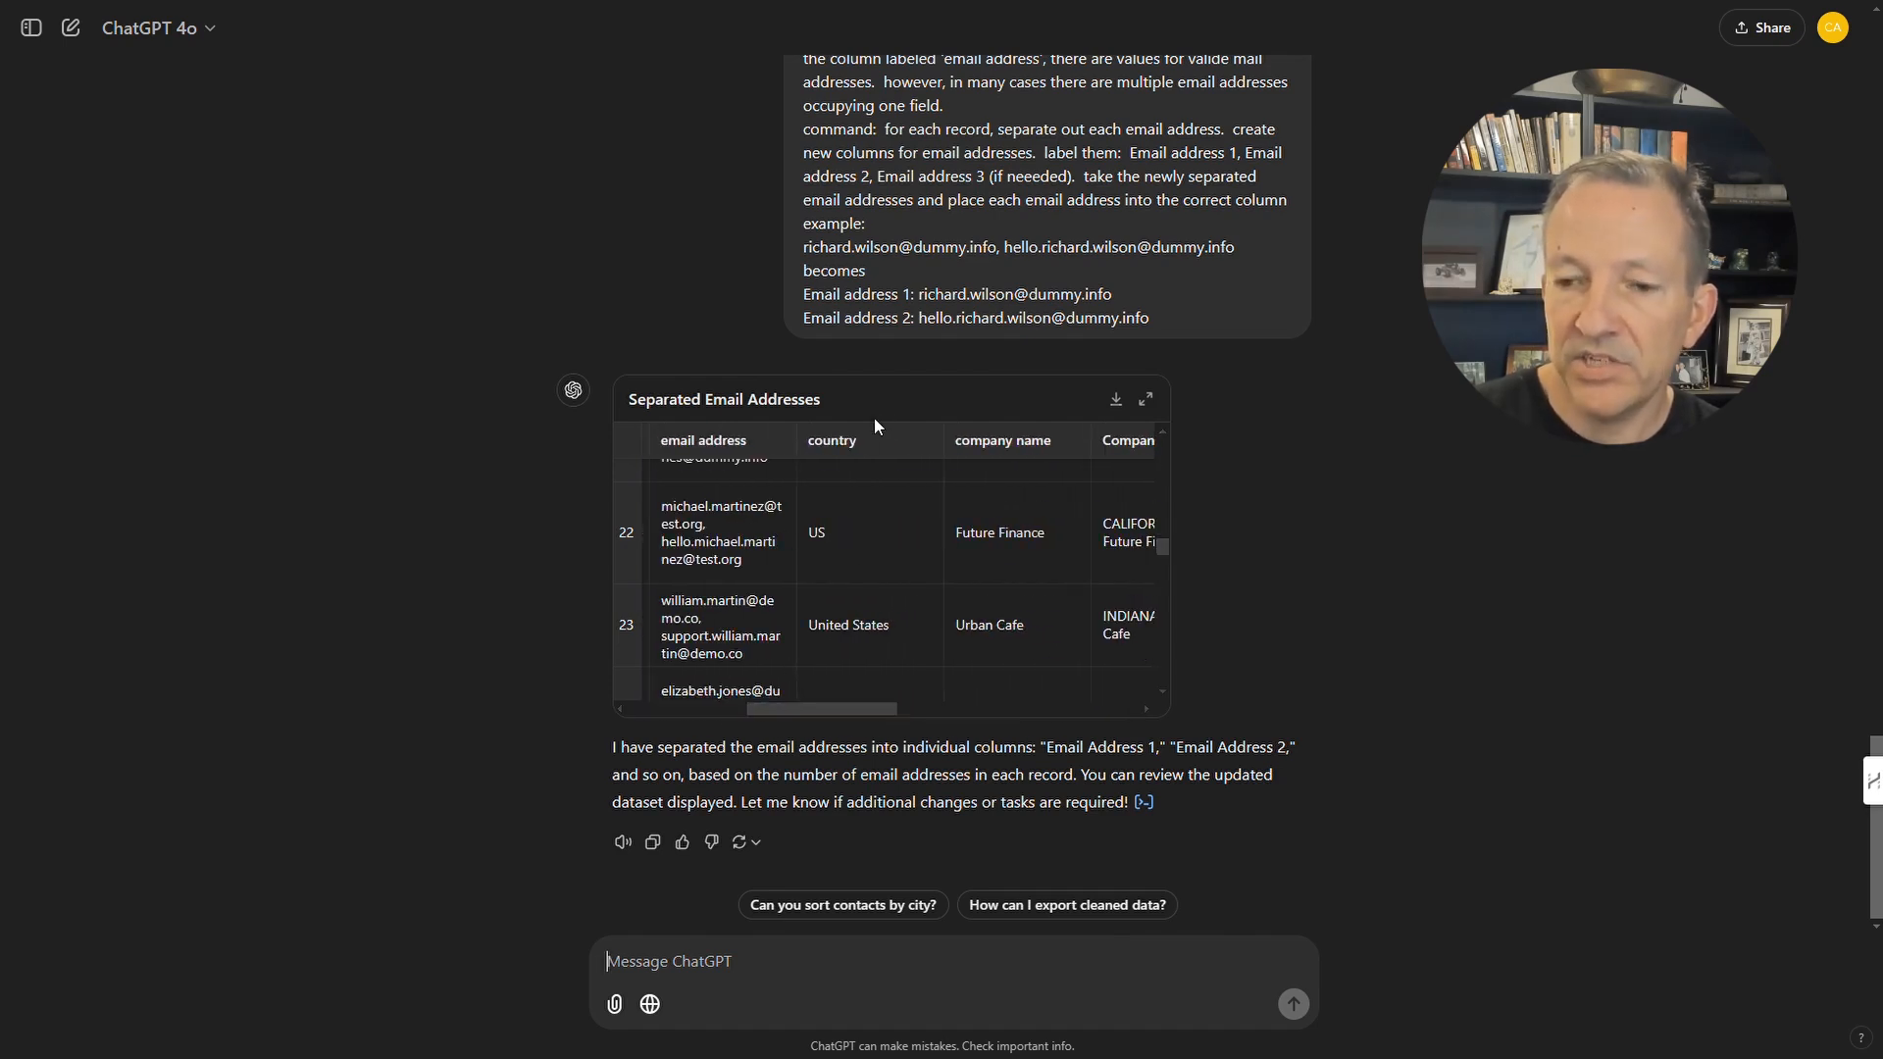
scroll(856, 550, down, 7)
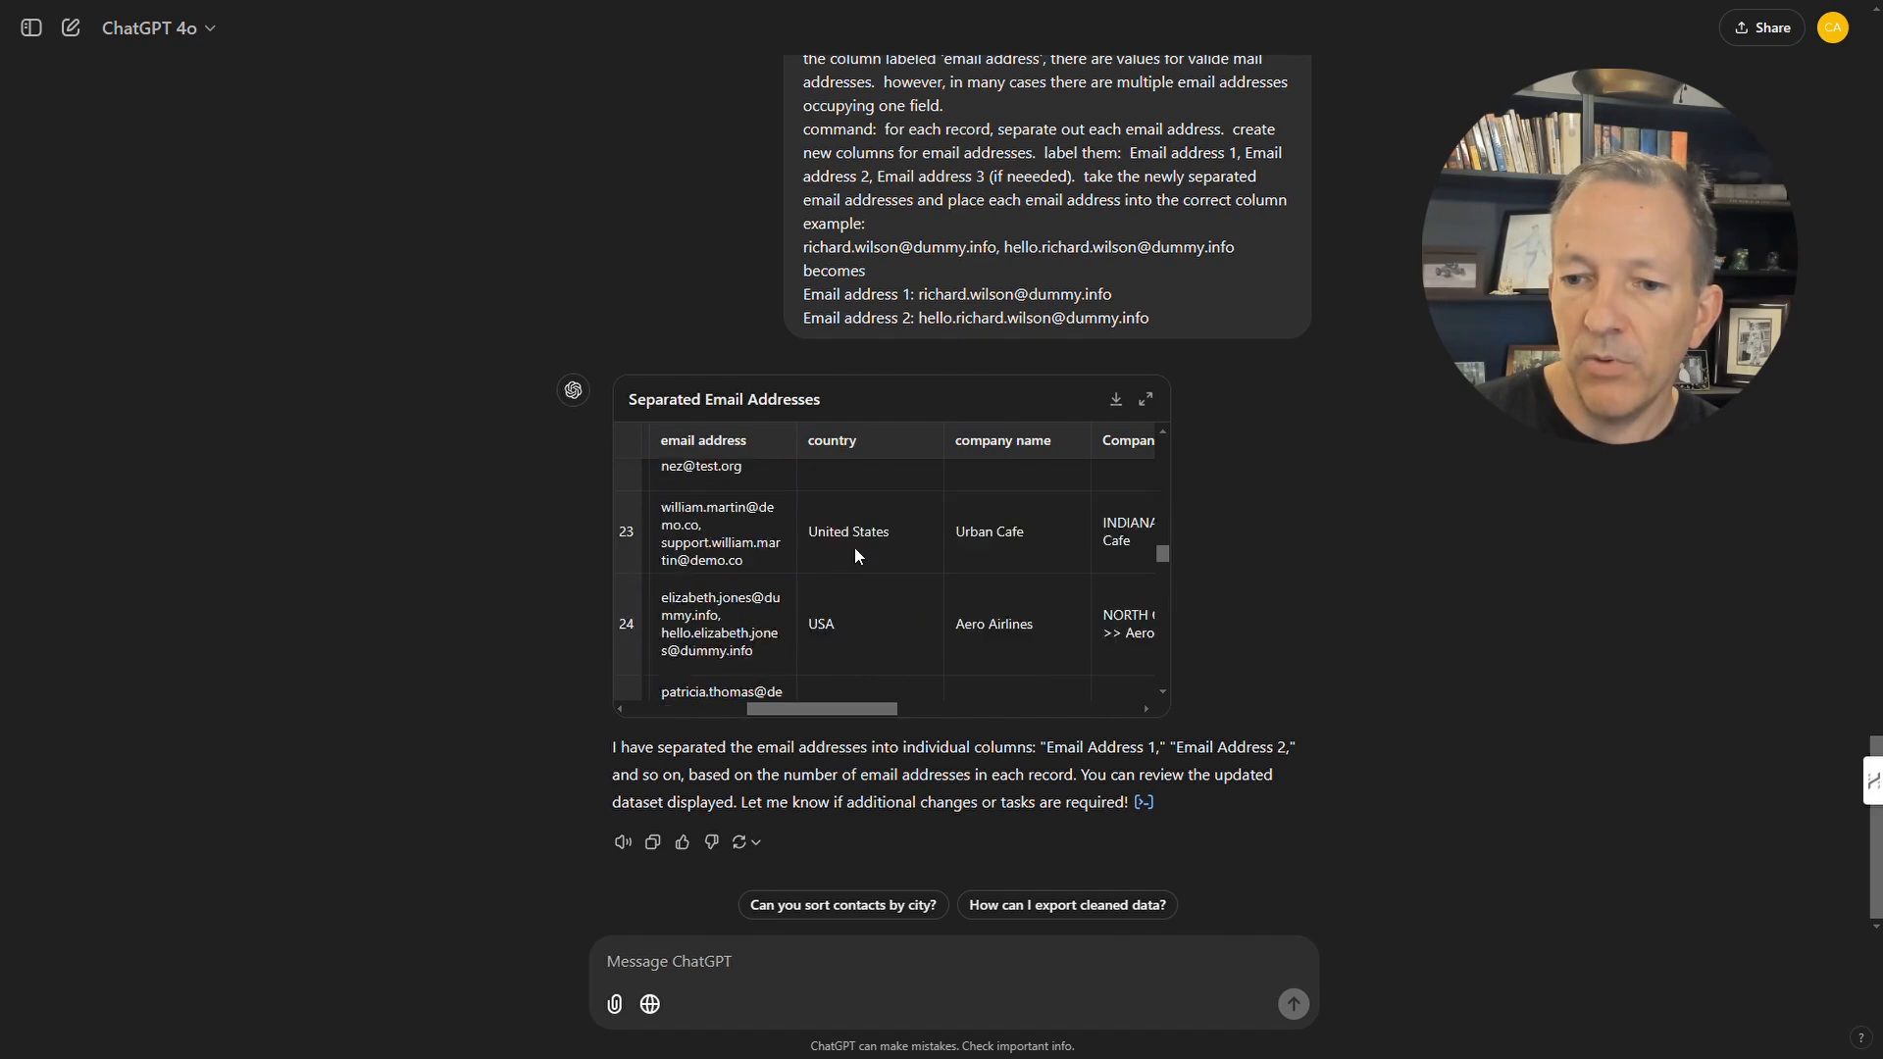
scroll(855, 549, down, 5)
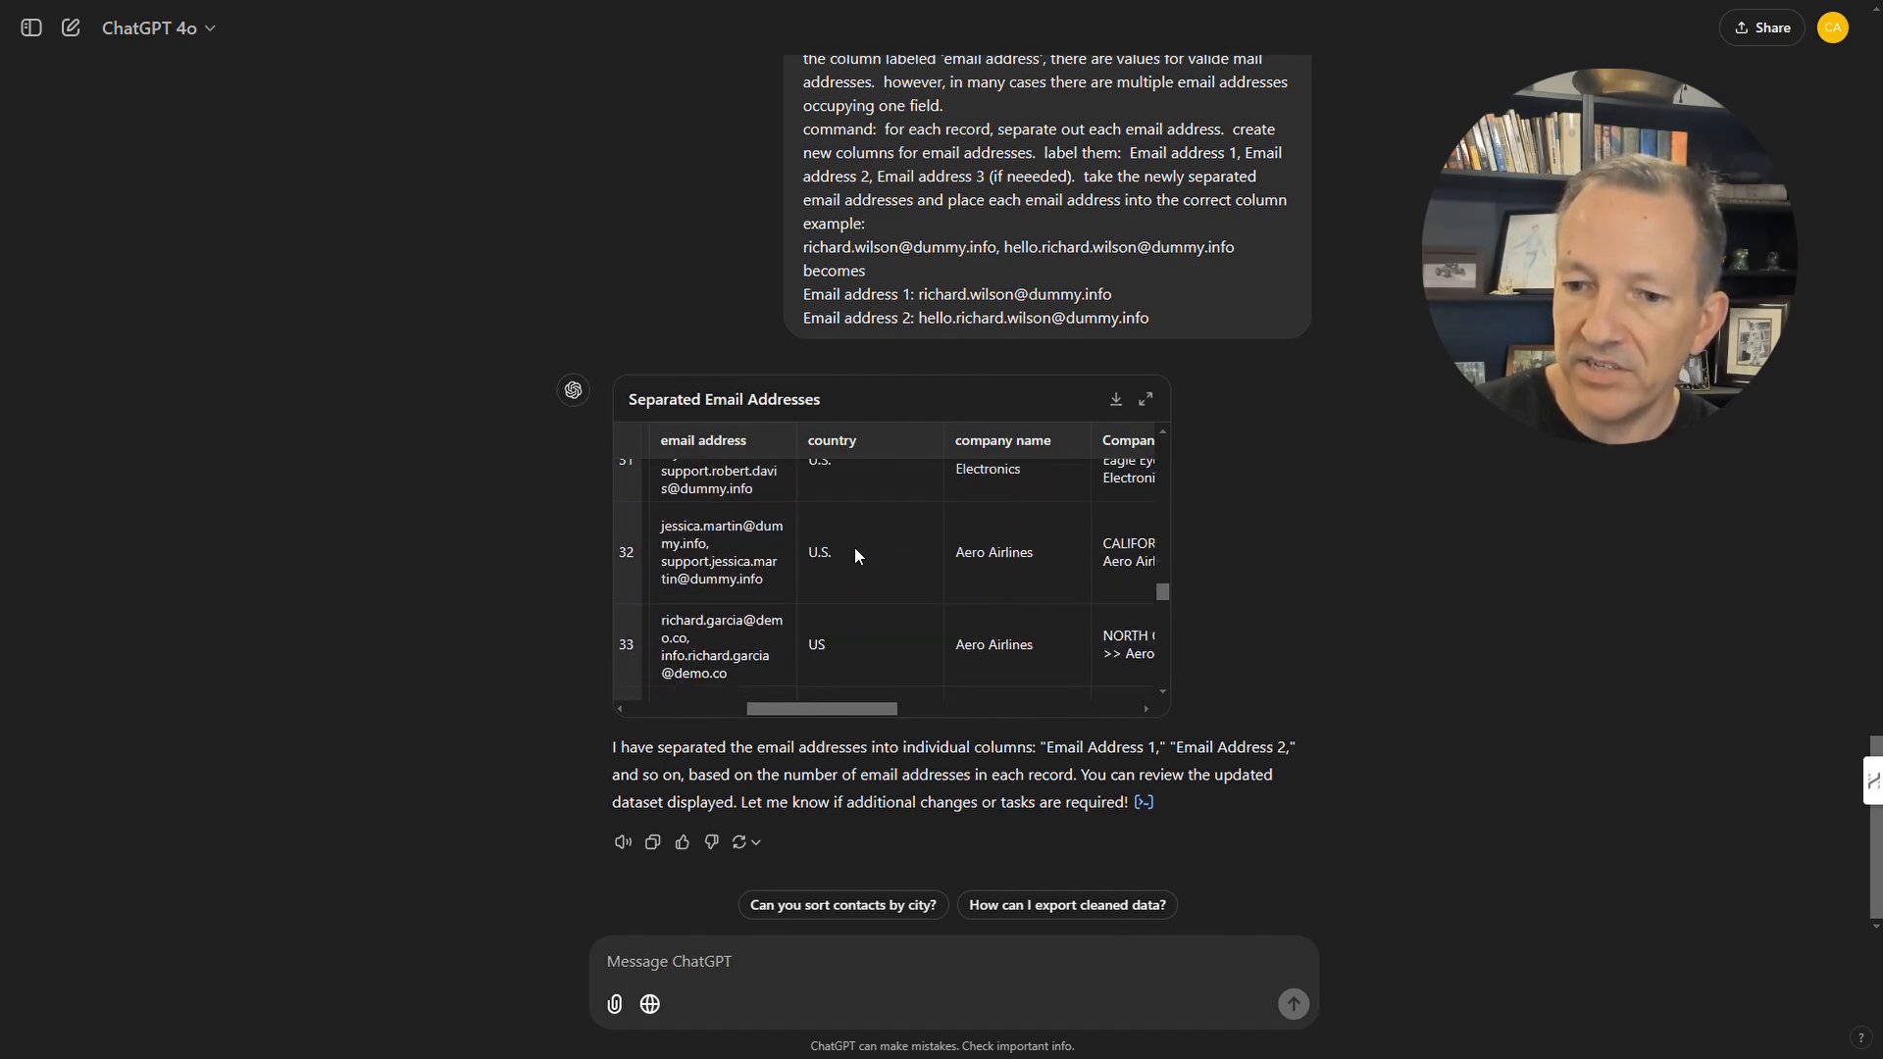
scroll(855, 548, down, 7)
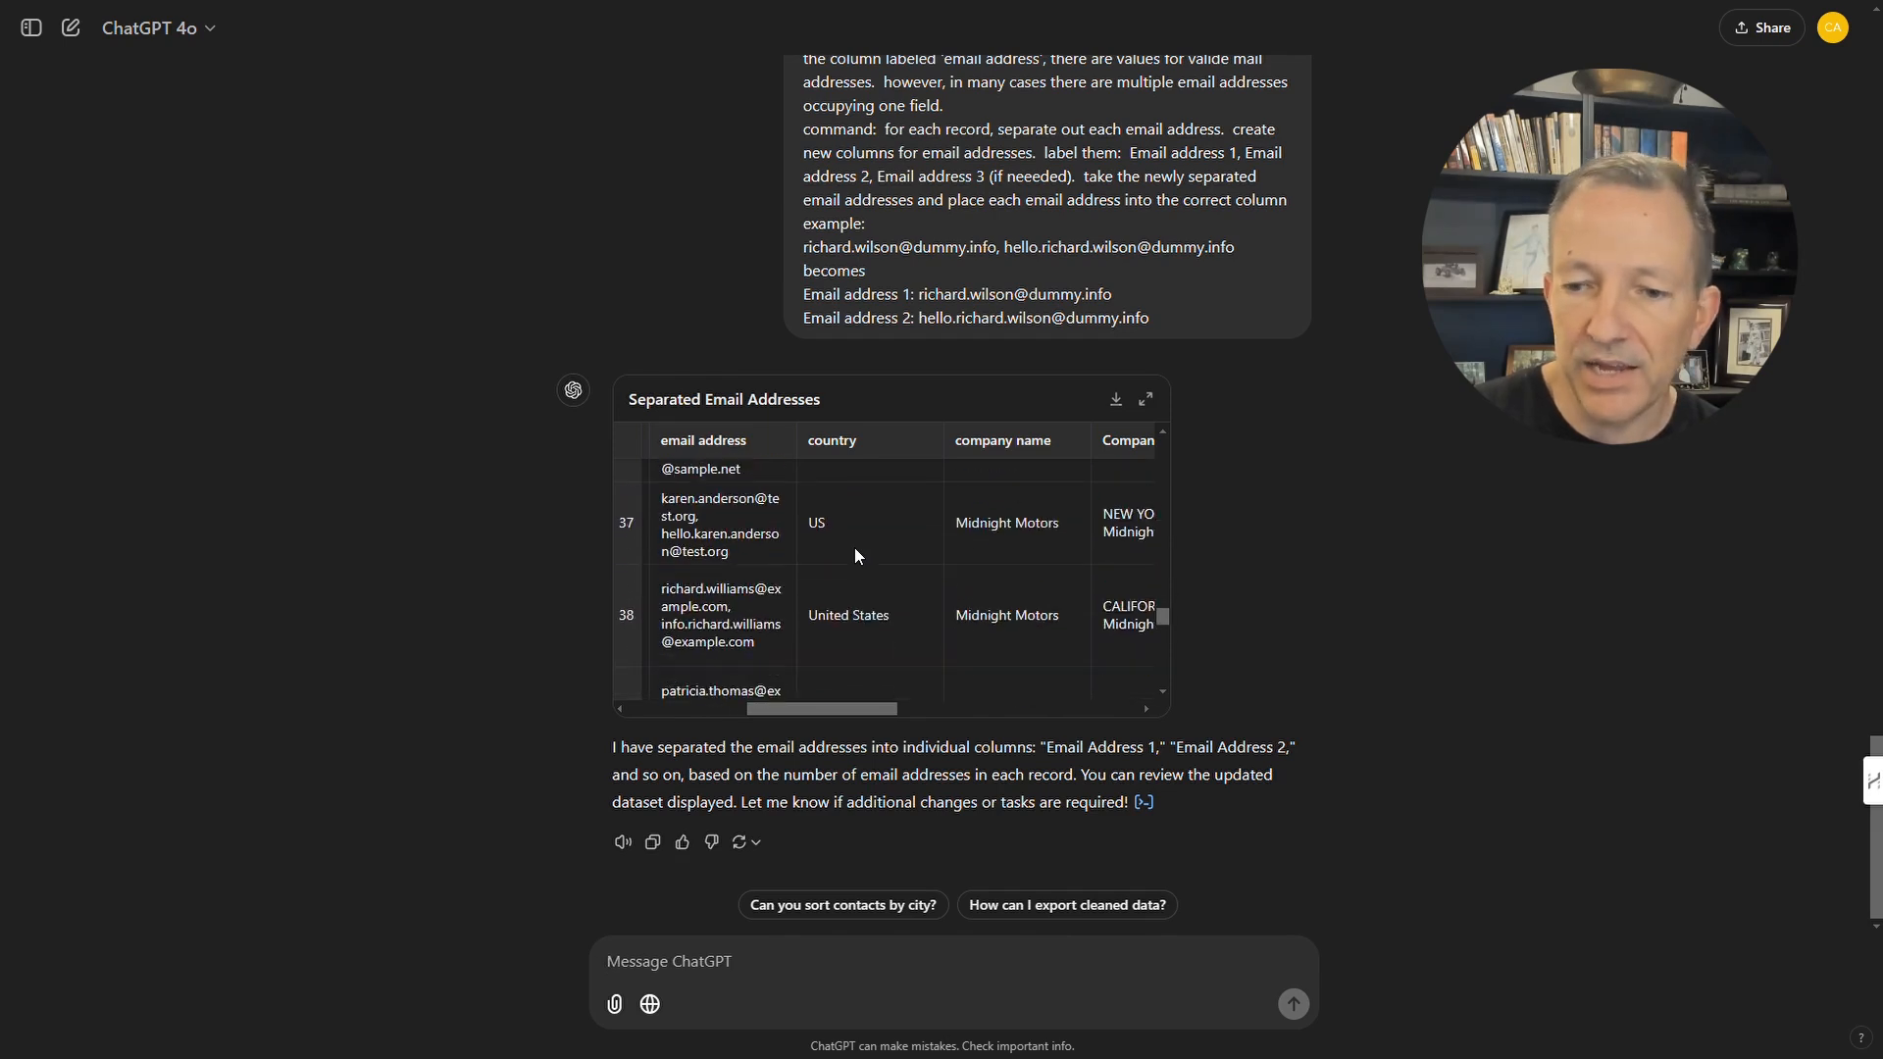
Send a prompt to create a 'country abbreviation' column with each record in the format 'USA', and check the new column.
text(Analyze attached spreadsheet - it is a list of contact information. in the column labeled 'country' it contains various values of 'united states' command:  create a new column for 'country abbreviation' and update each record to the same format of 'USA'.)
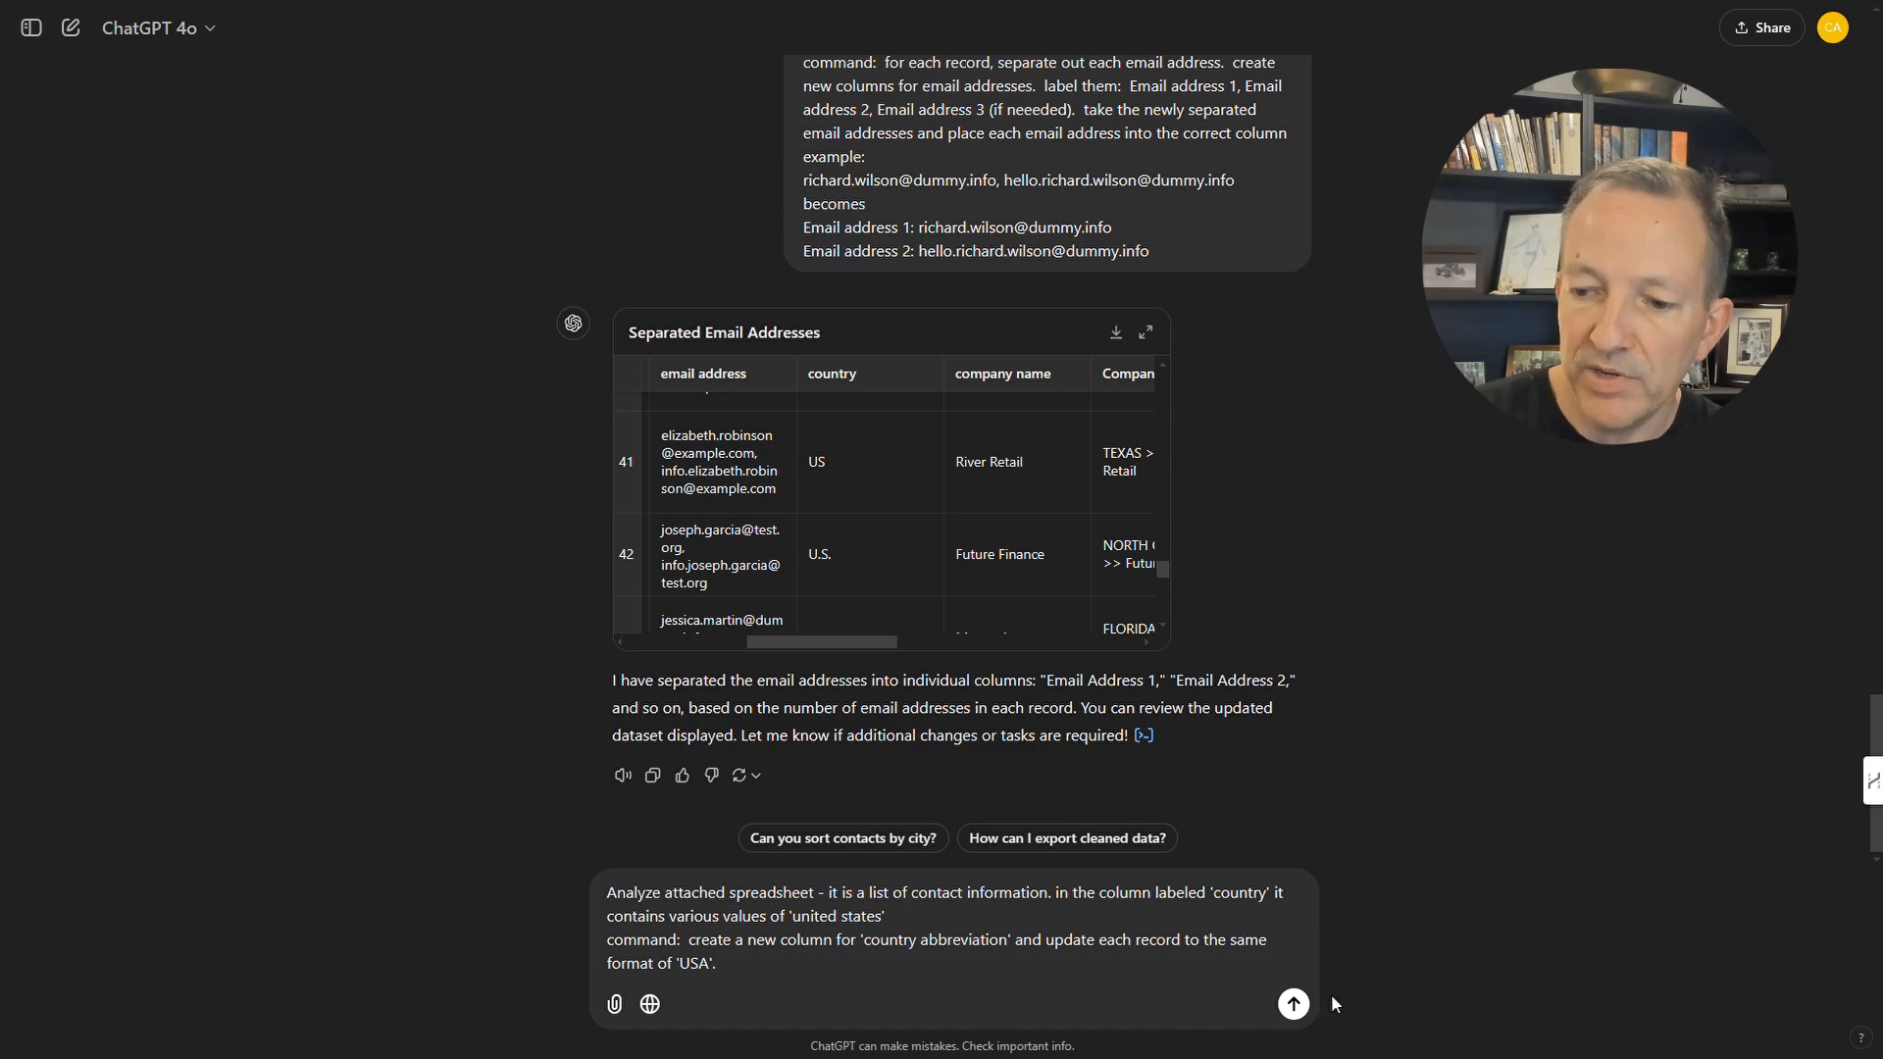
click(1294, 1003)
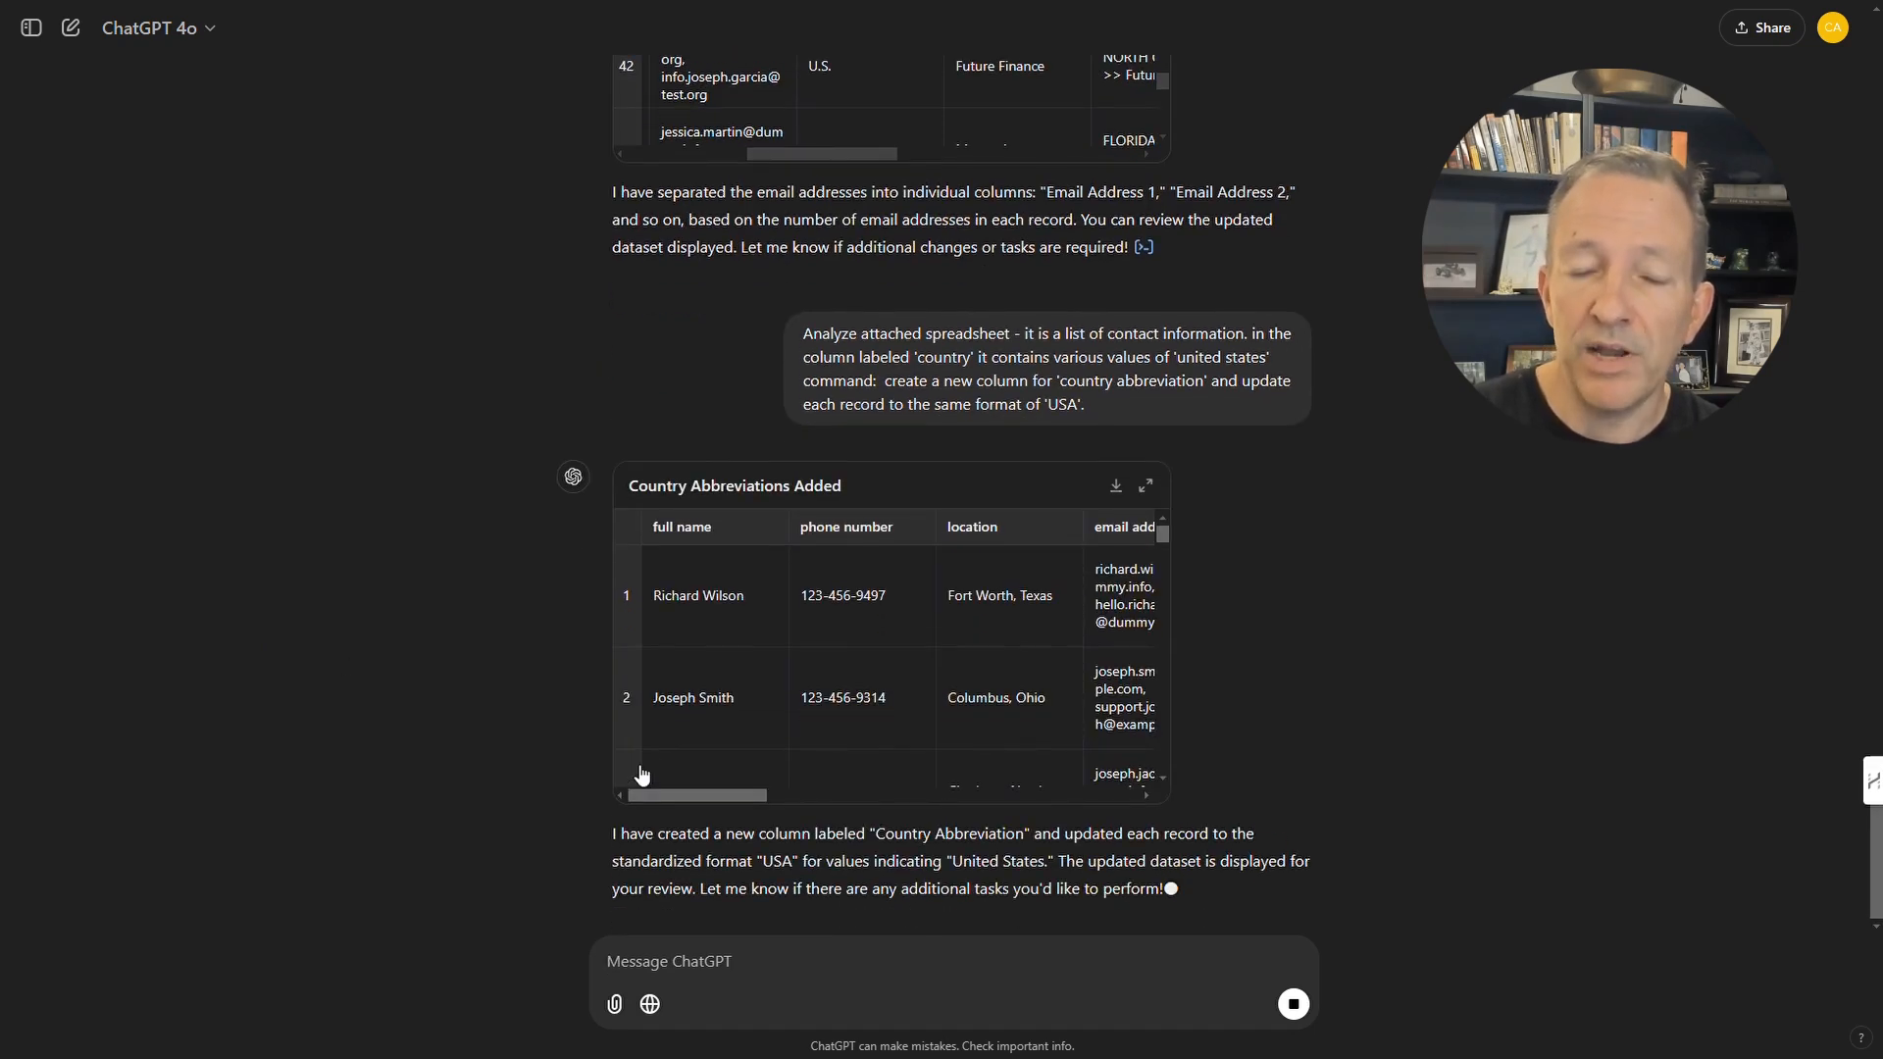
drag(694, 709, 1077, 650)
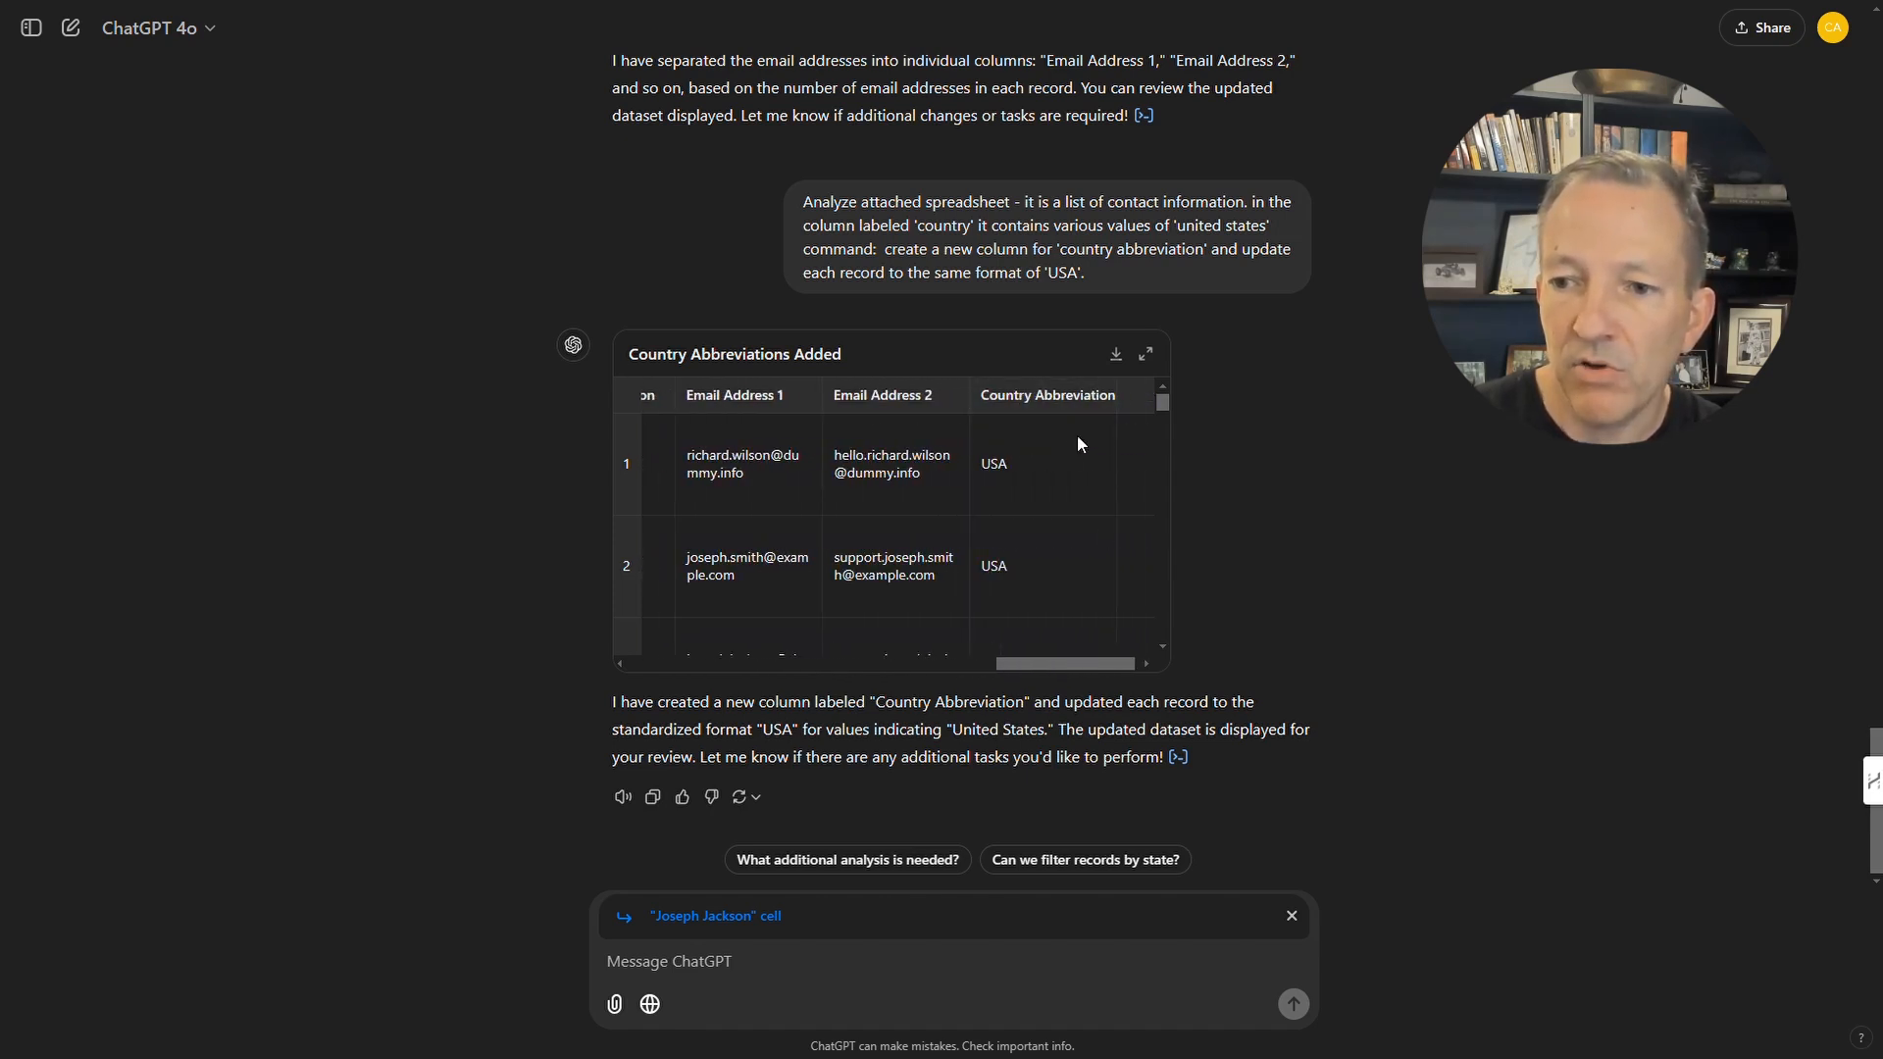
Download the Country Abbreviations Added table, open it in Excel and widen the full name, phone number, location and email address columns.
click(1117, 355)
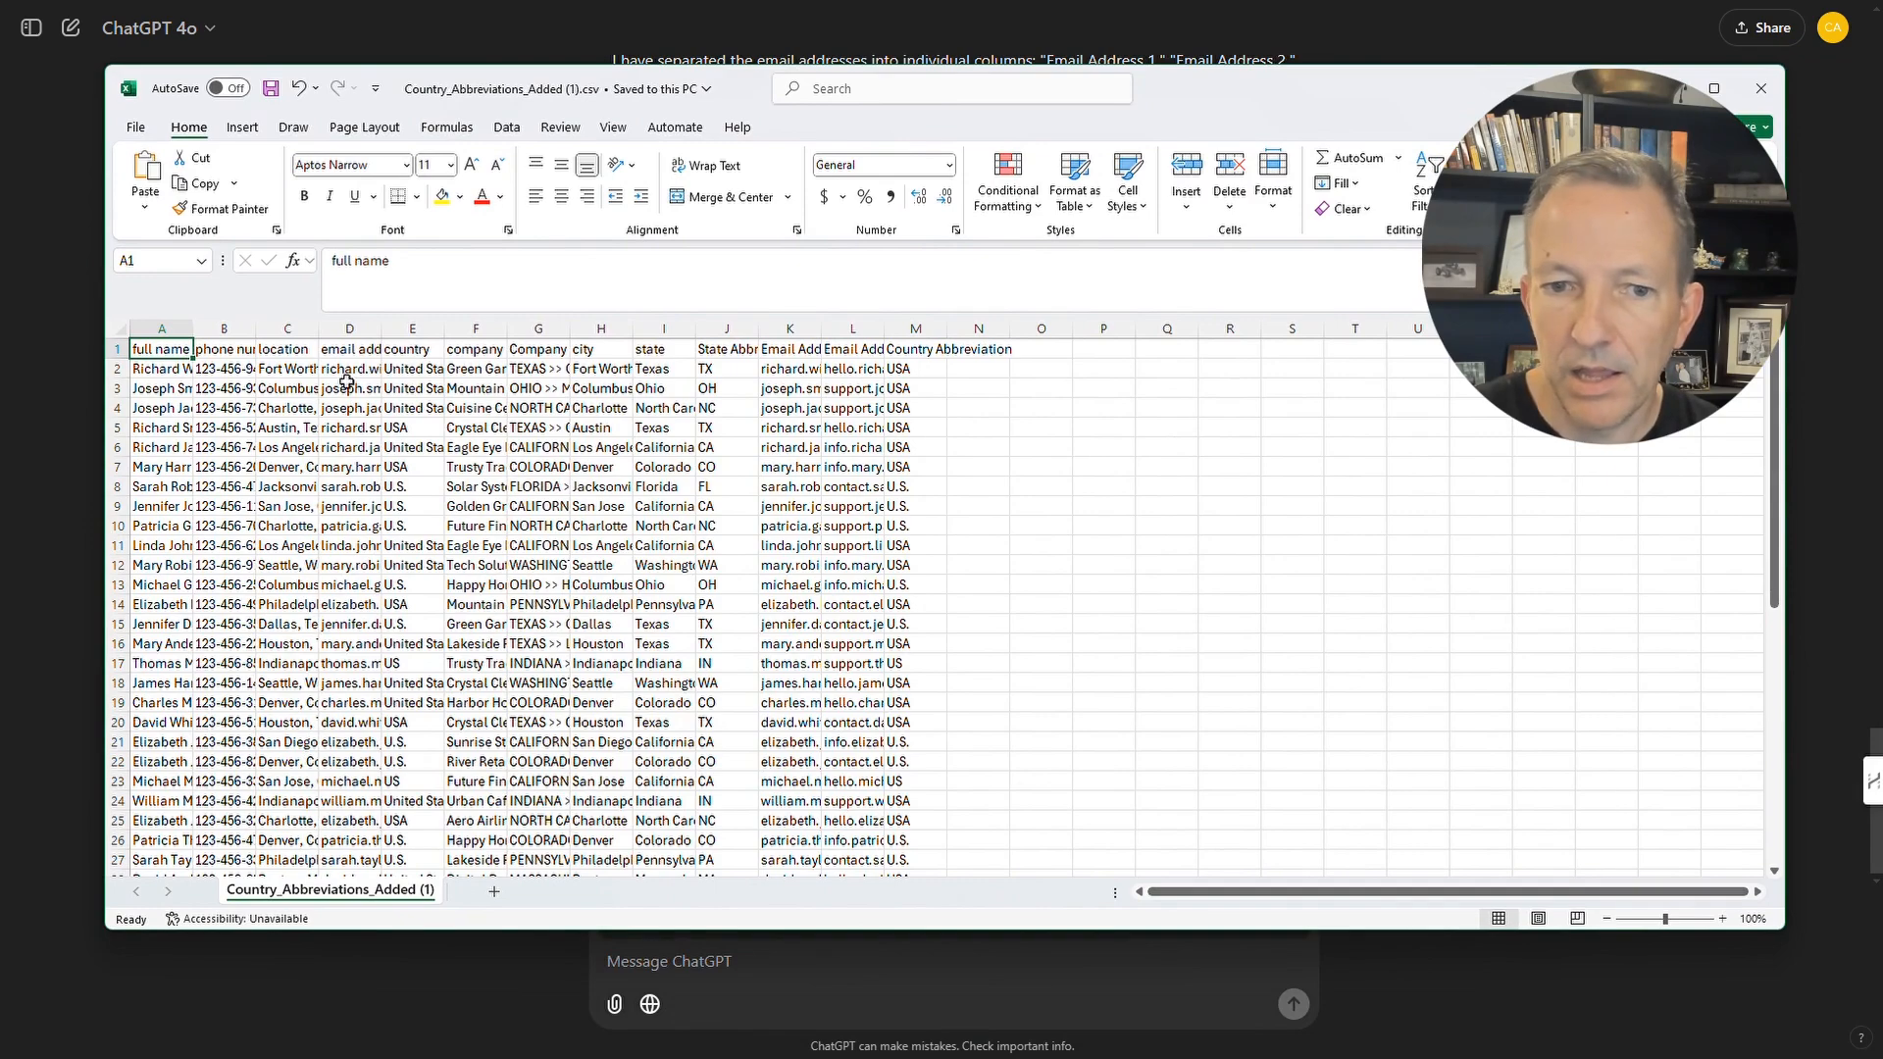
double_click(192, 329)
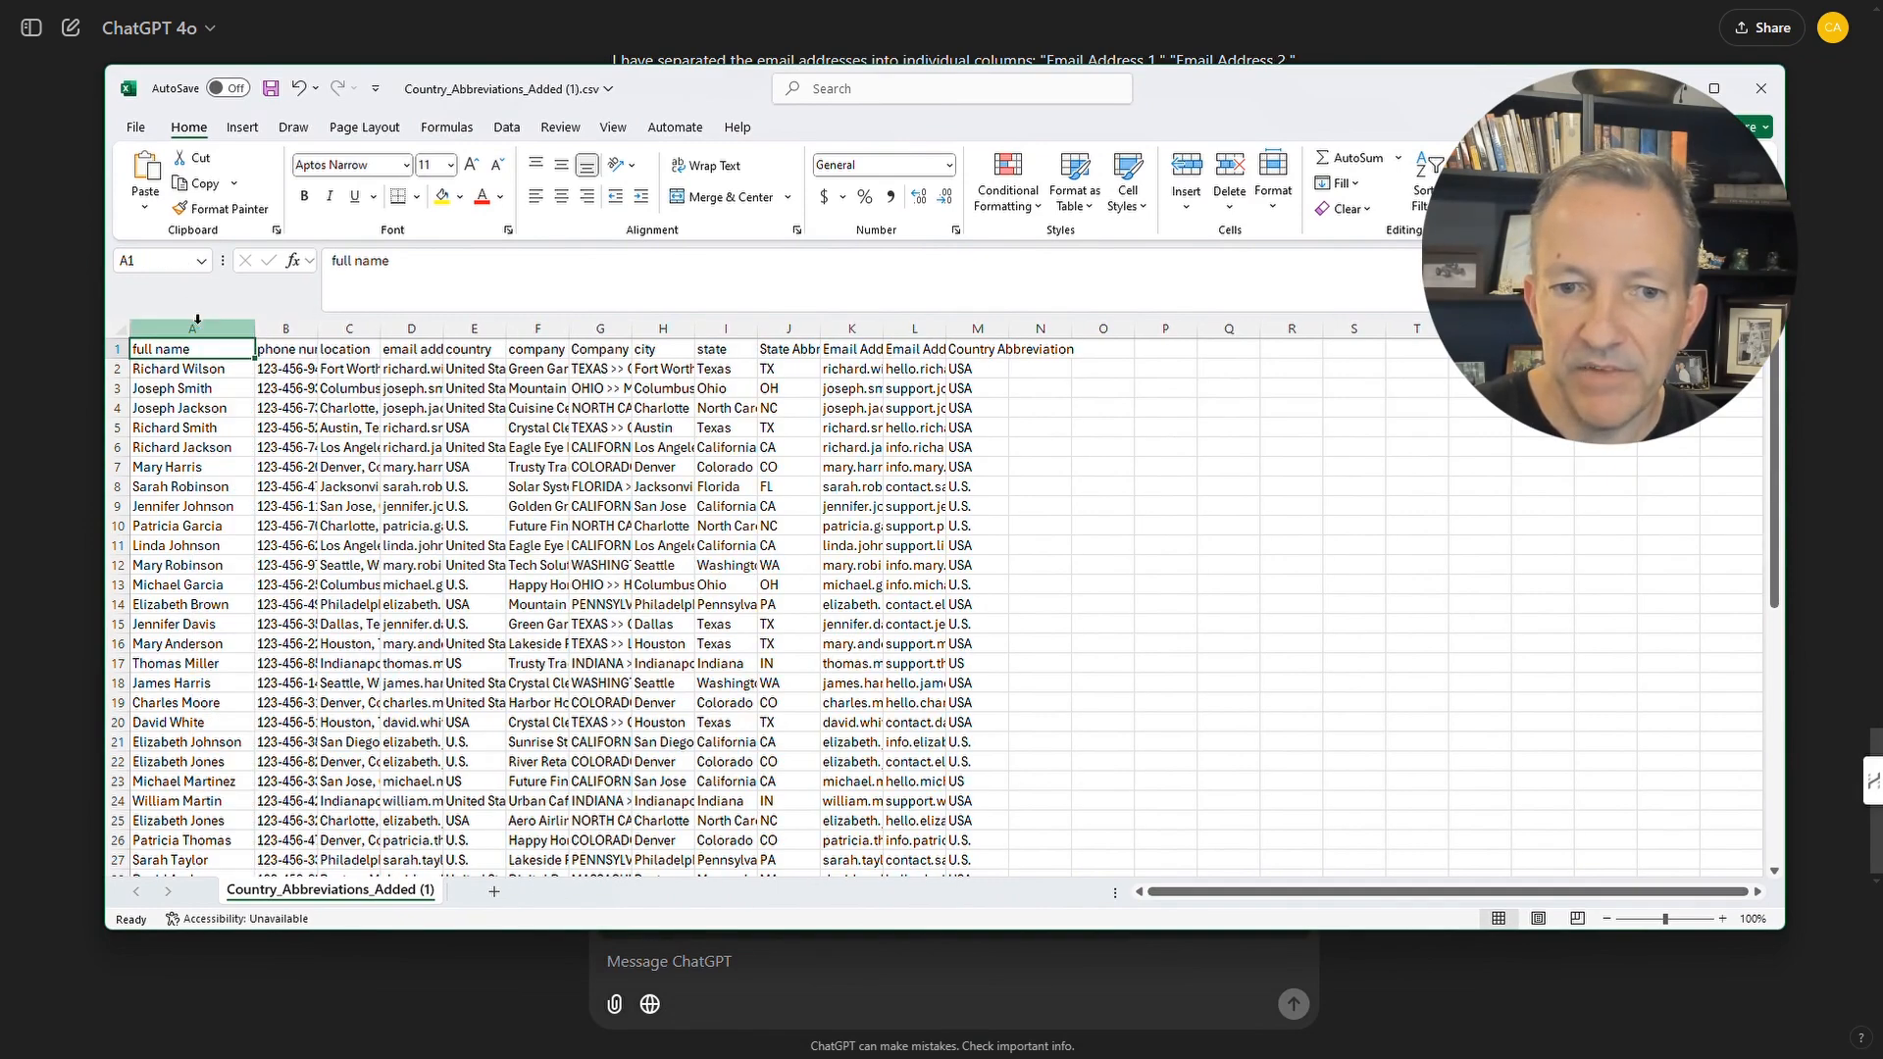
double_click(315, 326)
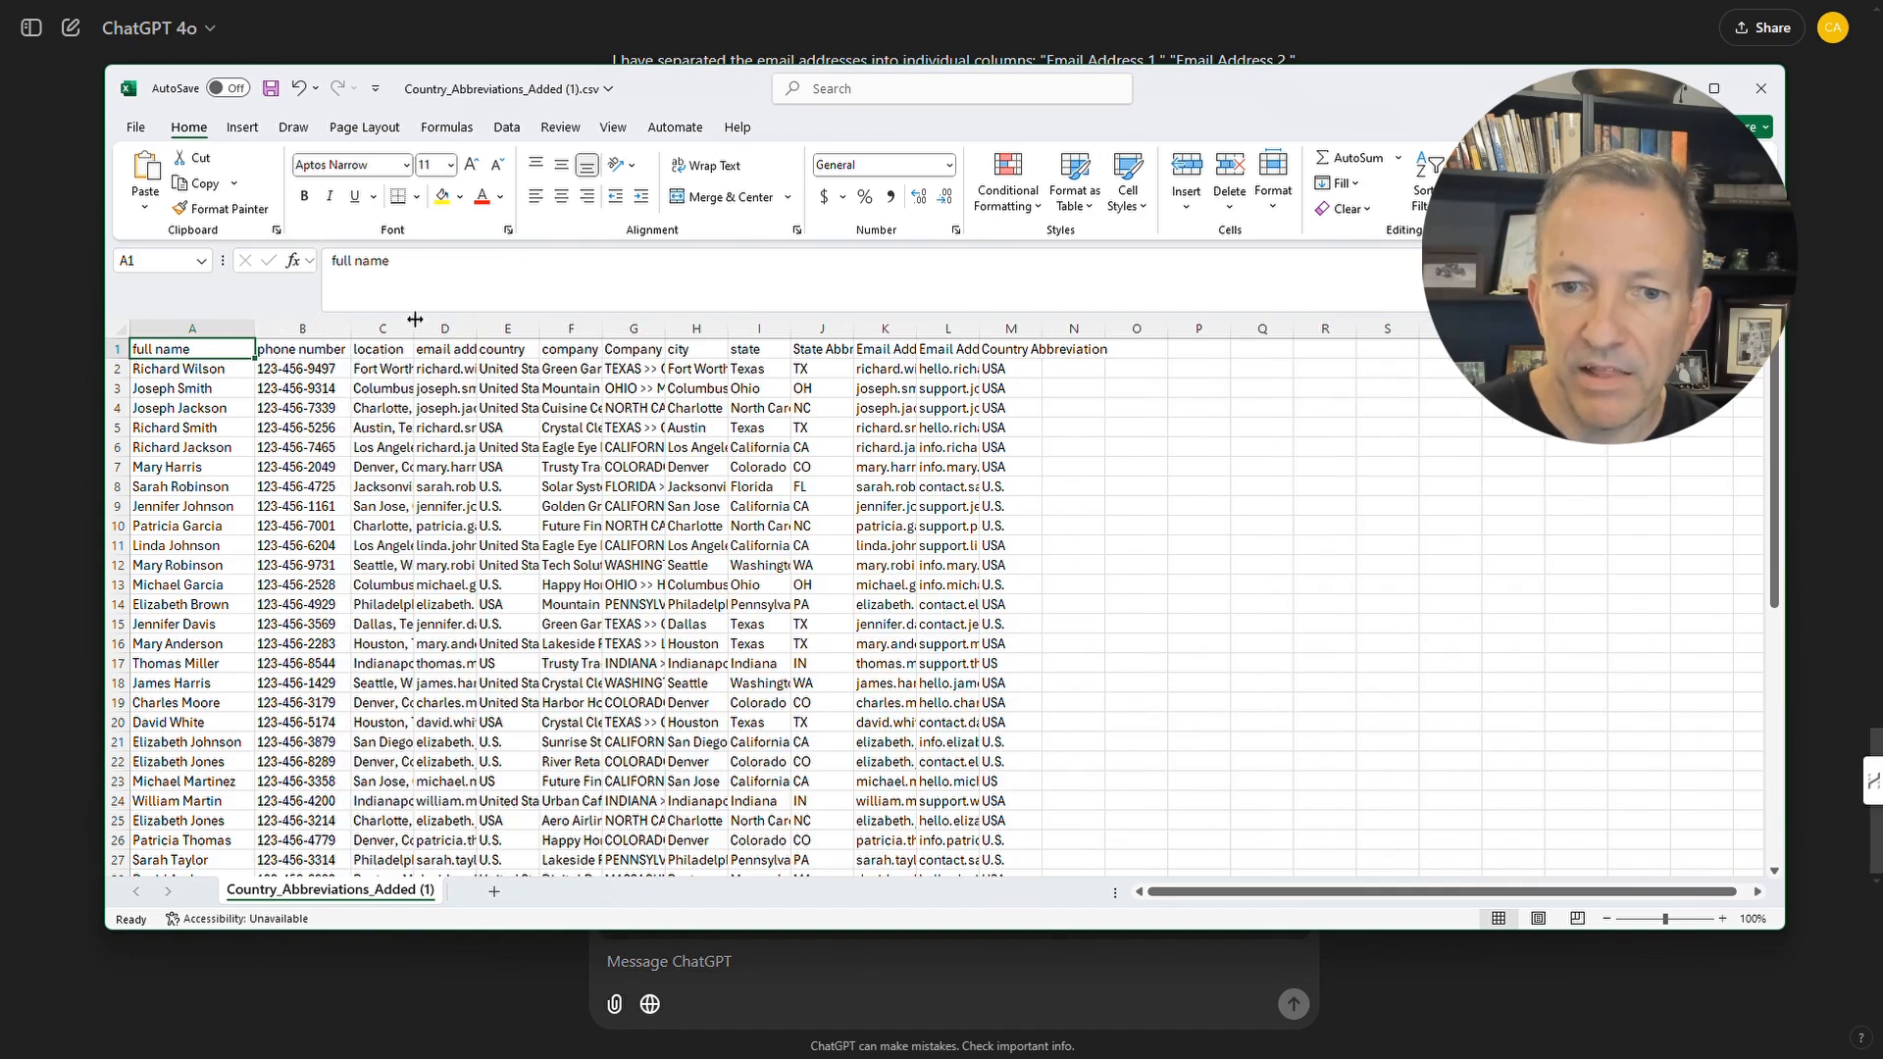
double_click(413, 327)
drag(526, 327, 662, 327)
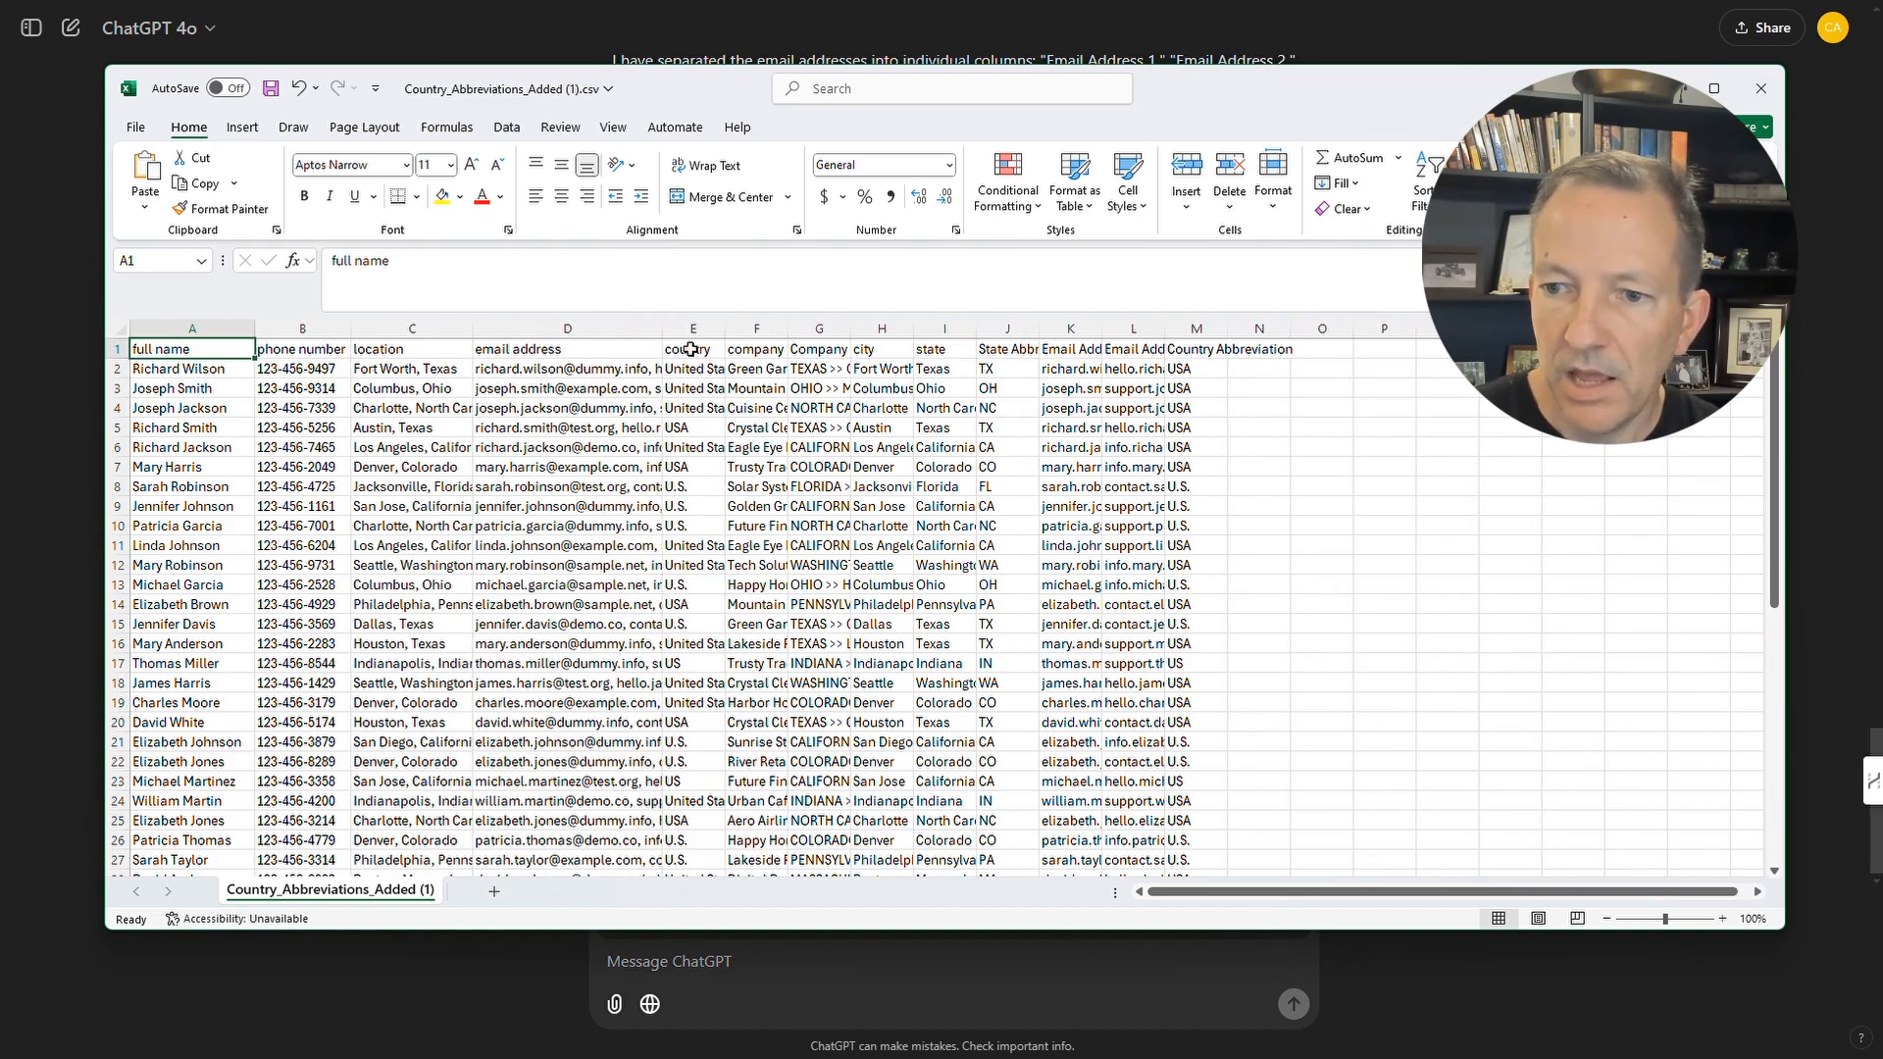
Fit the widths of the Email Address 1 and 2, State Abbreviation, state, Company Name Old and company name columns to review the data.
double_click(1165, 326)
double_click(1100, 329)
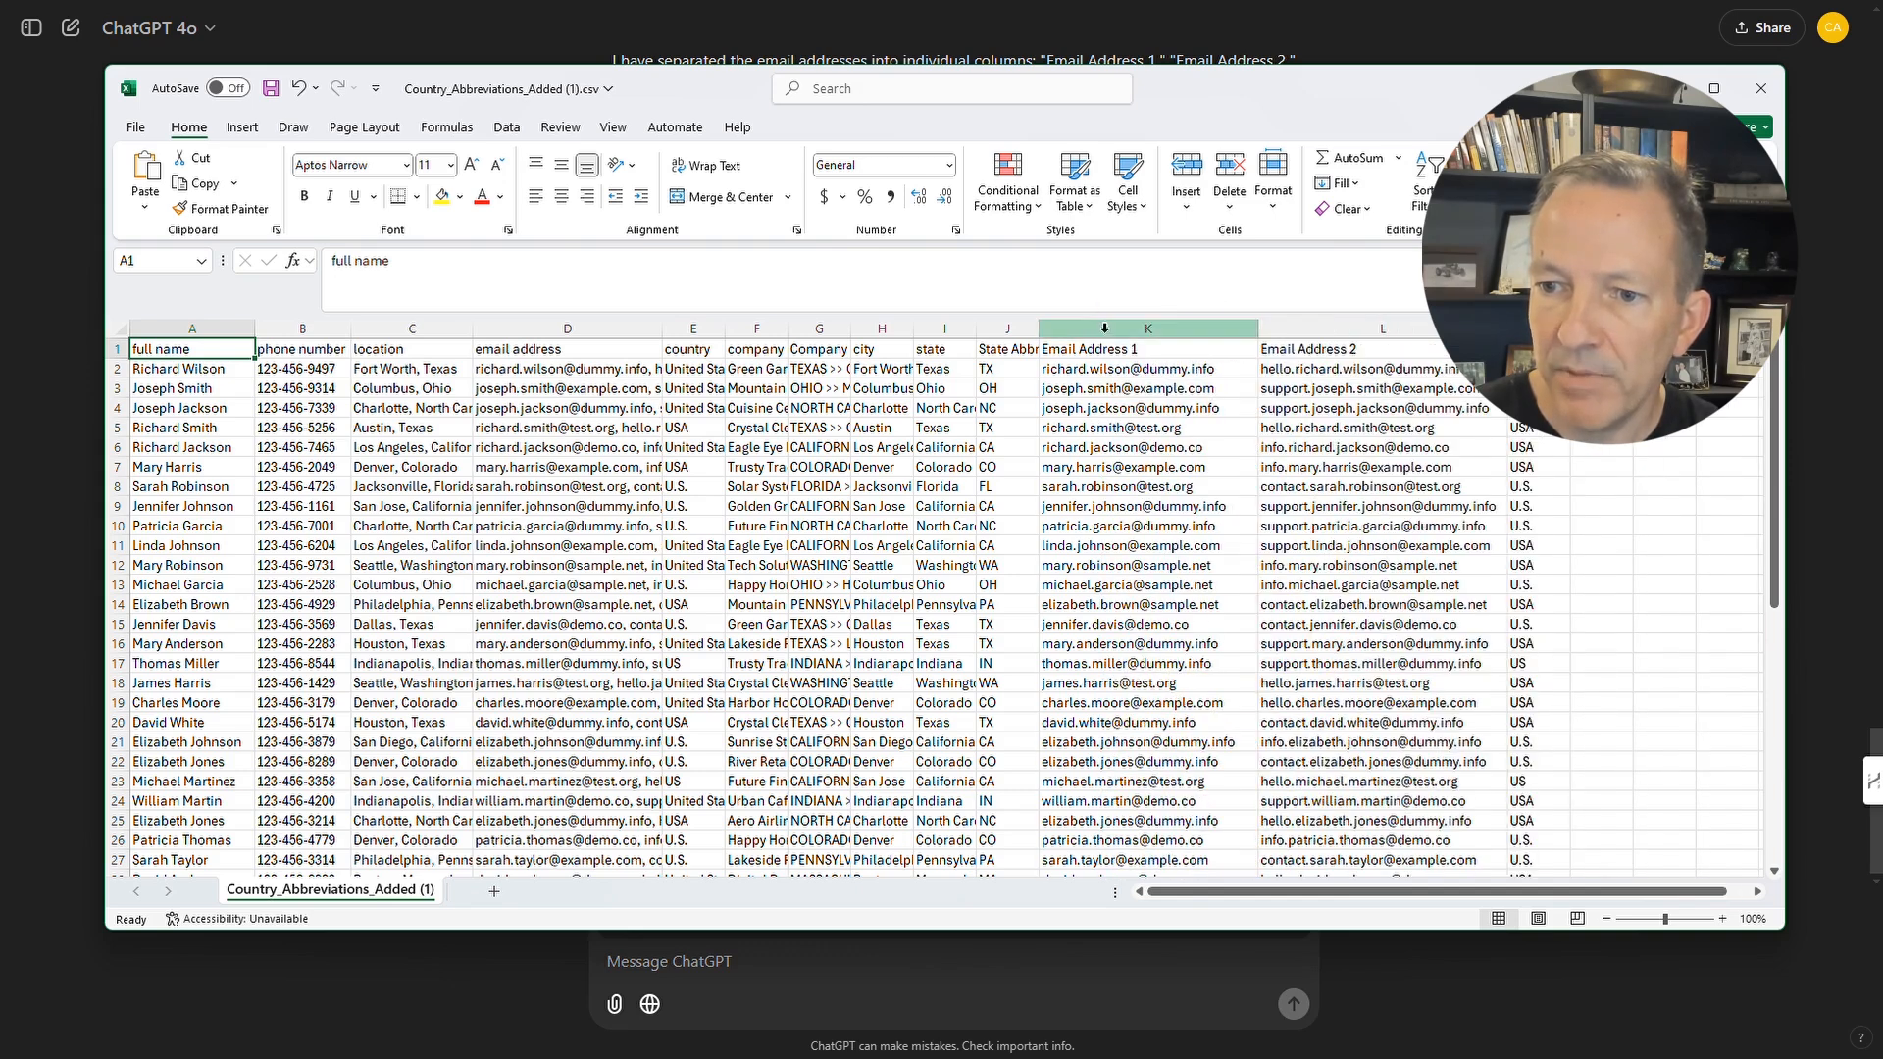
double_click(1041, 326)
double_click(976, 327)
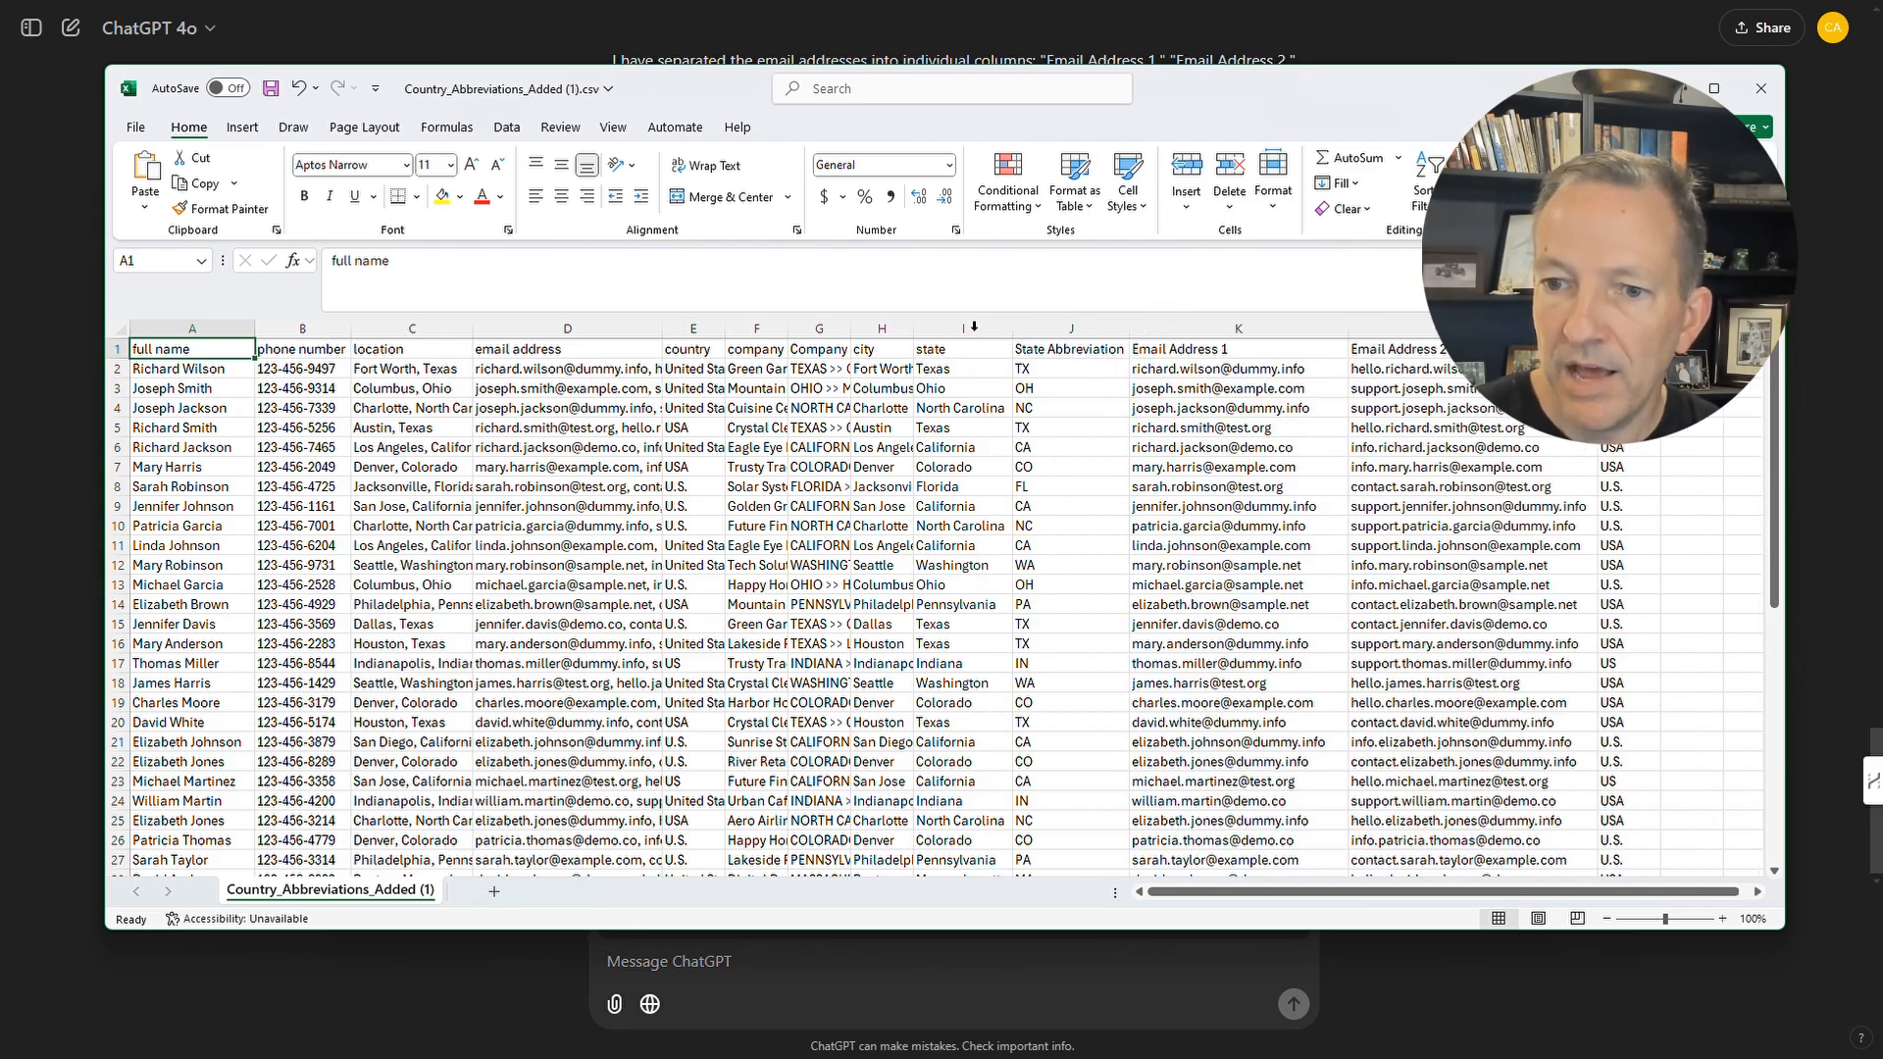
double_click(851, 328)
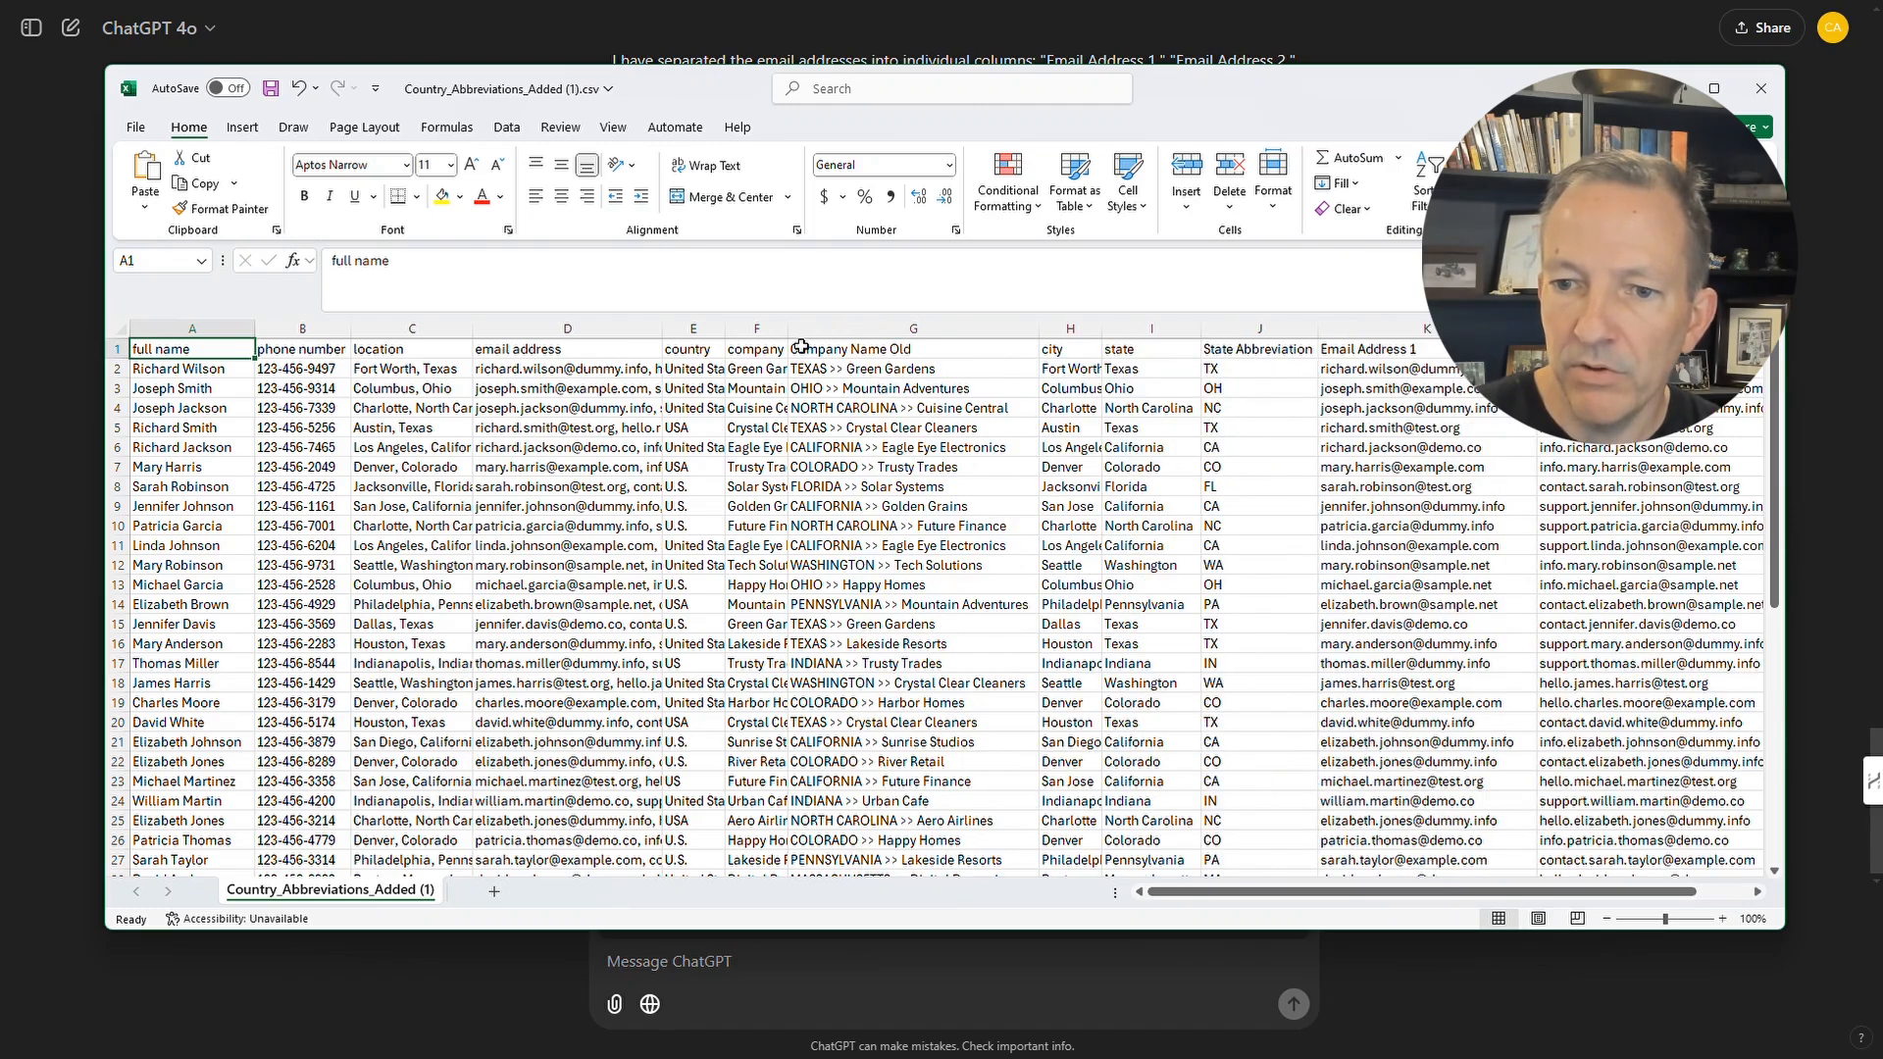
double_click(789, 326)
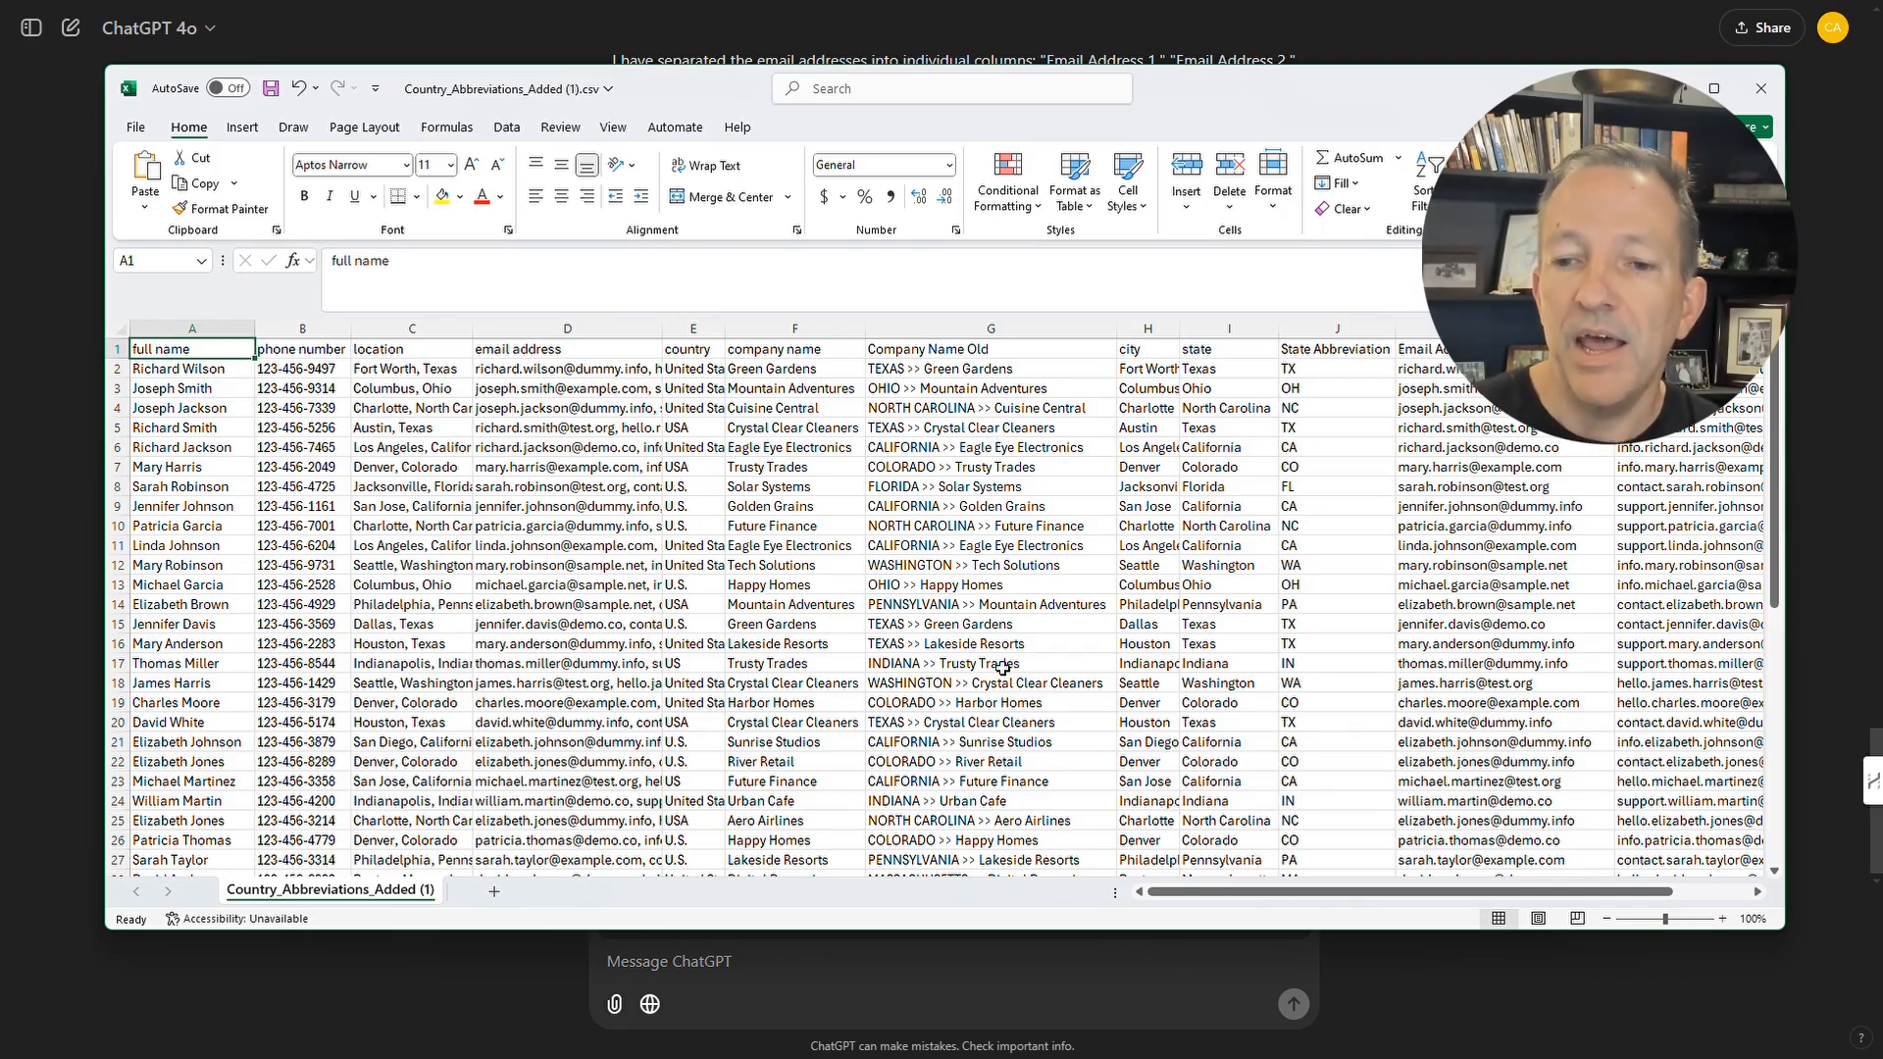
drag(1334, 898, 1252, 898)
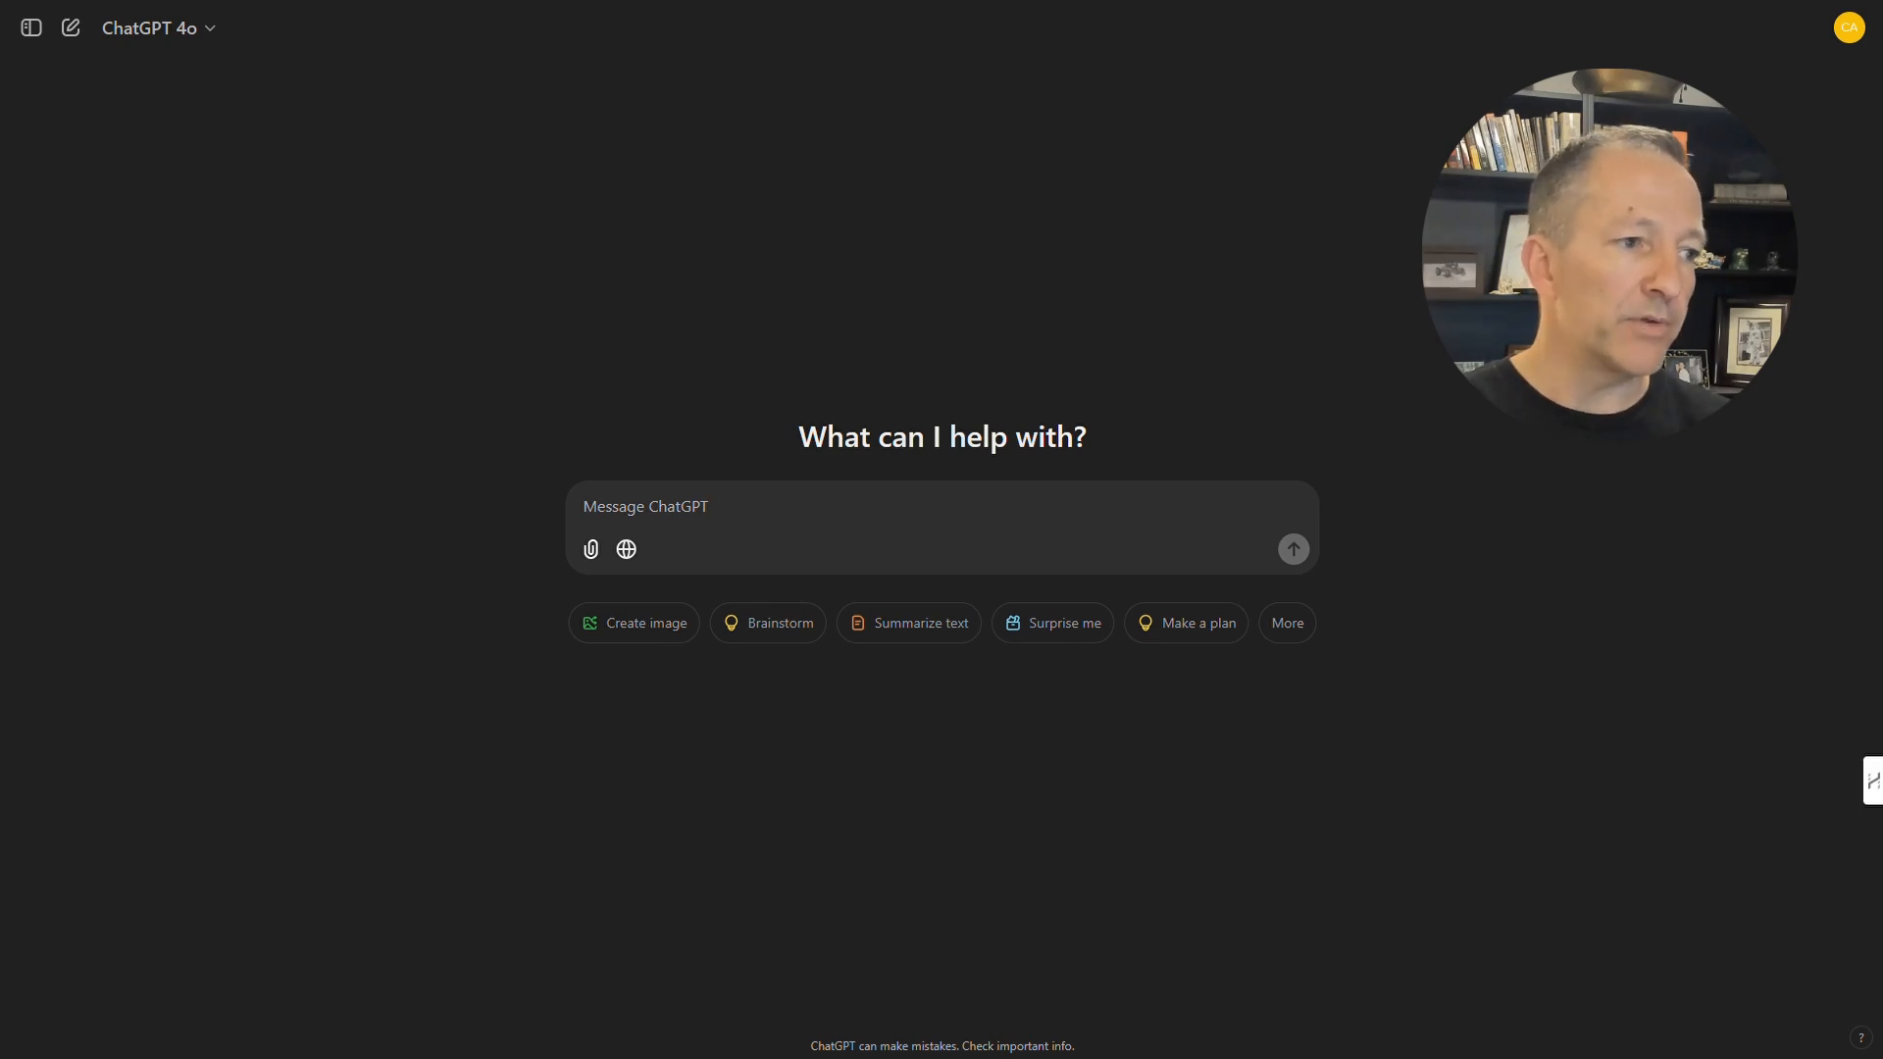
Attach 'dummy data - starting point v2.csv' and 'Sample Import Template - Sheet1.csv' to a new ChatGPT chat.
drag(774, 510, 767, 555)
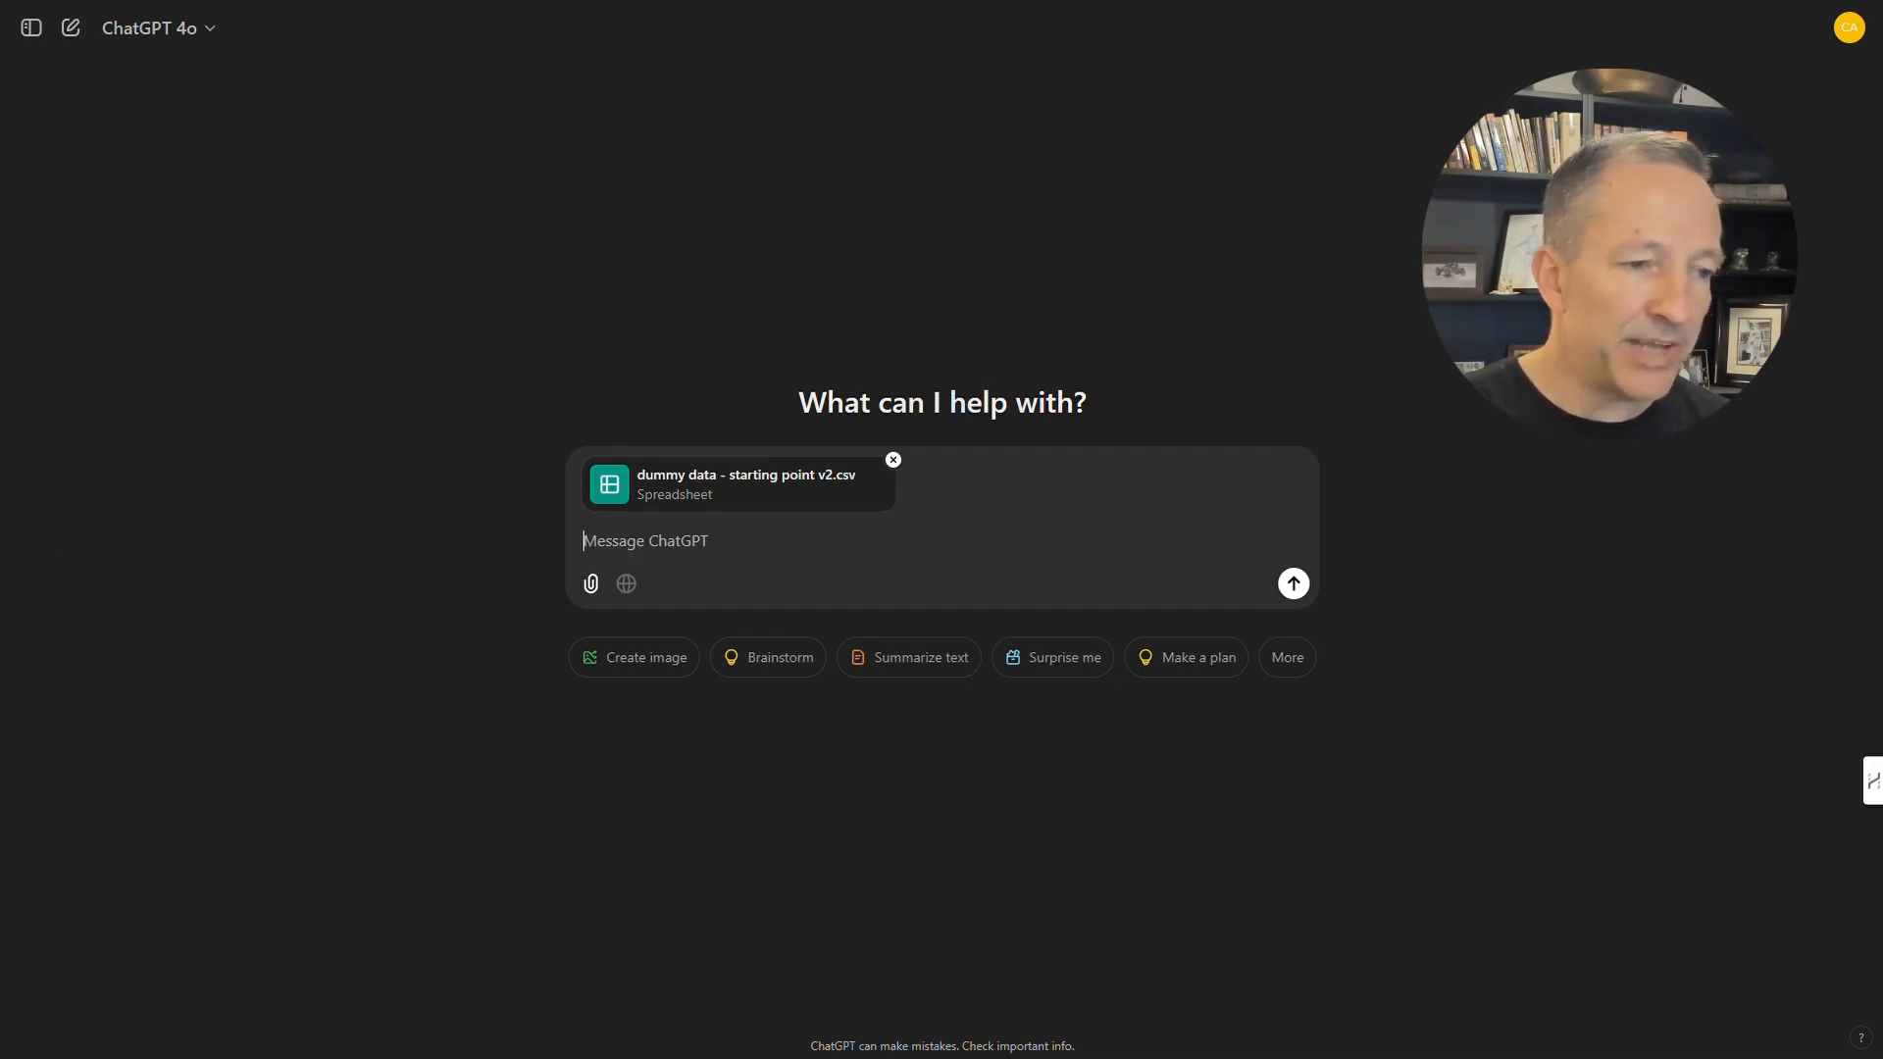
drag(490, 550, 945, 553)
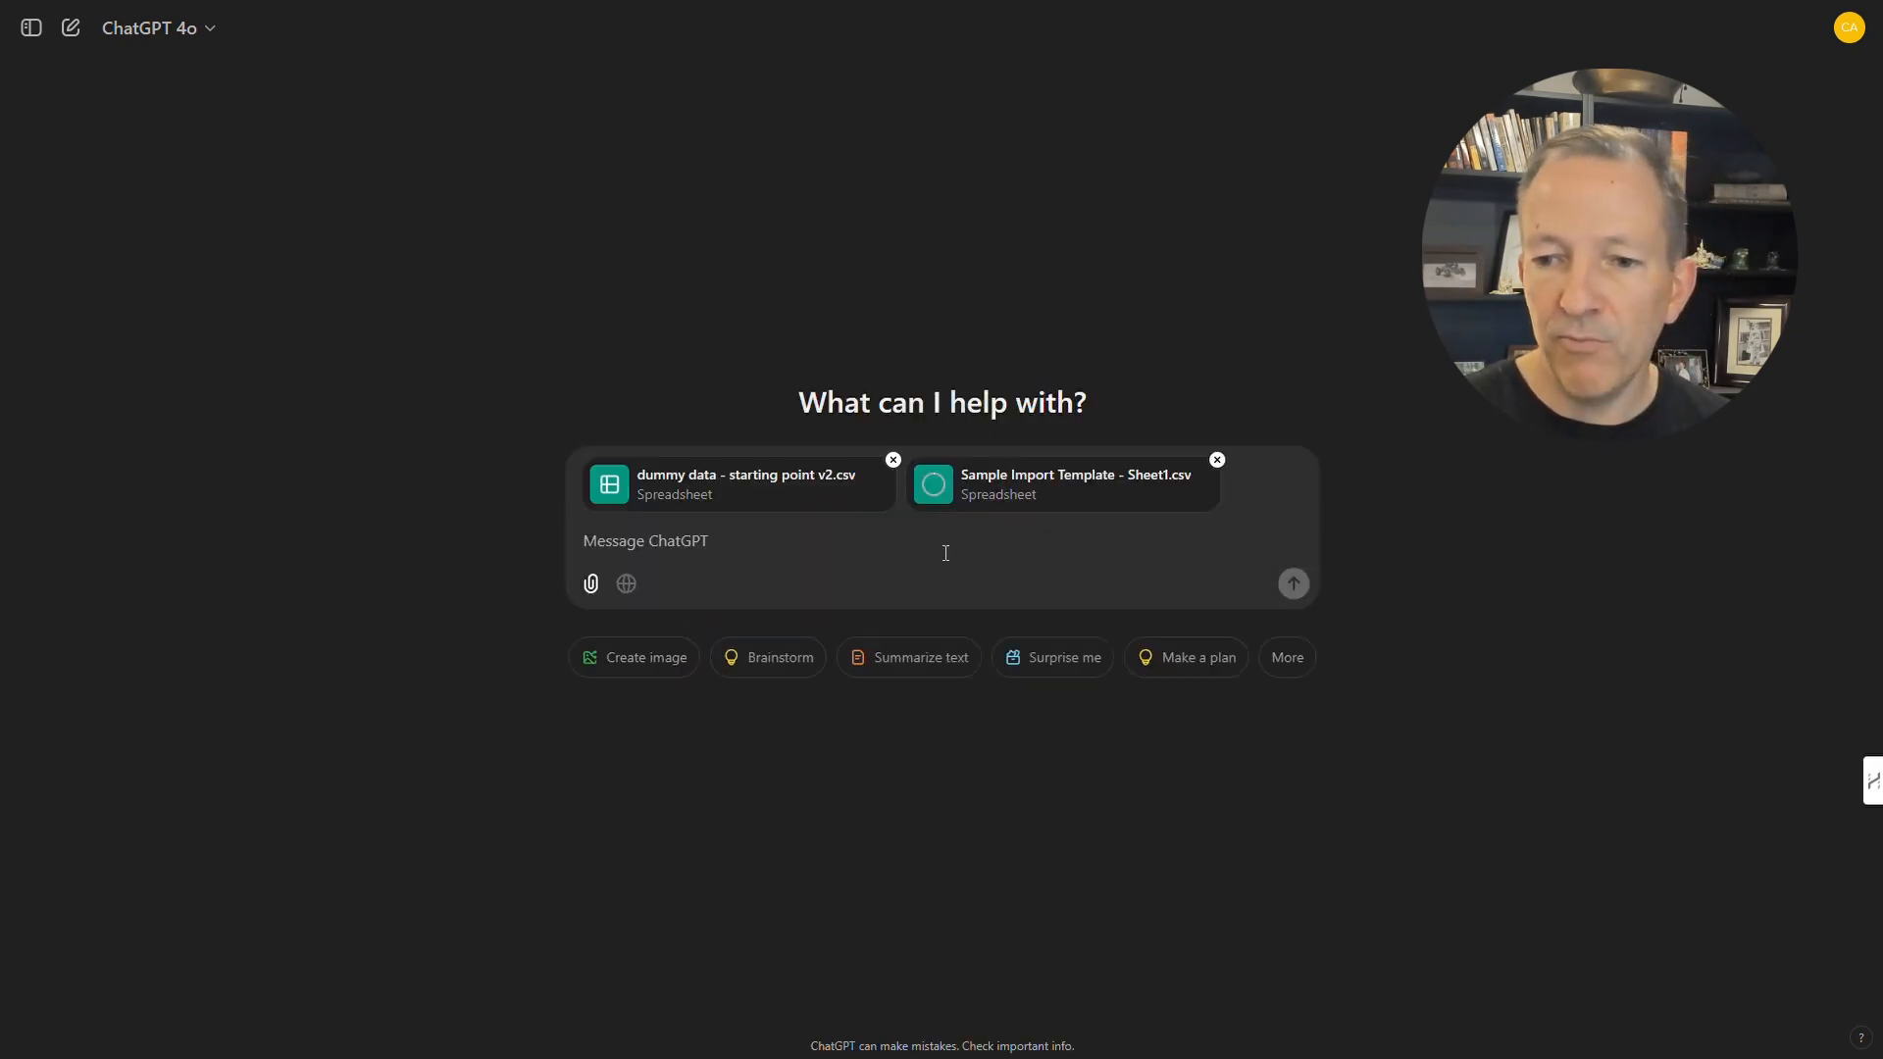
click(854, 559)
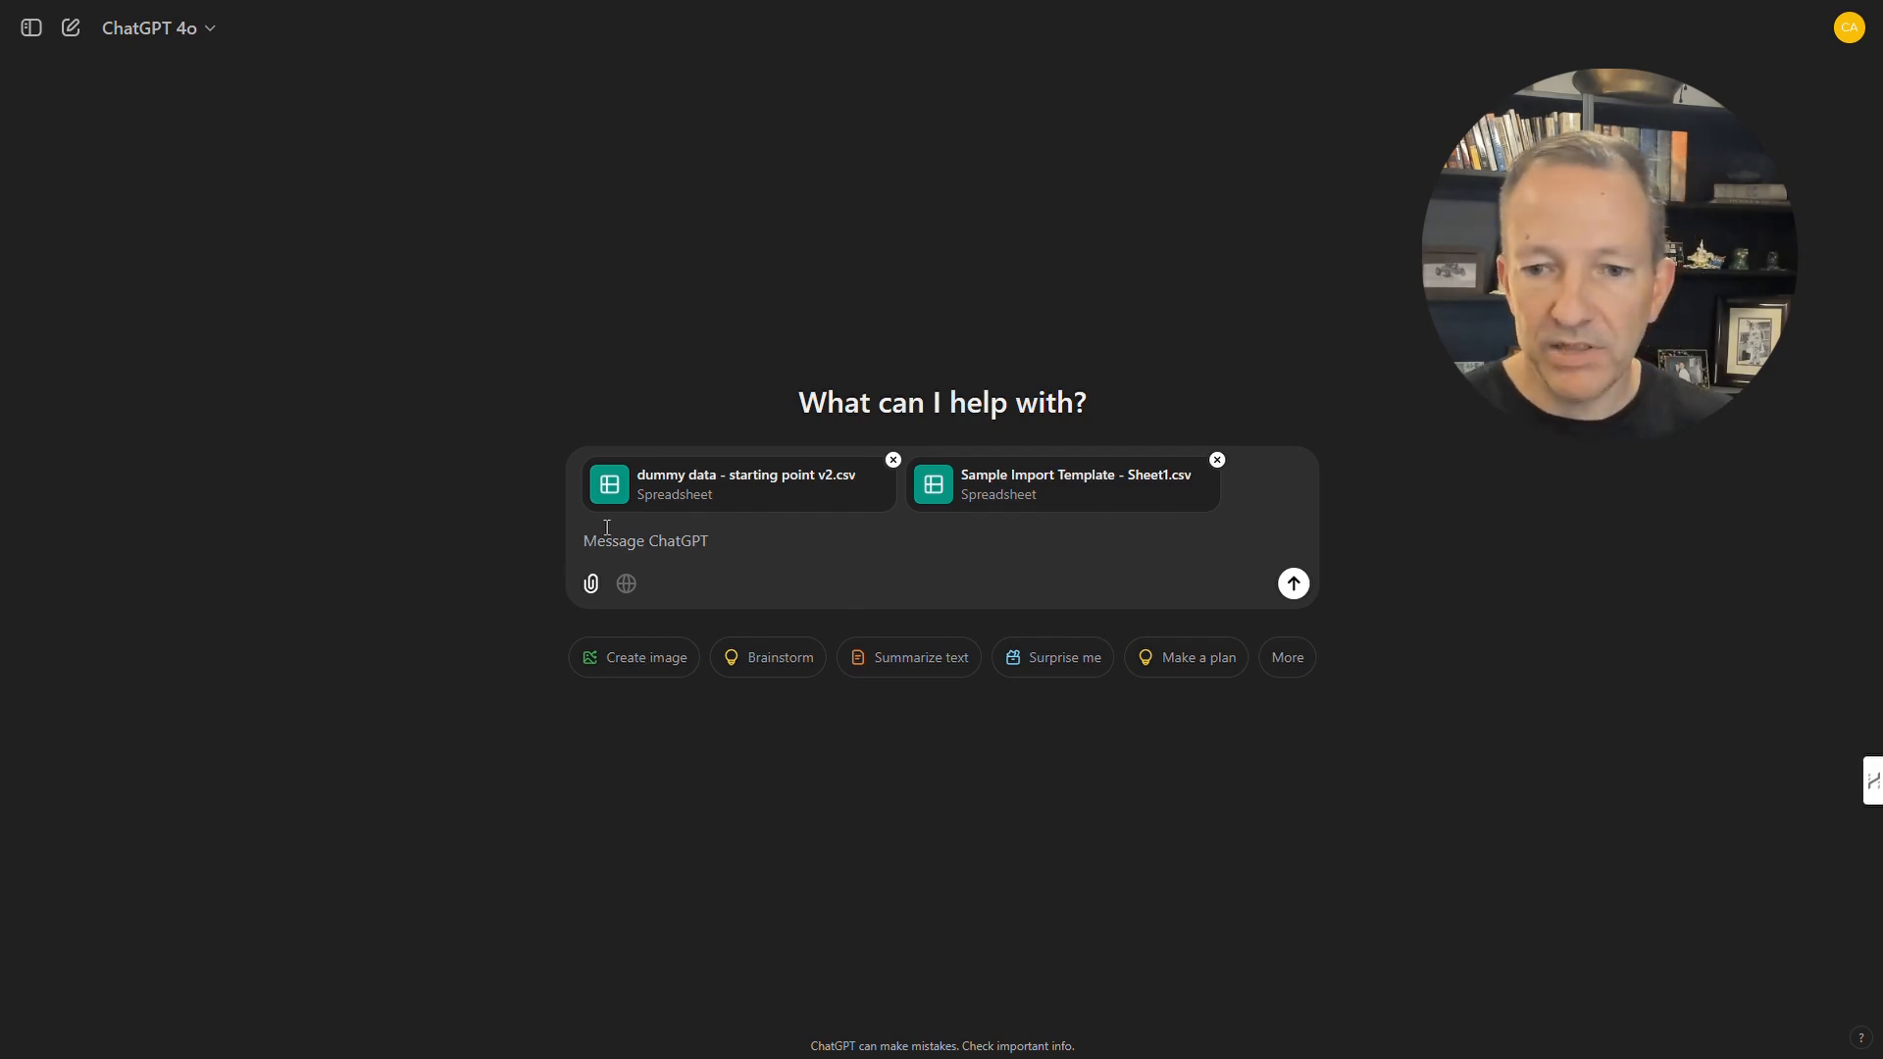
Send one prompt with six ordered standardizing instructions, from phone numbers as xxx-xxx-xxxx to country as 'USA', outputting a new file based on 'Sample Import Template'.
key(ctrl+v)
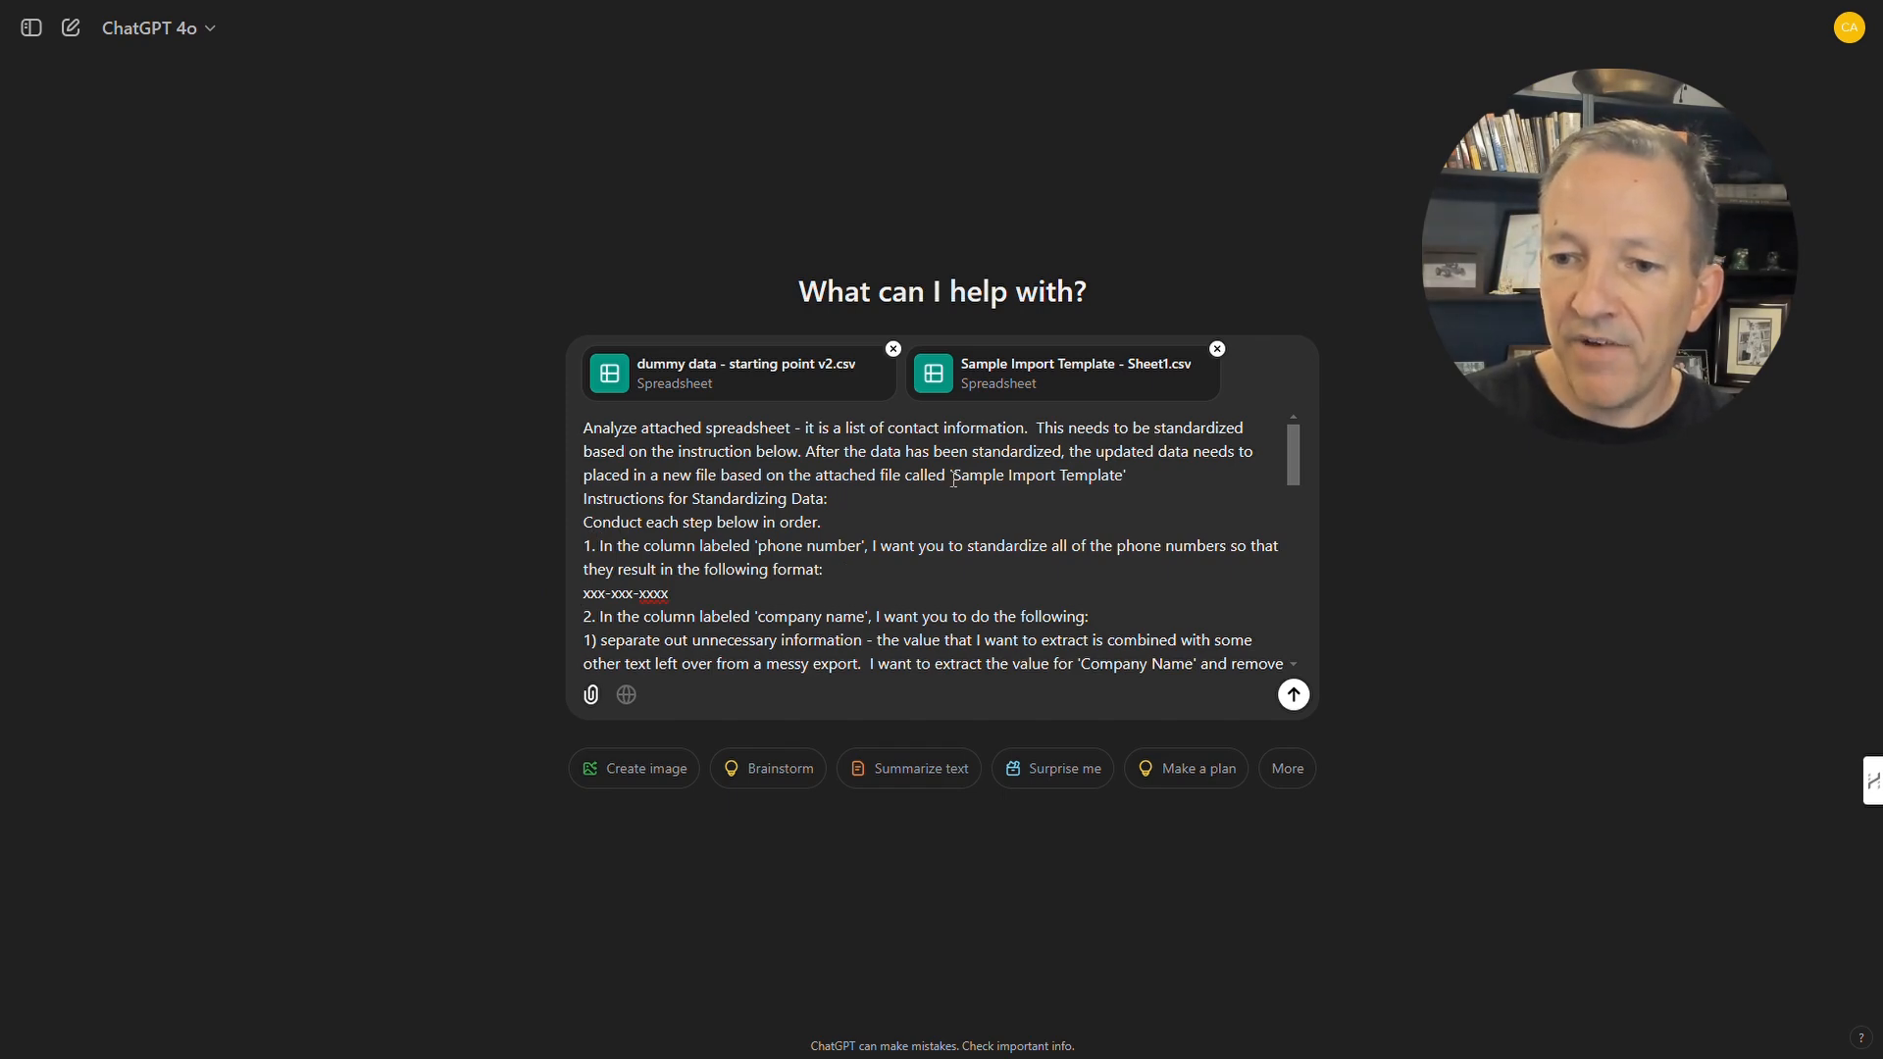
drag(951, 475, 1123, 476)
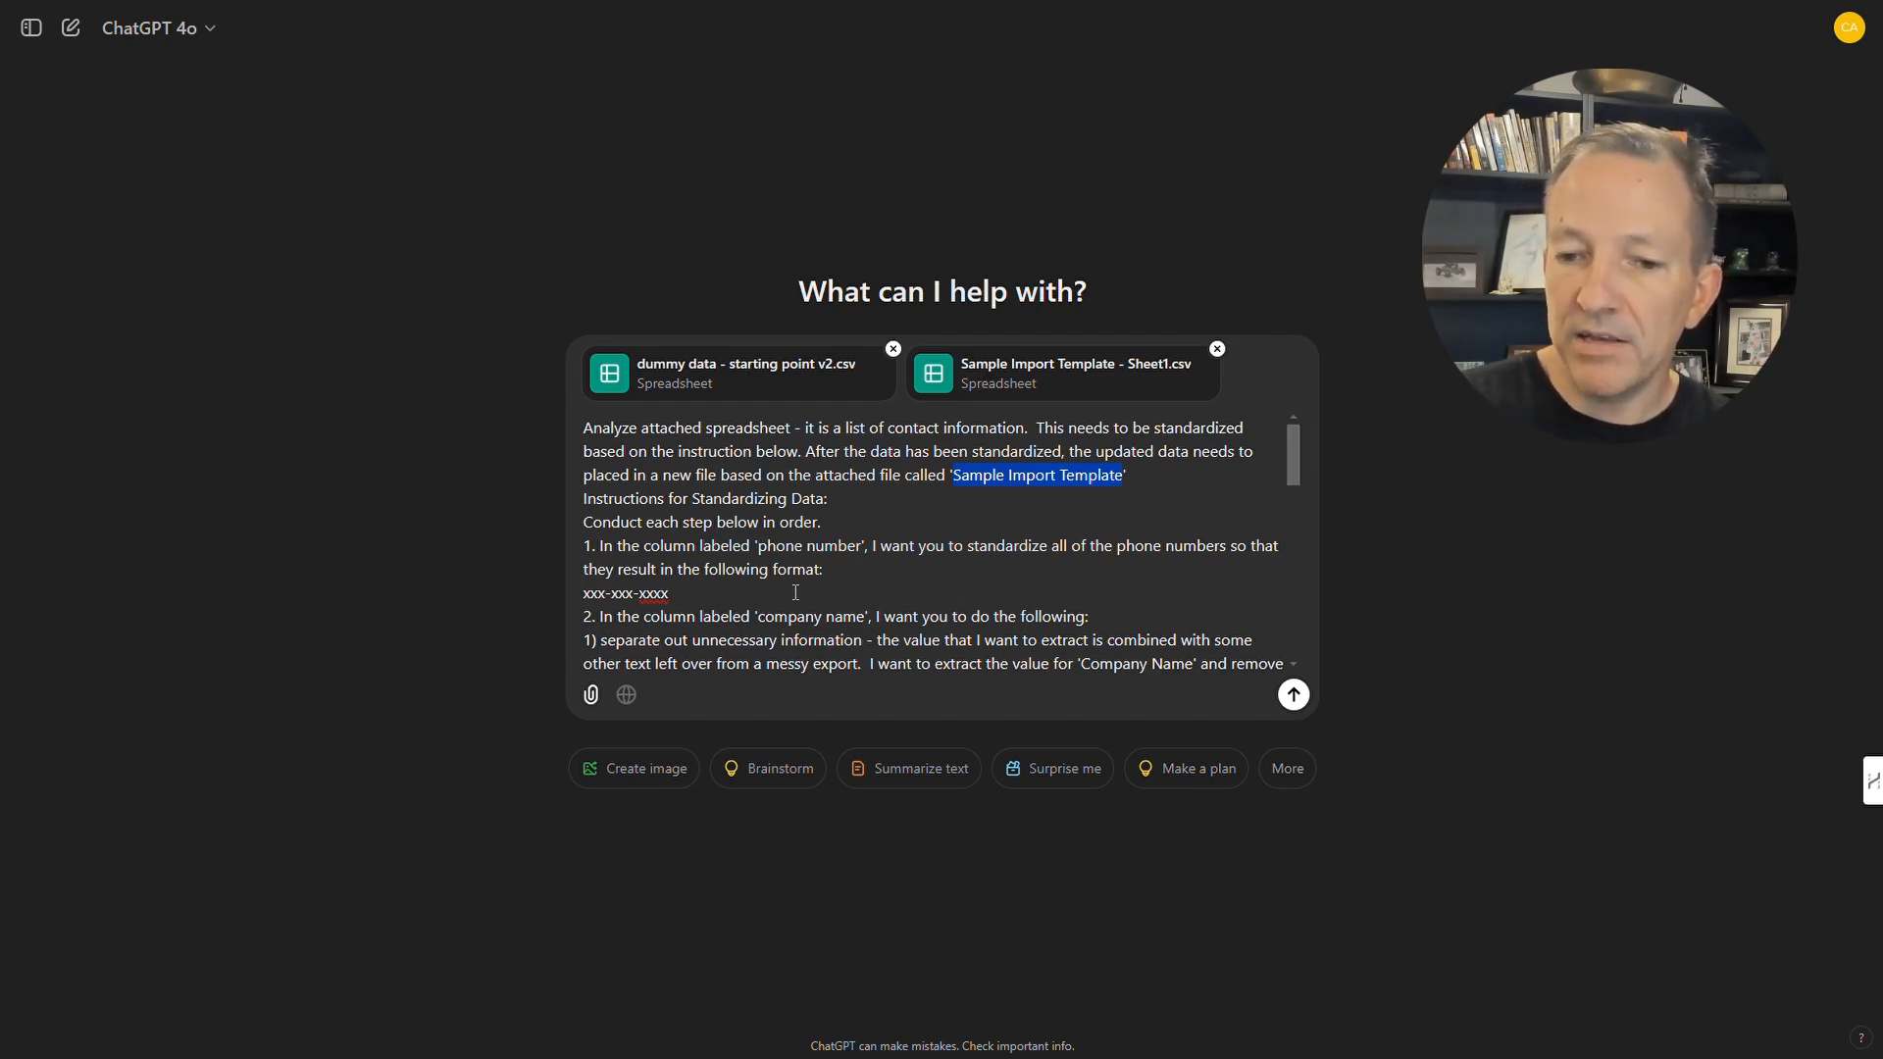
scroll(797, 592, down, 10)
scroll(797, 592, down, 1)
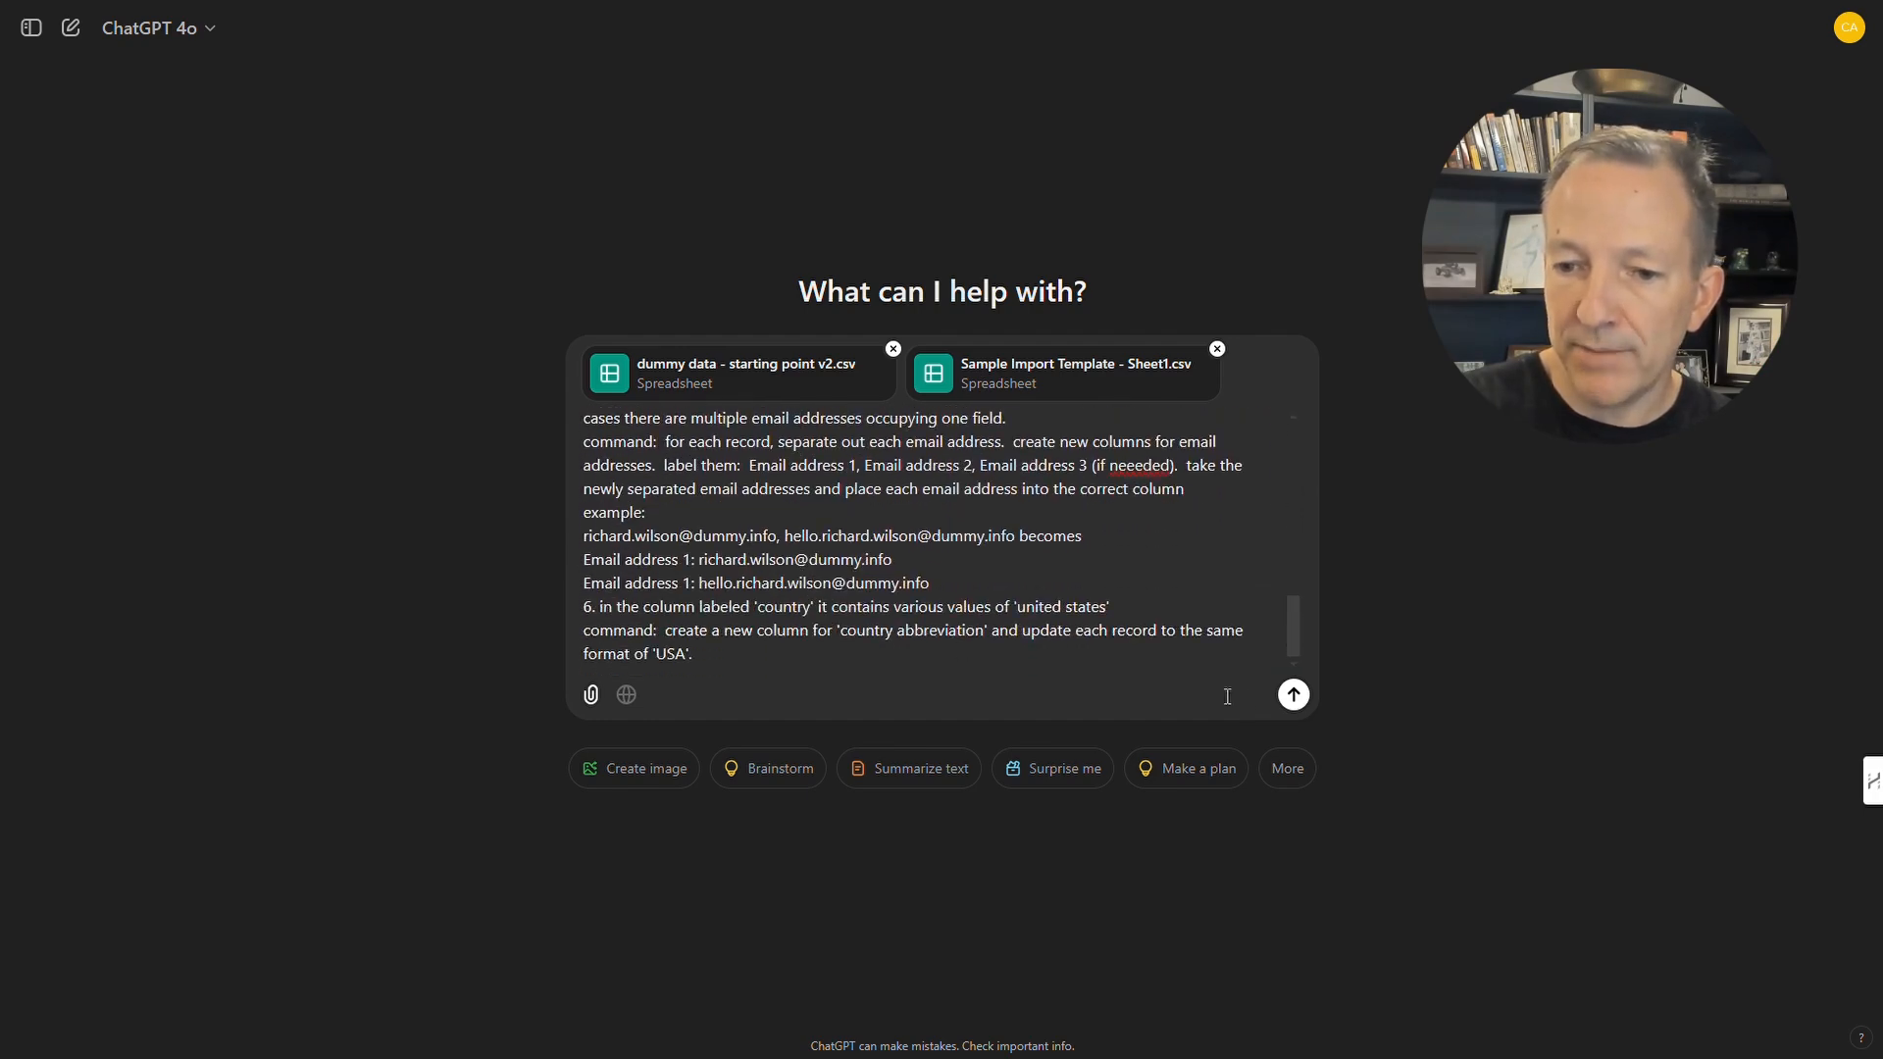
click(1295, 696)
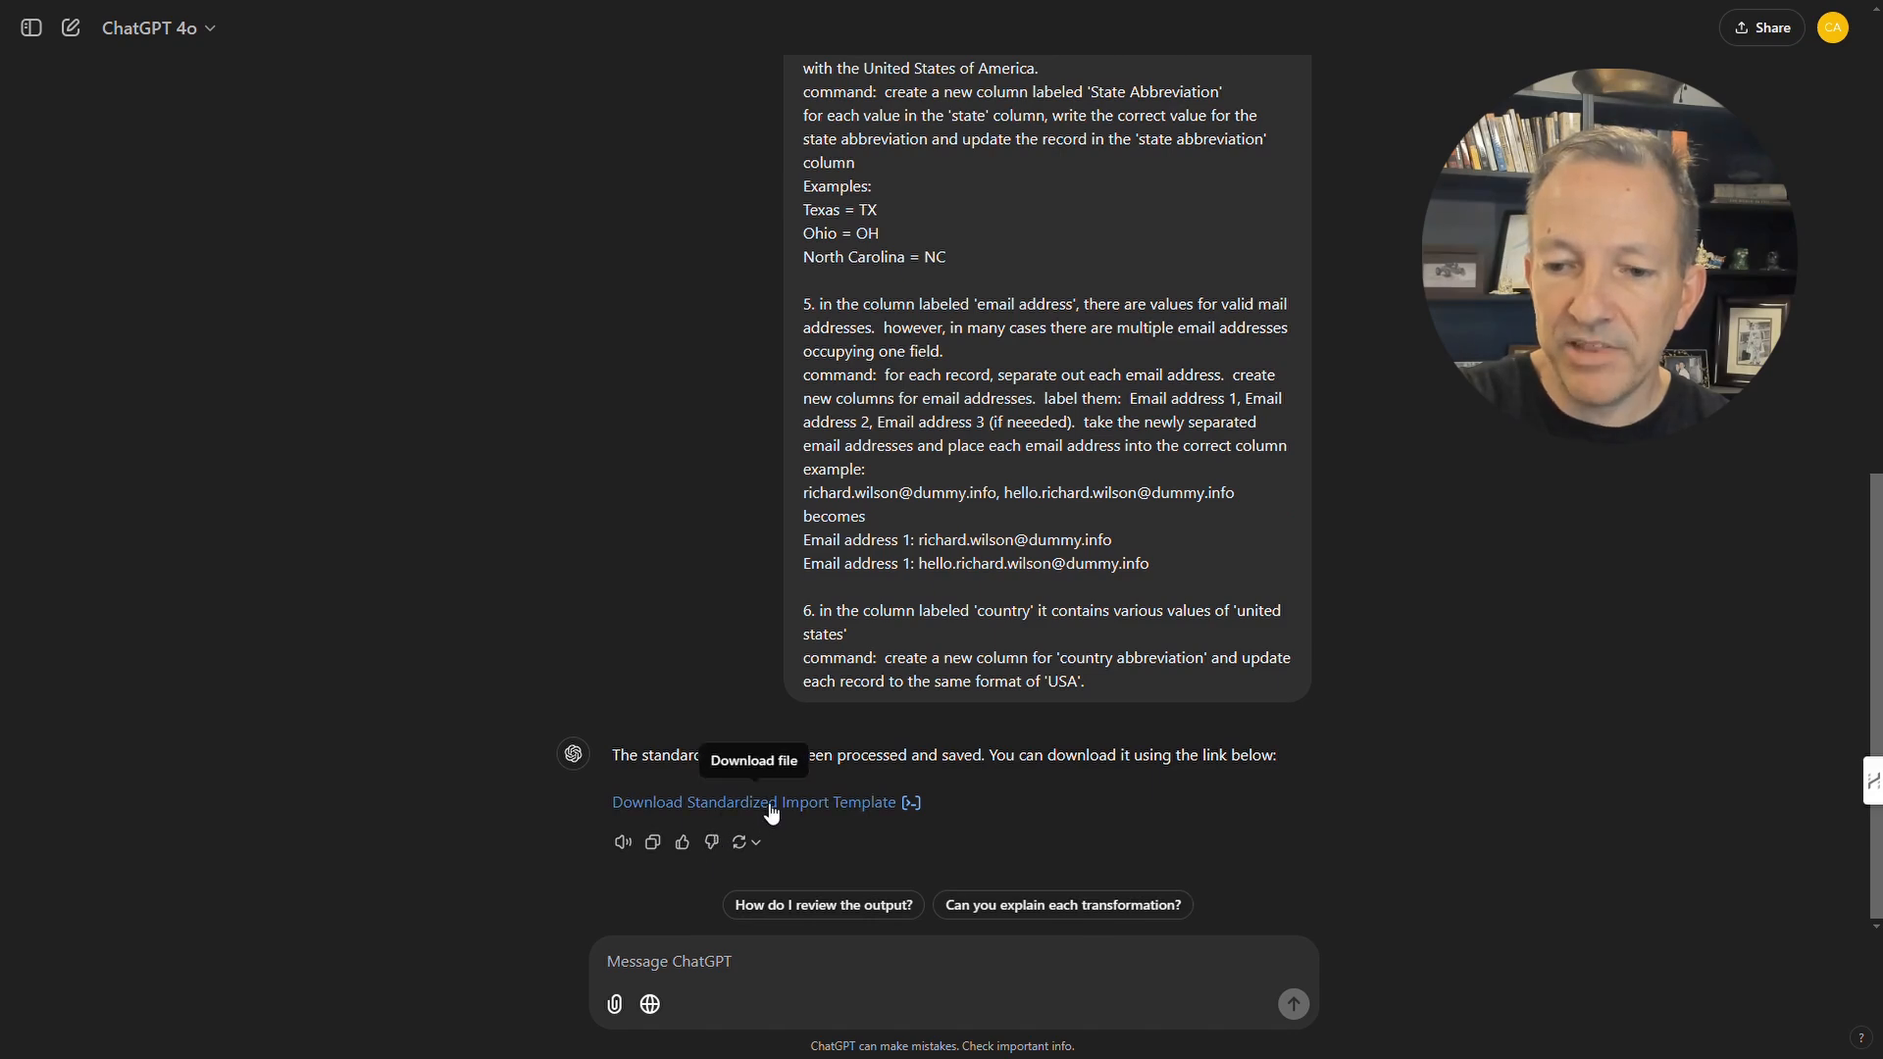
Download the Standardized Import Template, open it in Excel and widen the State, State Abbreviation and City columns.
click(682, 804)
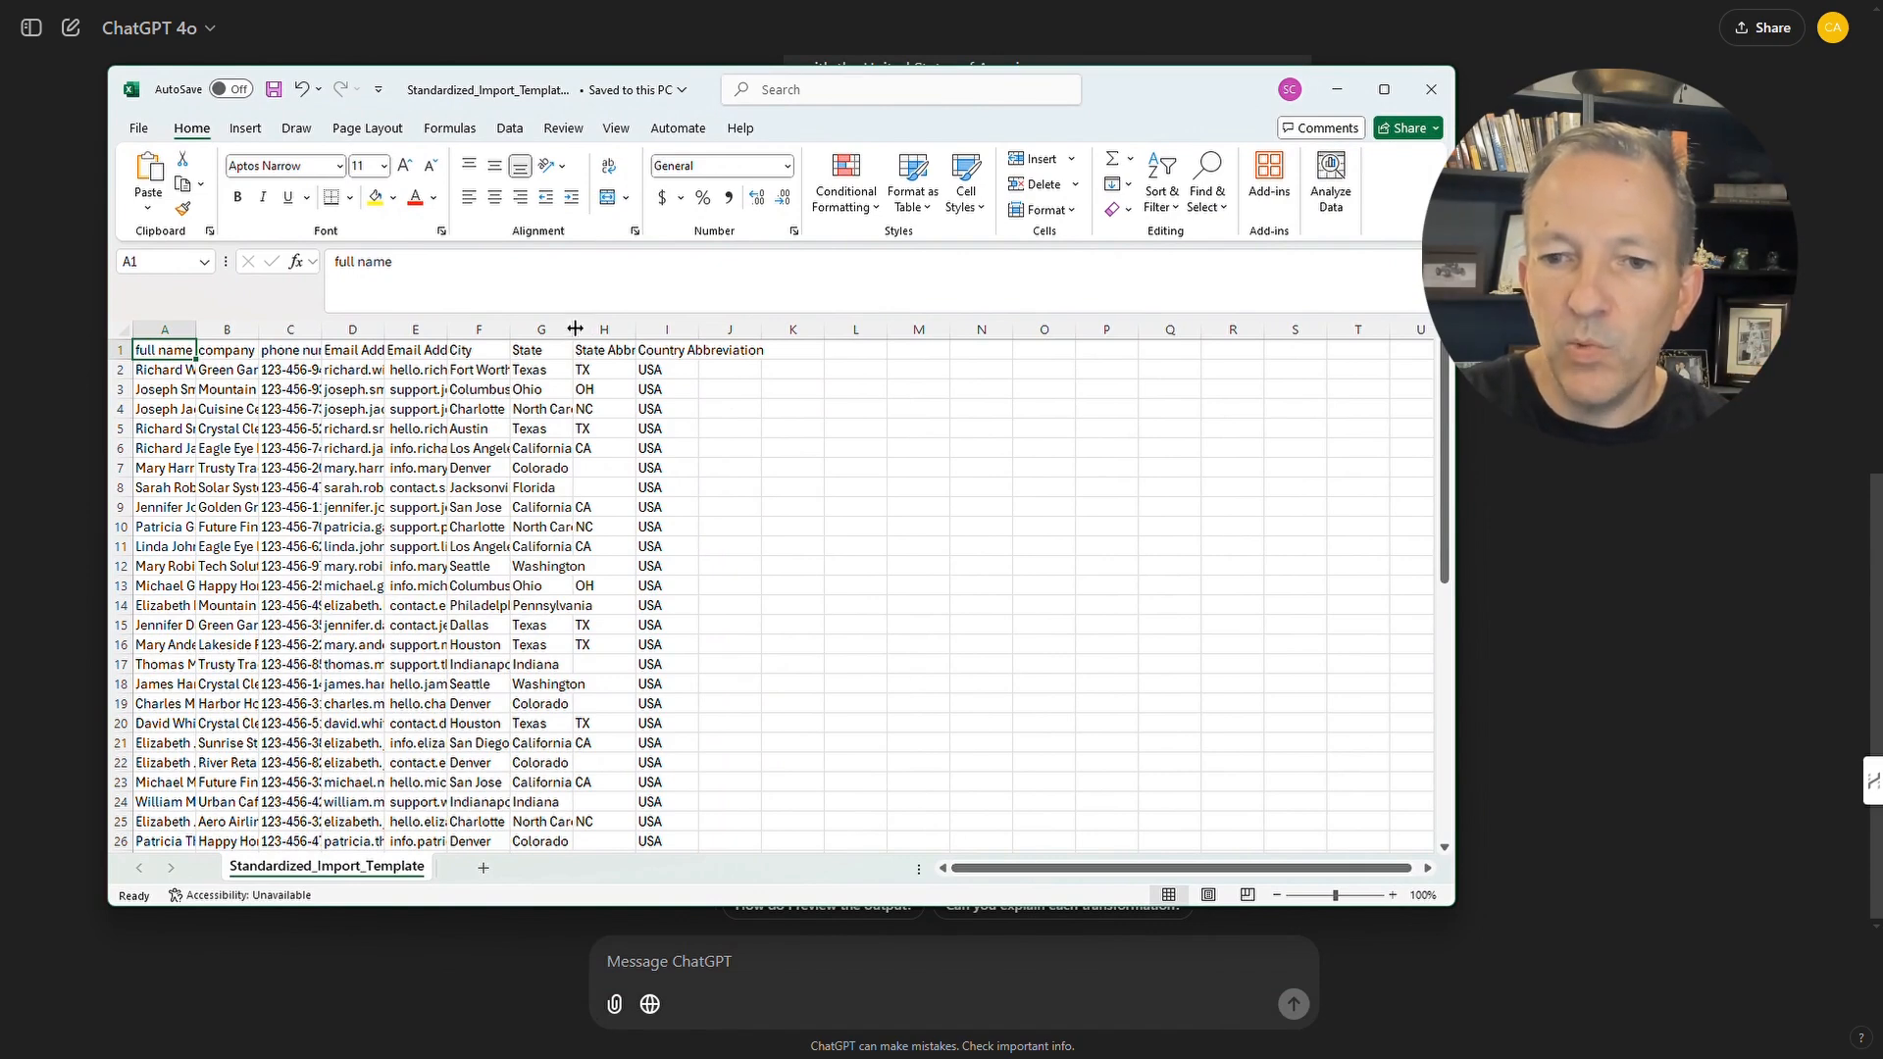
double_click(574, 327)
double_click(673, 329)
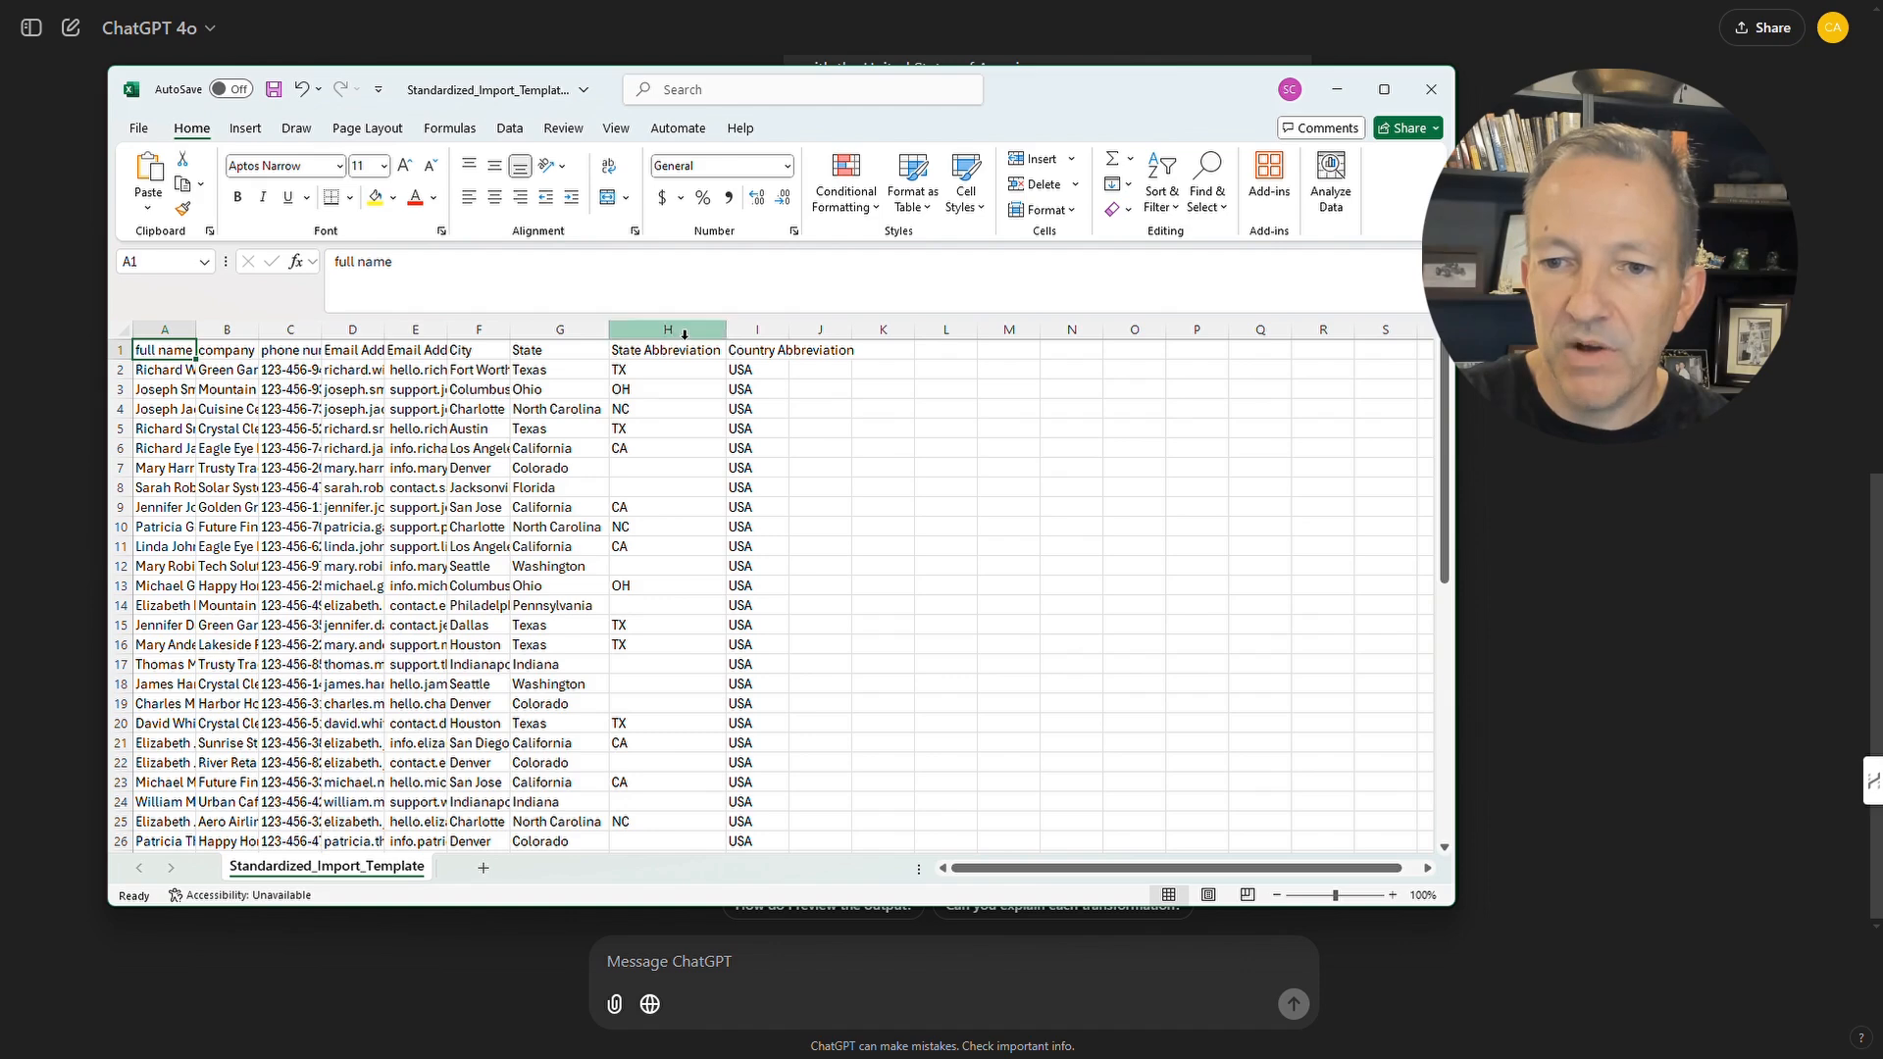
drag(609, 330, 699, 329)
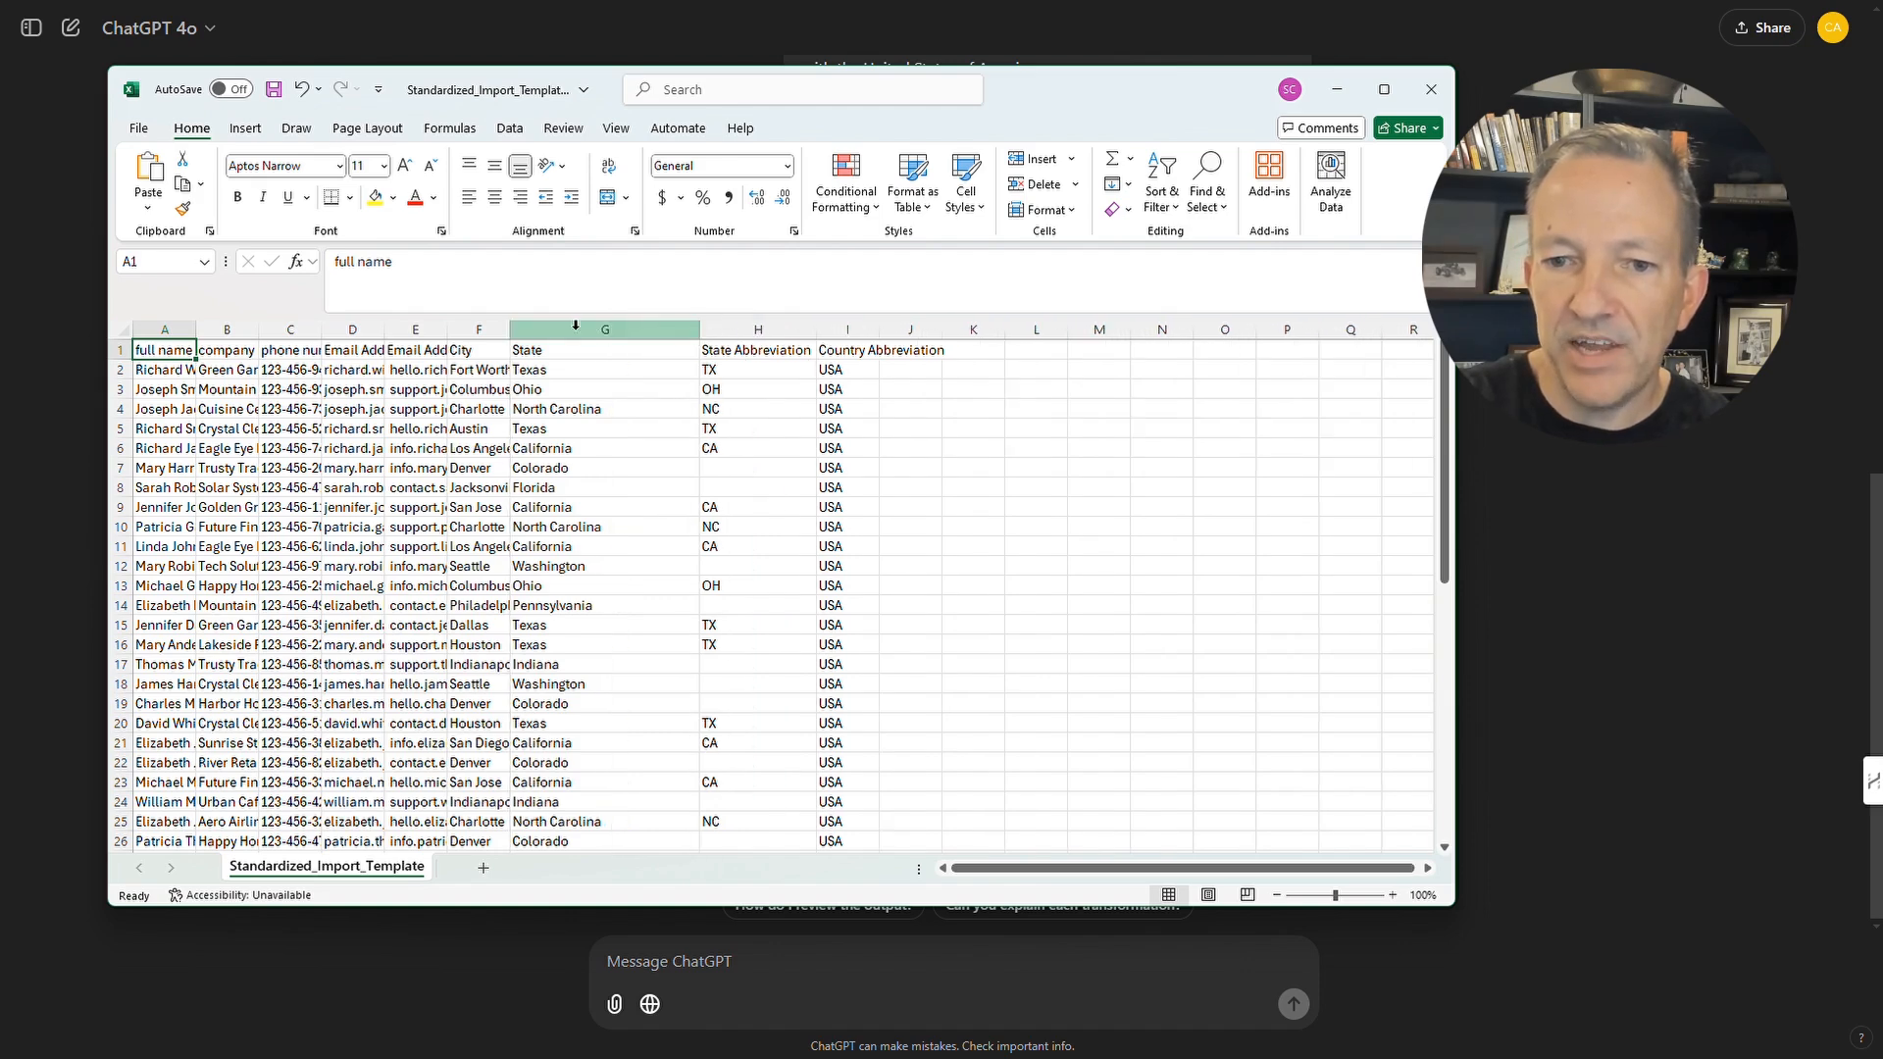
drag(507, 327, 674, 329)
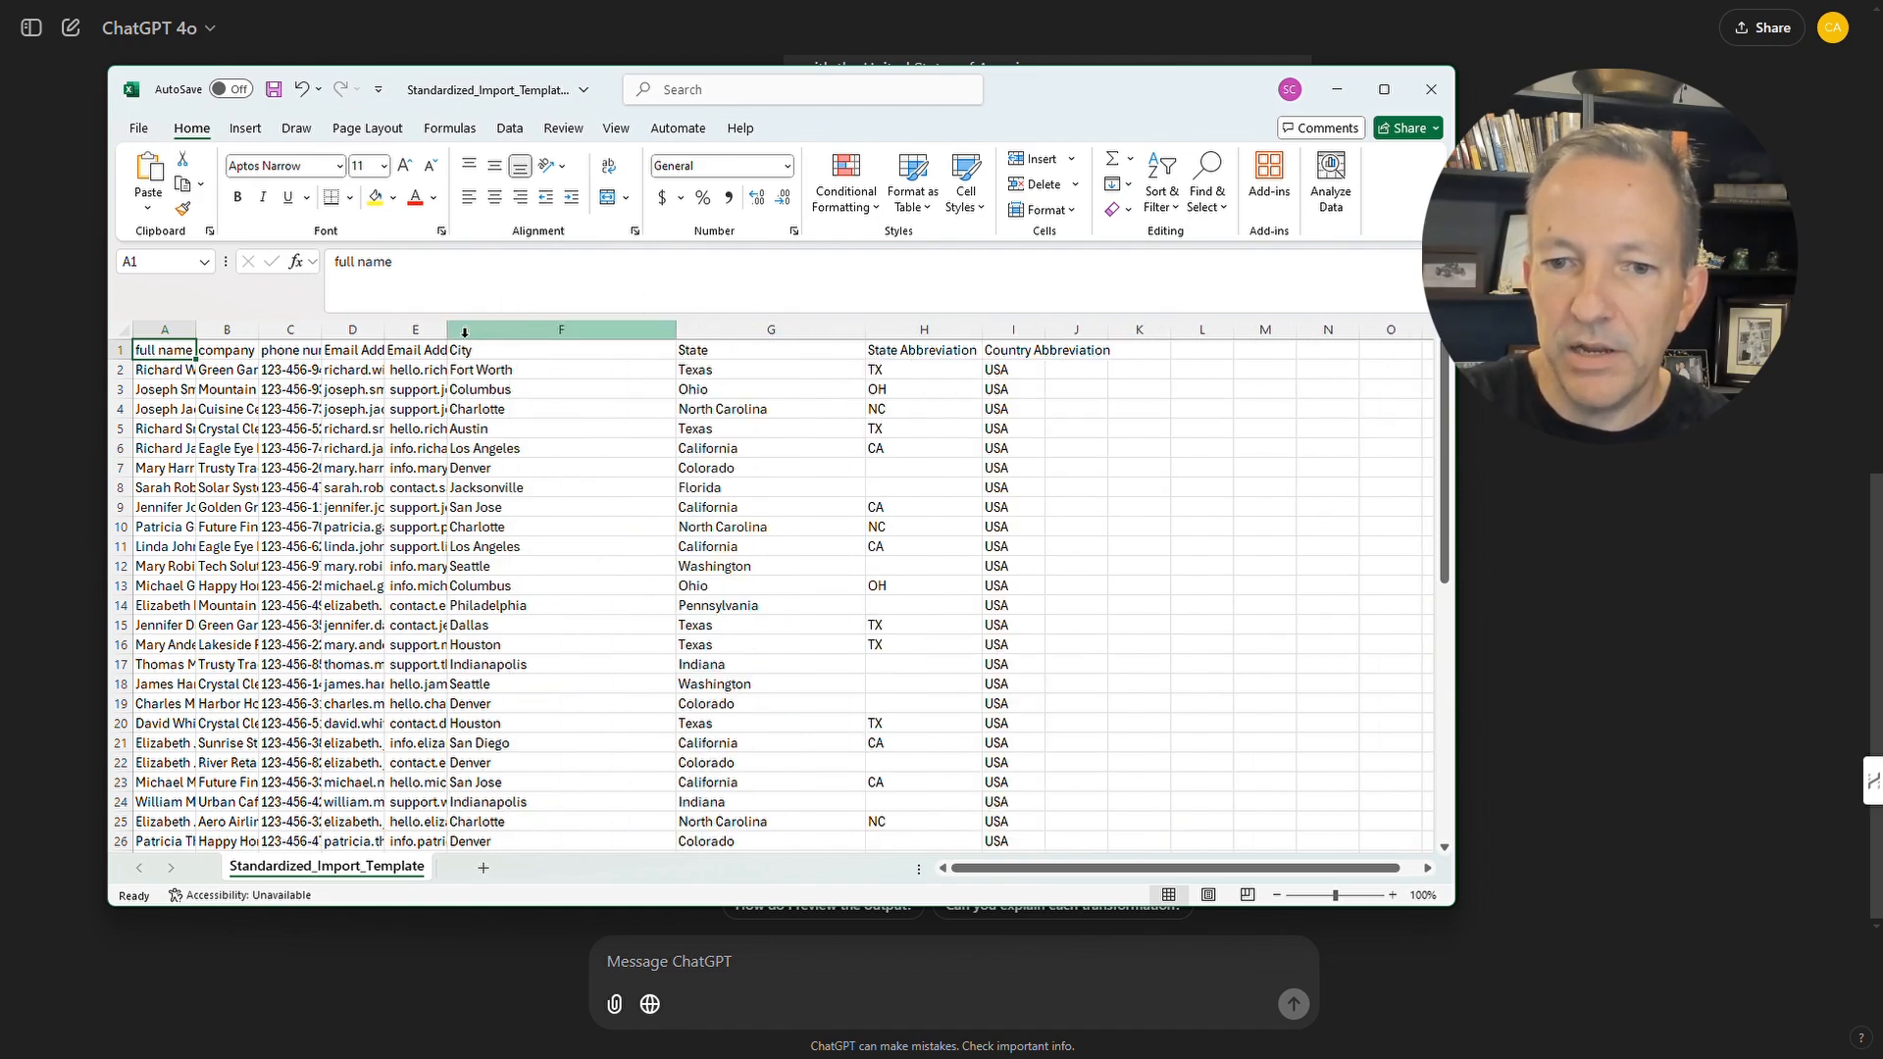
Widen the Email Address 2, Email Address 1, phone number, company name and full name columns of the standardized file.
drag(448, 333, 622, 329)
drag(385, 331, 482, 336)
drag(731, 327, 873, 328)
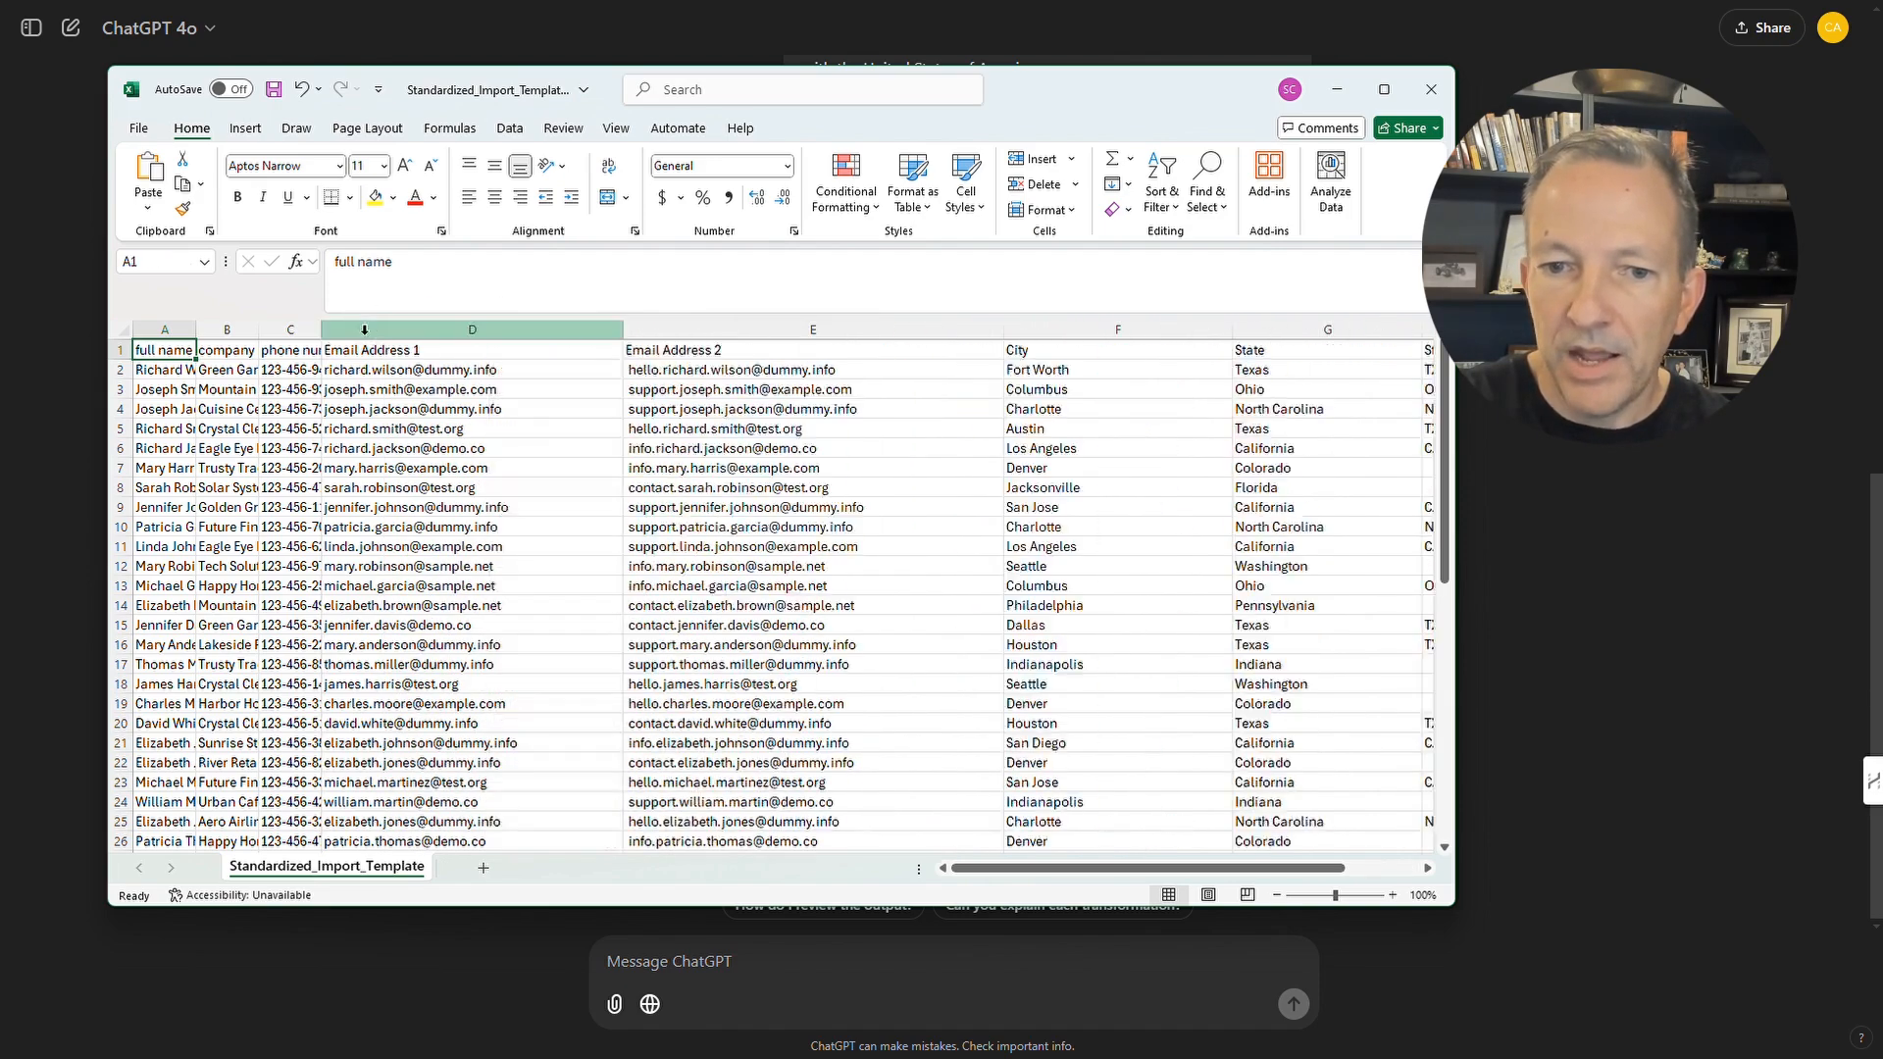
drag(319, 333, 564, 330)
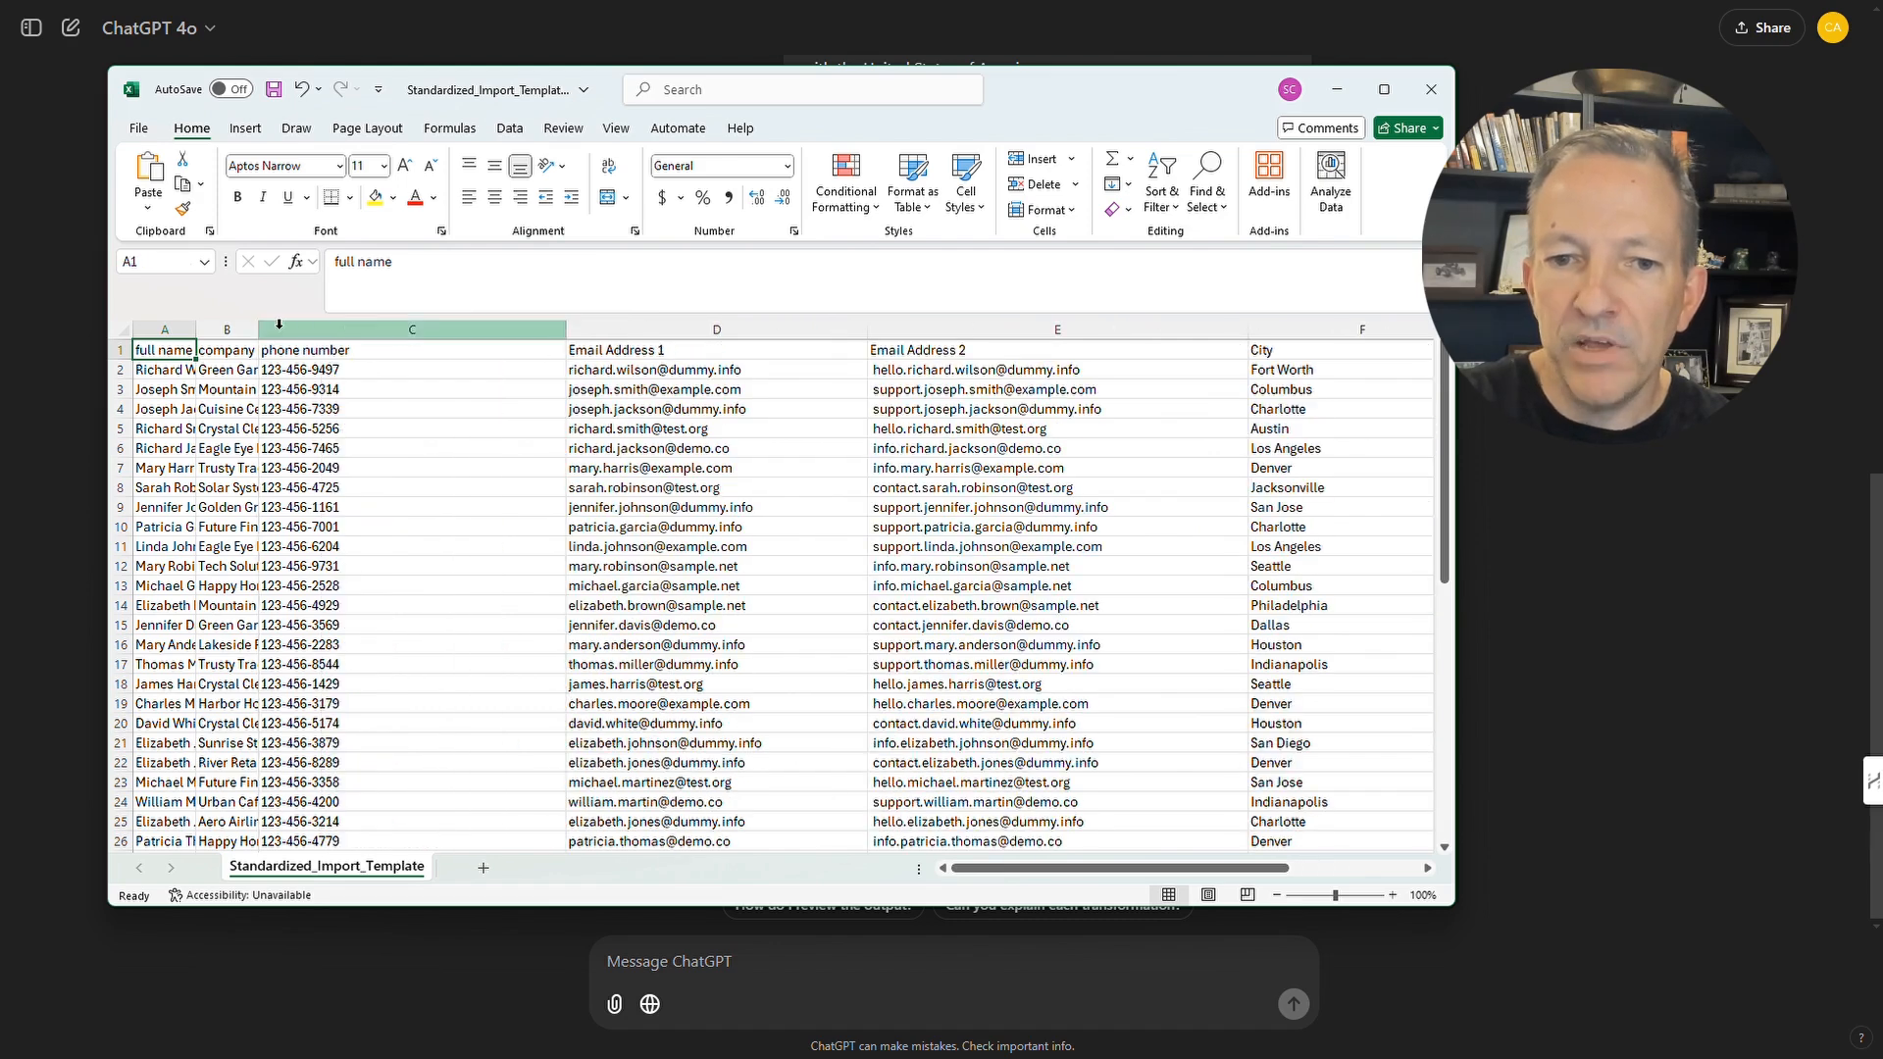
drag(253, 330, 454, 330)
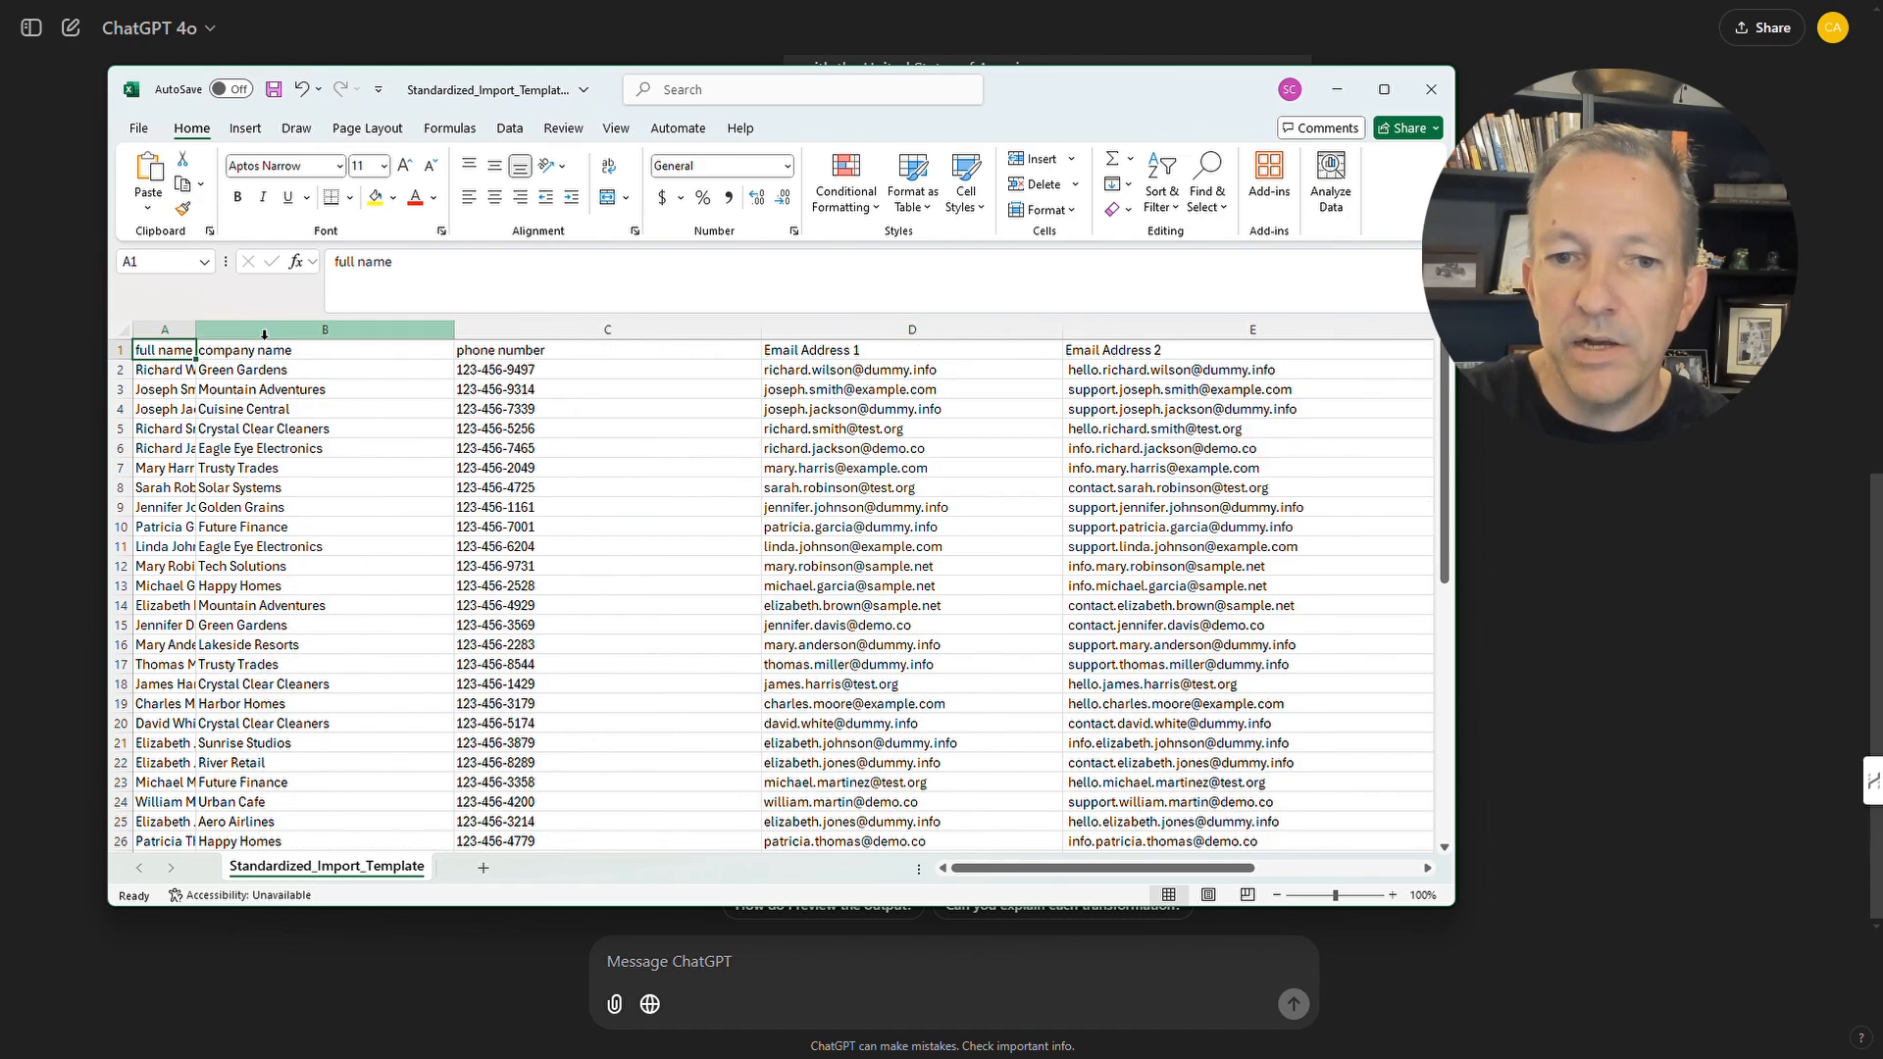
drag(191, 333, 480, 333)
Check the State Abbreviation column for missing values against the State column through all rows of the standardized file.
drag(1079, 868, 1302, 883)
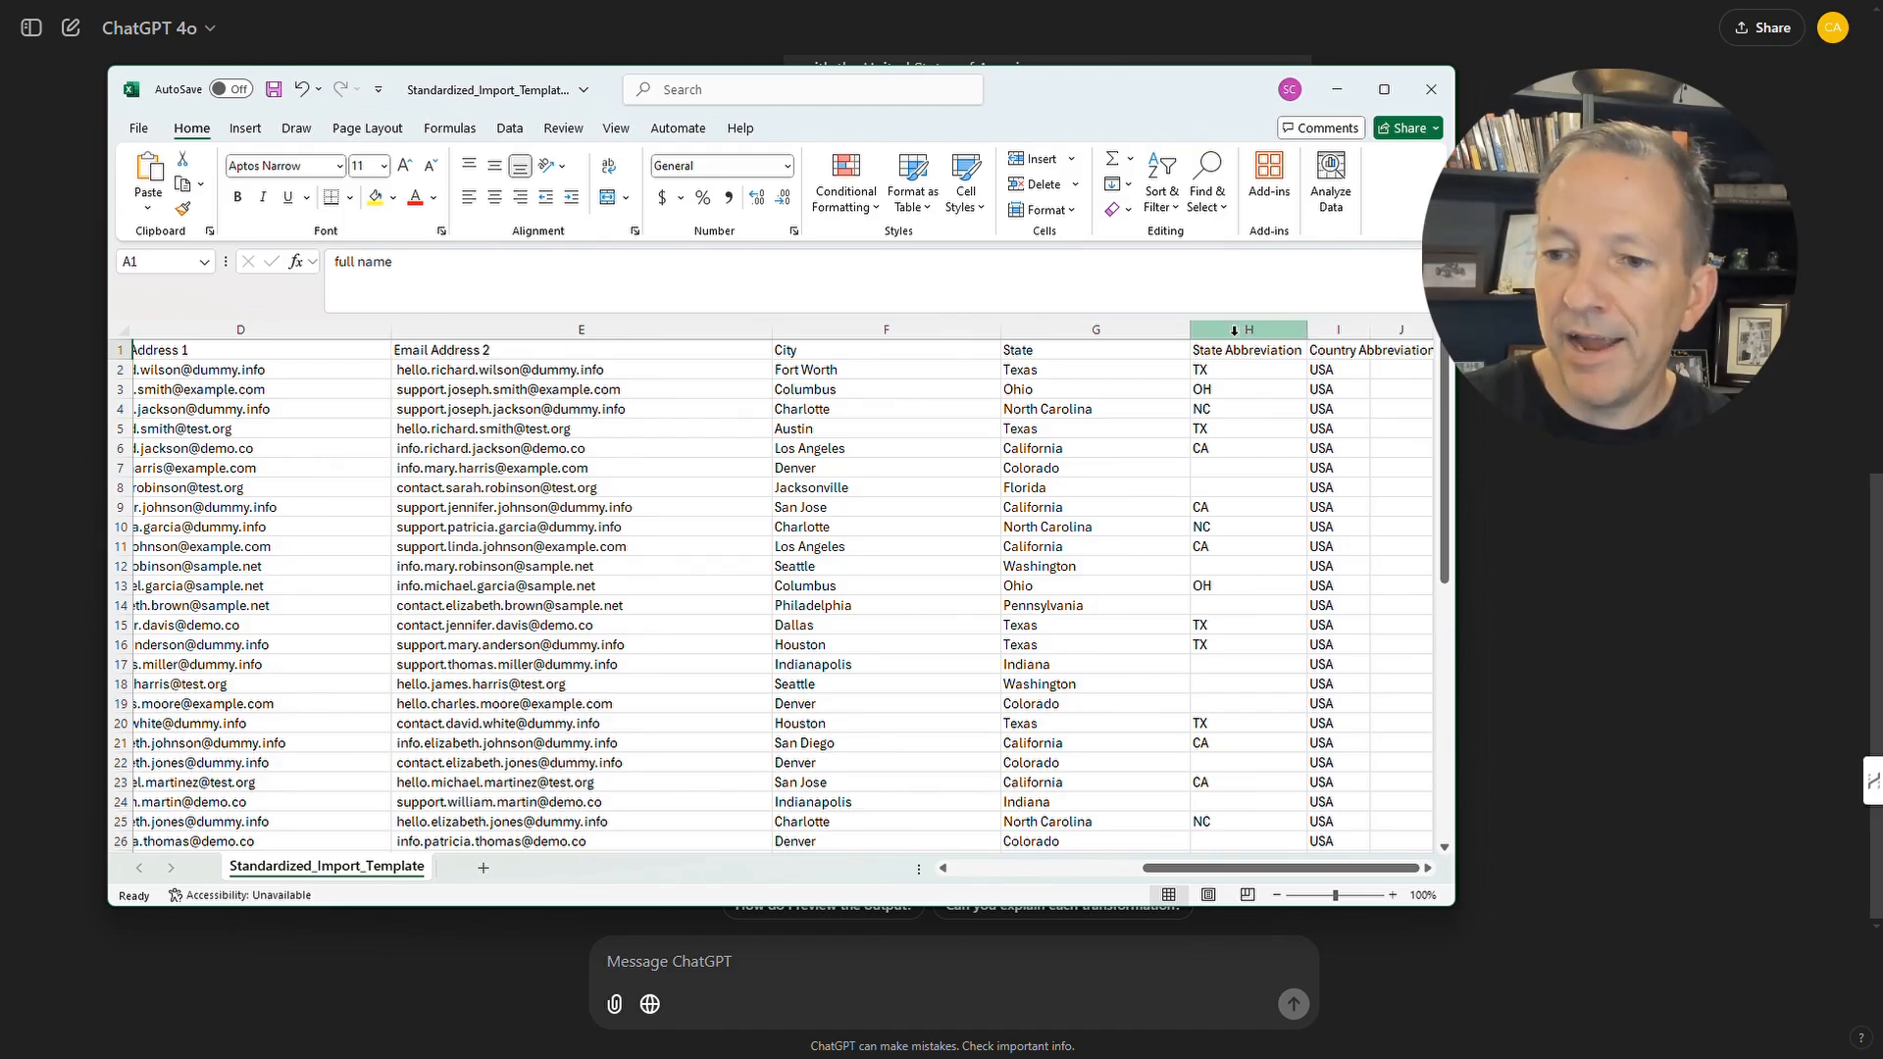
scroll(1231, 422, down, 11)
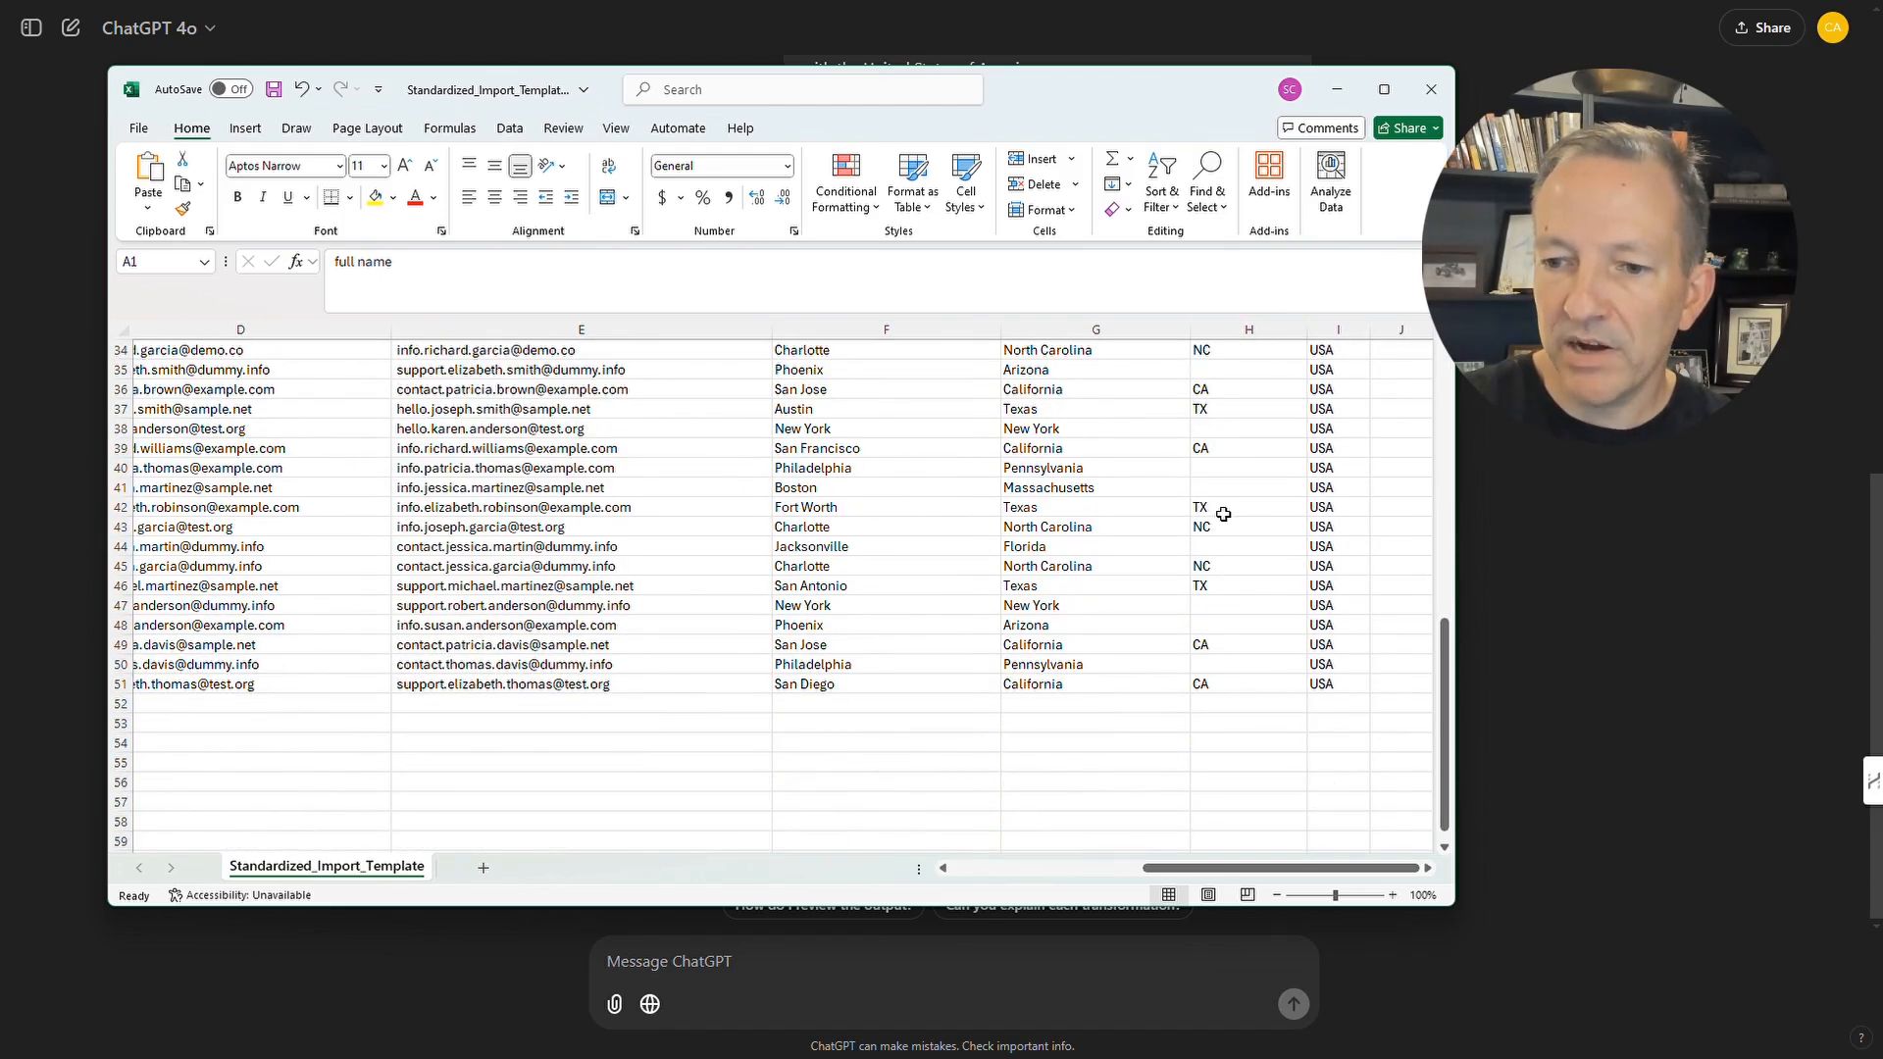
scroll(1224, 508, up, 8)
scroll(1224, 508, up, 3)
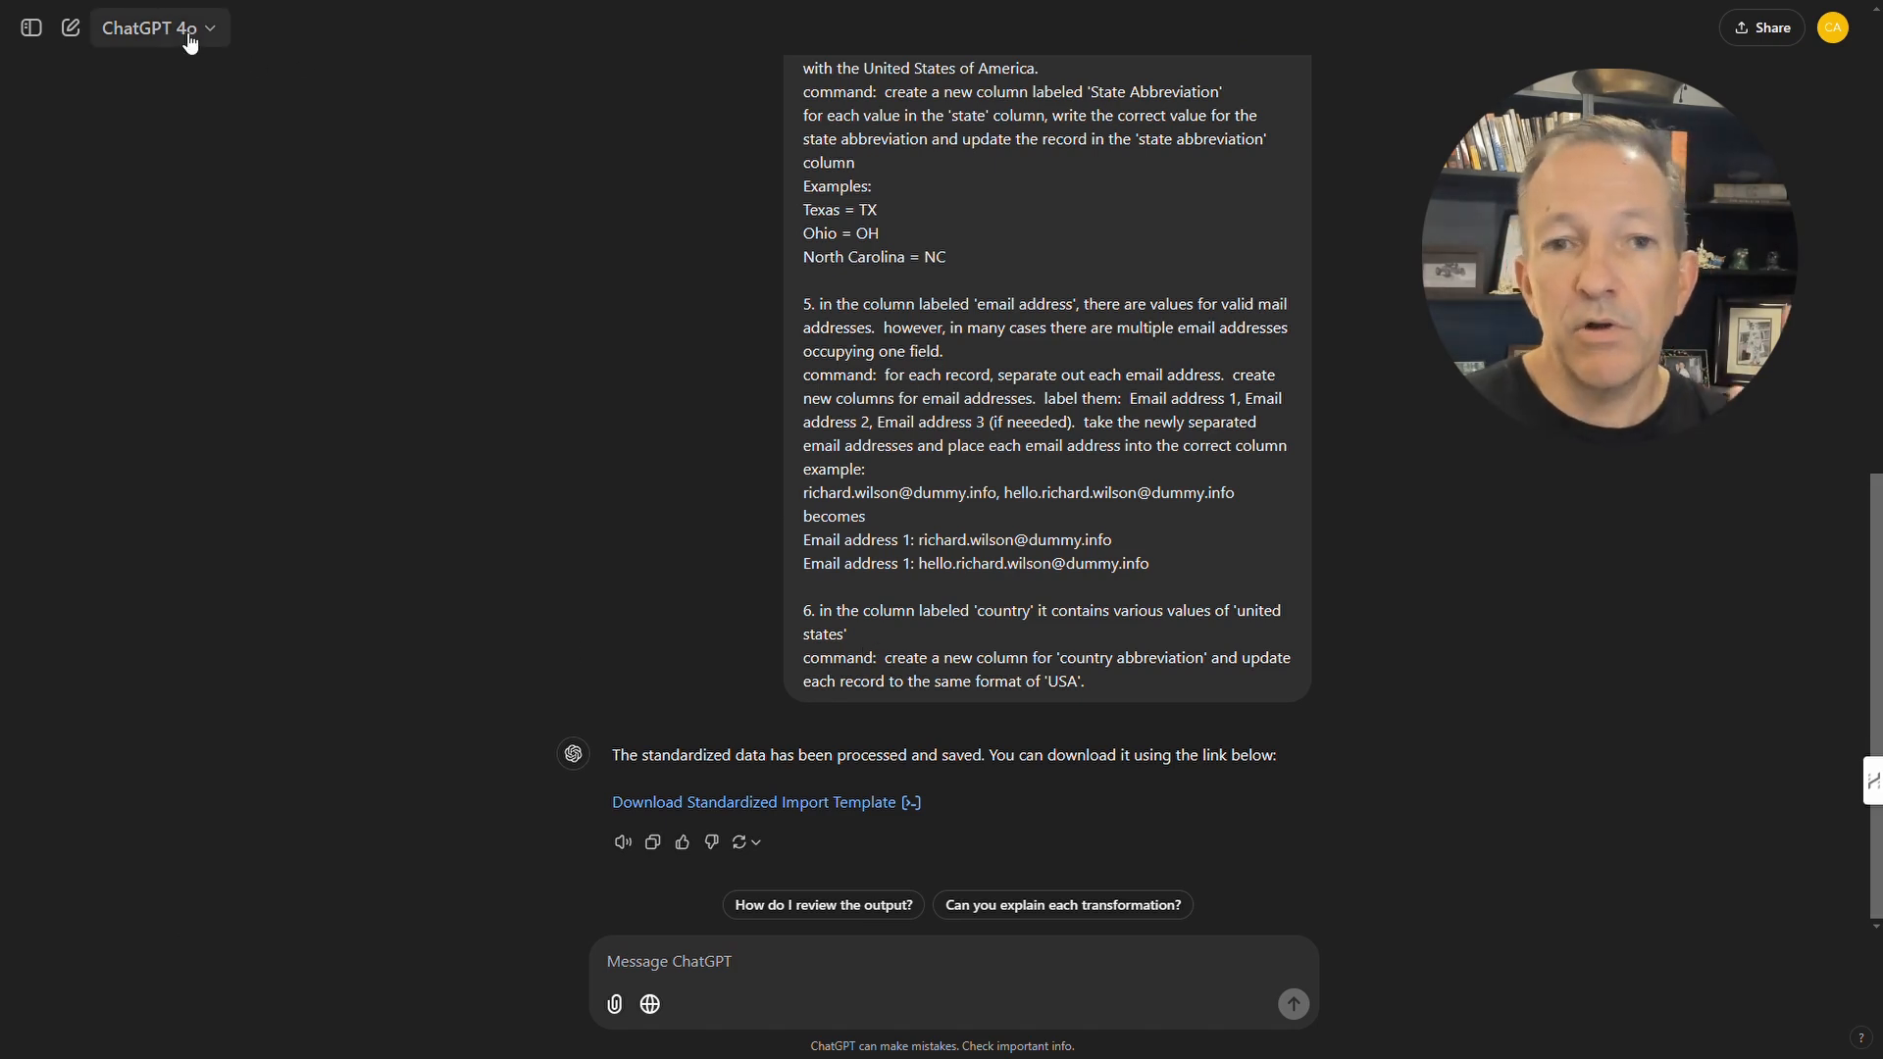
Switch back to ChatGPT and start a new chat.
click(73, 29)
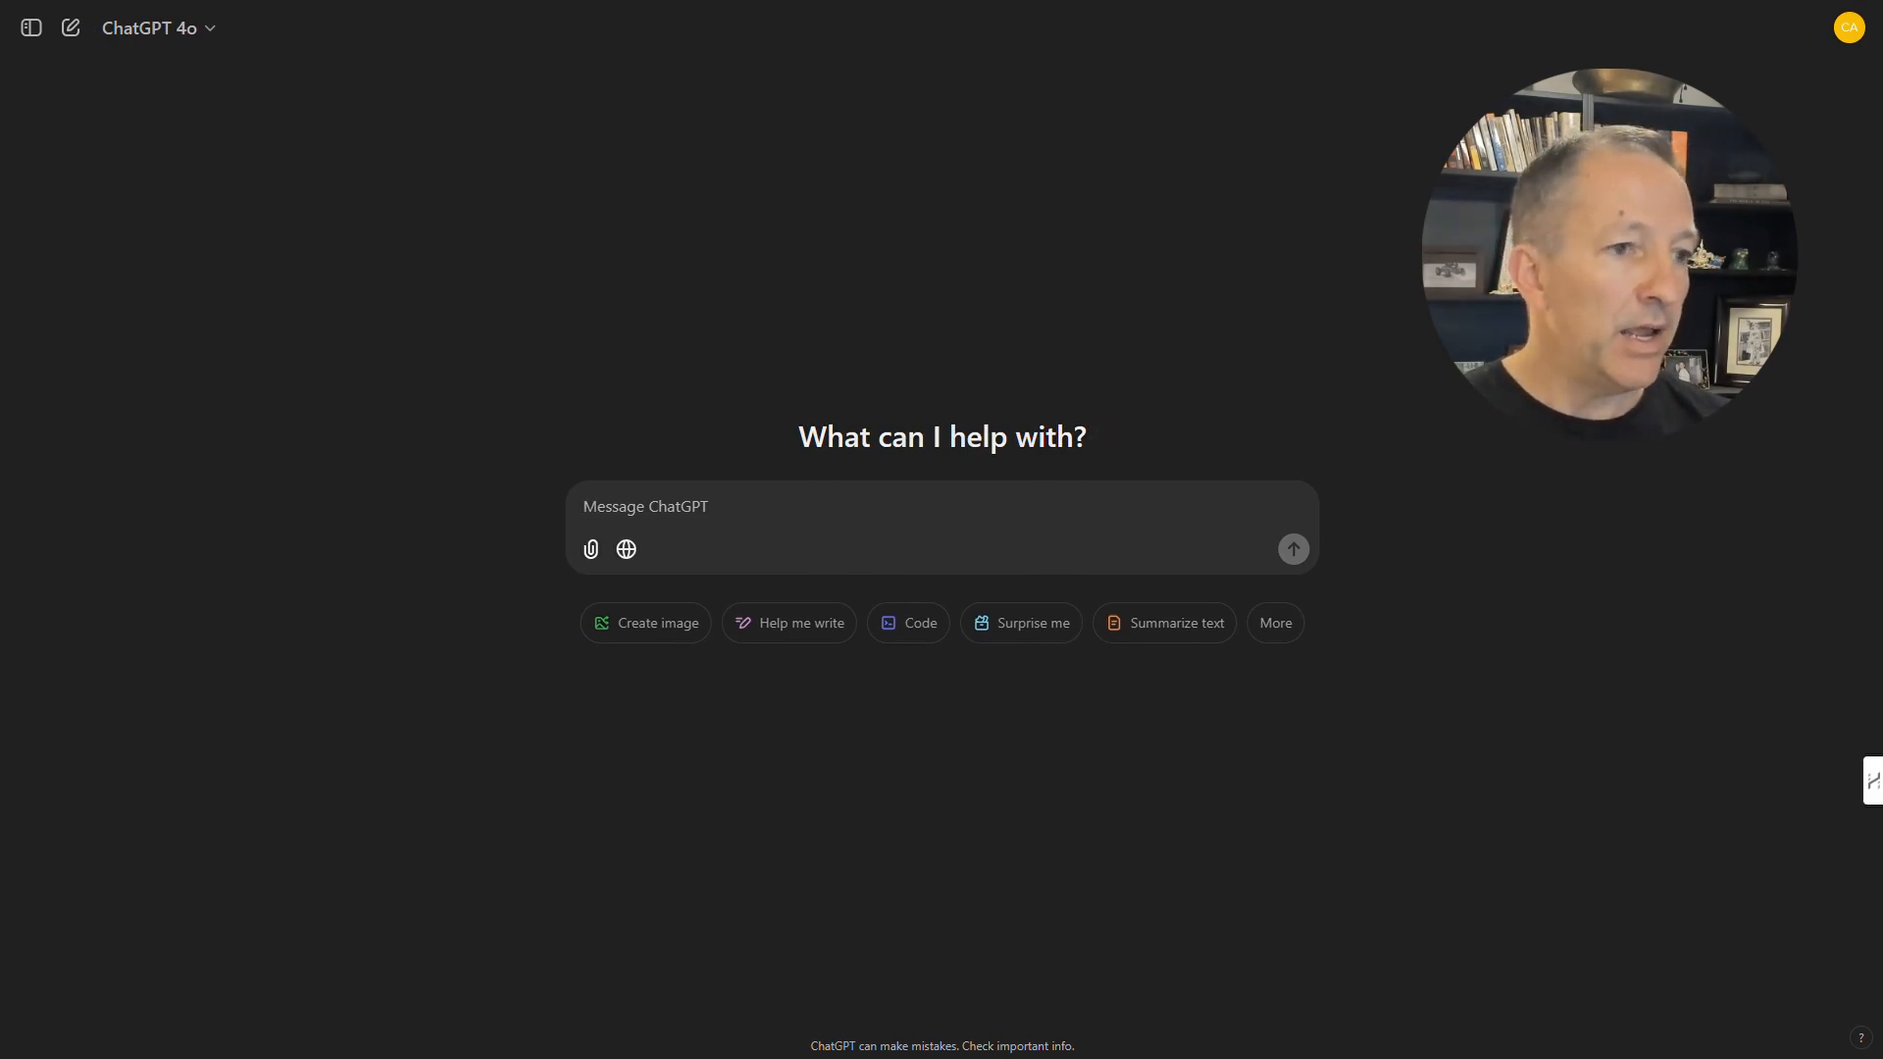
Attach "dummy data - starting point v2.csv" and "Sample Import Template - Sheet1.csv", and submit the combined standardization prompt with mandatory validation of each step.
double_click(341, 462)
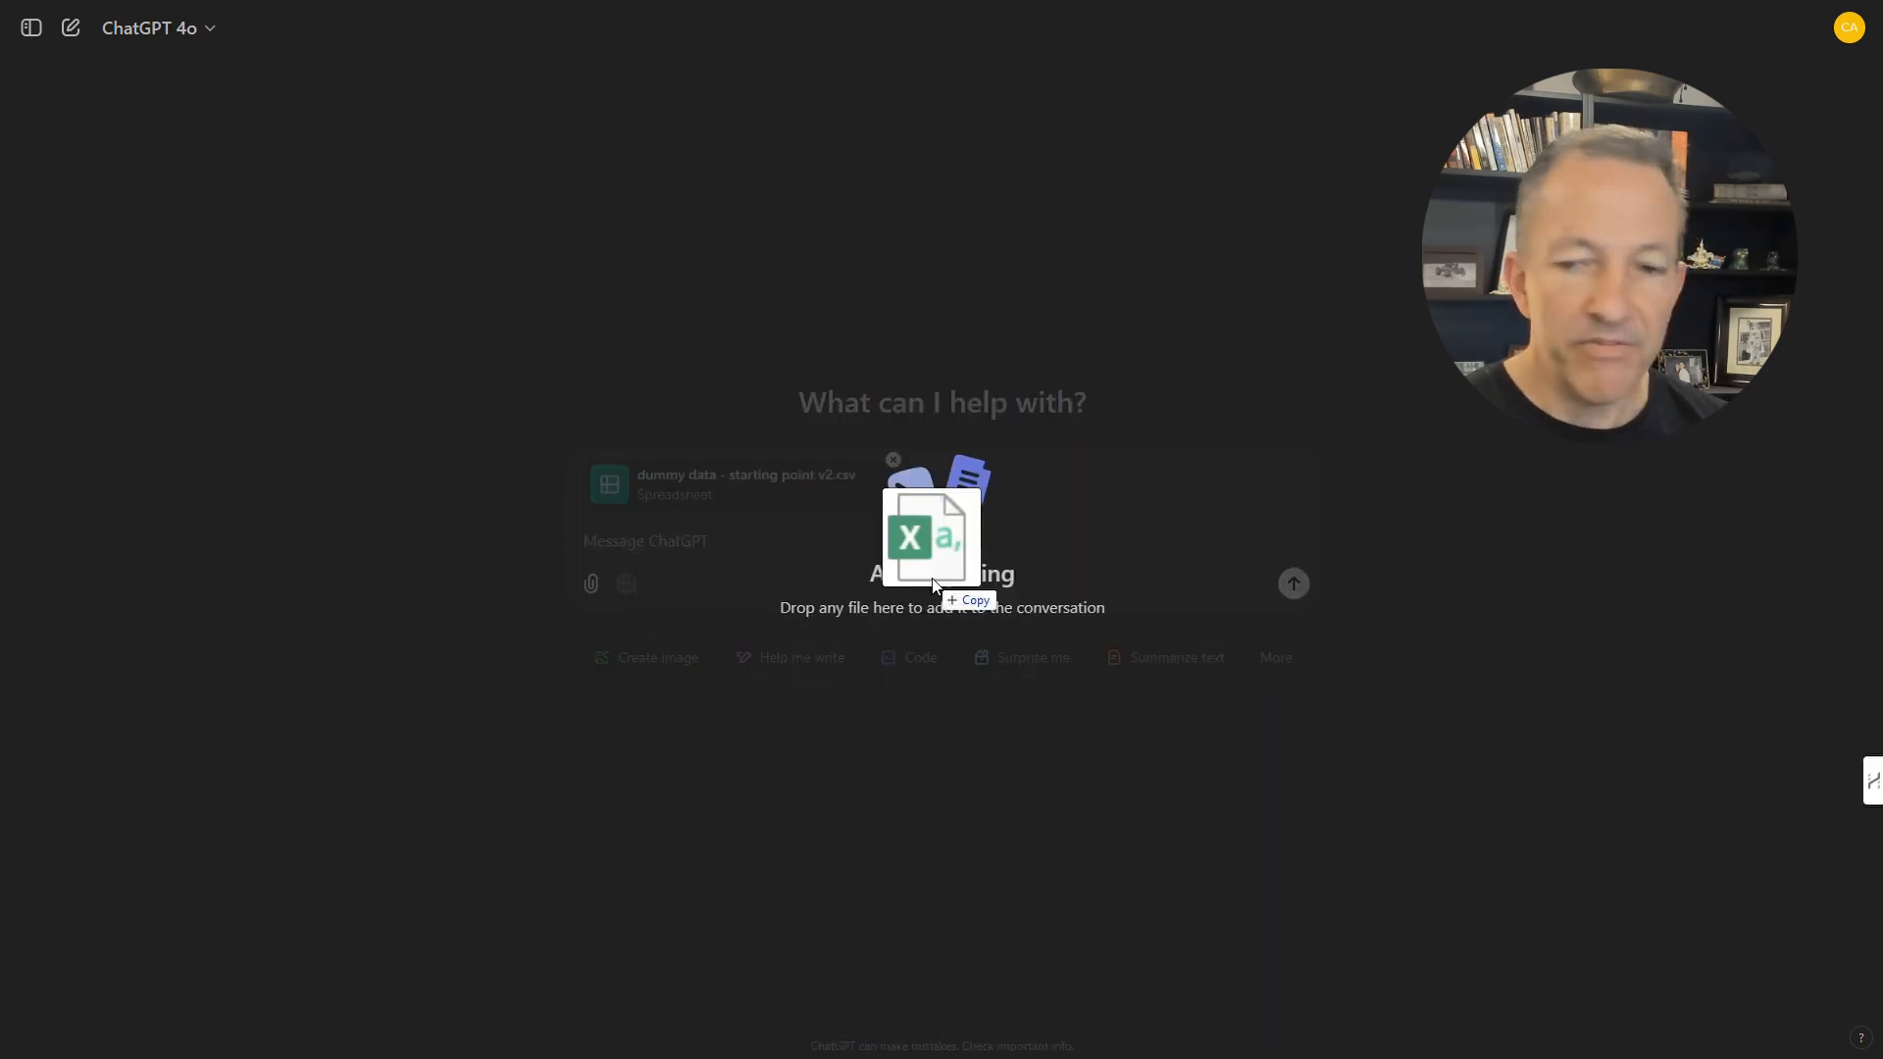
drag(933, 577, 1016, 563)
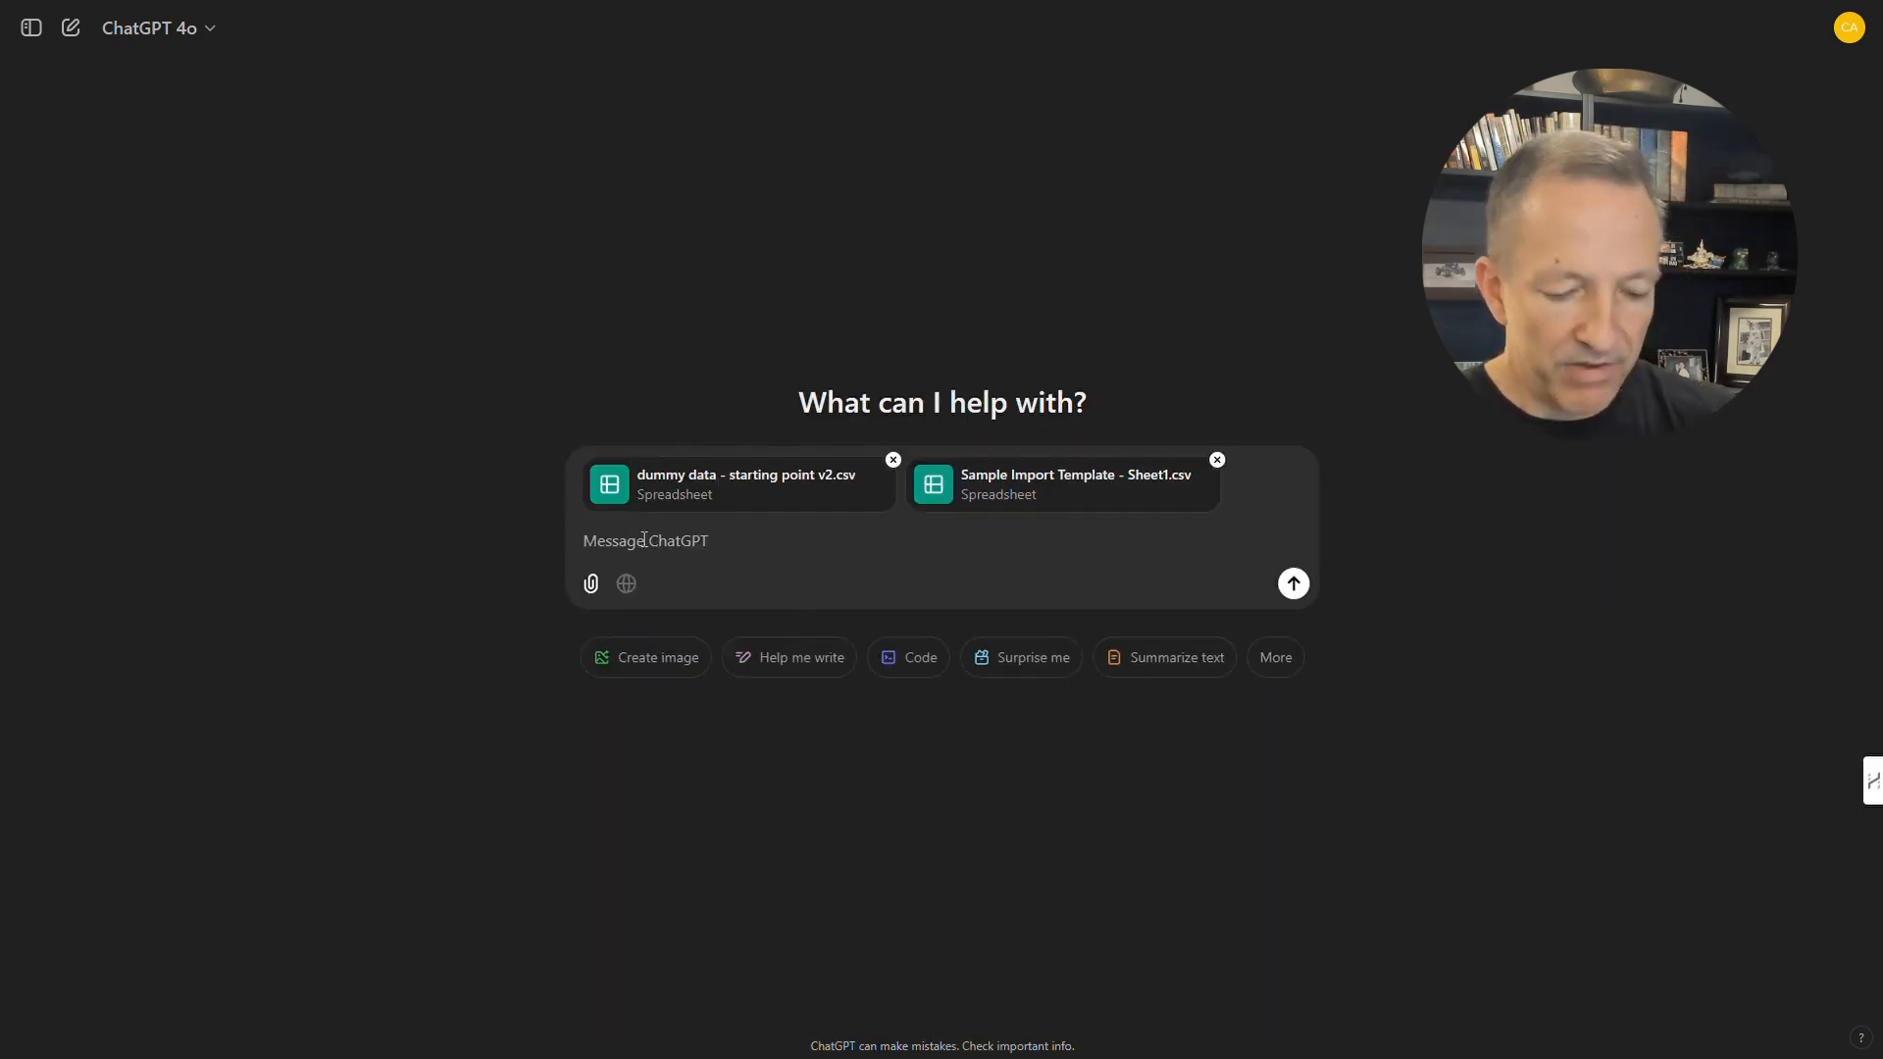
key(ctrl+v)
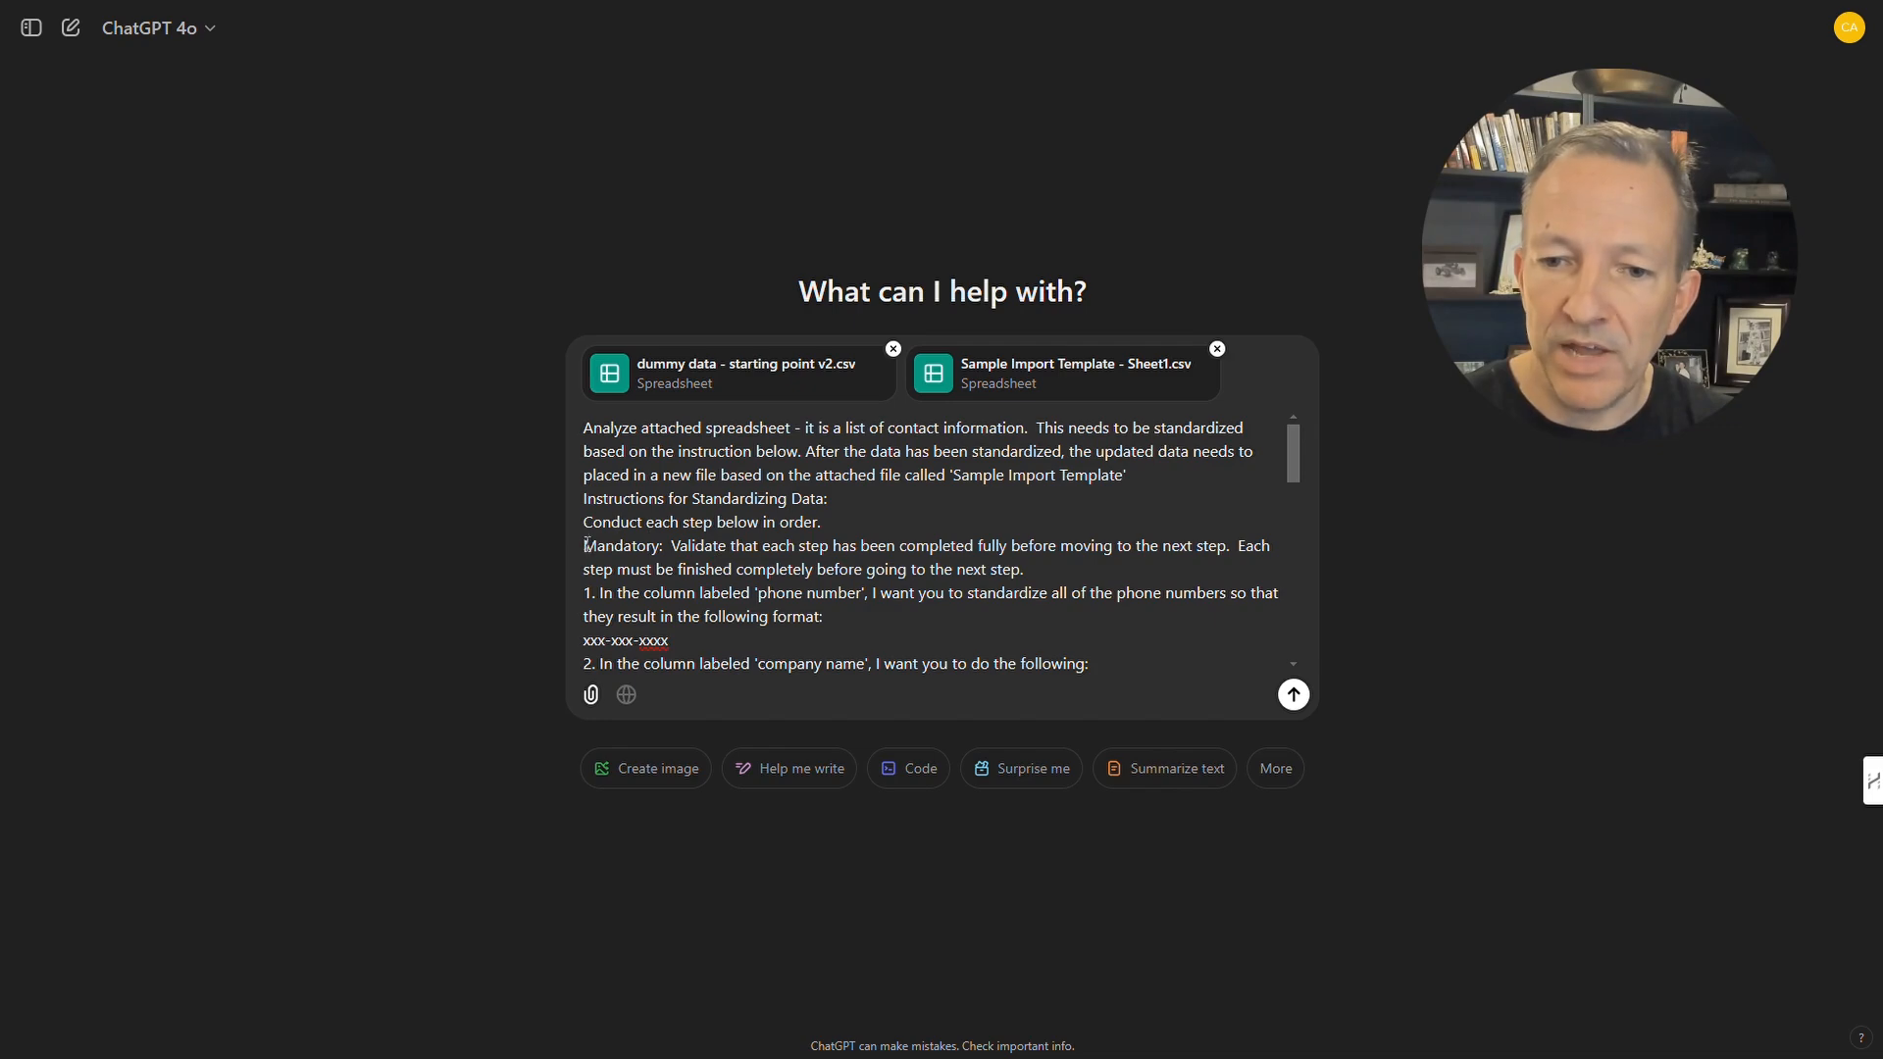
drag(587, 545, 1066, 562)
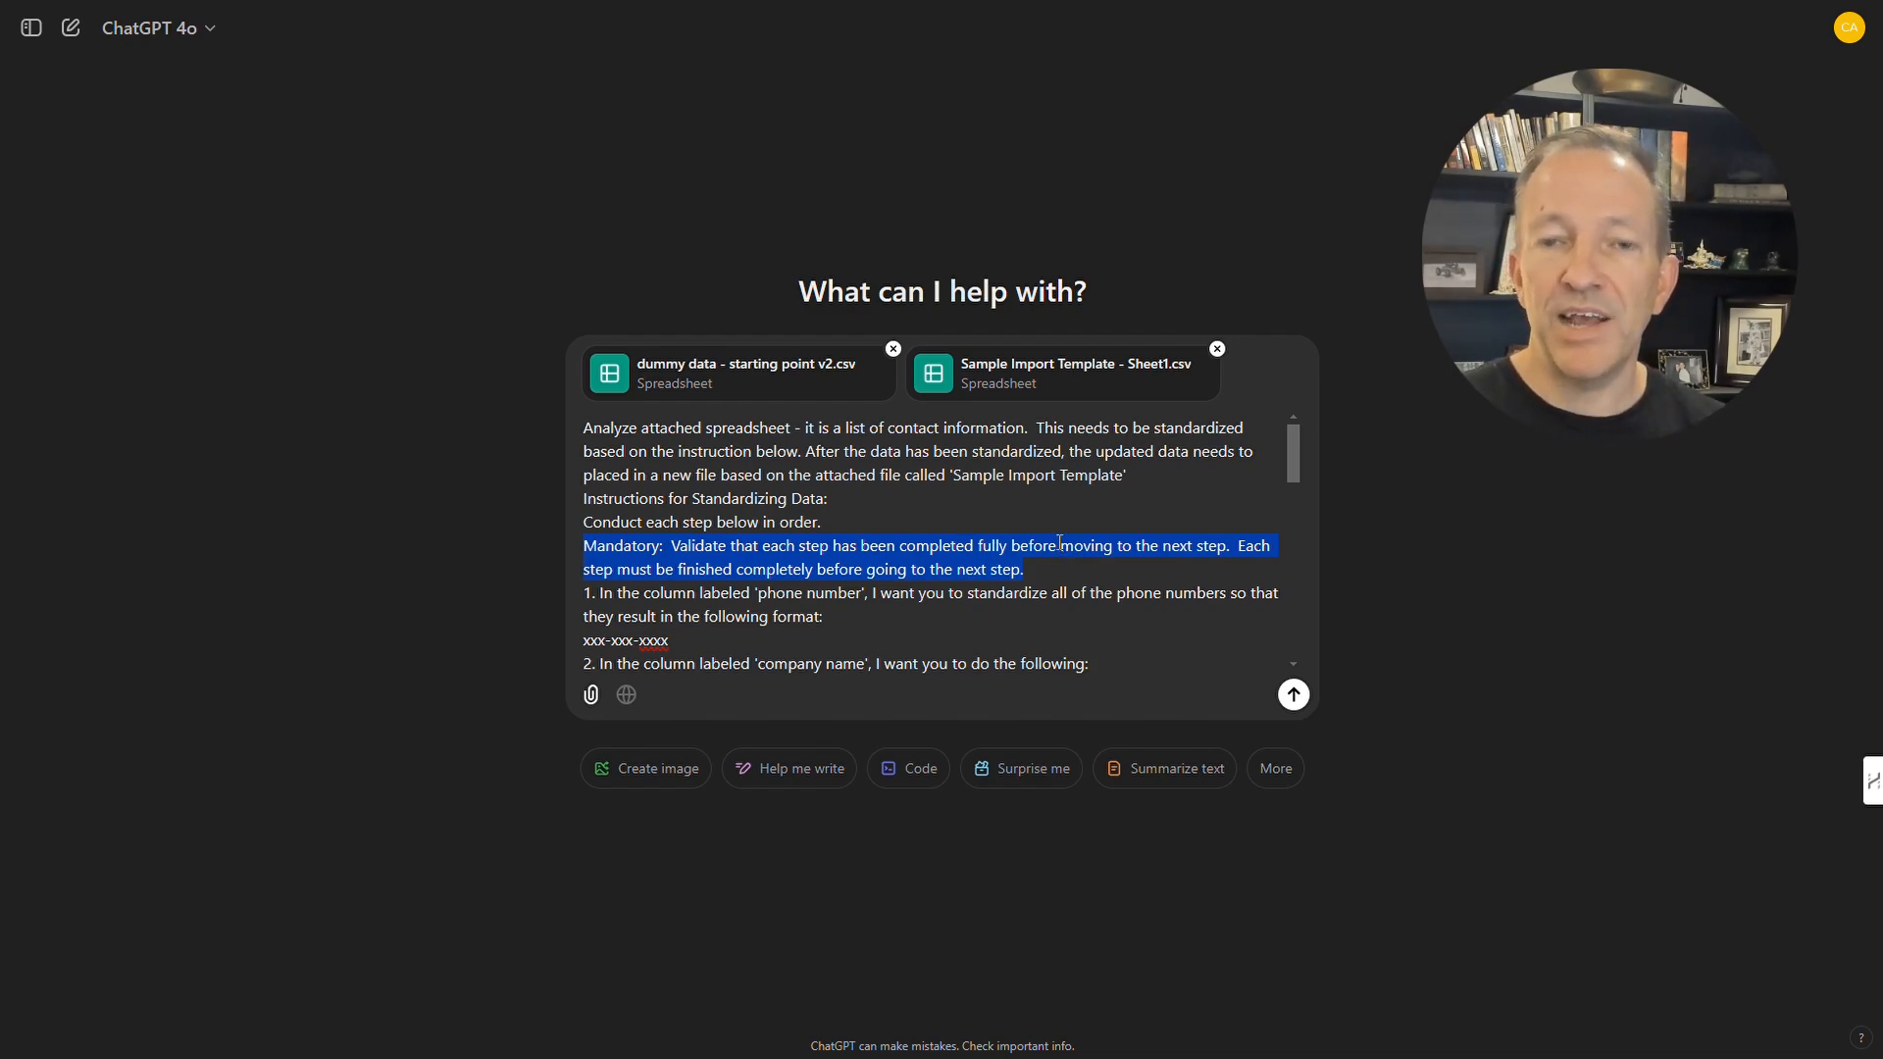
scroll(919, 538, down, 2)
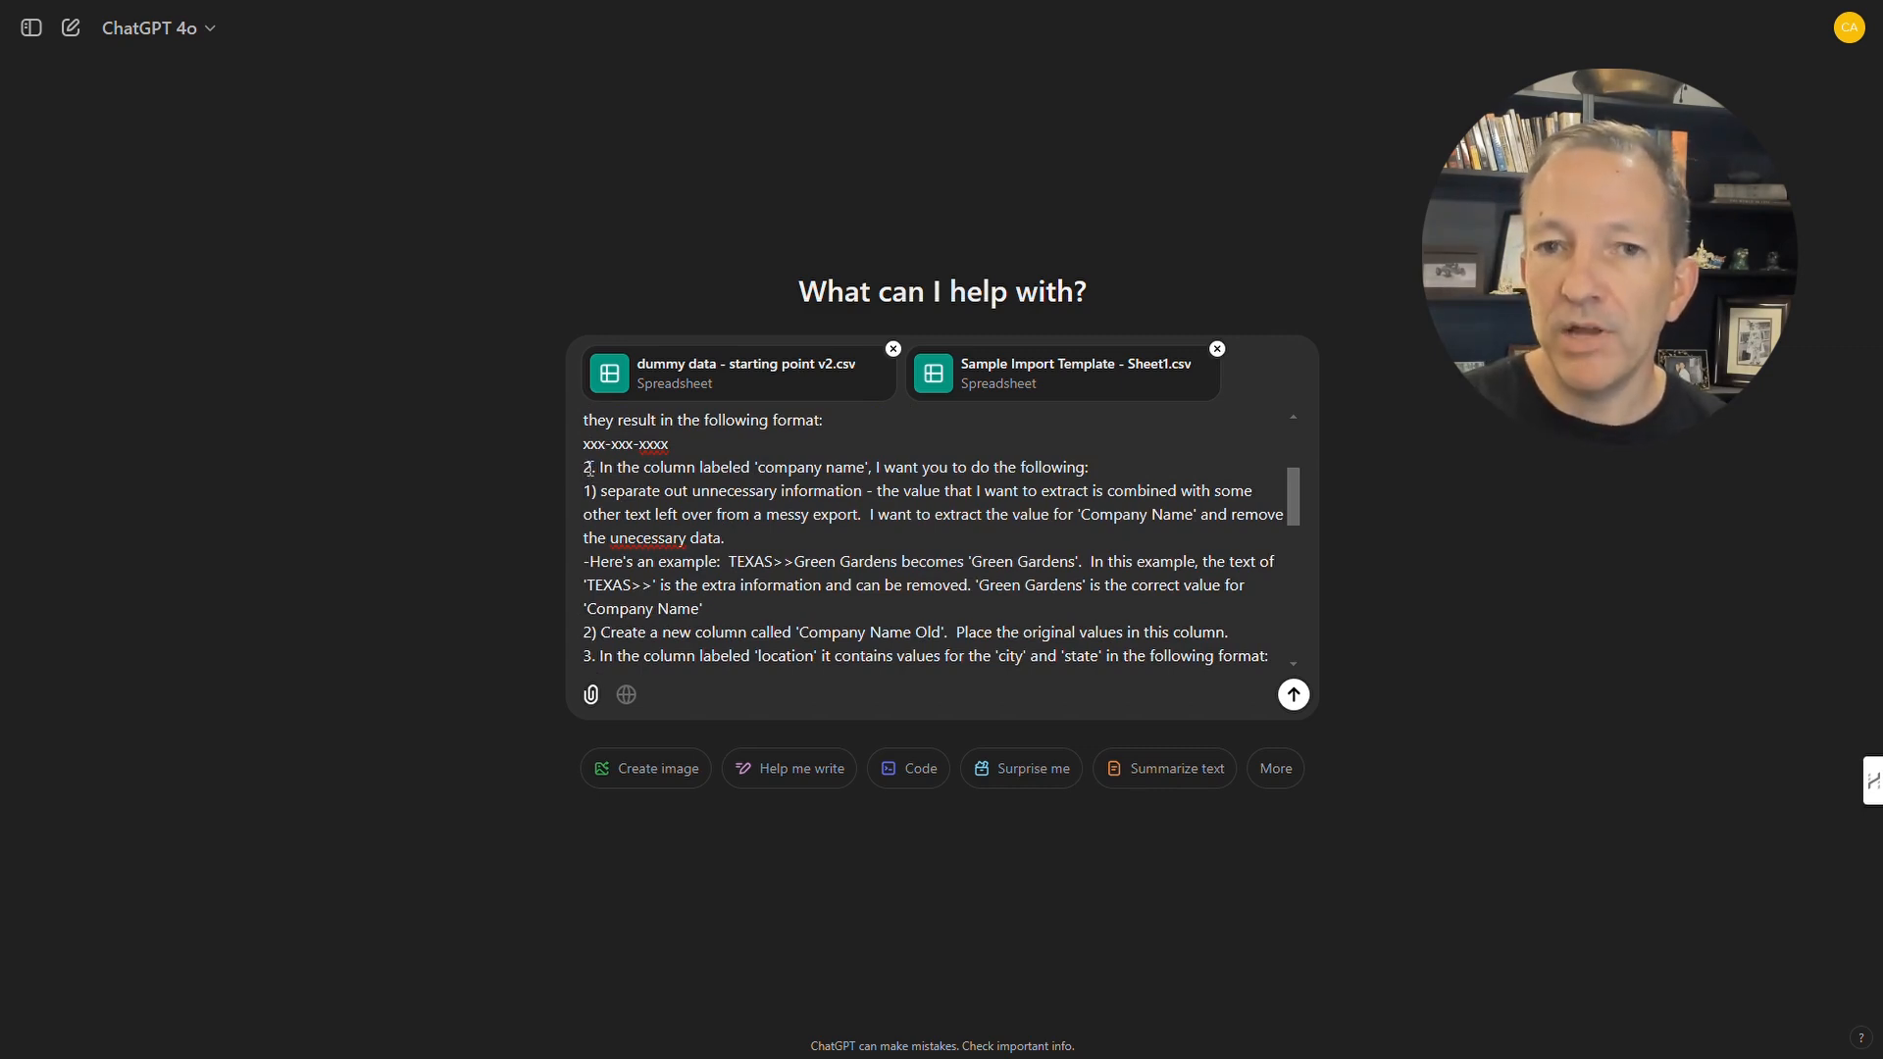
click(1294, 694)
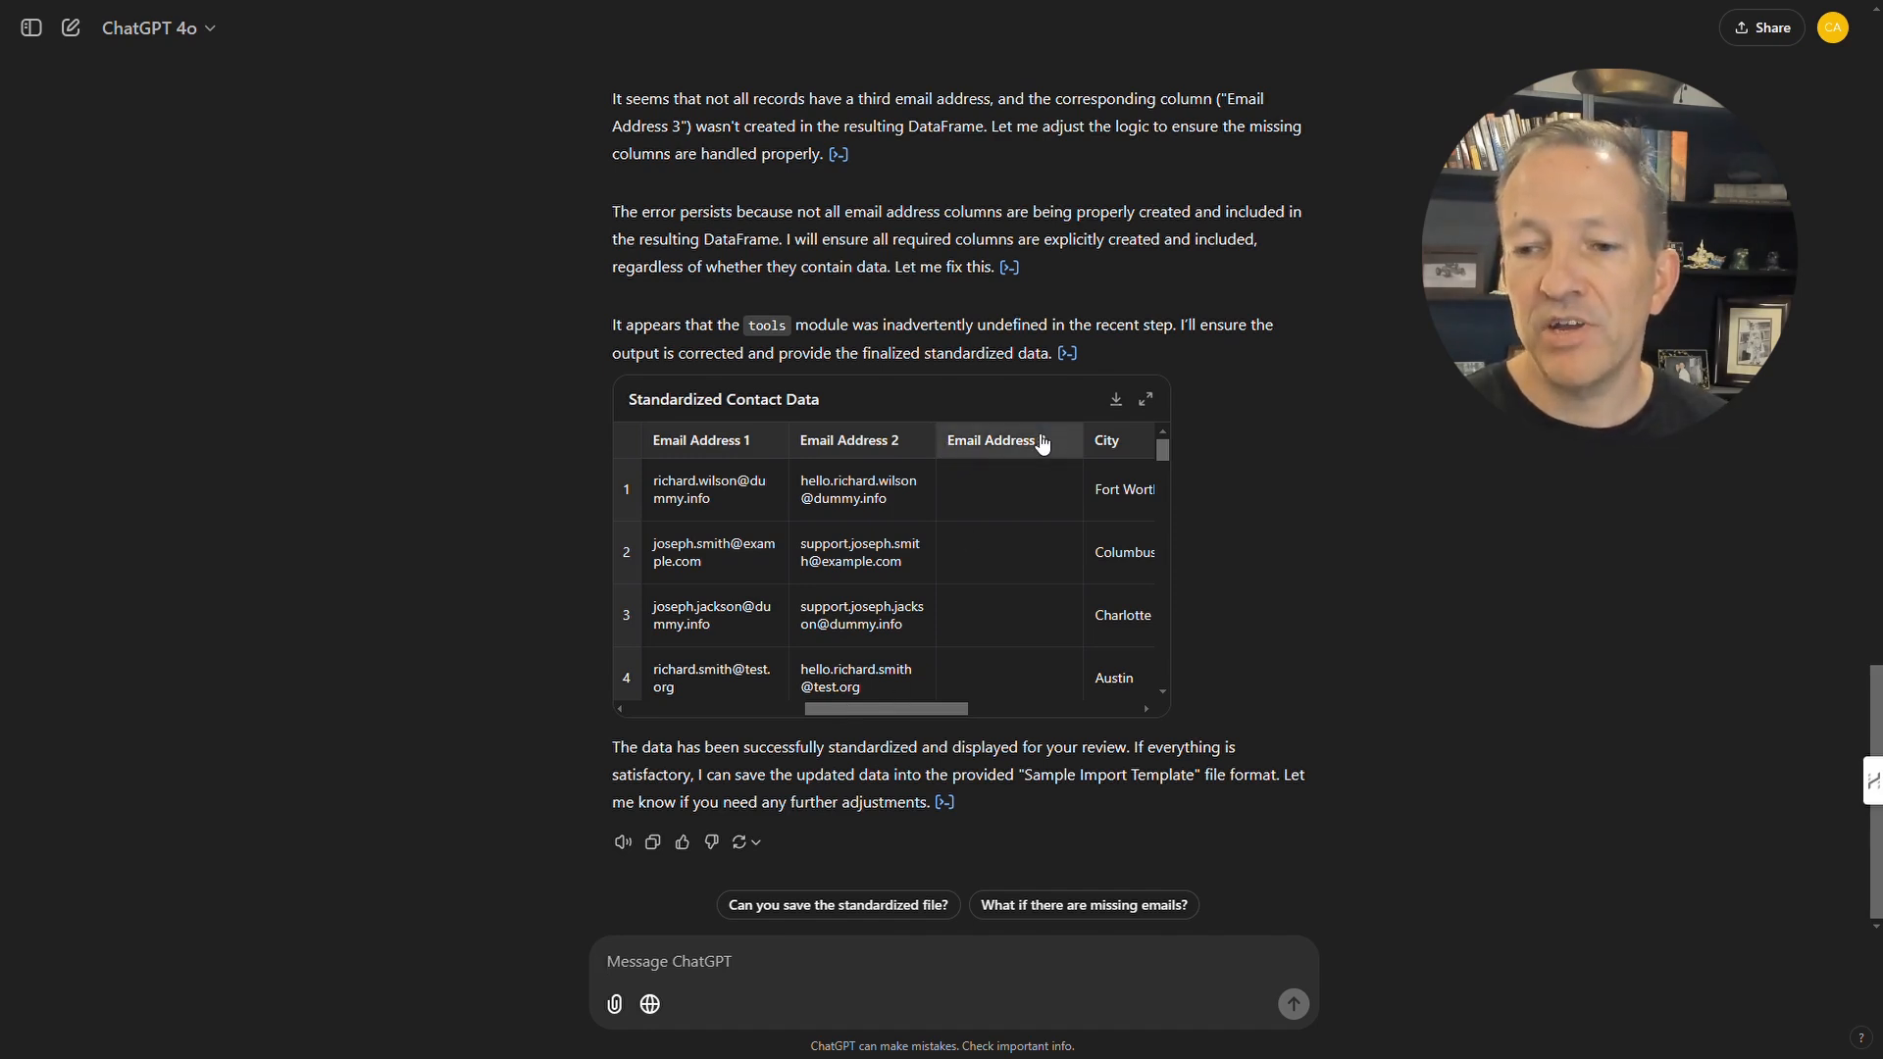
Check the state abbreviations in the Standardized Contact Data table and send "some of the state abbreviations have been left out. fix these".
drag(853, 710, 1001, 699)
scroll(971, 578, down, 2)
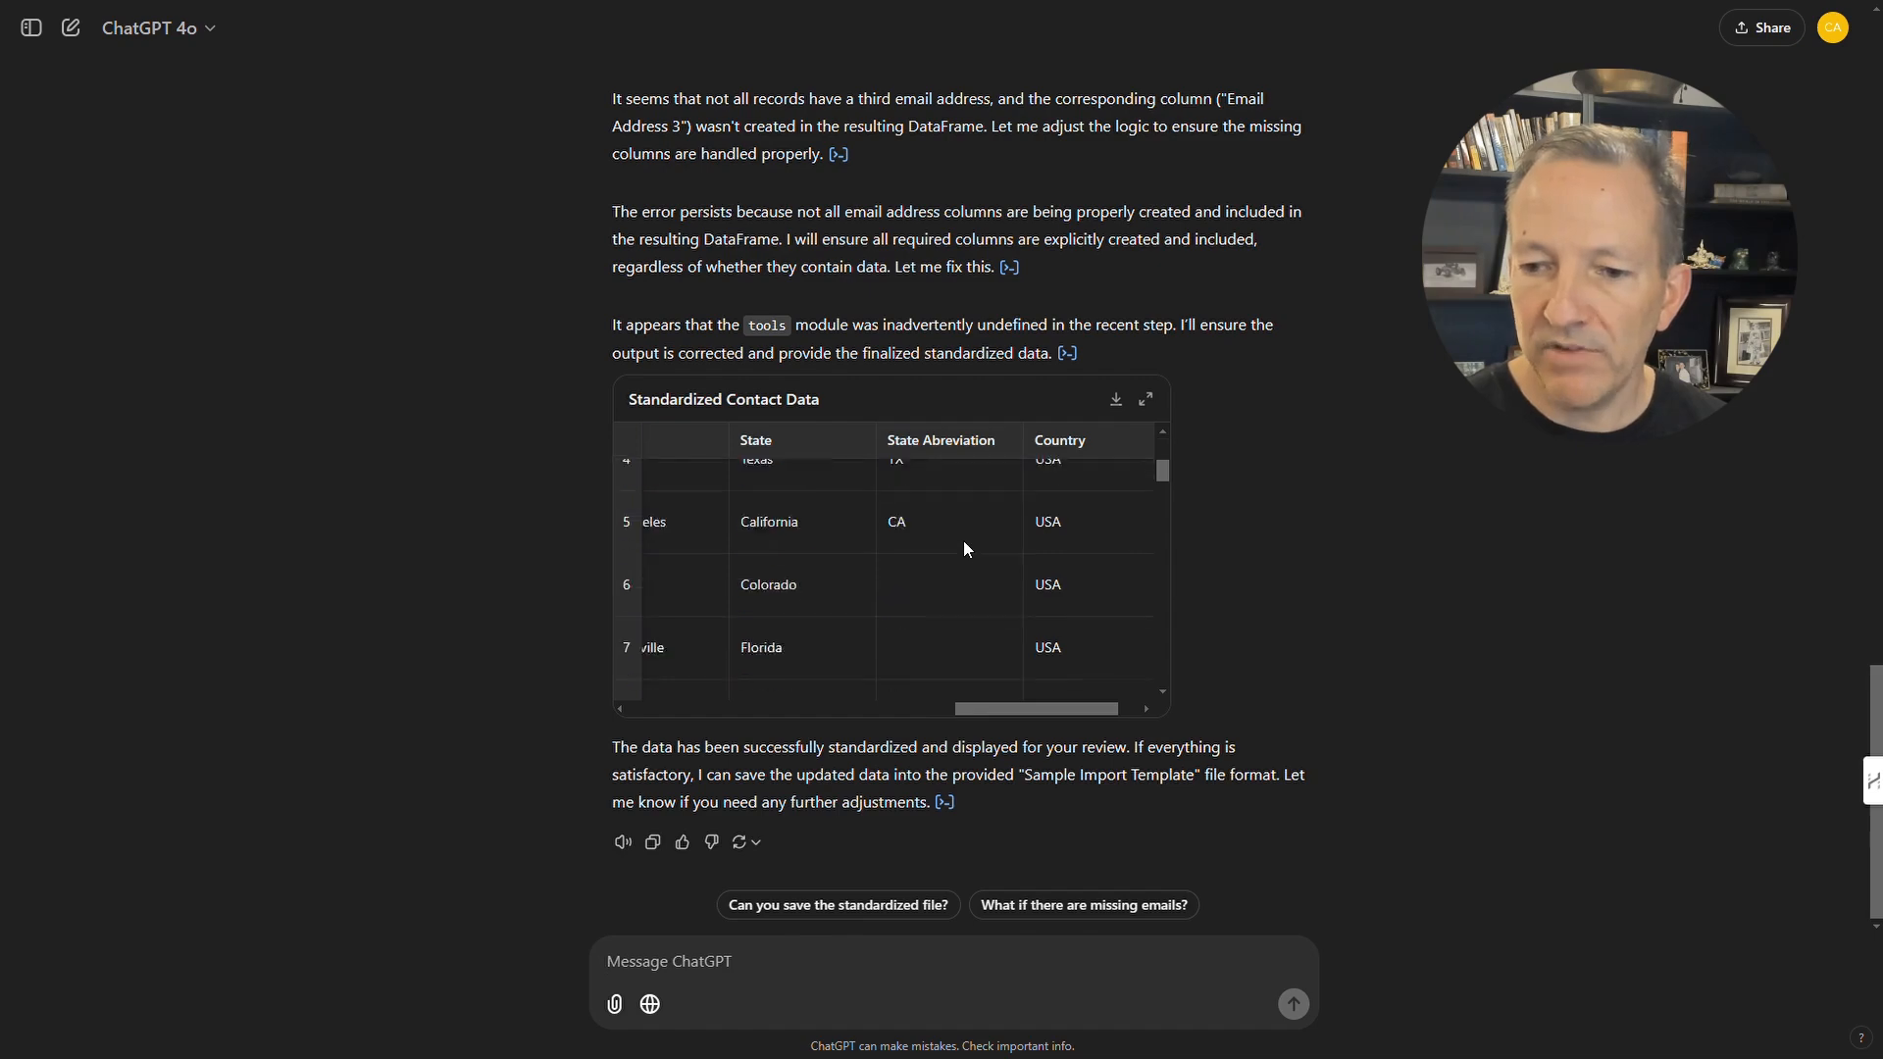
scroll(963, 539, down, 1)
scroll(963, 540, up, 2)
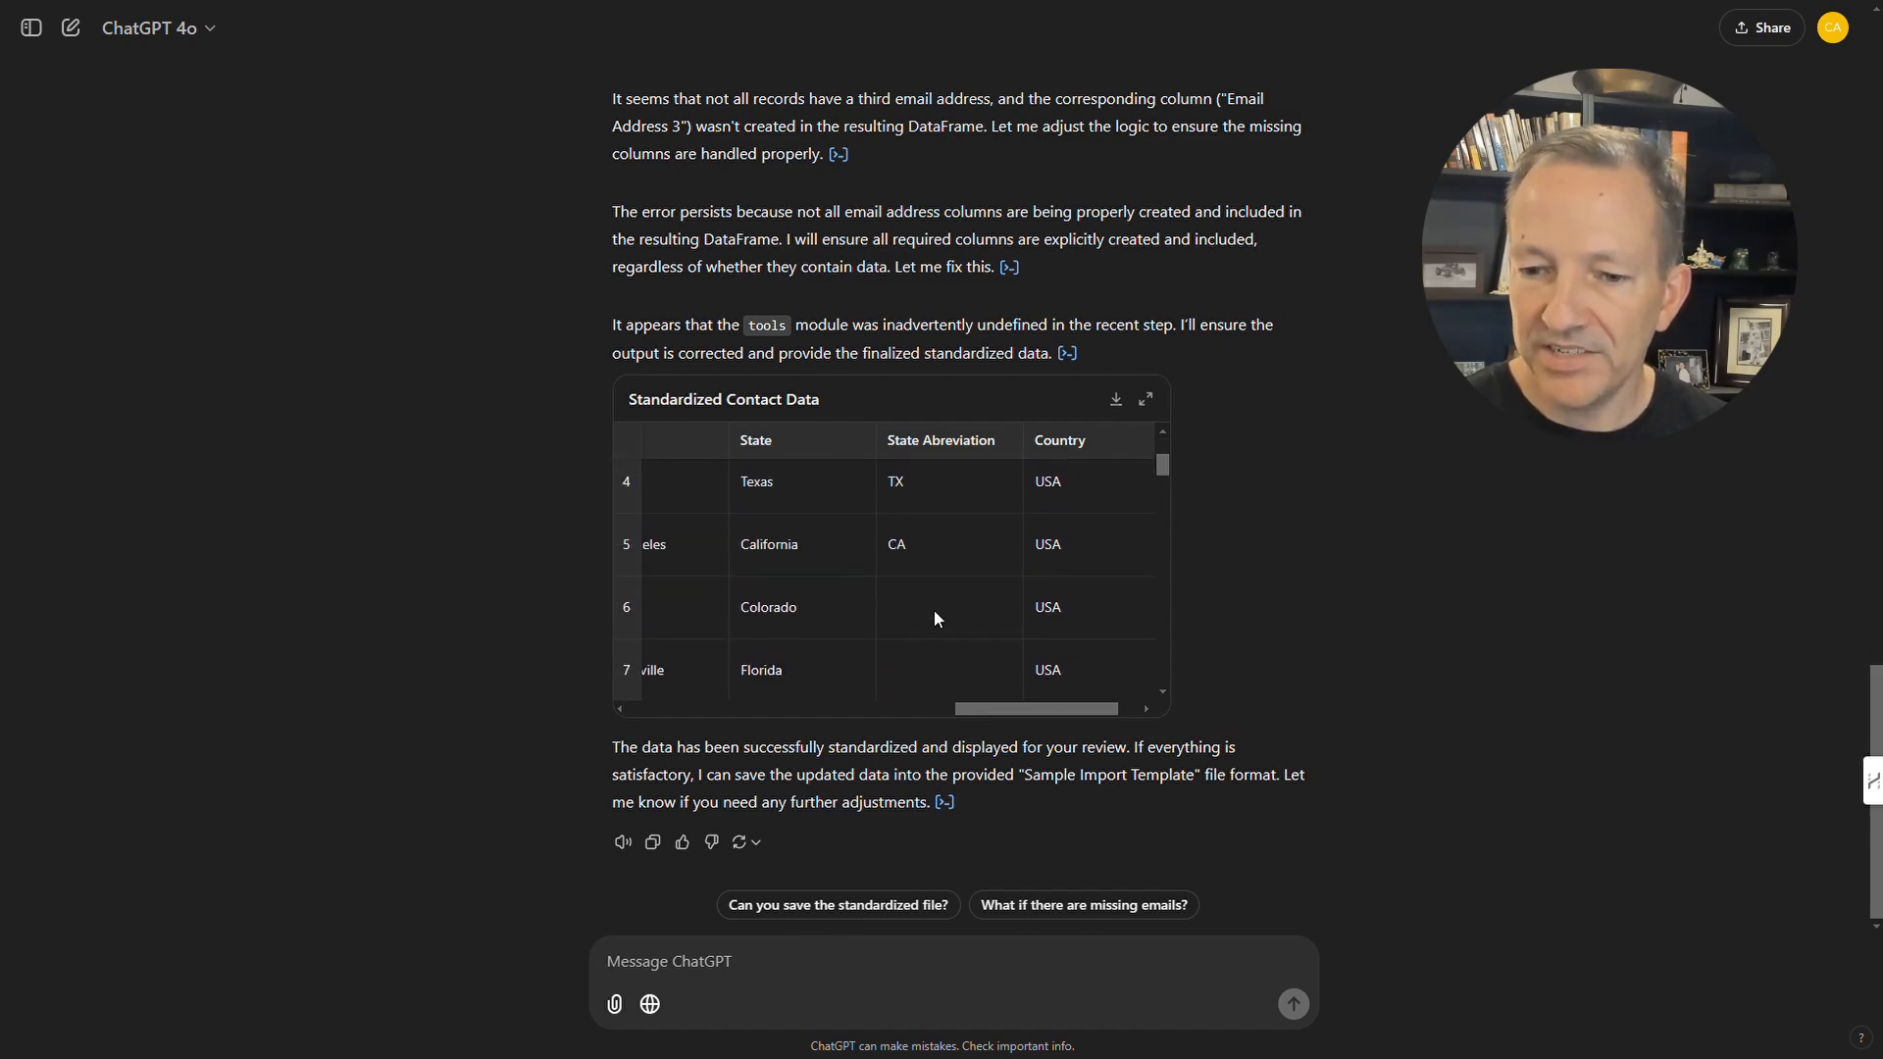
mouse_move(1003, 707)
mouse_down()
mouse_move(981, 710)
mouse_move(1026, 698)
mouse_up()
scroll(971, 687, down, 4)
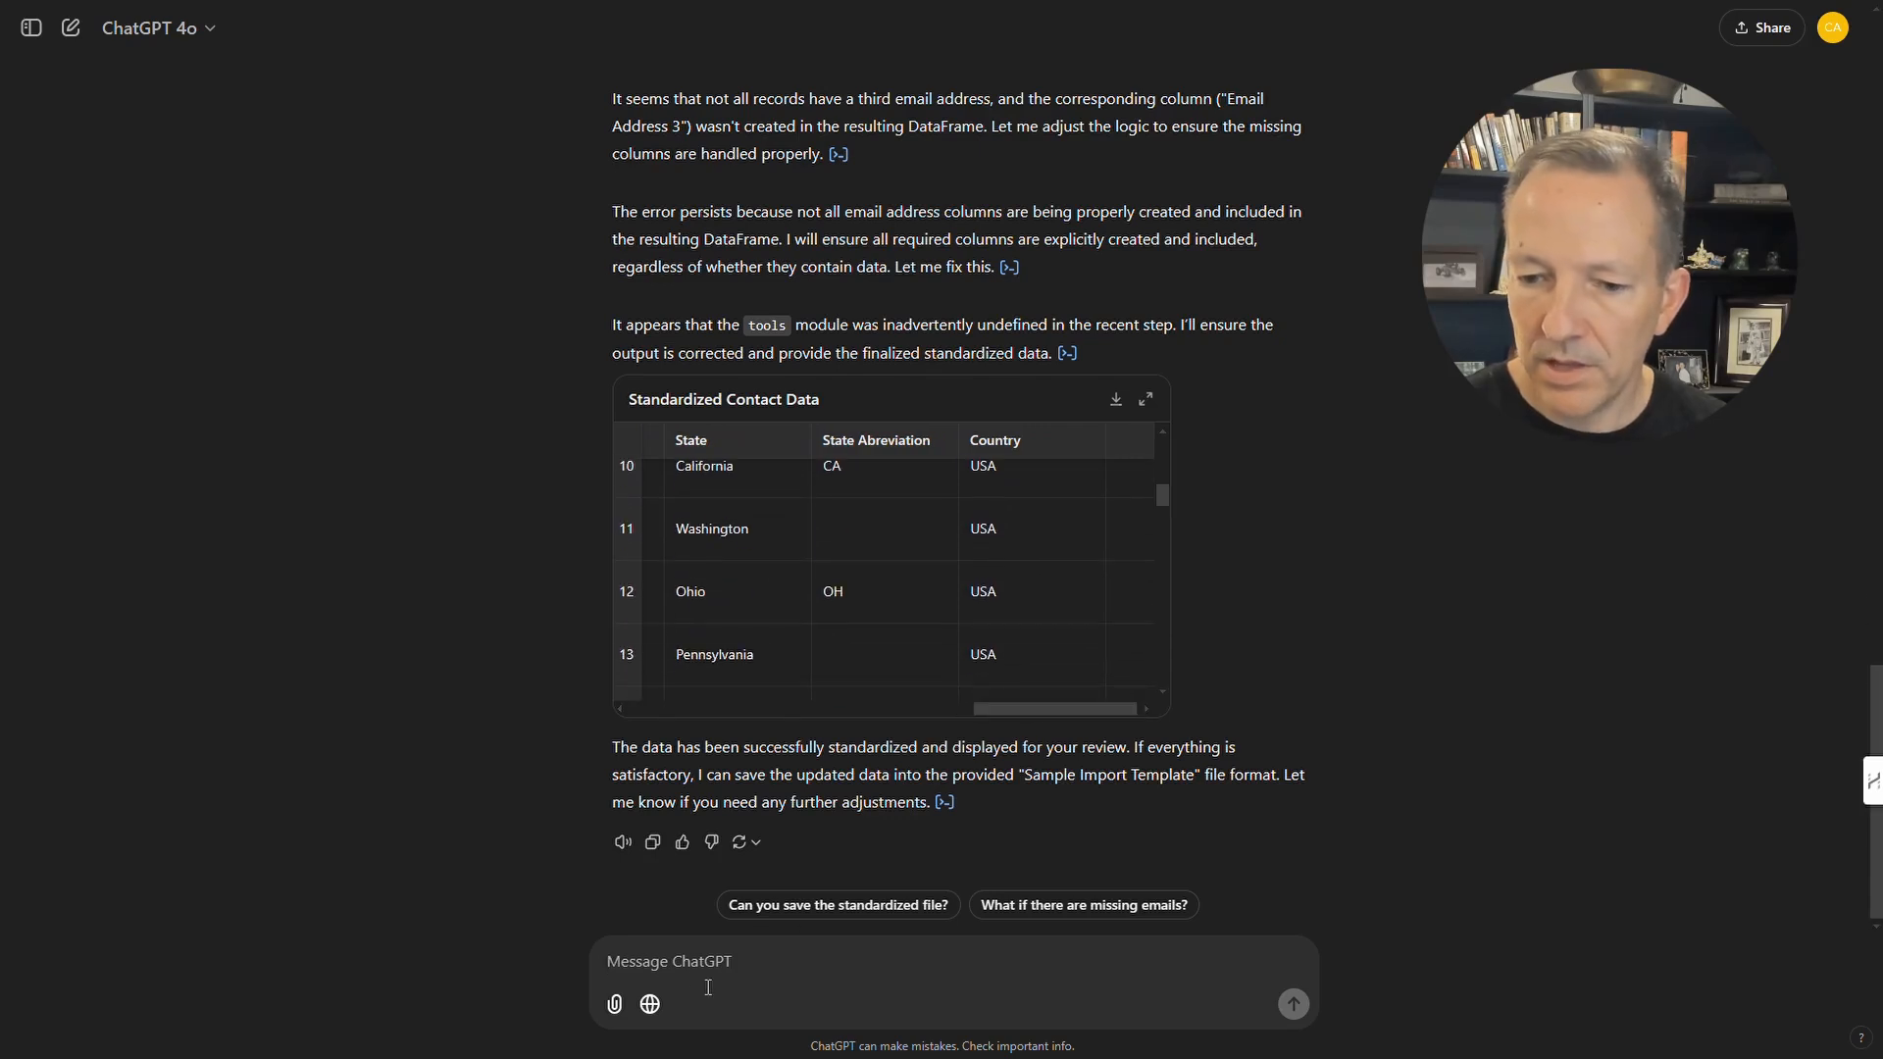
text(some of)
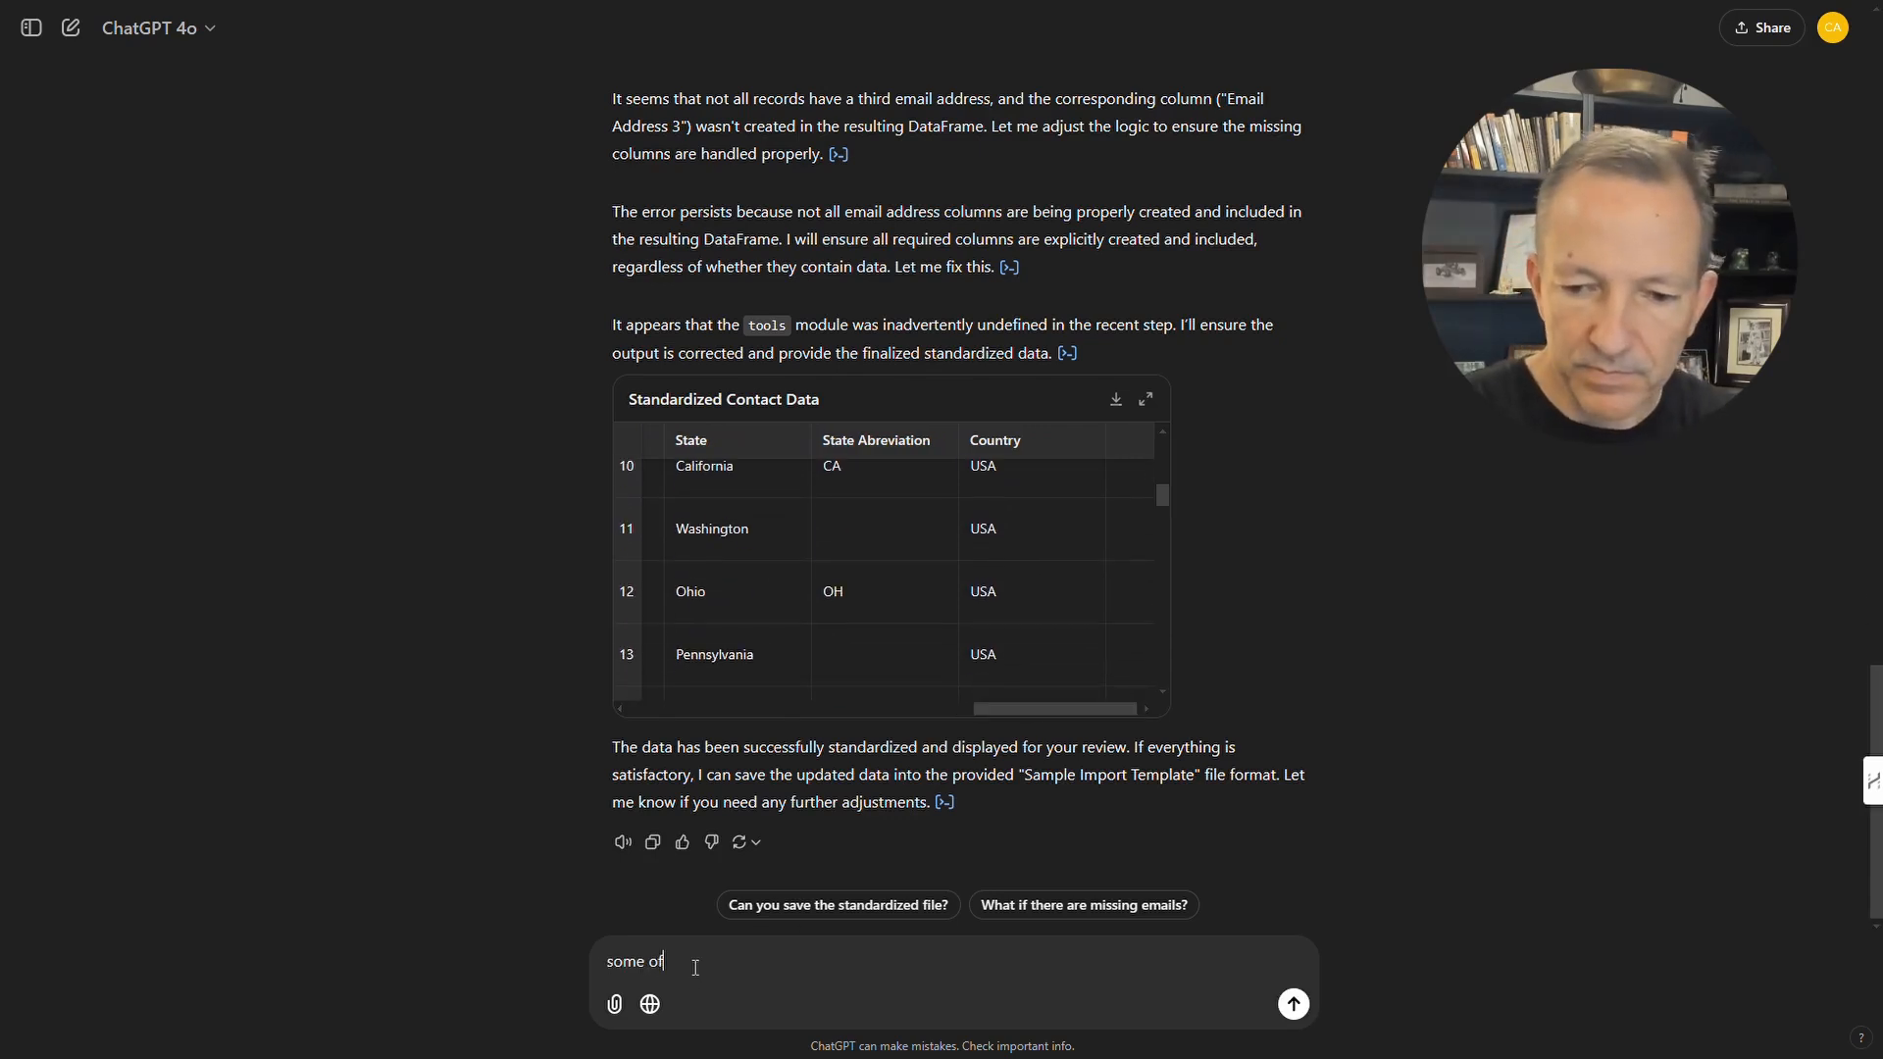
text( the state abbreviations have been left out)
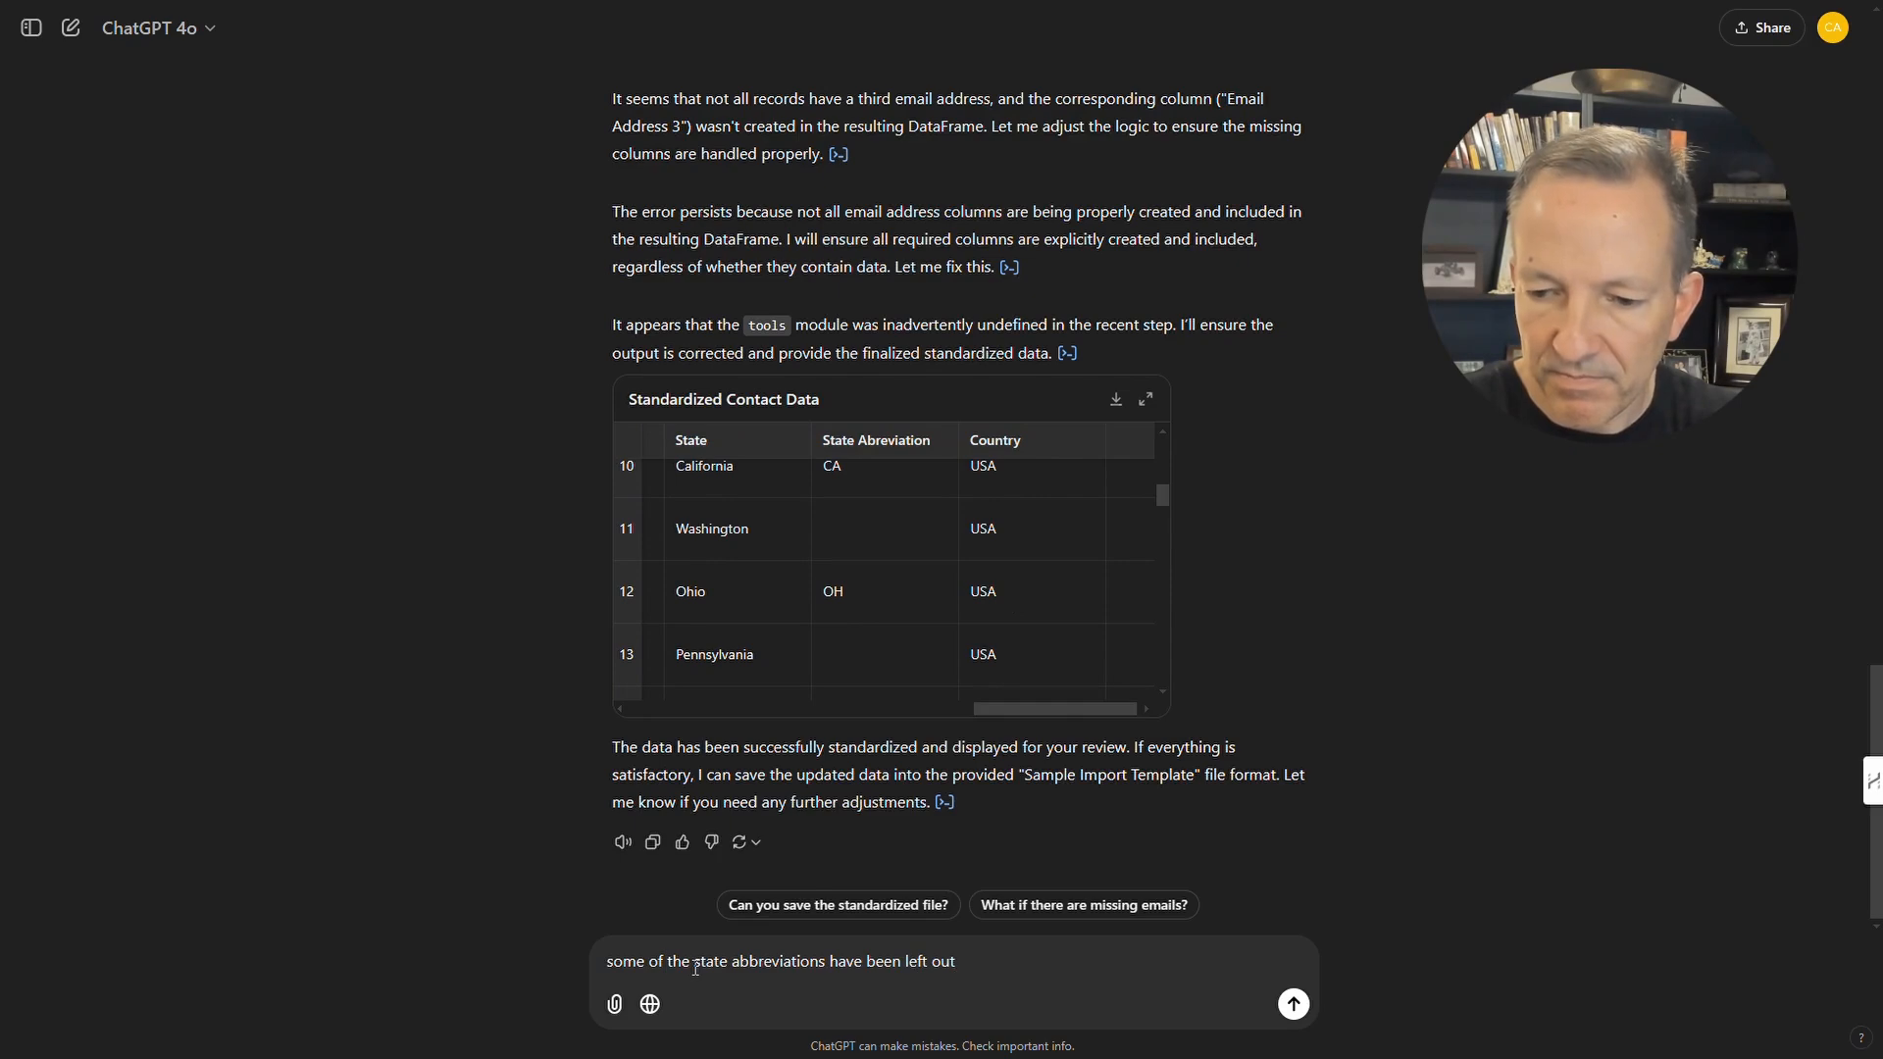
text(.  fix these)
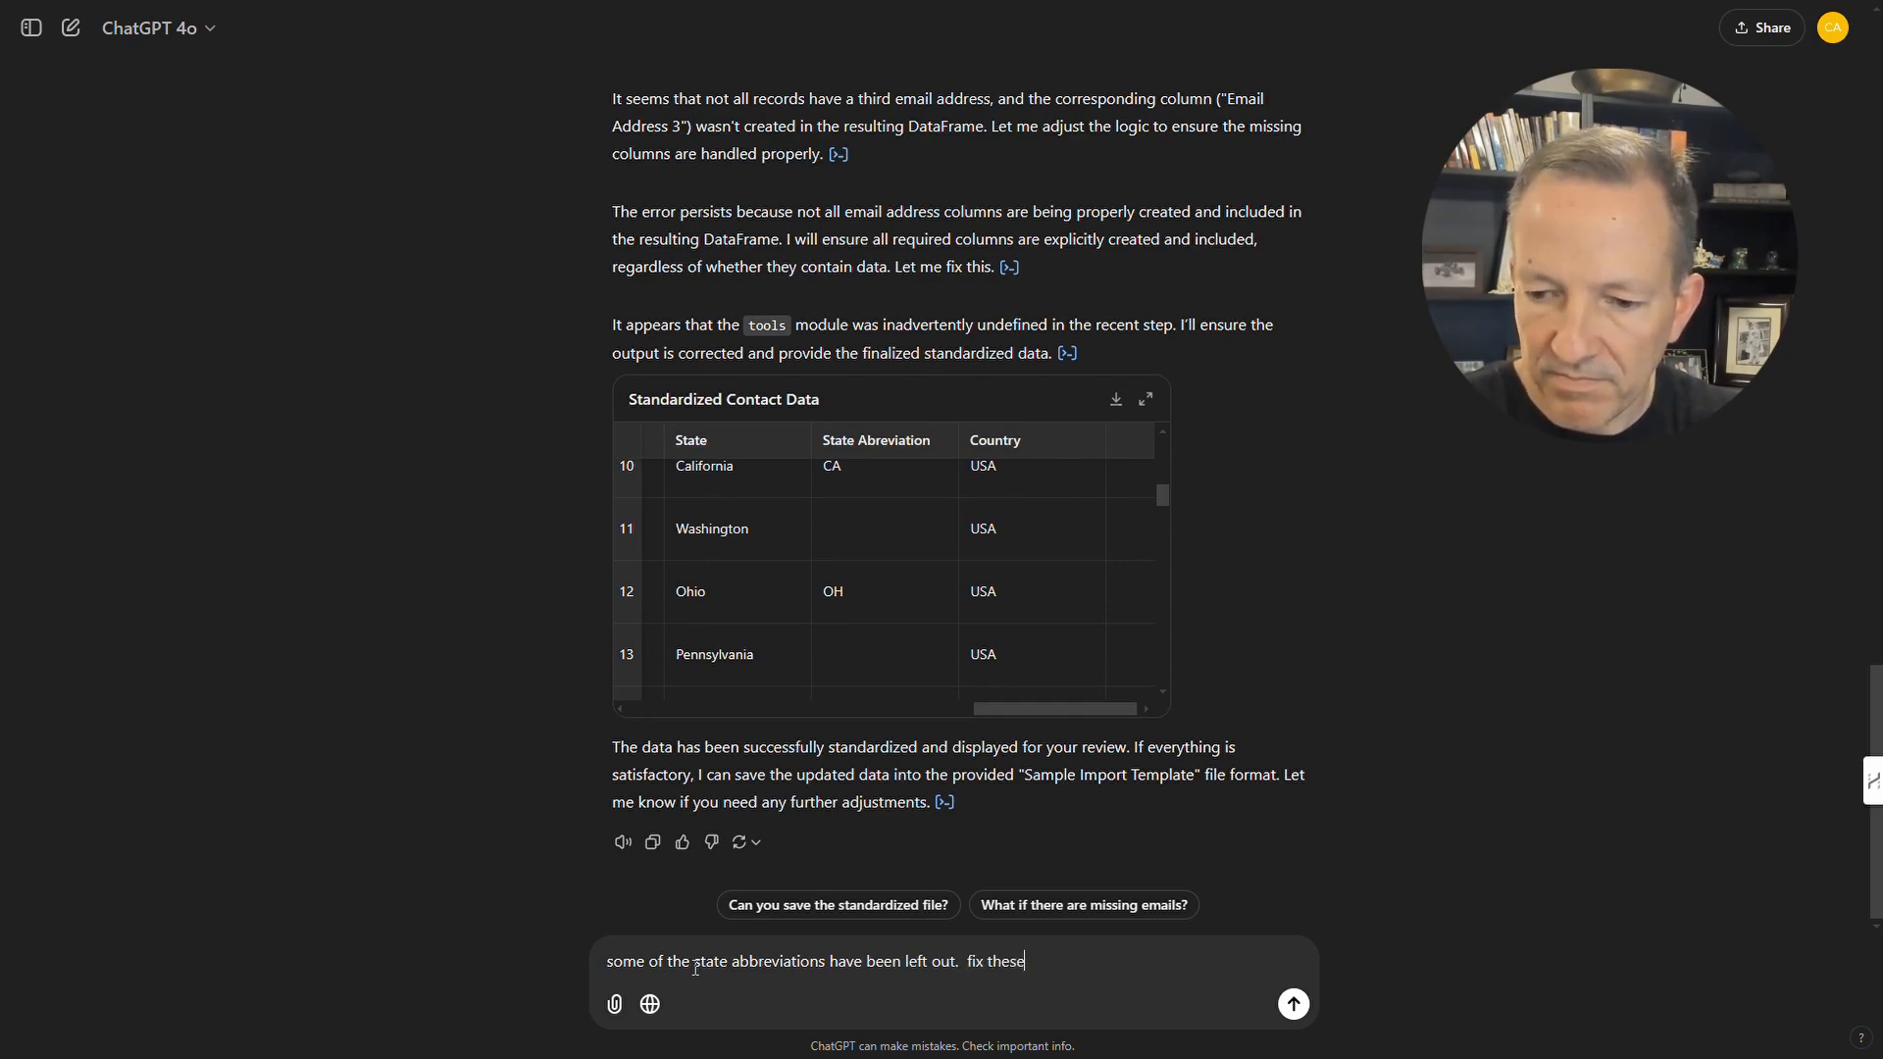
key(Return)
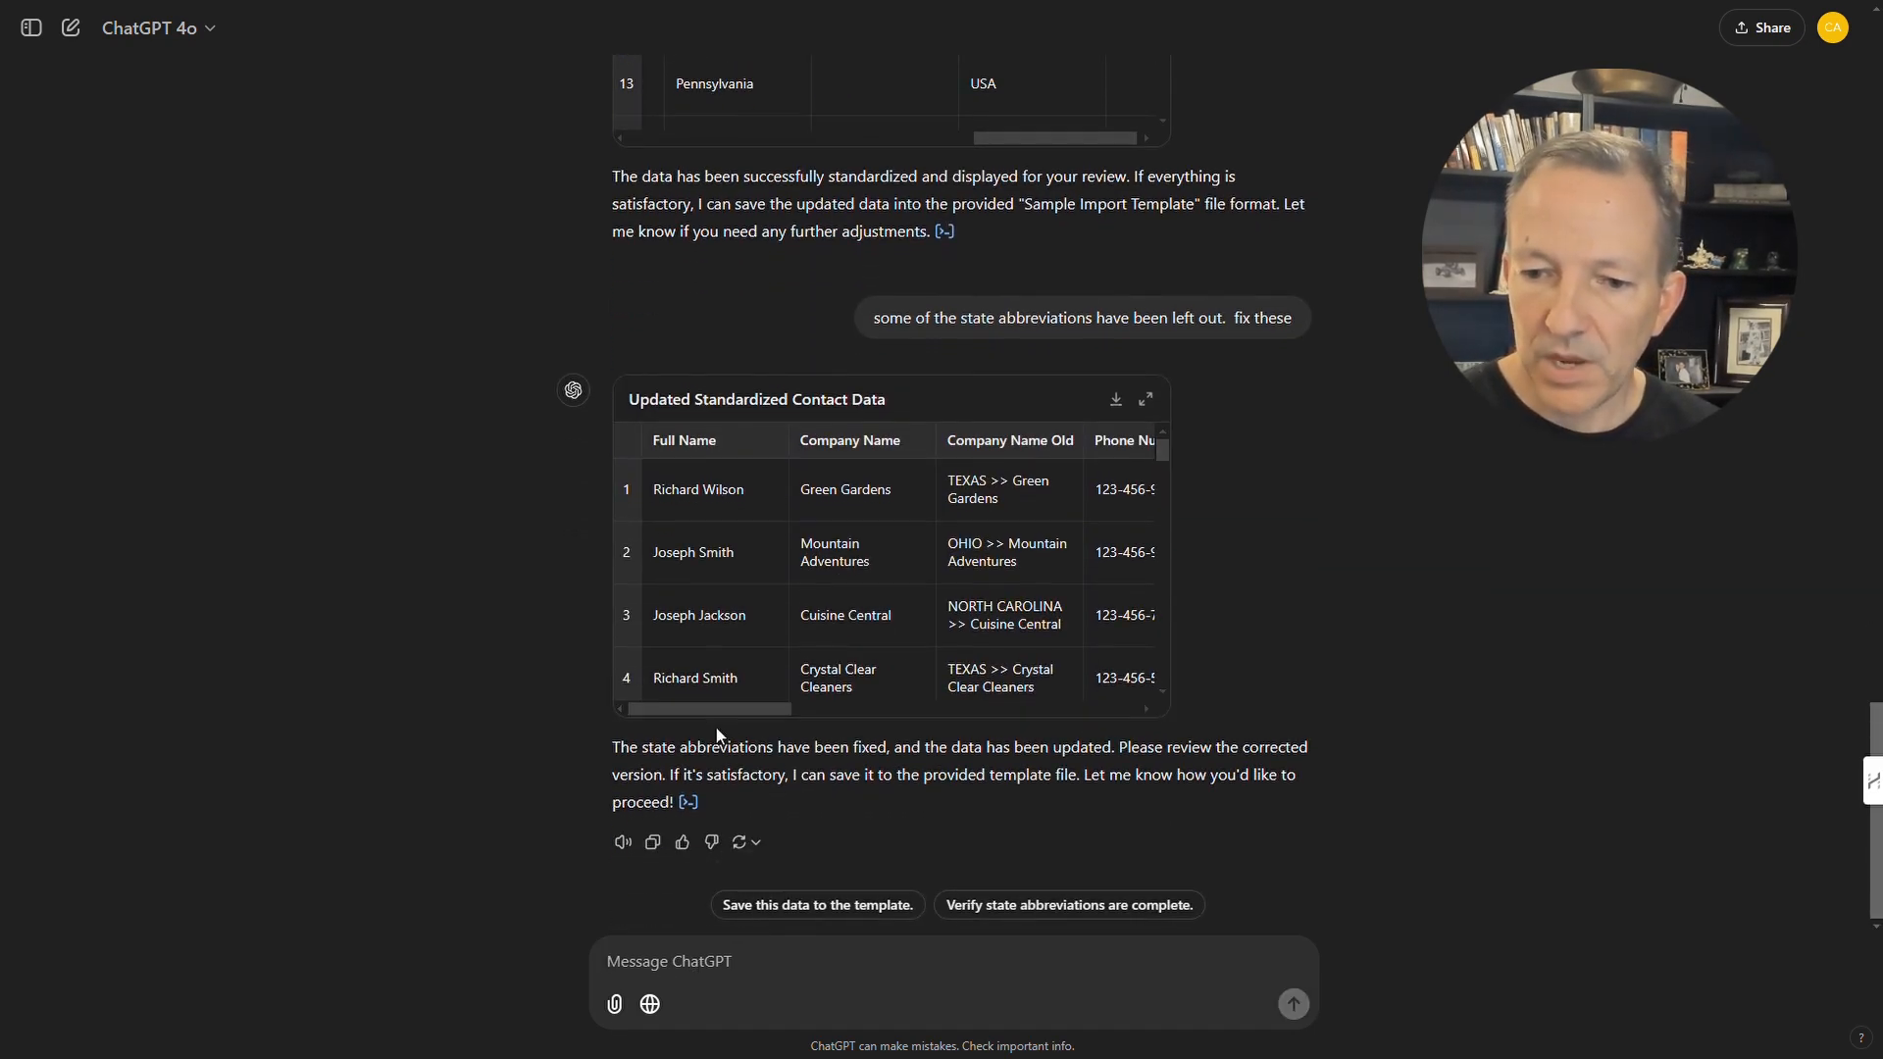
Recheck the updated table and send "not every record has a state abbreviation! ensure that each record has a state abbreviation".
drag(699, 712, 1042, 708)
scroll(928, 533, down, 5)
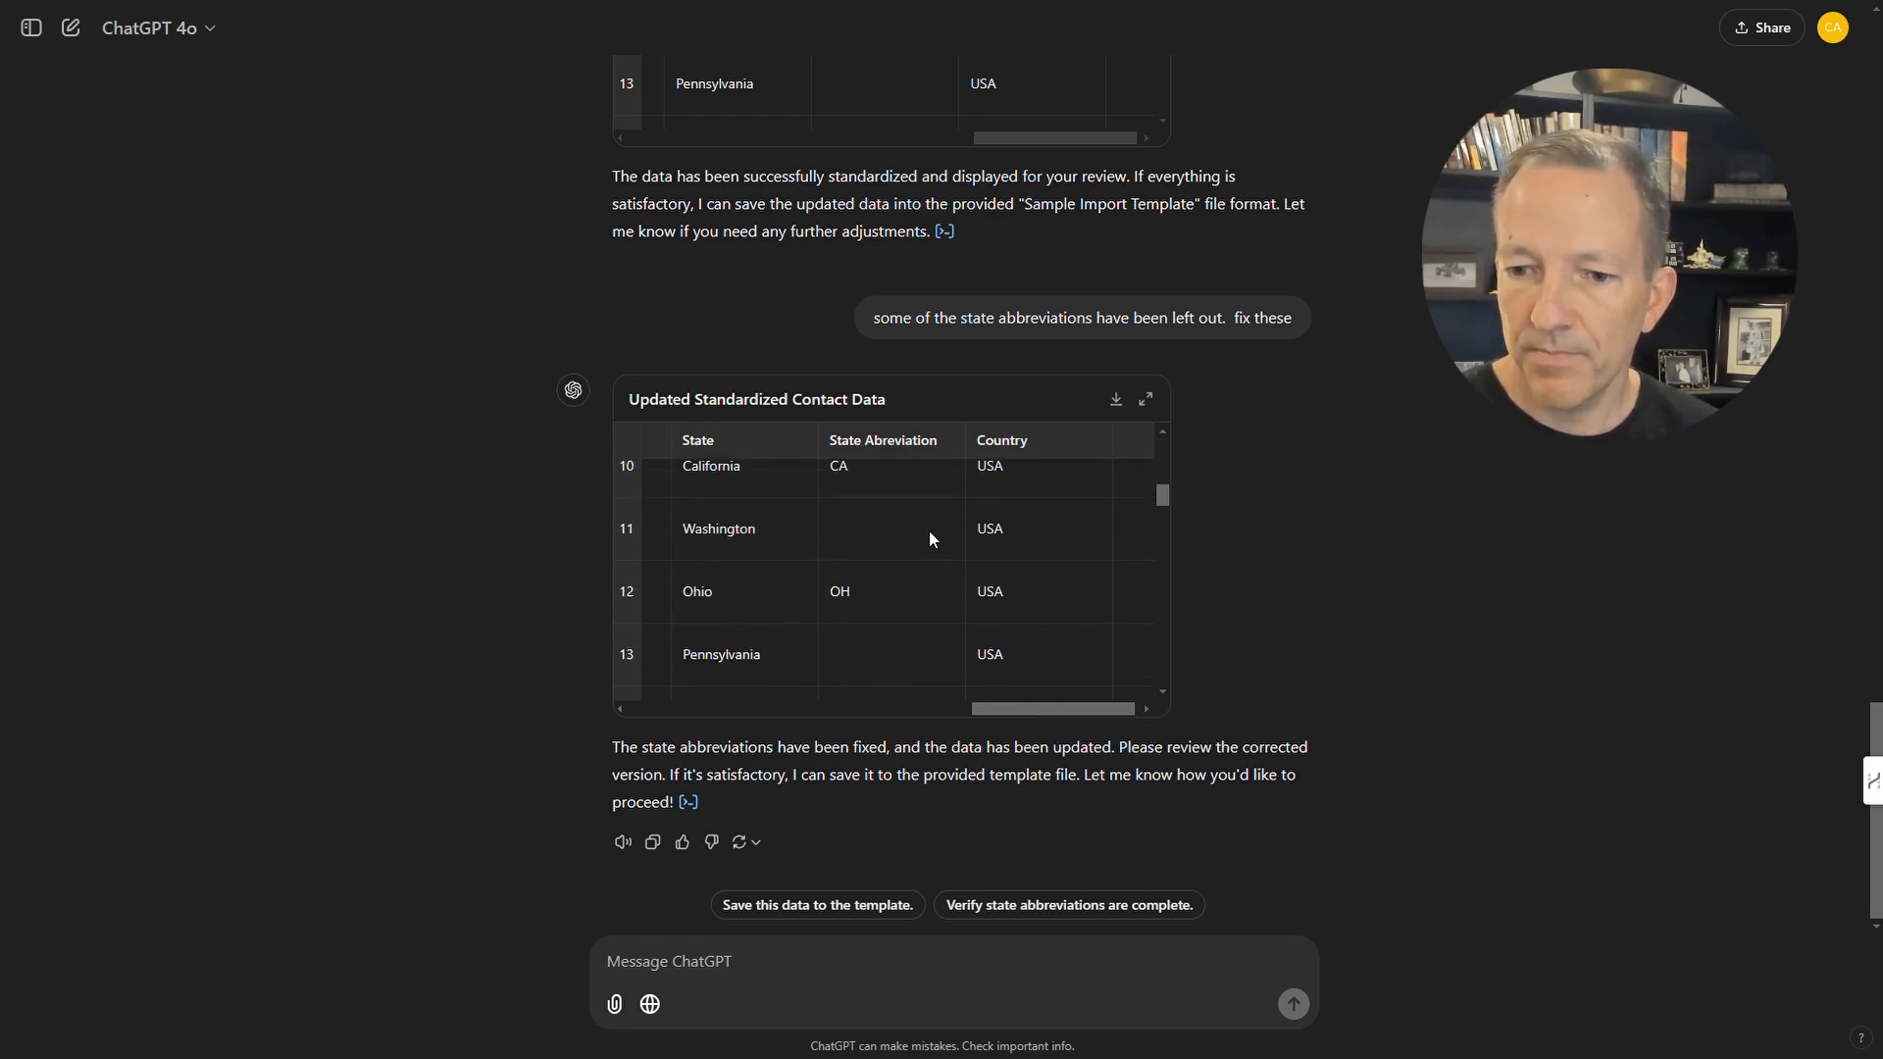
scroll(928, 532, up, 3)
scroll(931, 526, down, 2)
scroll(931, 526, up, 2)
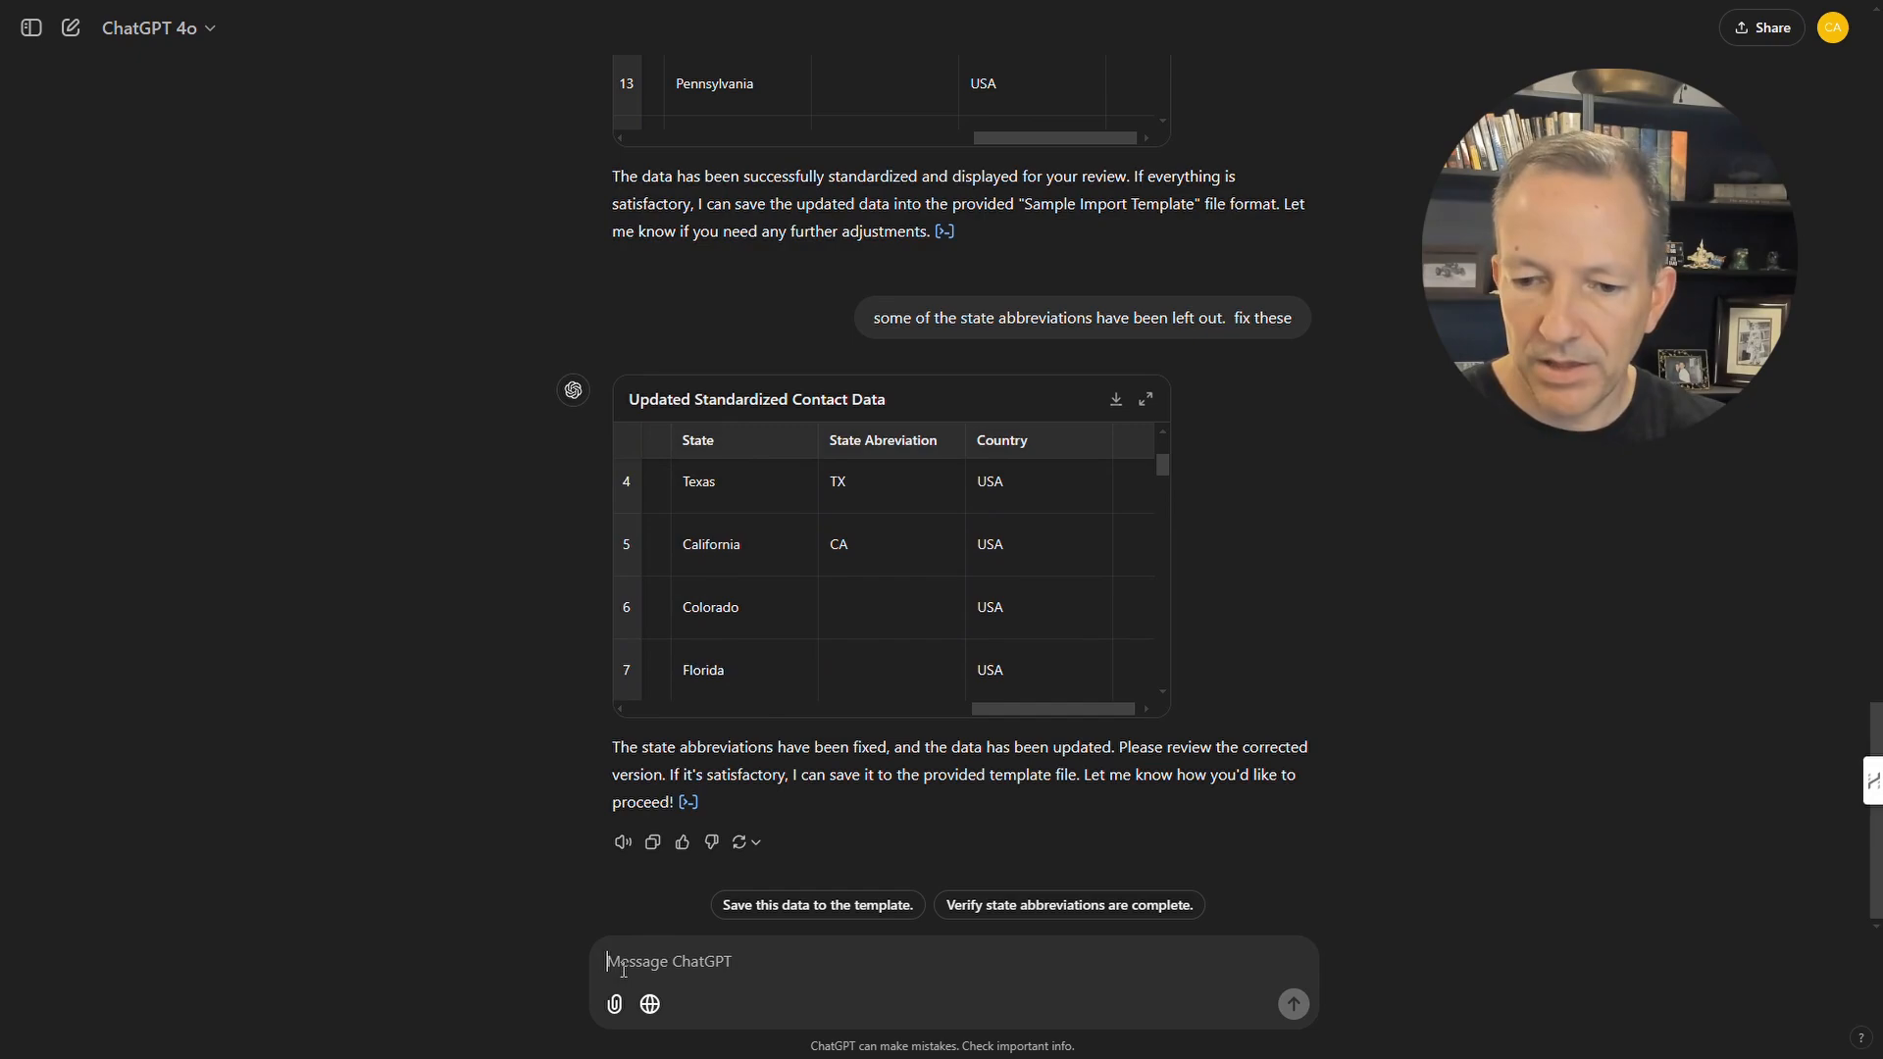
text(not every record has a state abbreviation!  ensure that each record has a state abbreviation)
key(Return)
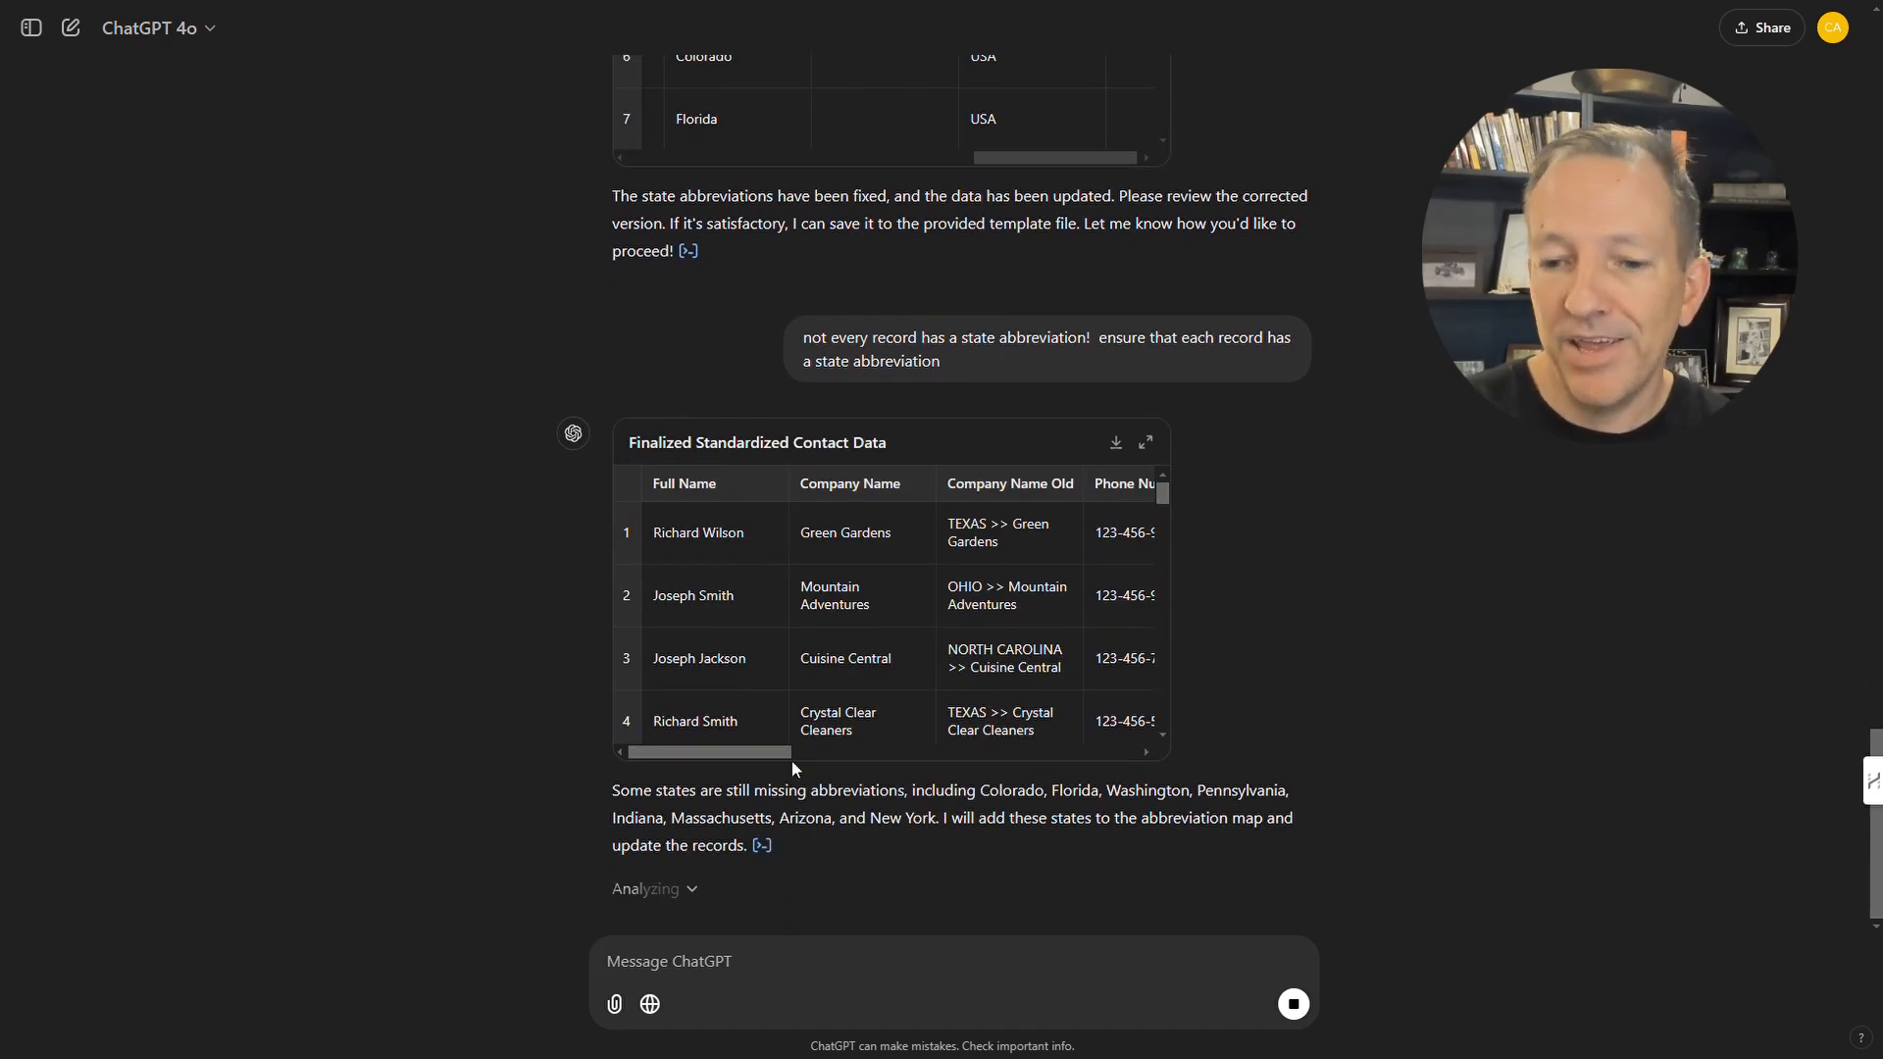
Check the state abbreviations in the Finalized and Fully Standardized Contact Data tables against the State column for missing values.
drag(732, 750, 1110, 762)
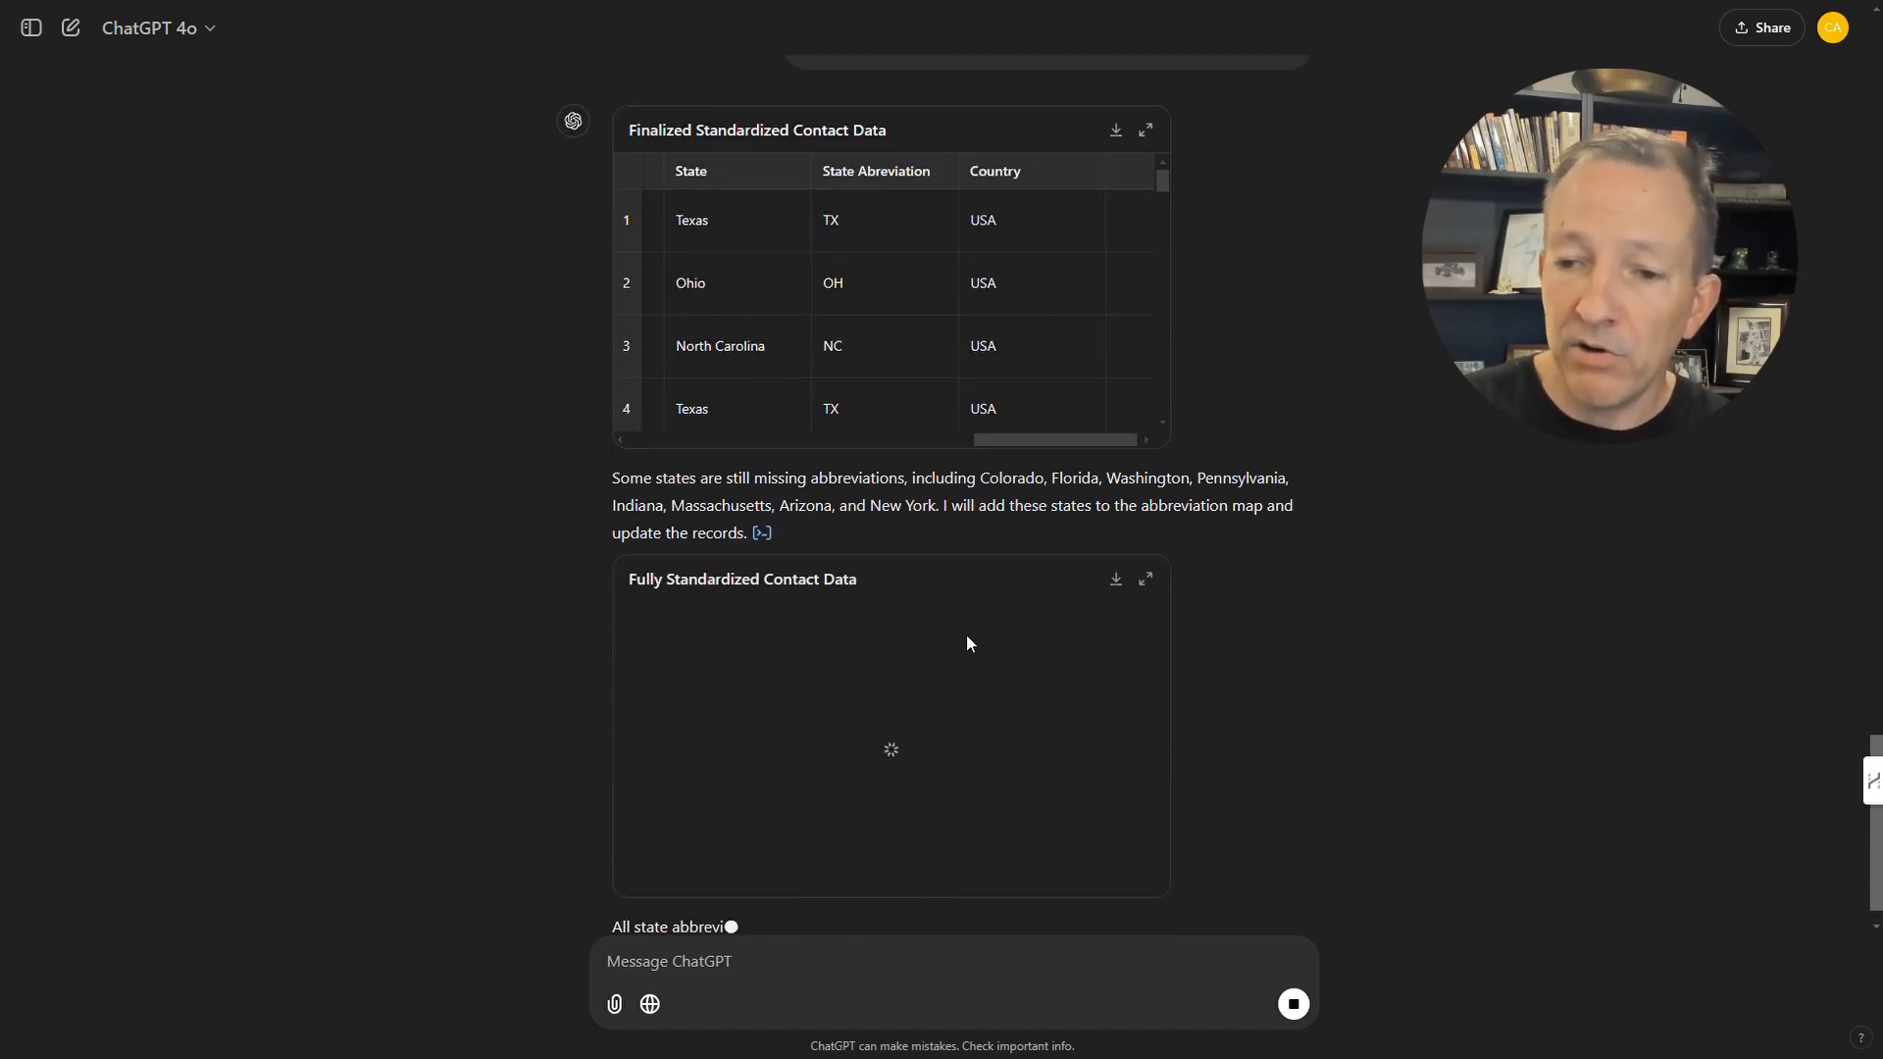
scroll(966, 738, down, 2)
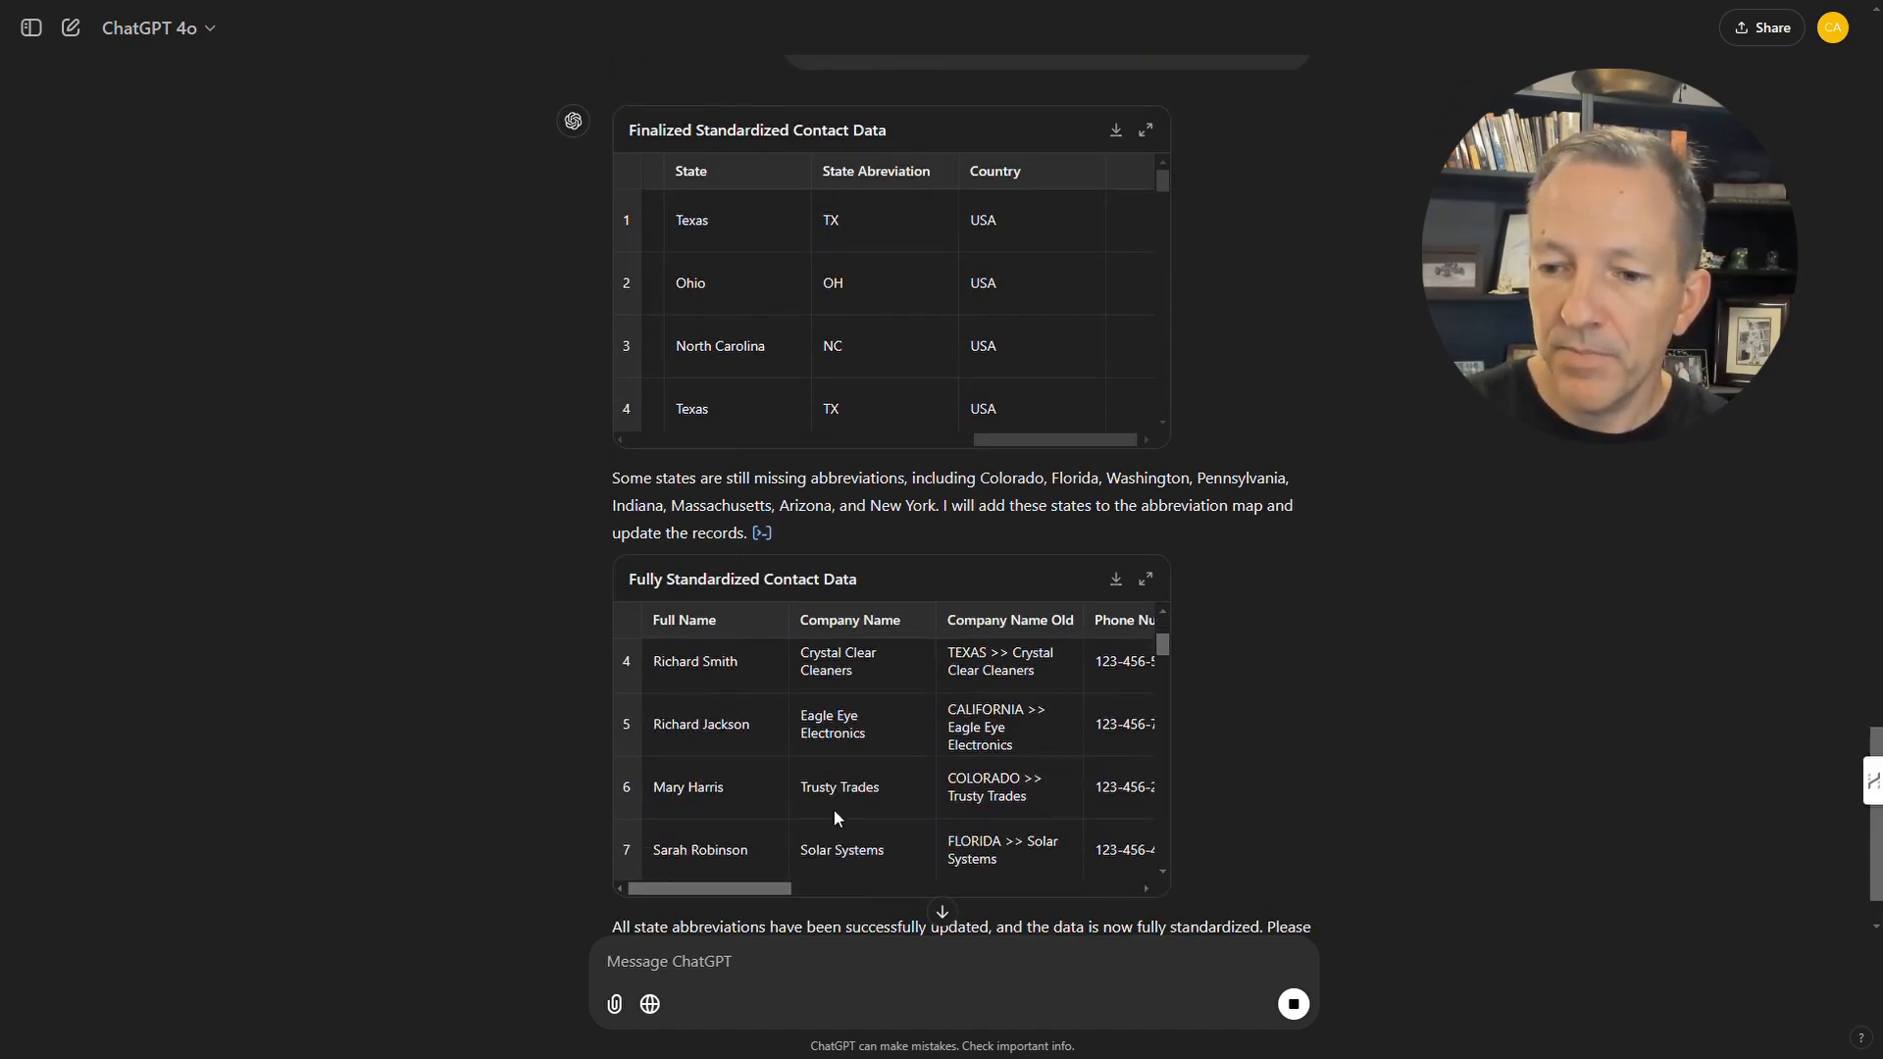
drag(772, 892, 1111, 930)
scroll(984, 727, down, 8)
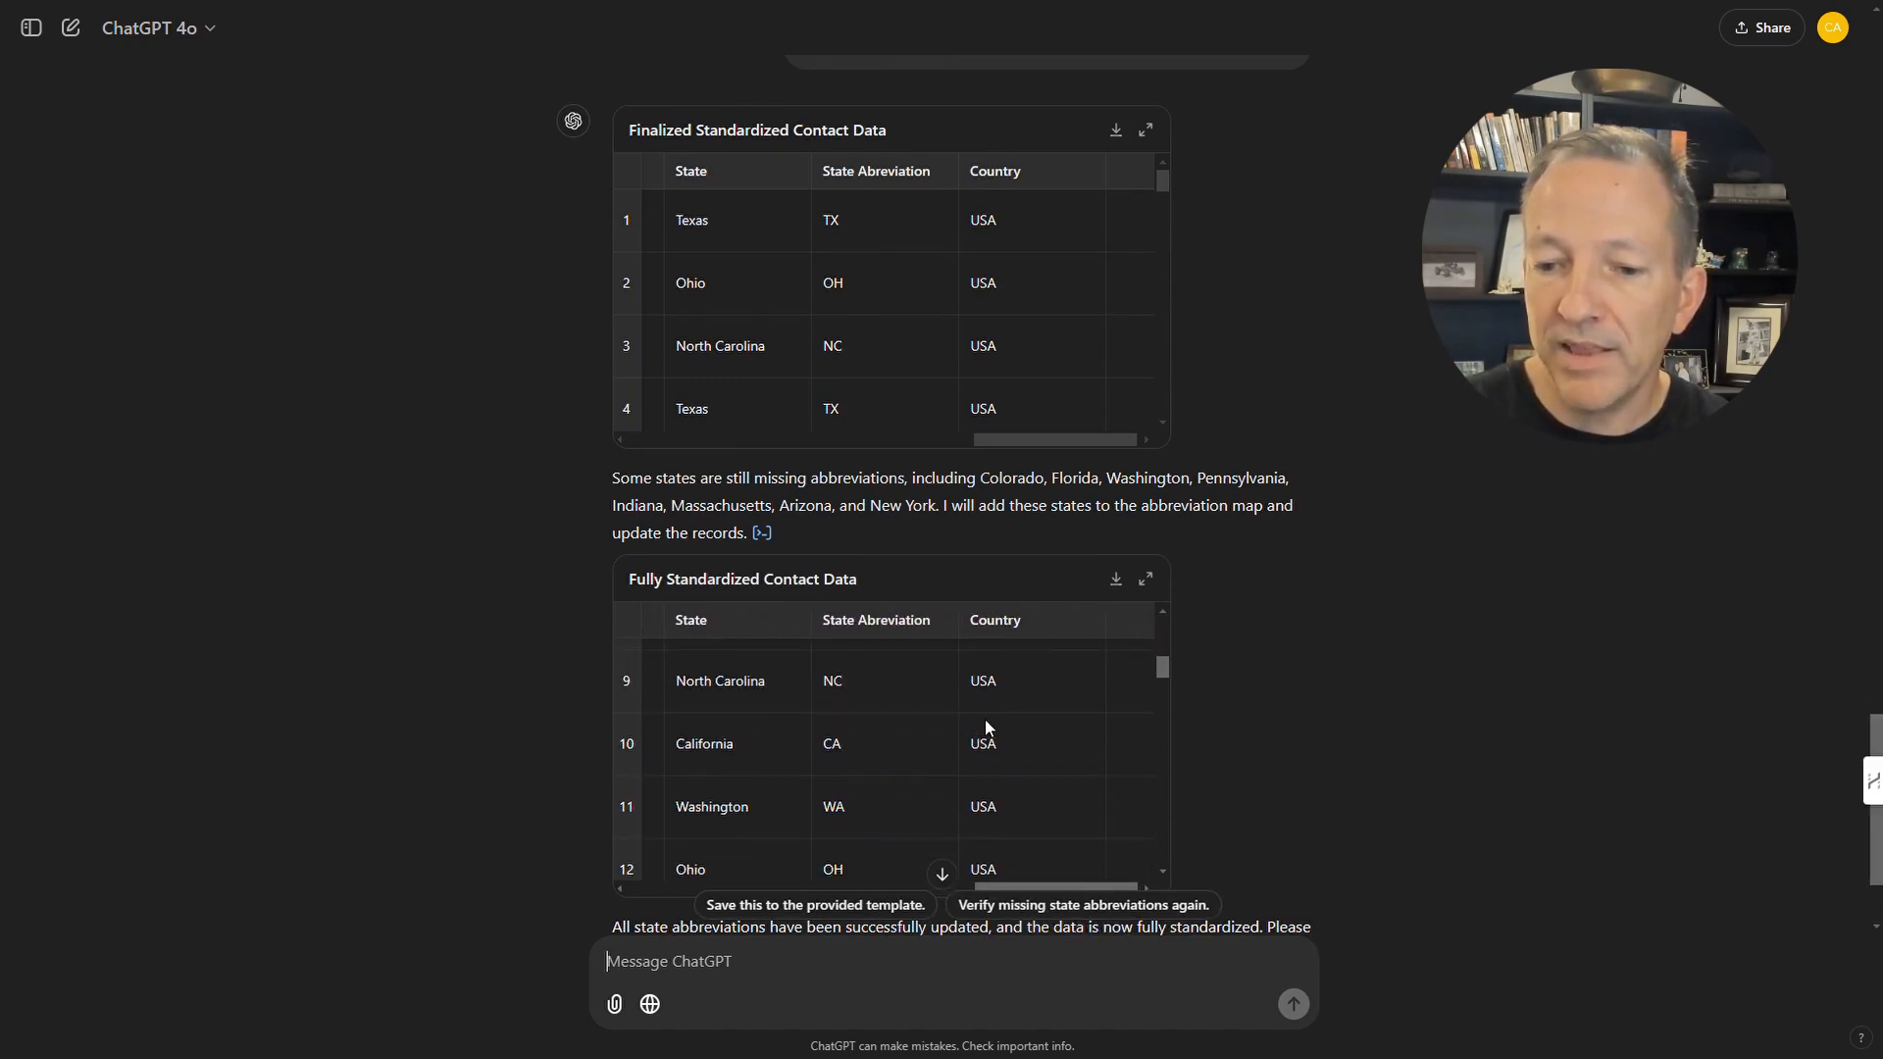
scroll(987, 728, down, 18)
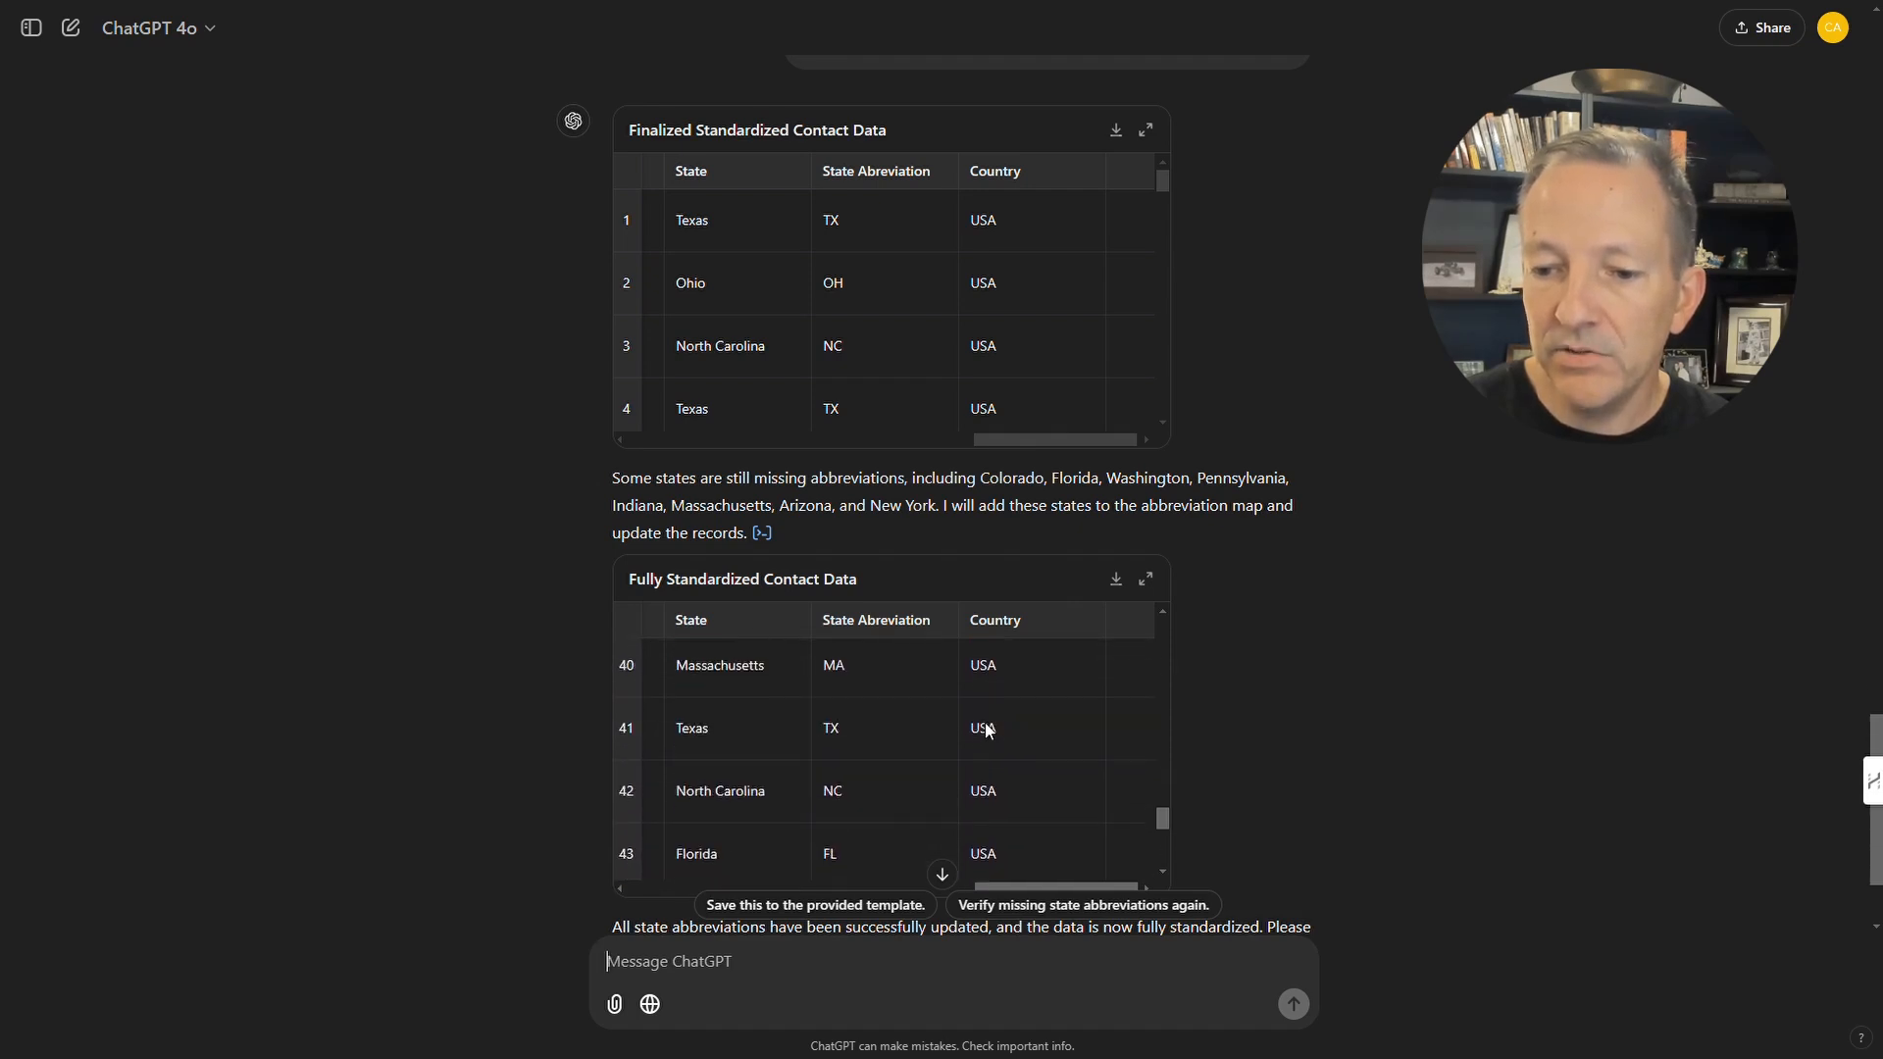
scroll(996, 750, up, 20)
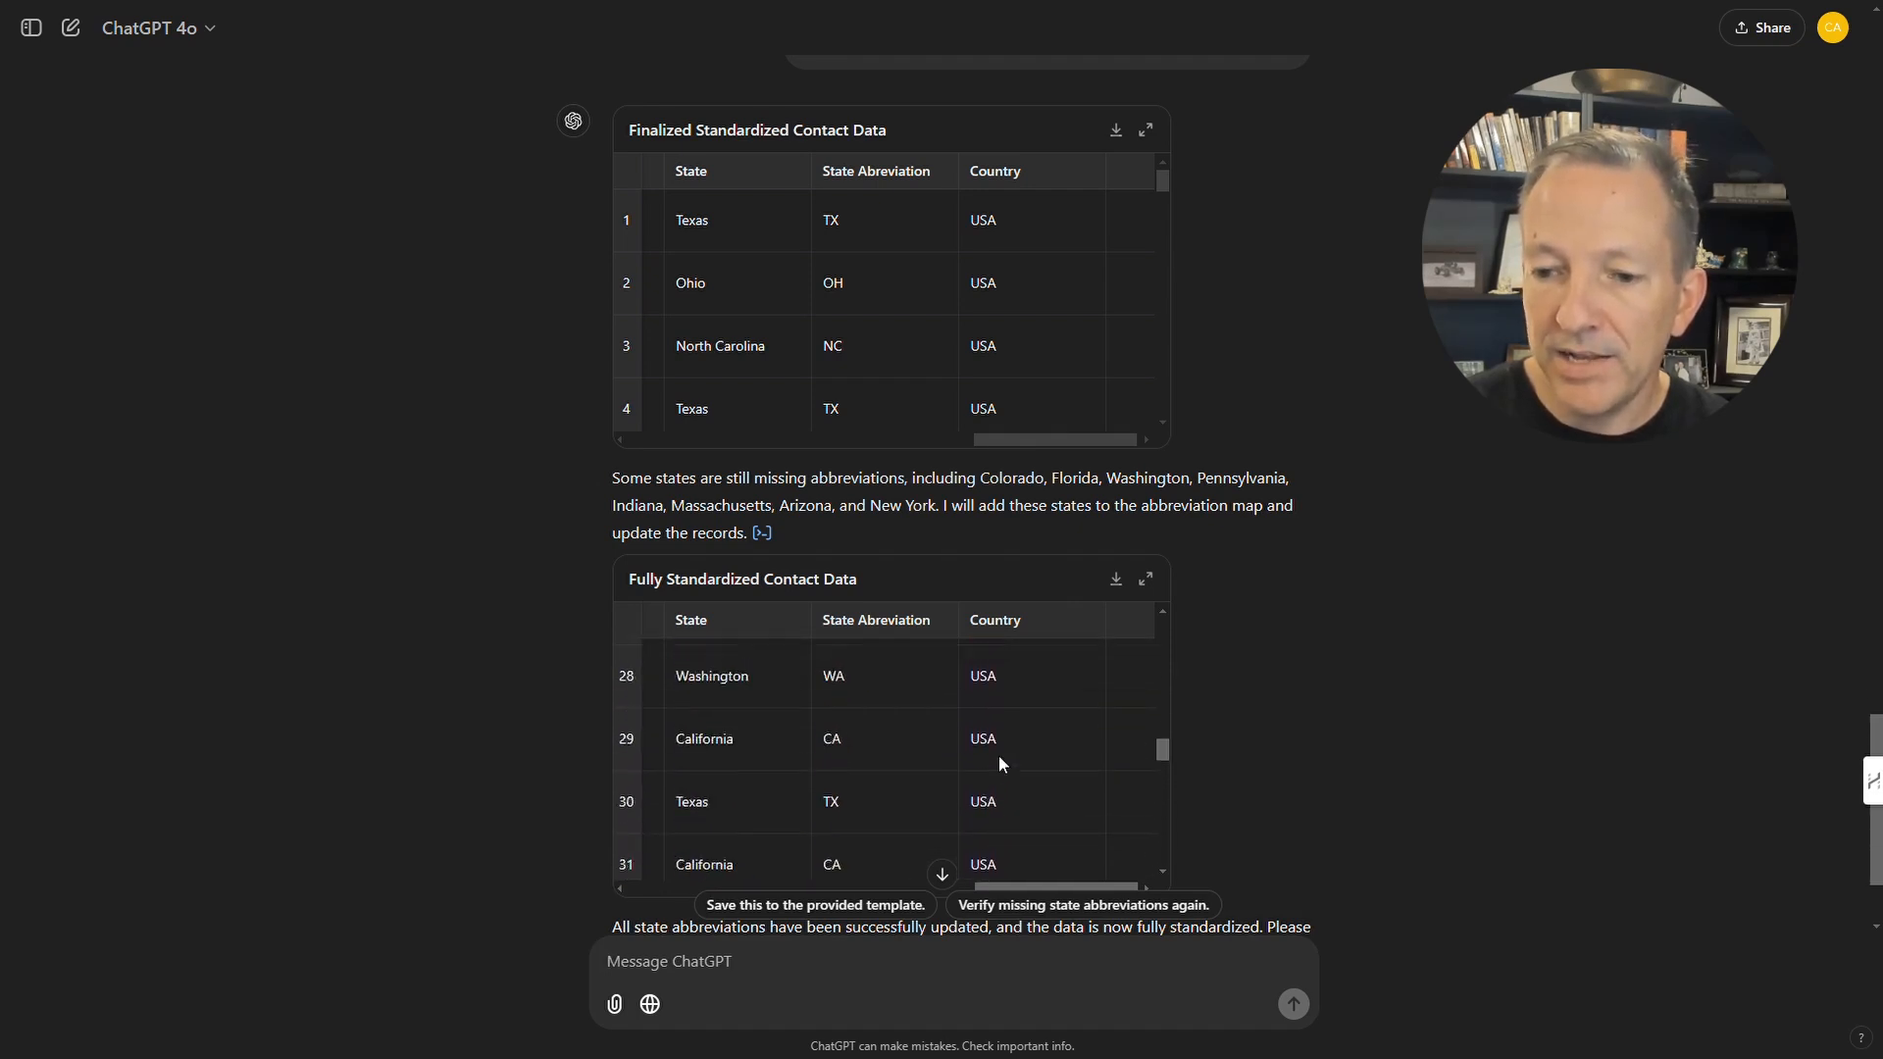
scroll(998, 752, up, 3)
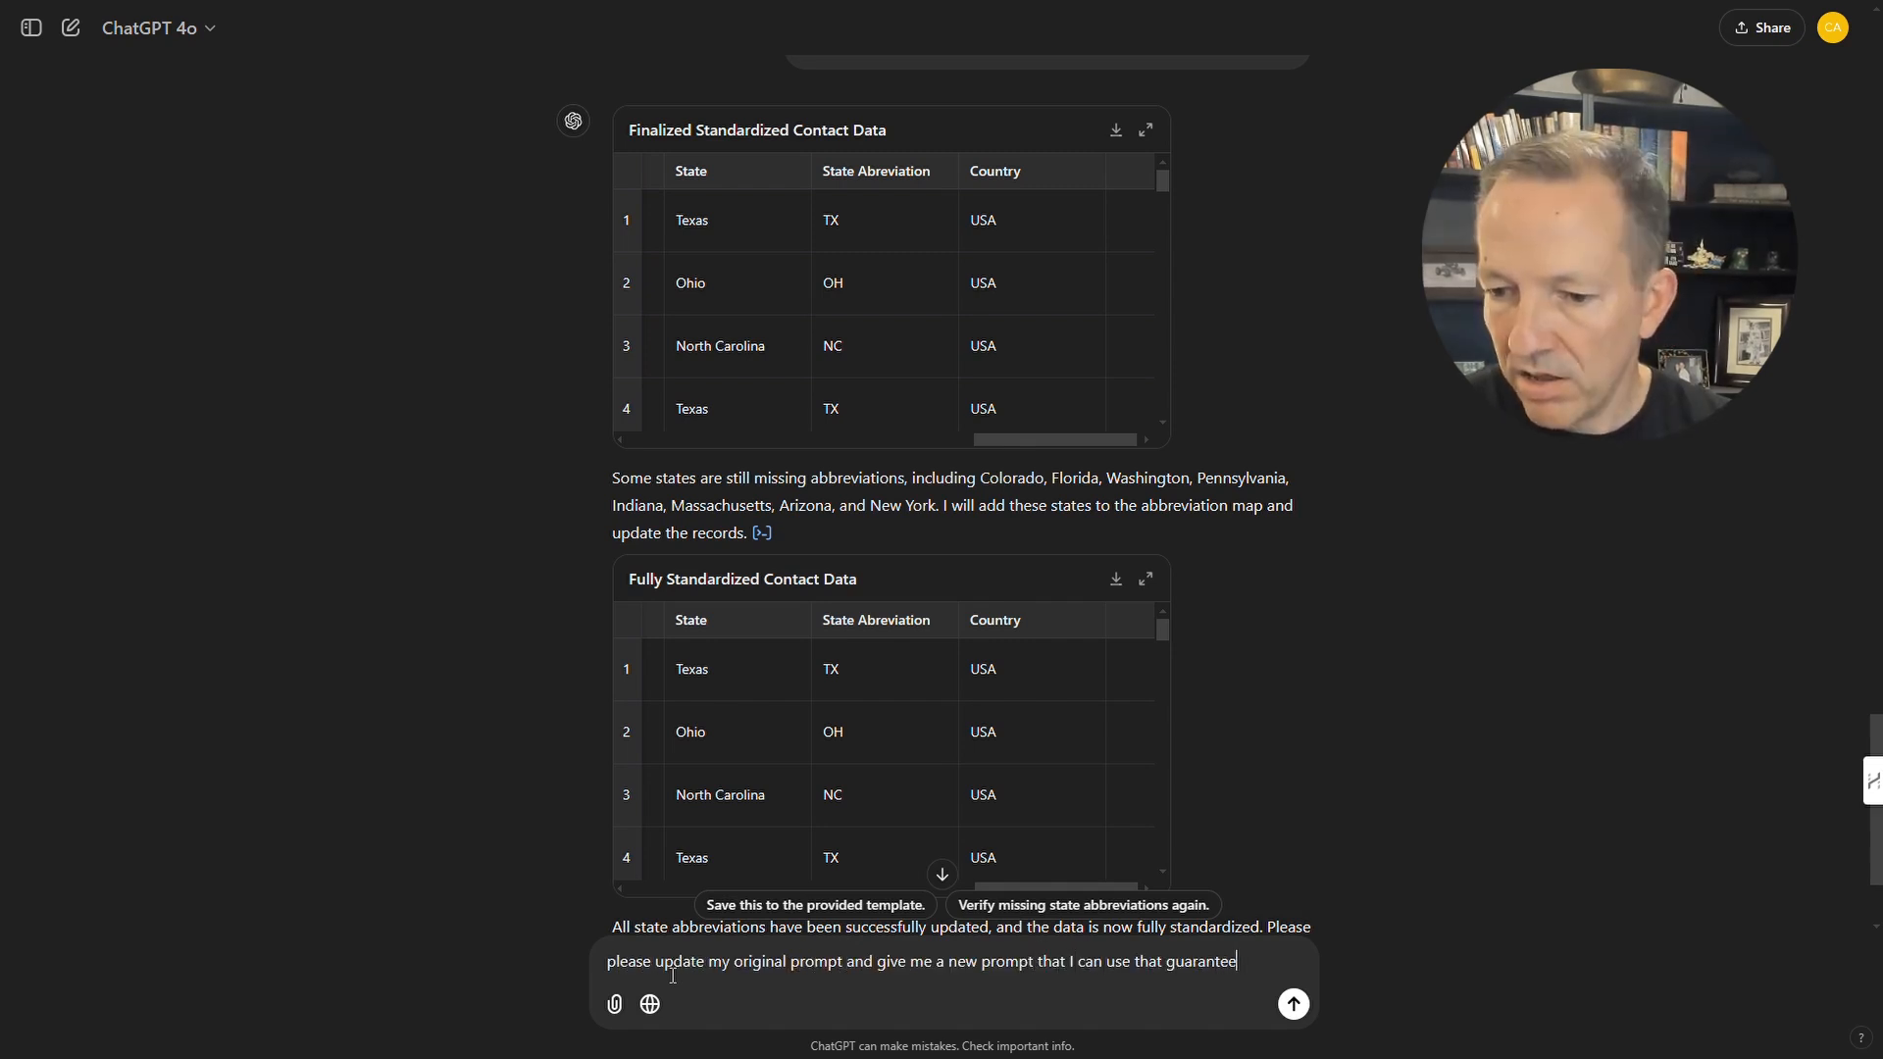
Request an updated version of the original prompt guaranteeing that each record will contain the state abbreviation and none of the steps will be skipped.
text(each record will contain the state abbreviation and that none of the steps will be skipped)
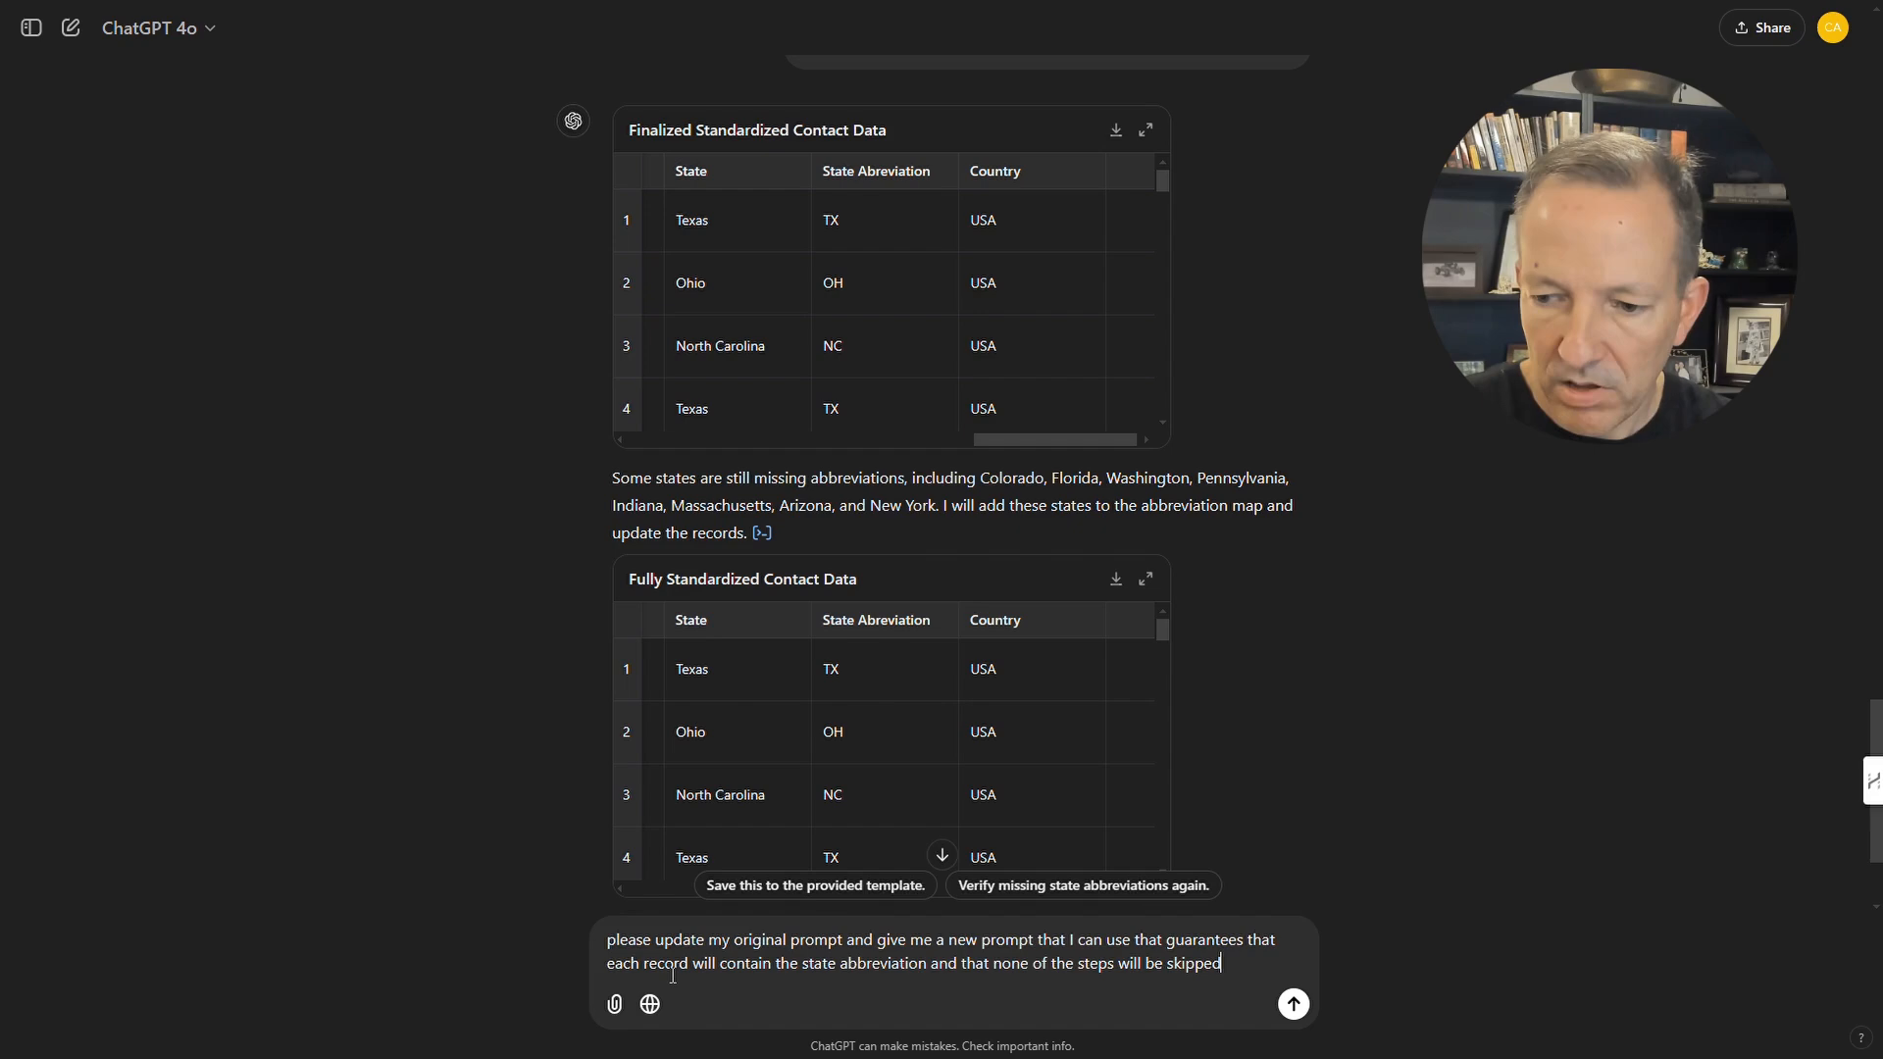
key(Return)
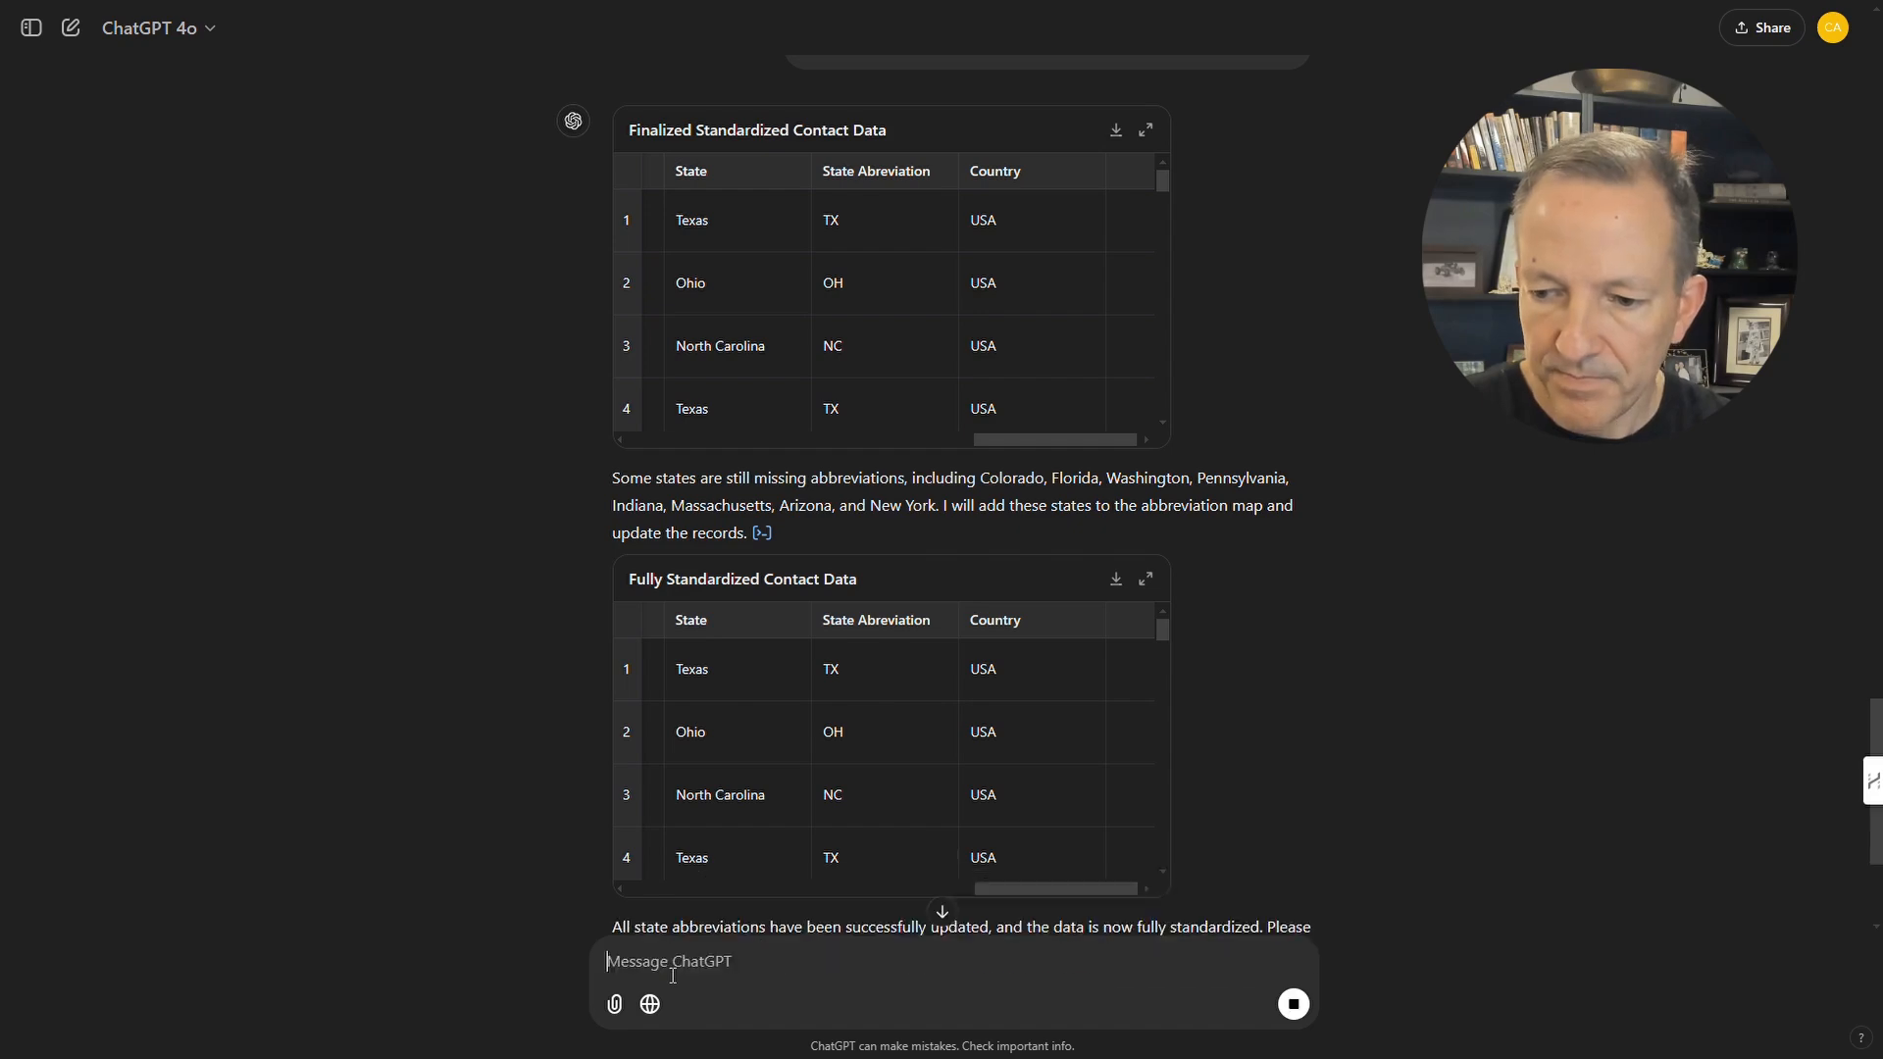
Read through the updated standardization instructions, including the validation rules for phone numbers, company name, location, state abbreviations, email addresses and country.
scroll(677, 784, down, 5)
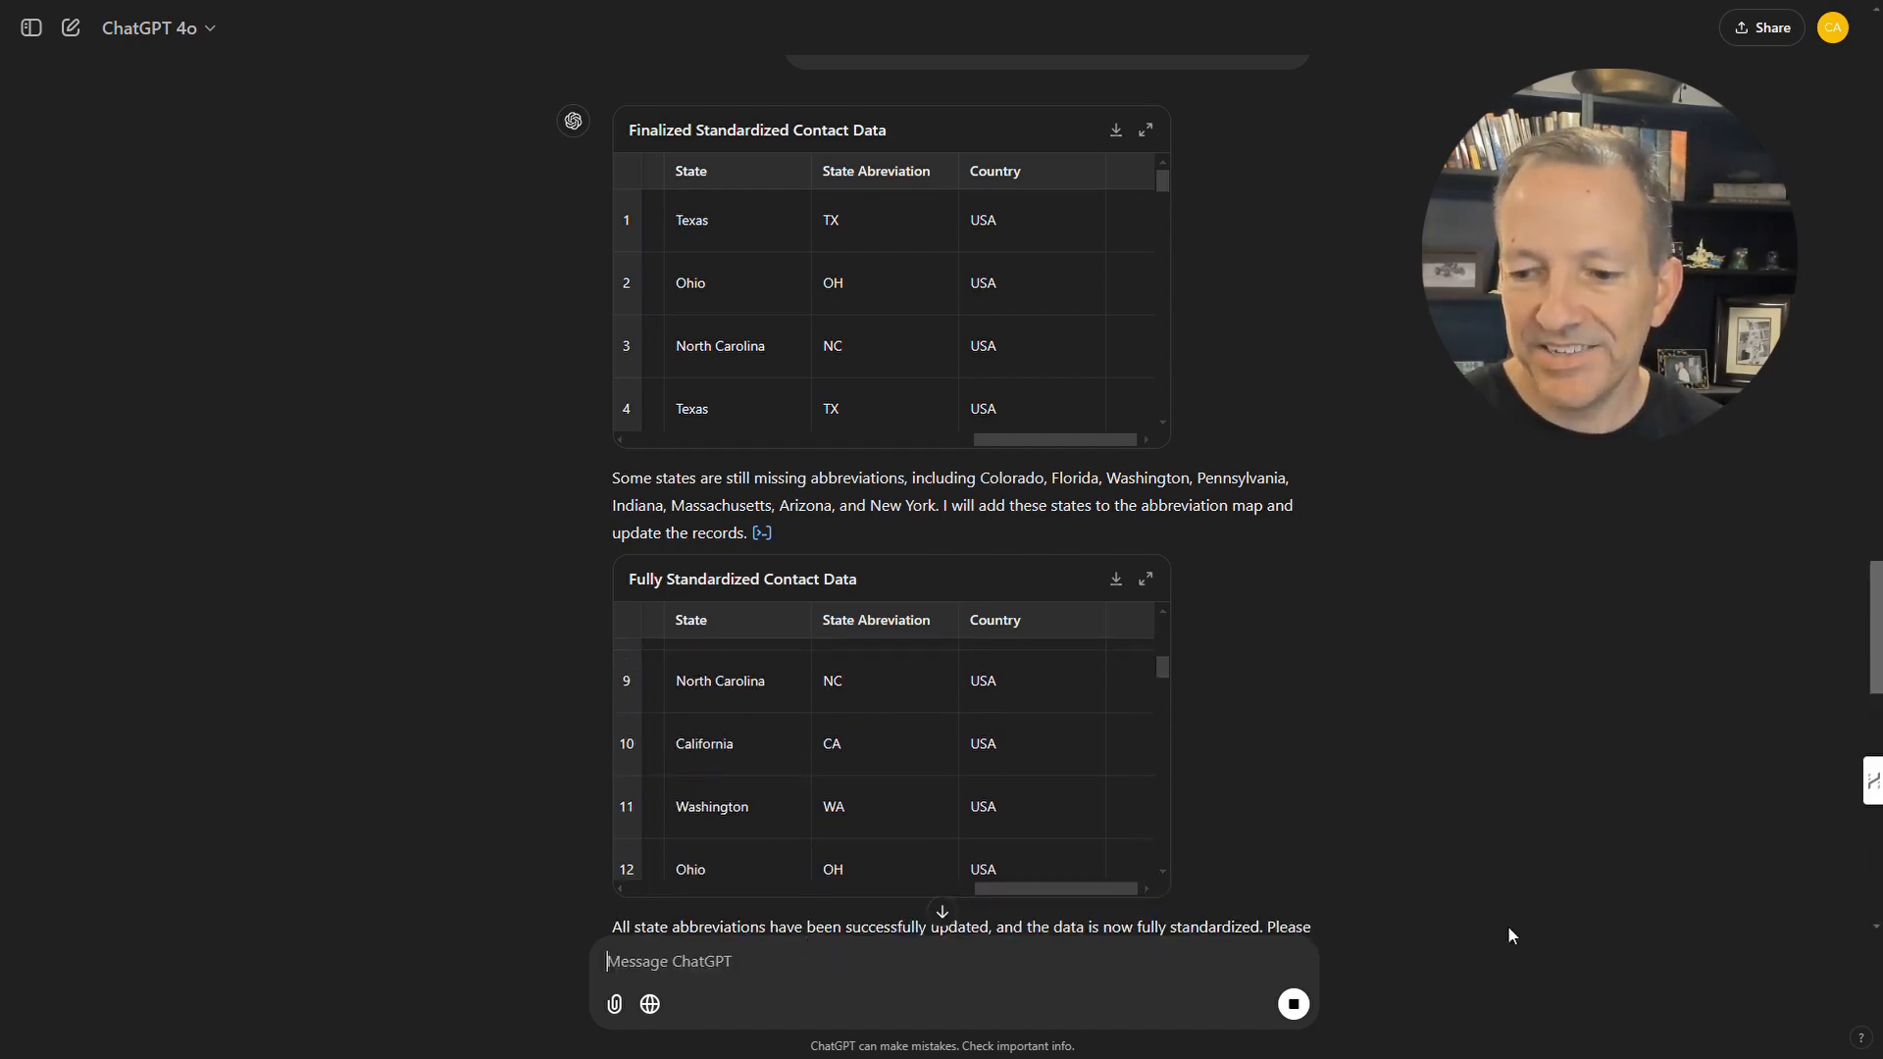
scroll(1326, 927, down, 4)
scroll(1009, 852, down, 7)
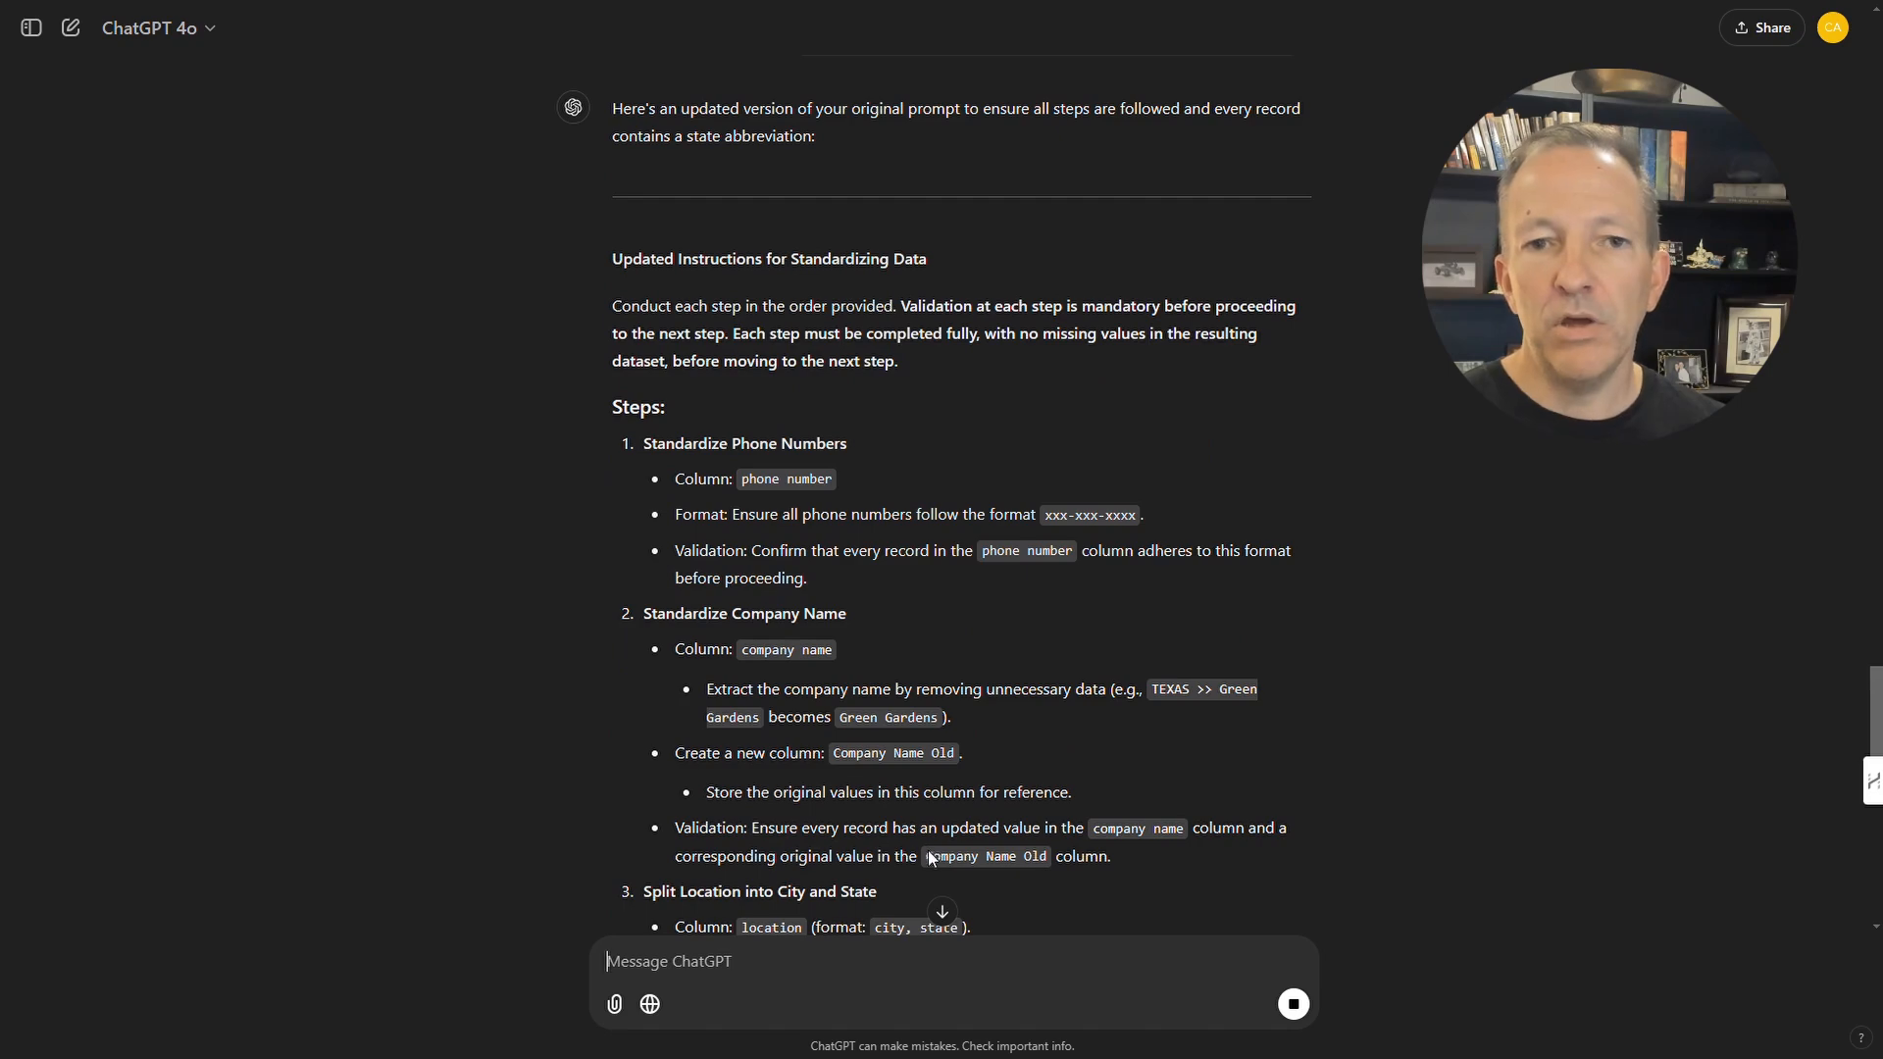
scroll(934, 834, down, 3)
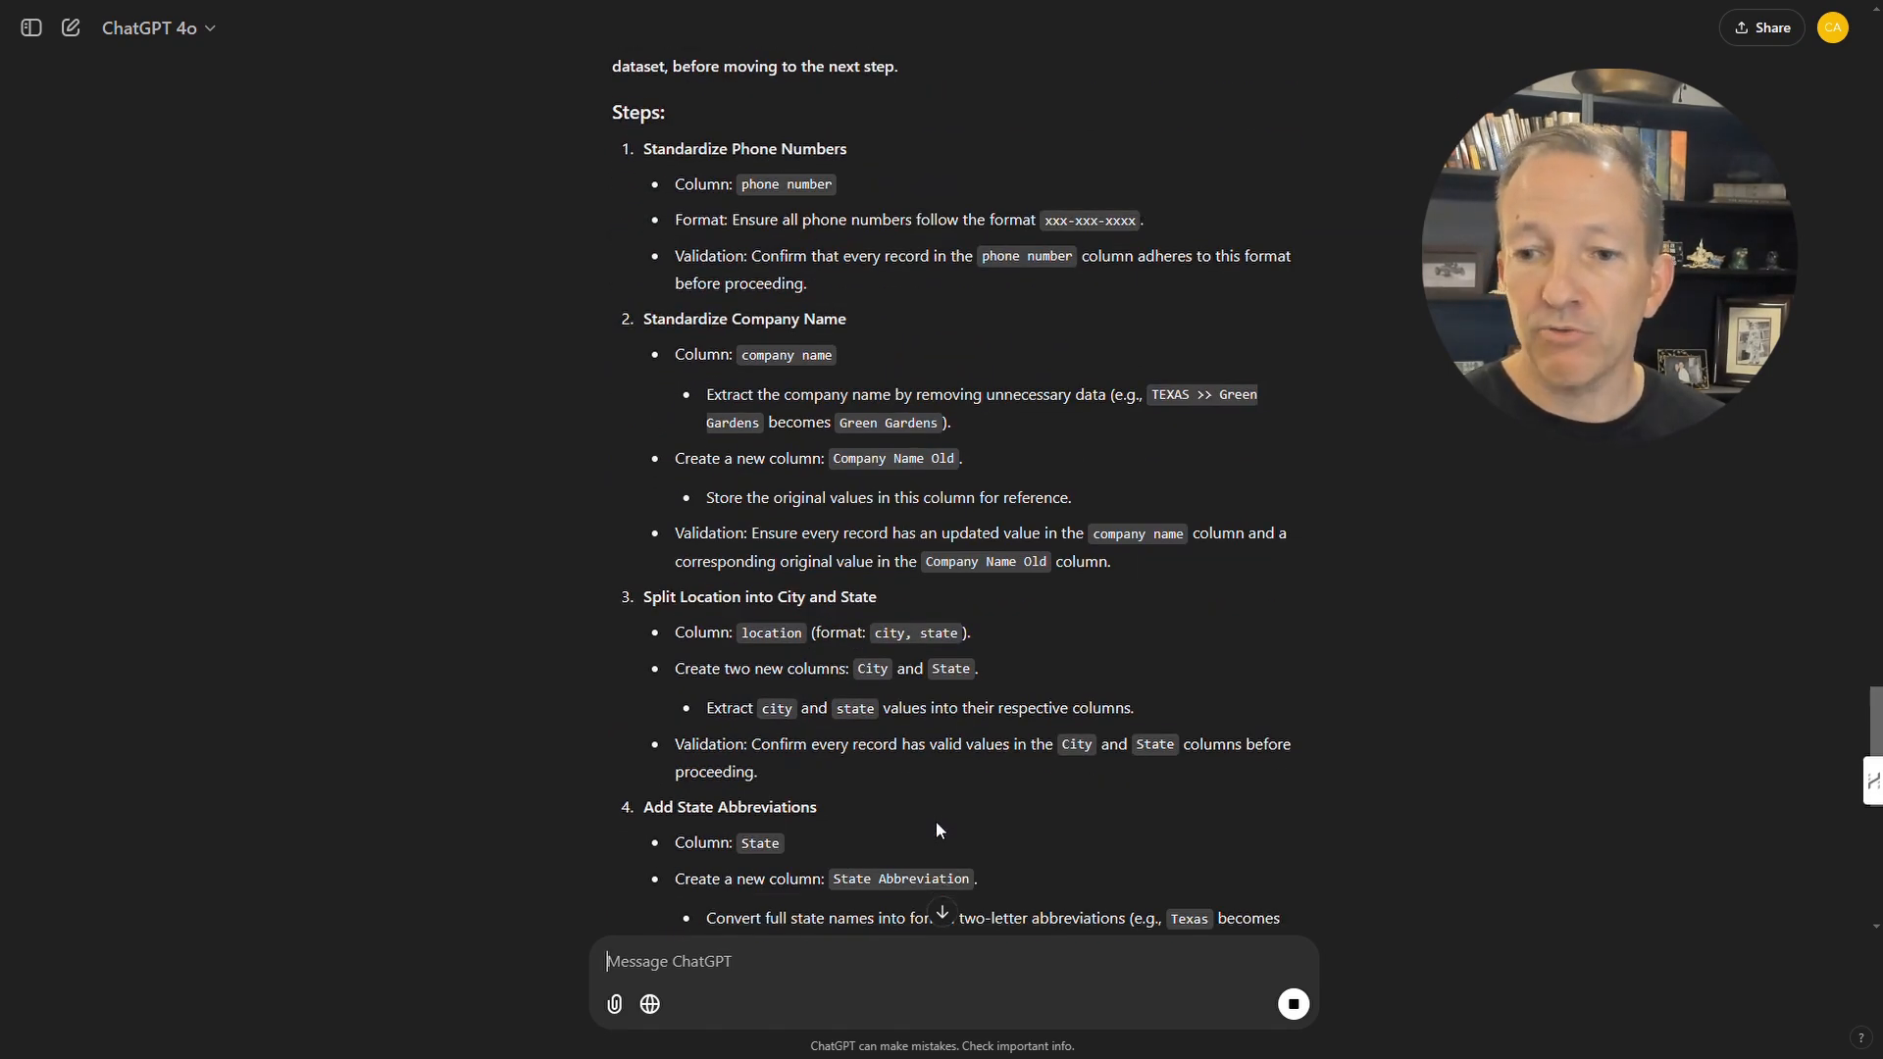
scroll(985, 707, down, 2)
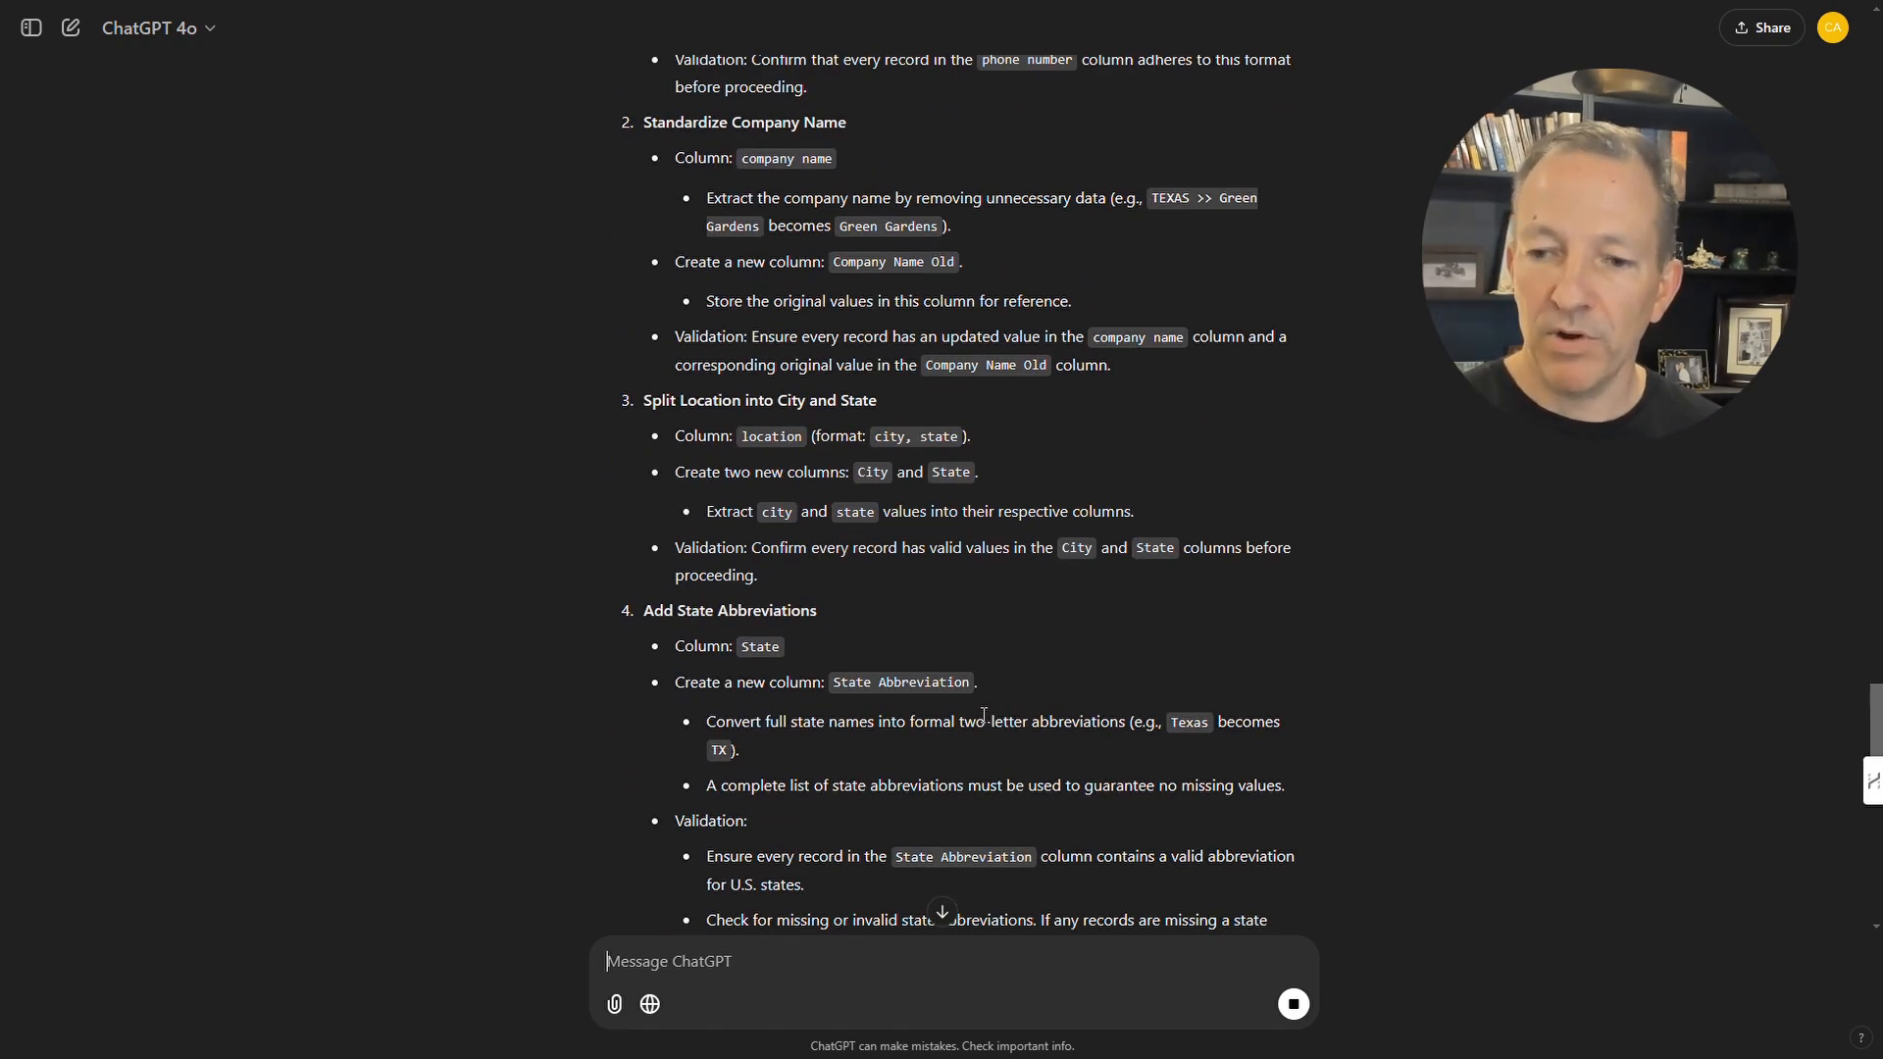
scroll(984, 714, down, 4)
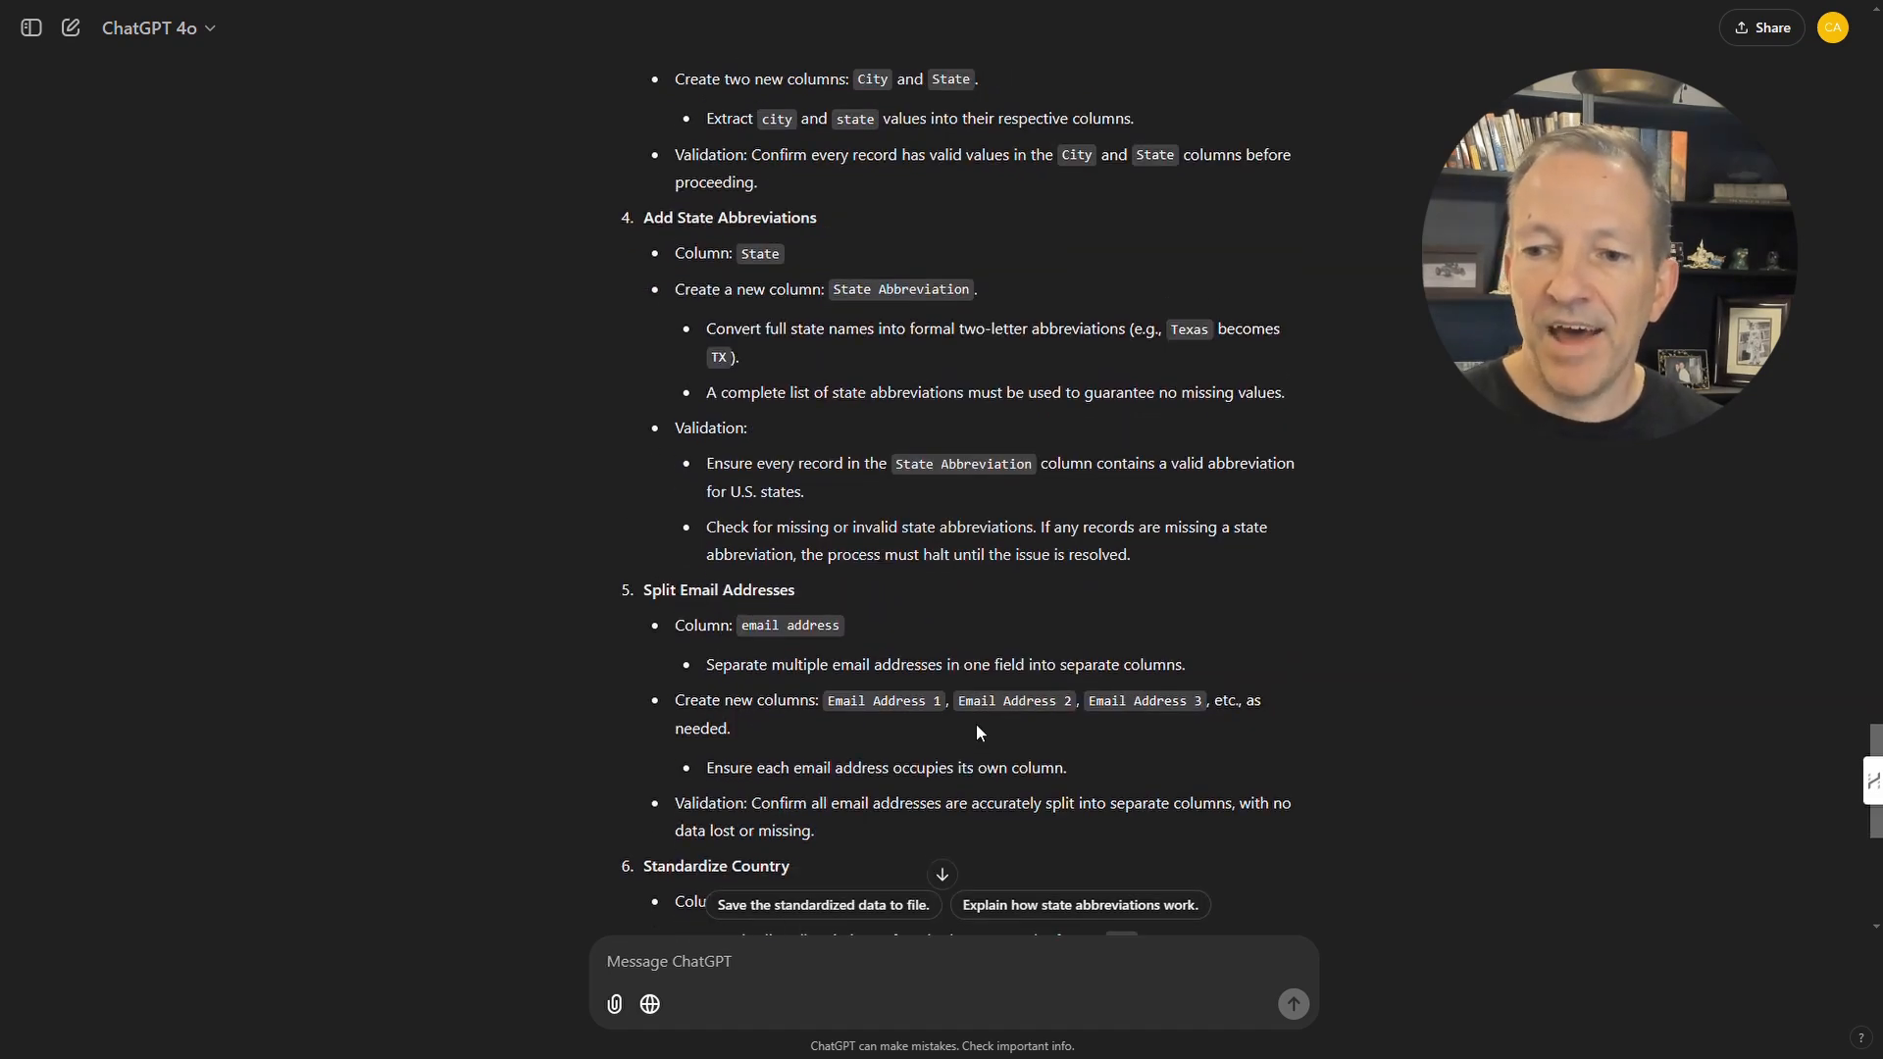
scroll(977, 734, down, 1)
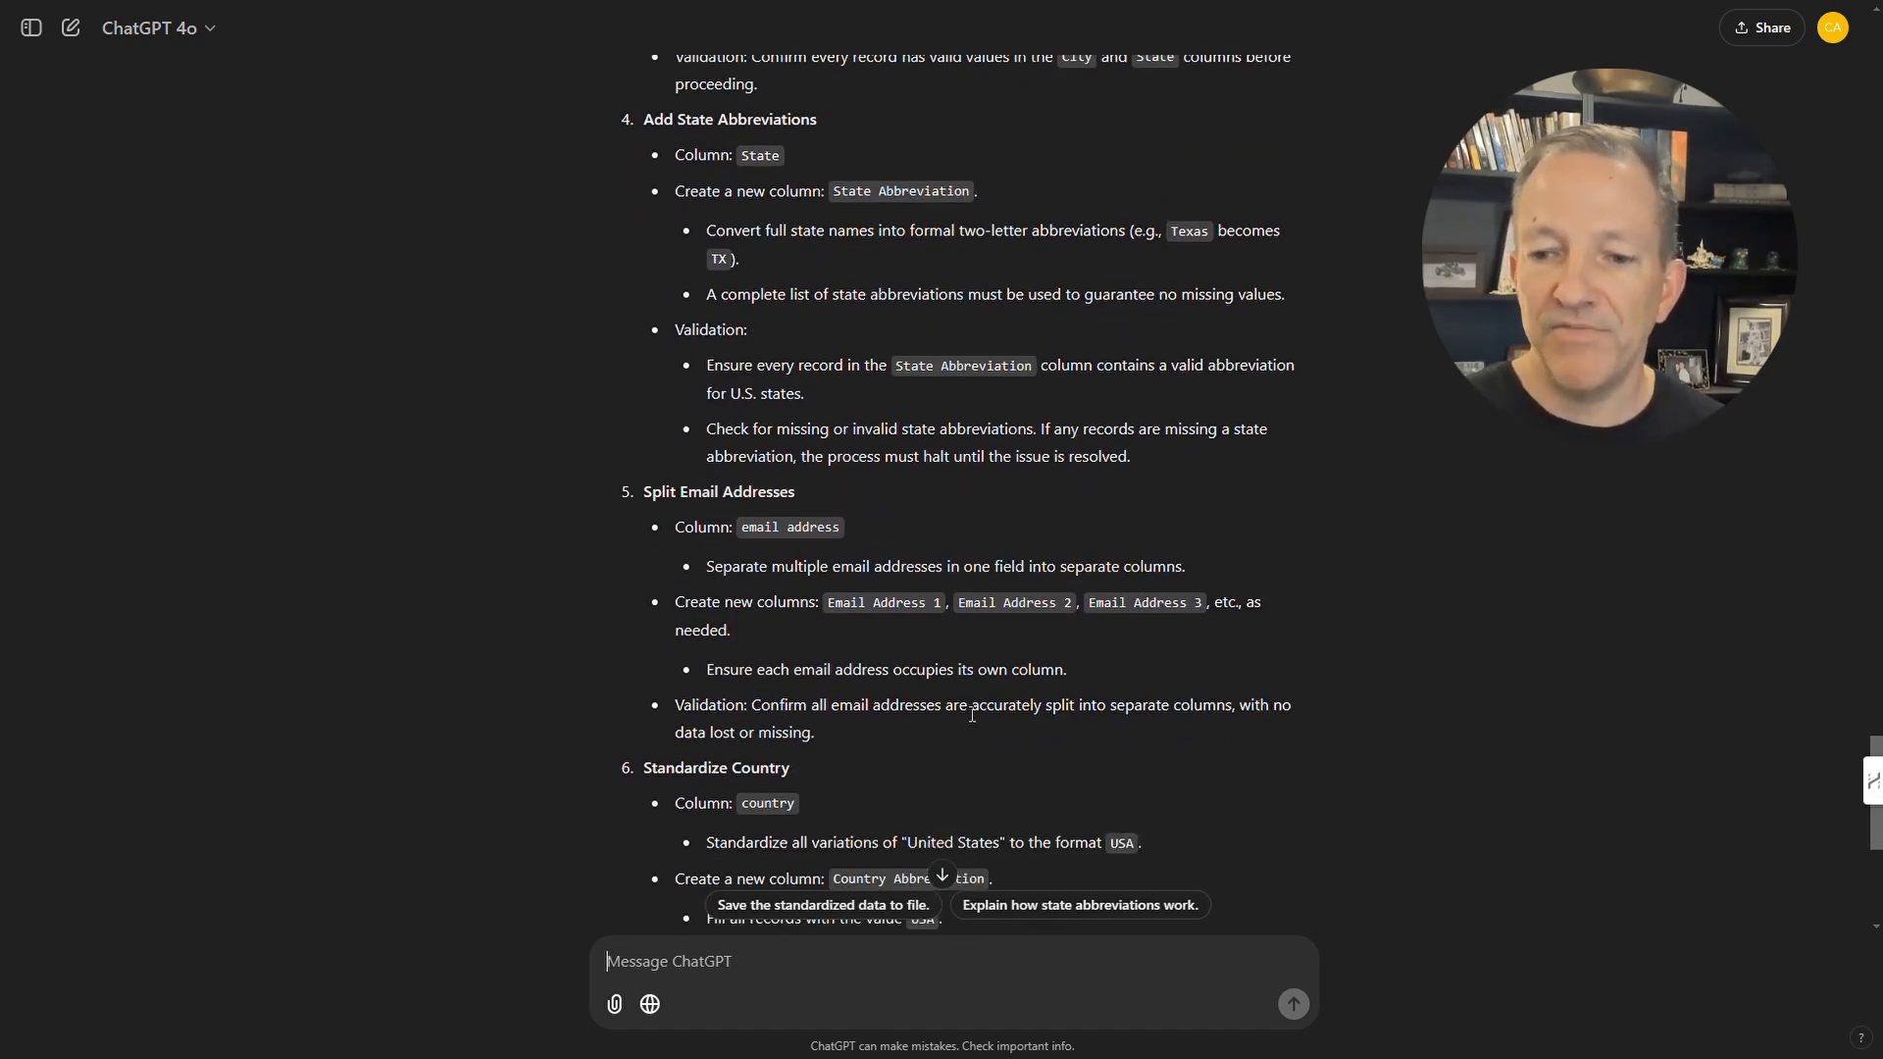
scroll(973, 720, down, 7)
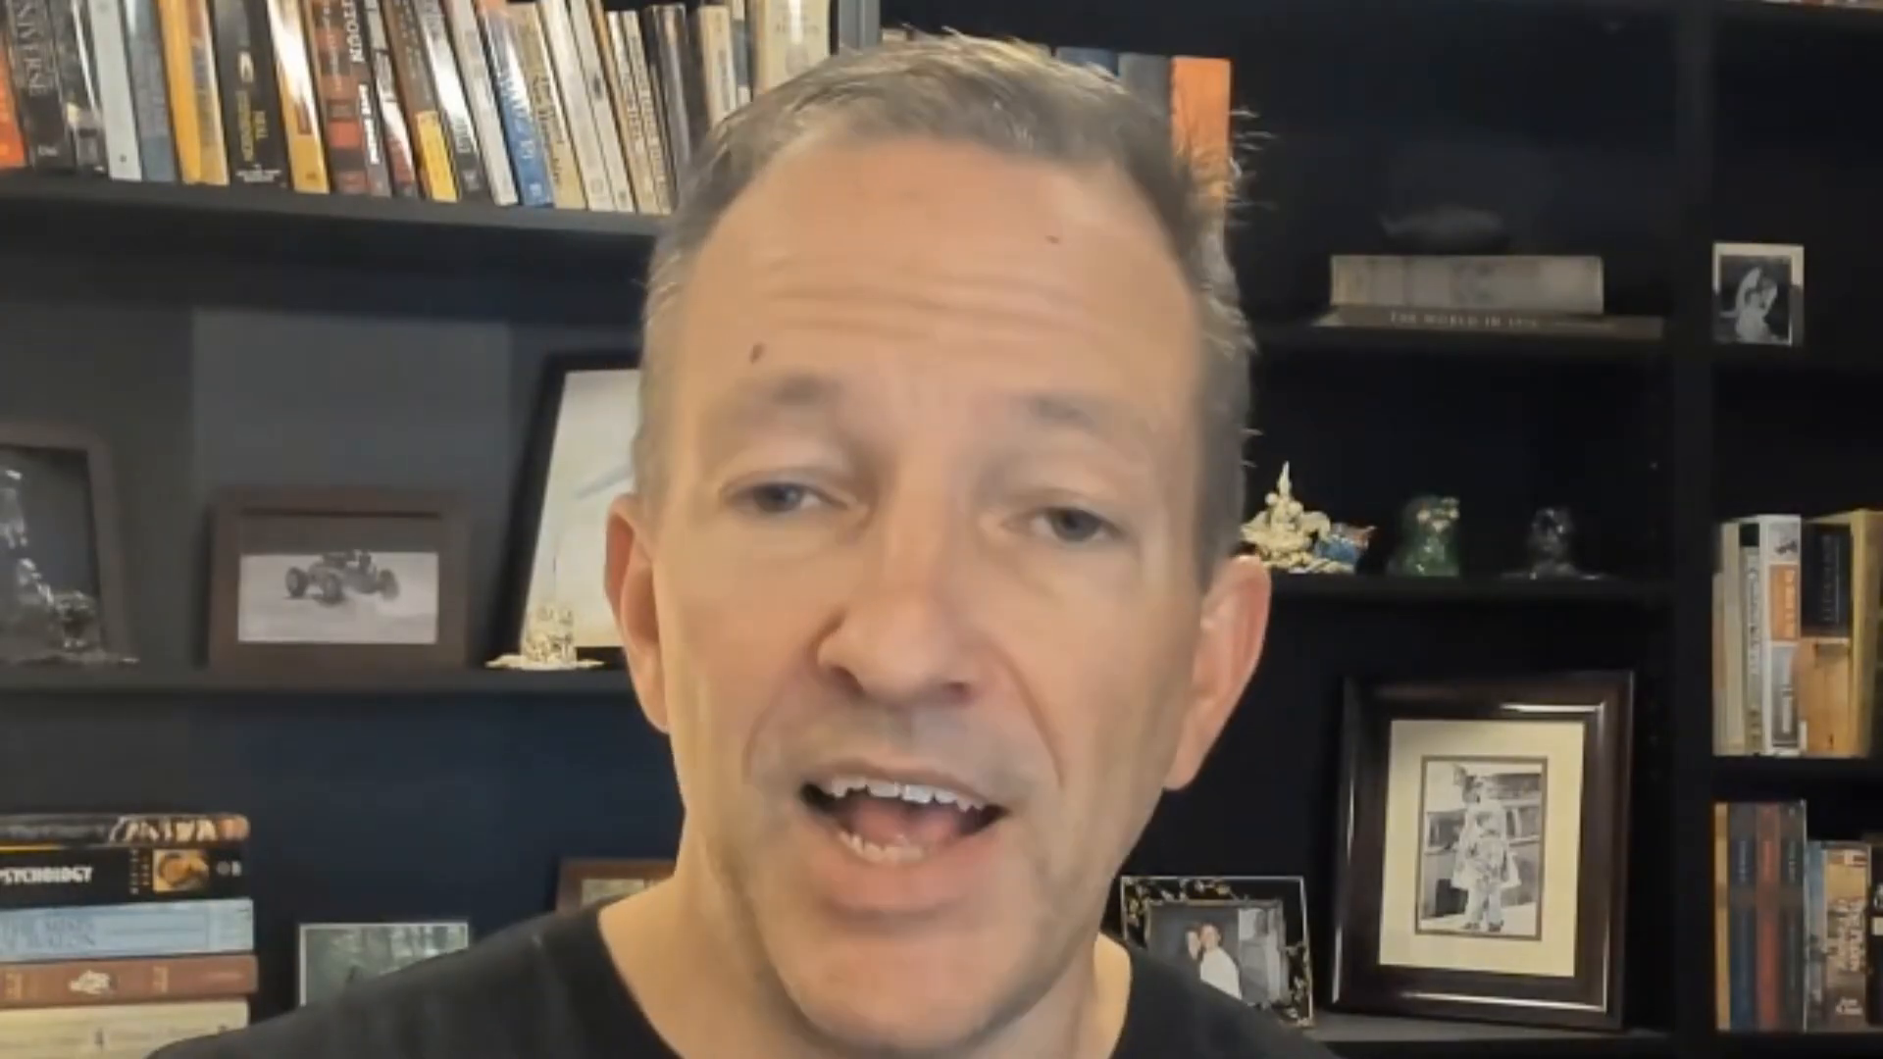